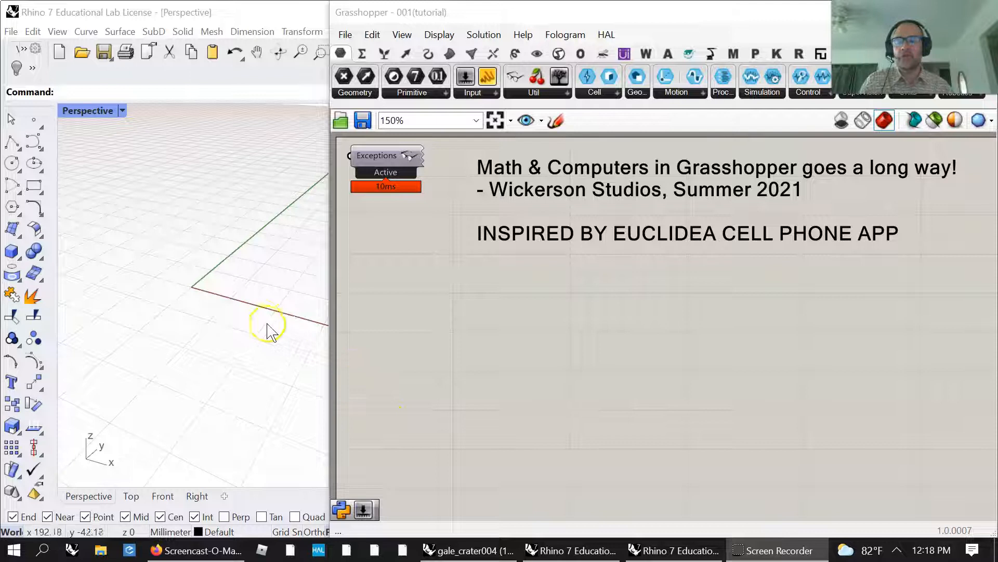
{"action": "left_click", "coordinate": [247, 338]}
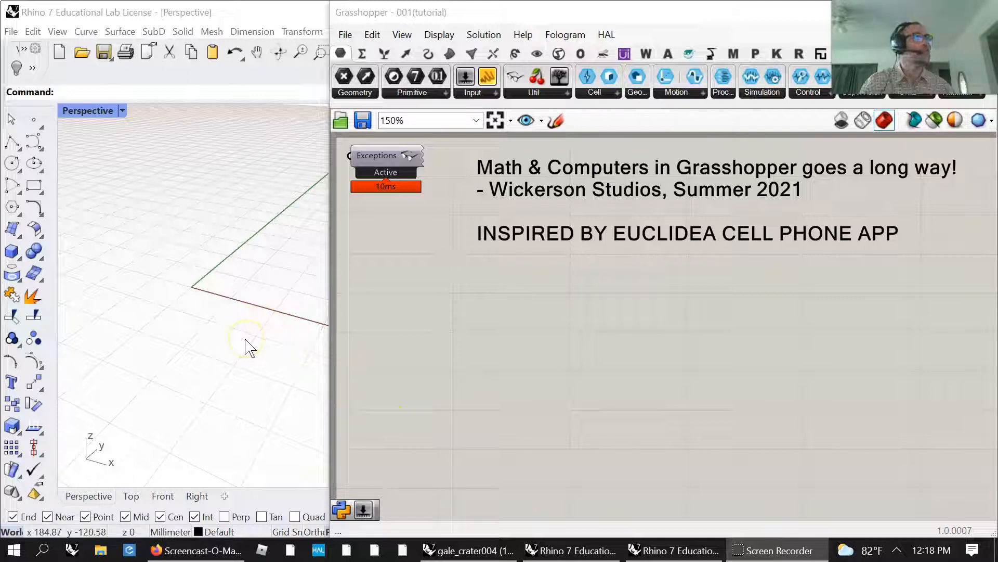
{"action": "left_click", "coordinate": [464, 345]}
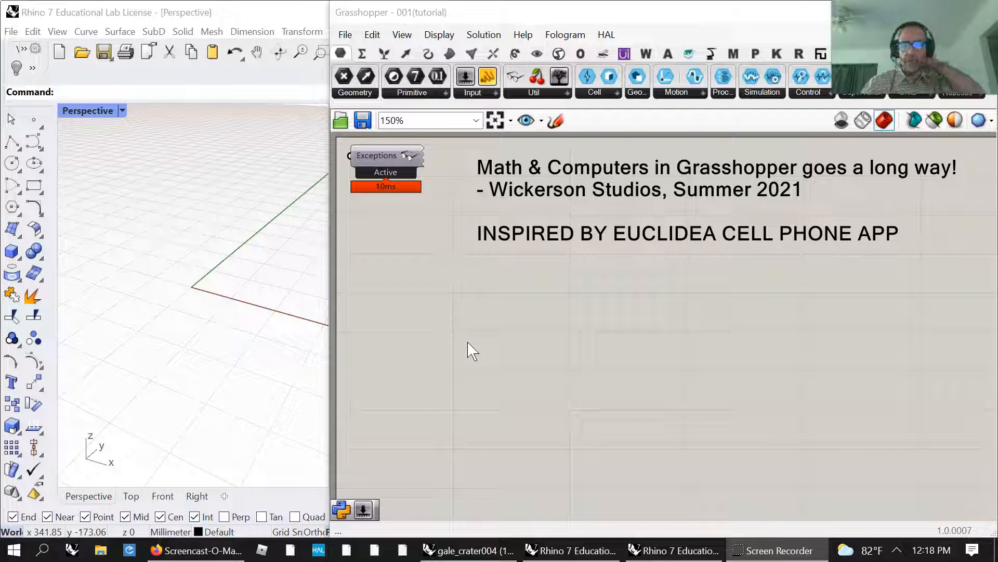
{"action": "left_click", "coordinate": [428, 343]}
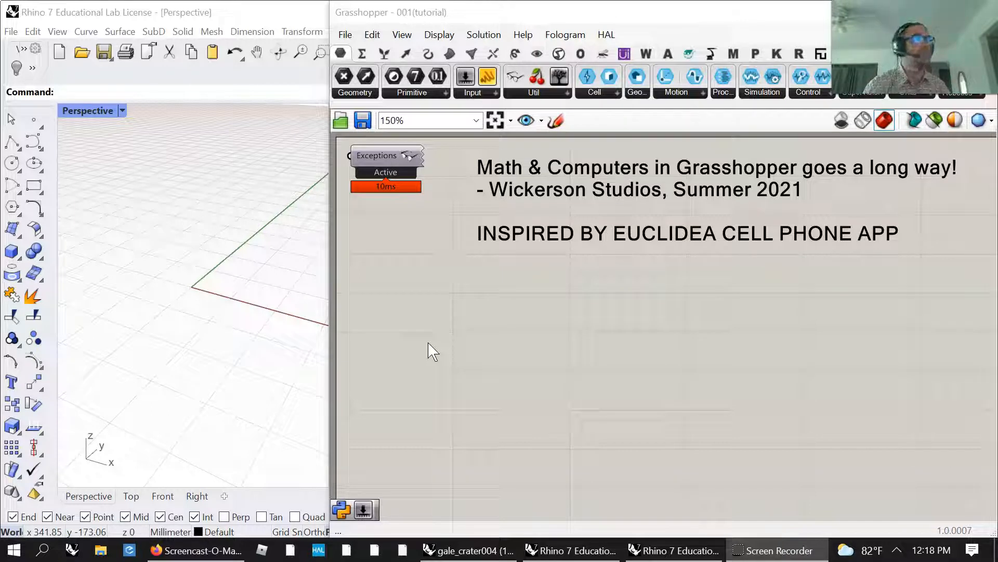
Add a number slider ranging from 0 to 200 on the canvas below the heading text, with its value at 152
{"action": "double_click", "coordinate": [470, 304]}
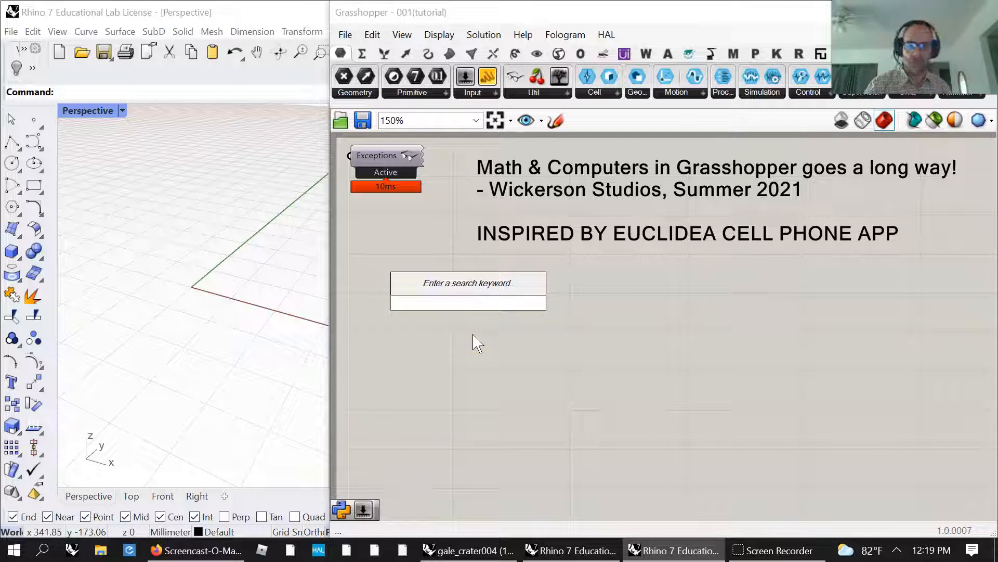
{"action": "type", "text": "0"}
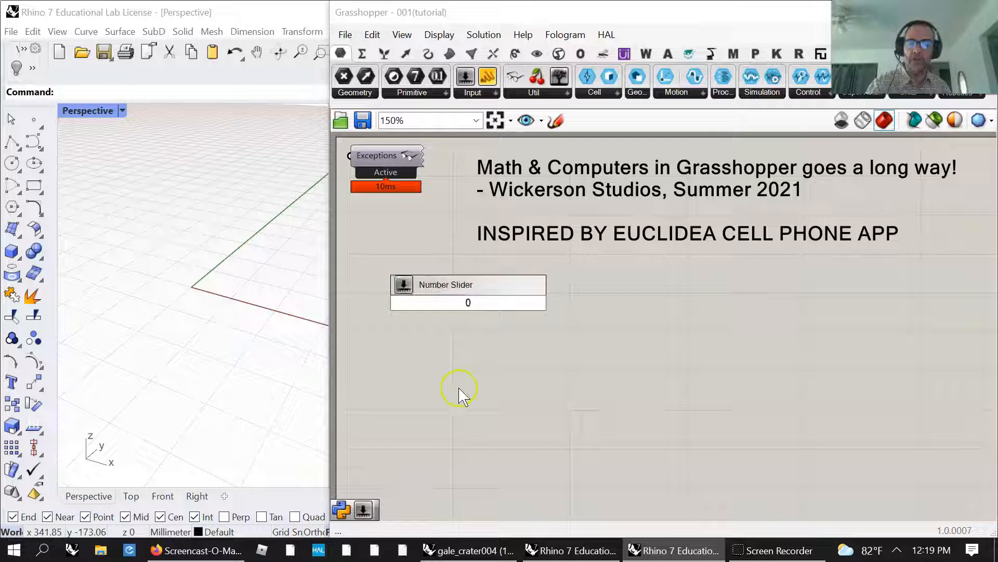
{"action": "type", "text": "..200"}
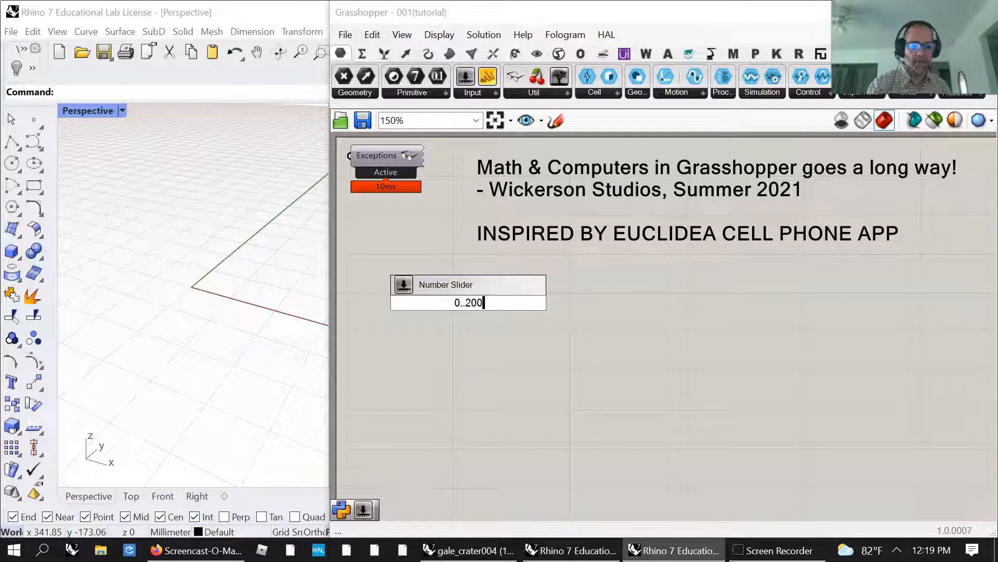
{"action": "key", "text": "Return"}
{"action": "left_click_drag", "start_coordinate": [463, 303], "coordinate": [547, 303]}
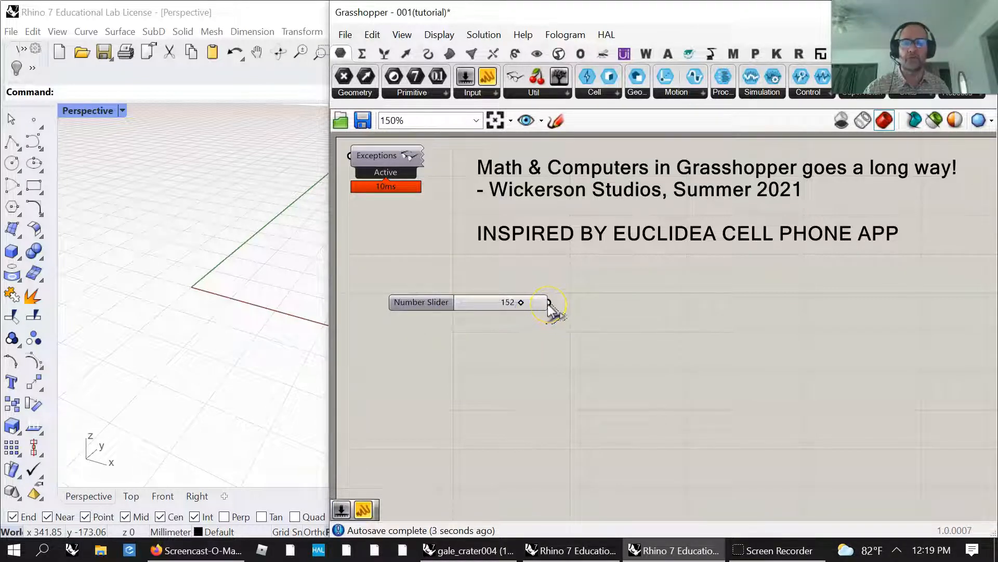
Rename the 0 to 200 number slider as separation_distance and shift it slightly down on the canvas
{"action": "left_click", "coordinate": [452, 301]}
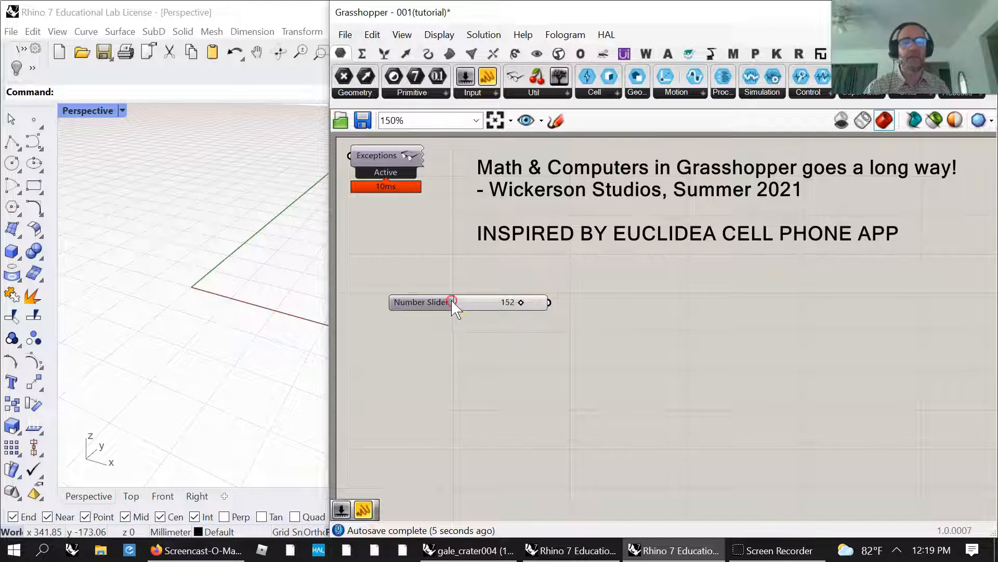
{"action": "right_click", "coordinate": [452, 301]}
{"action": "left_click", "coordinate": [539, 310]}
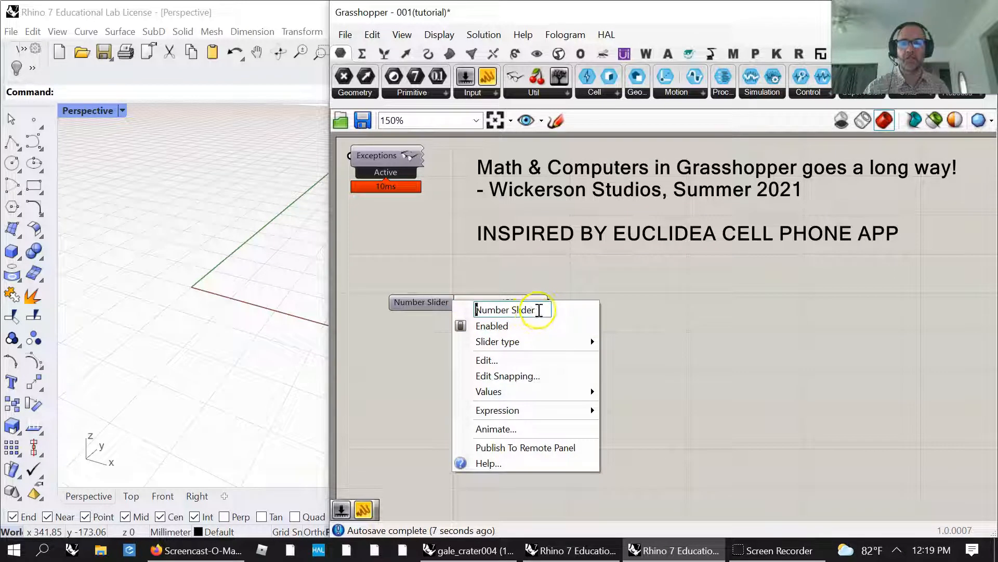
{"action": "key", "text": "ctrl+a"}
{"action": "type", "text": "SEPAR"}
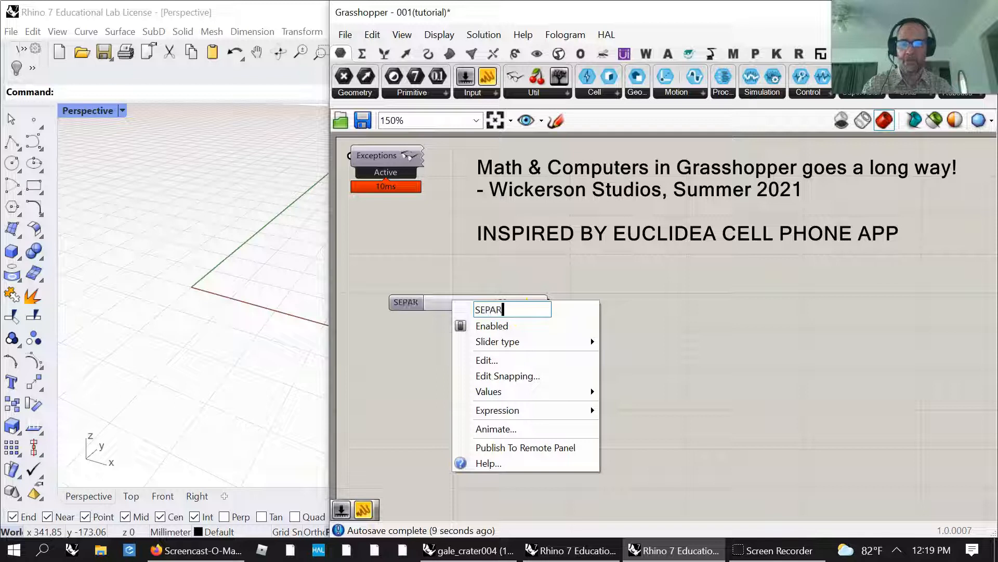
{"action": "type", "text": "ATIO"}
{"action": "key", "text": "BackSpace"}
{"action": "key", "text": "BackSpace"}
{"action": "key", "text": "BackSpace"}
{"action": "key", "text": "BackSpace"}
{"action": "key", "text": "BackSpace"}
{"action": "key", "text": "BackSpace"}
{"action": "key", "text": "BackSpace"}
{"action": "key", "text": "BackSpace"}
{"action": "key", "text": "BackSpace"}
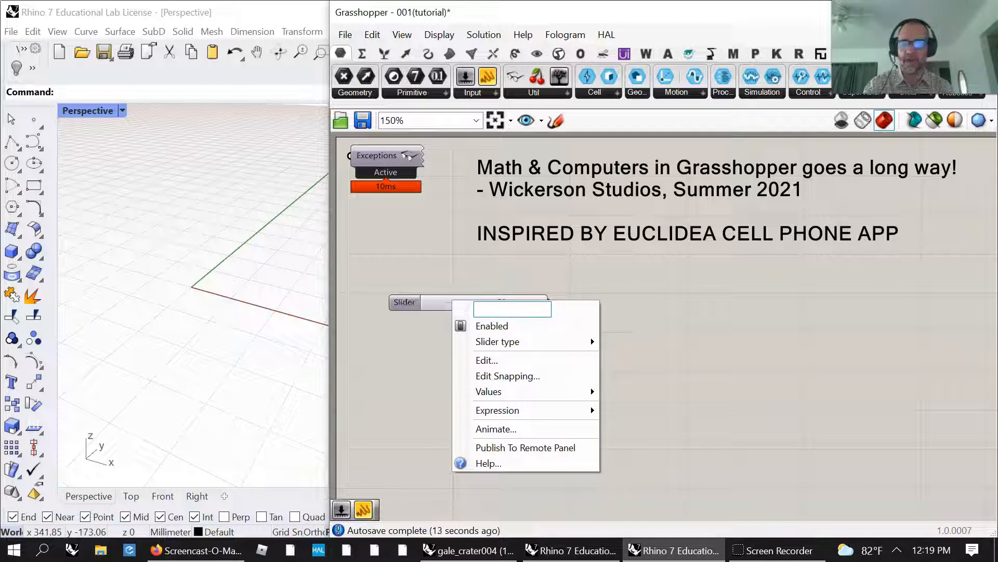
{"action": "type", "text": "separation_distacne"}
{"action": "key", "text": "BackSpace"}
{"action": "key", "text": "BackSpace"}
{"action": "key", "text": "BackSpace"}
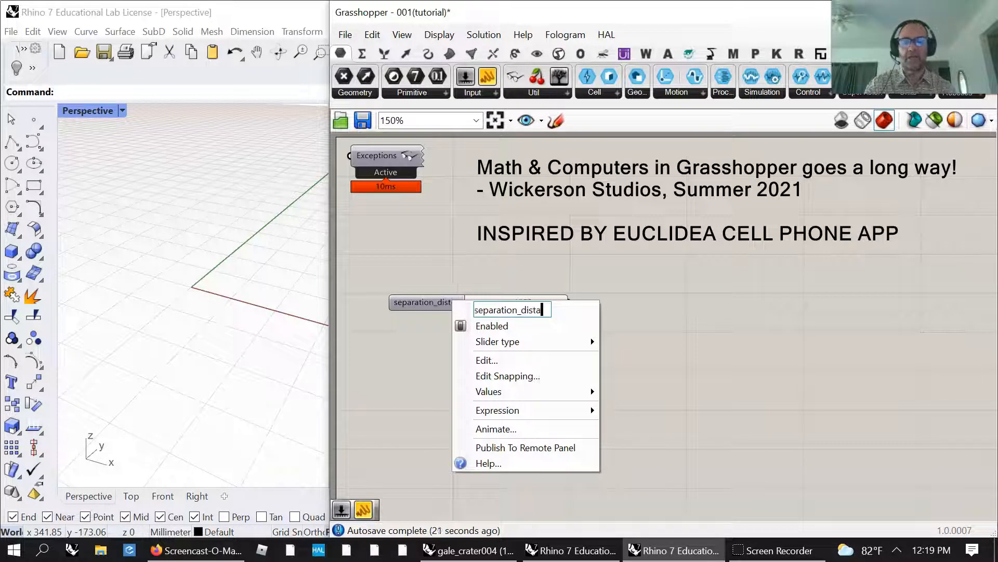
{"action": "type", "text": "nce"}
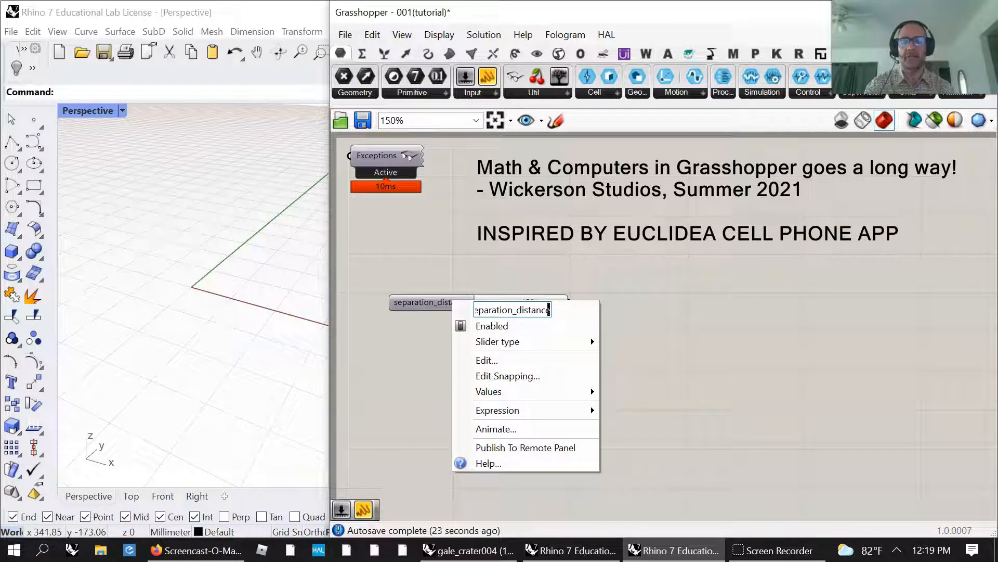
{"action": "key", "text": "Return"}
{"action": "left_click_drag", "start_coordinate": [496, 304], "coordinate": [494, 316]}
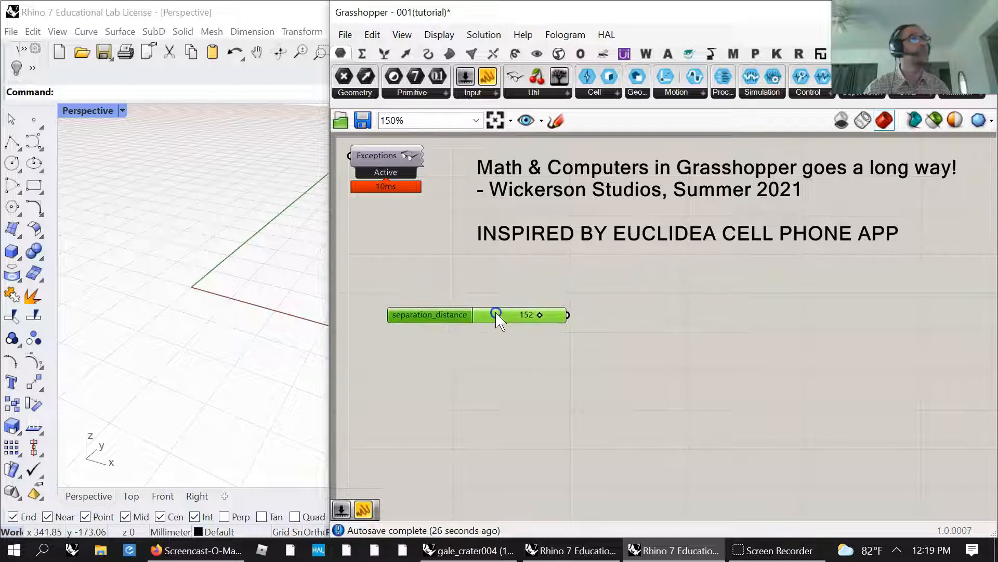
Add a number slider ranging from 1 to 12 just below separation_distance and name it node_count
{"action": "double_click", "coordinate": [462, 360]}
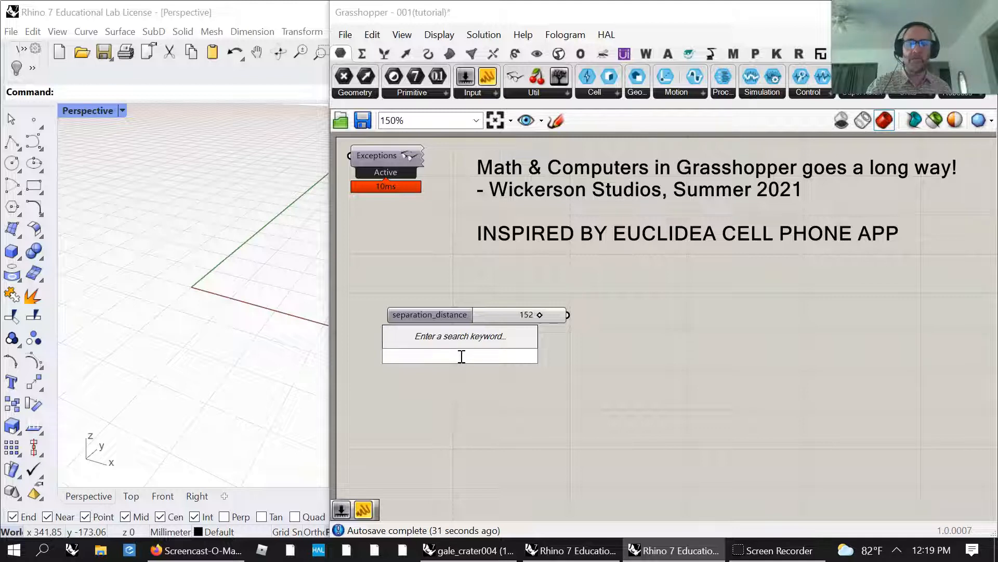
{"action": "type", "text": "1..12"}
{"action": "key", "text": "Return"}
{"action": "left_click_drag", "start_coordinate": [460, 356], "coordinate": [502, 345]}
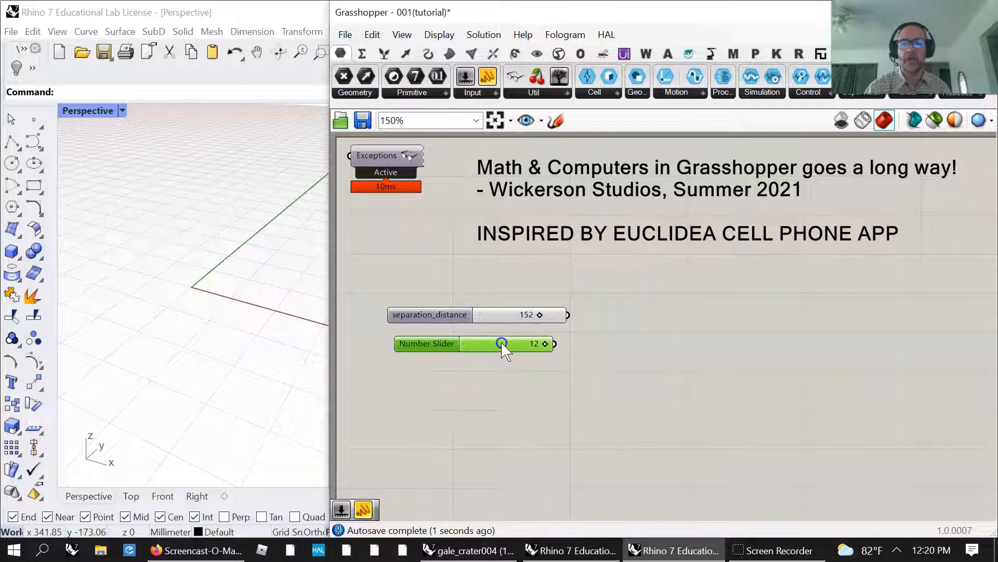
{"action": "right_click", "coordinate": [447, 353]}
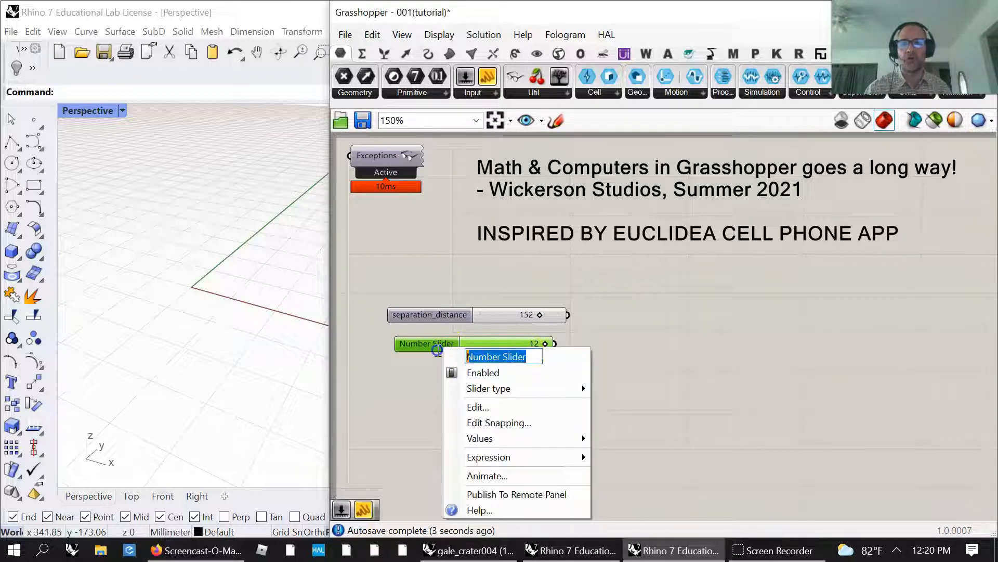
{"action": "type", "text": "node_count"}
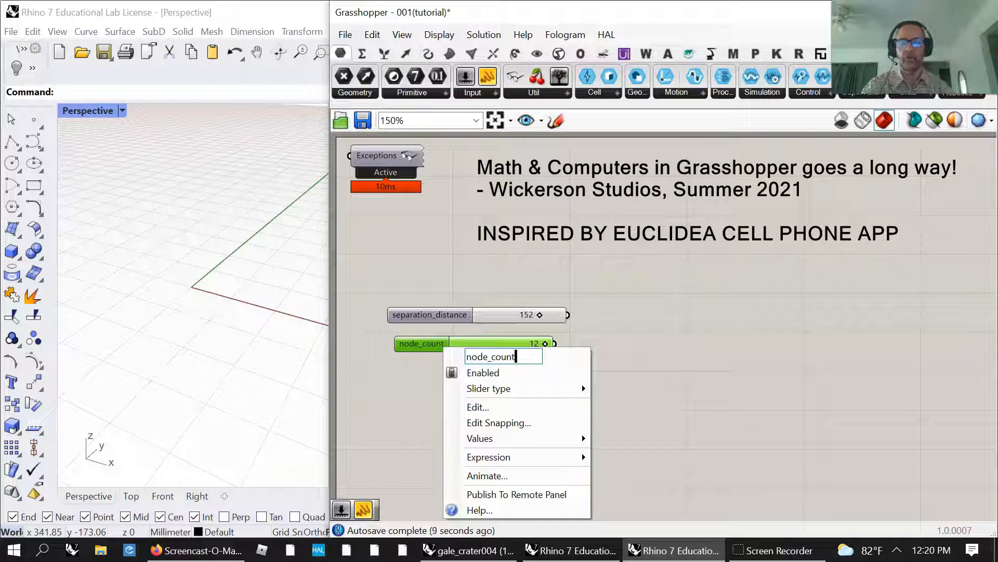
{"action": "left_click", "coordinate": [639, 442]}
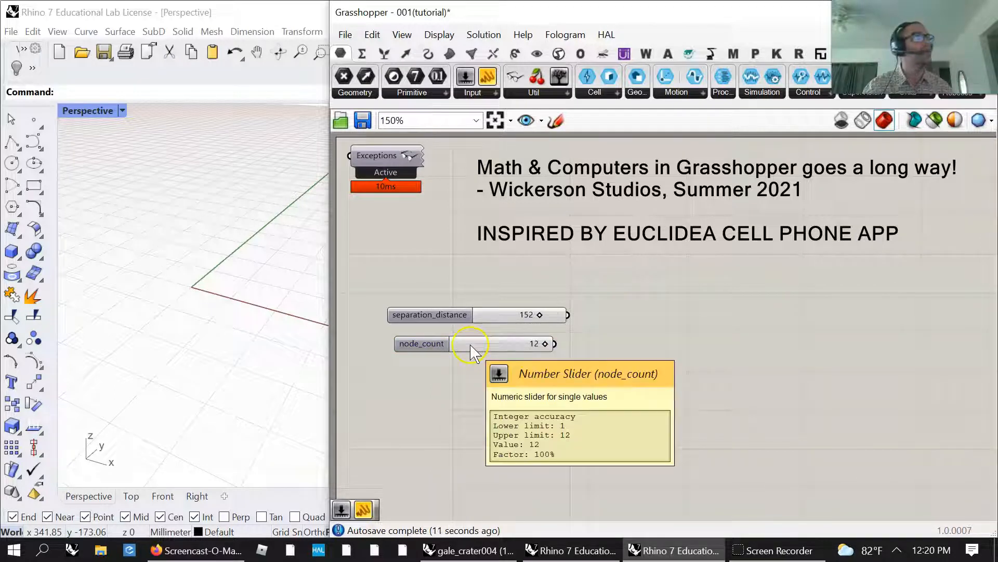
{"action": "double_click", "coordinate": [464, 395]}
{"action": "type", "text": "1"}
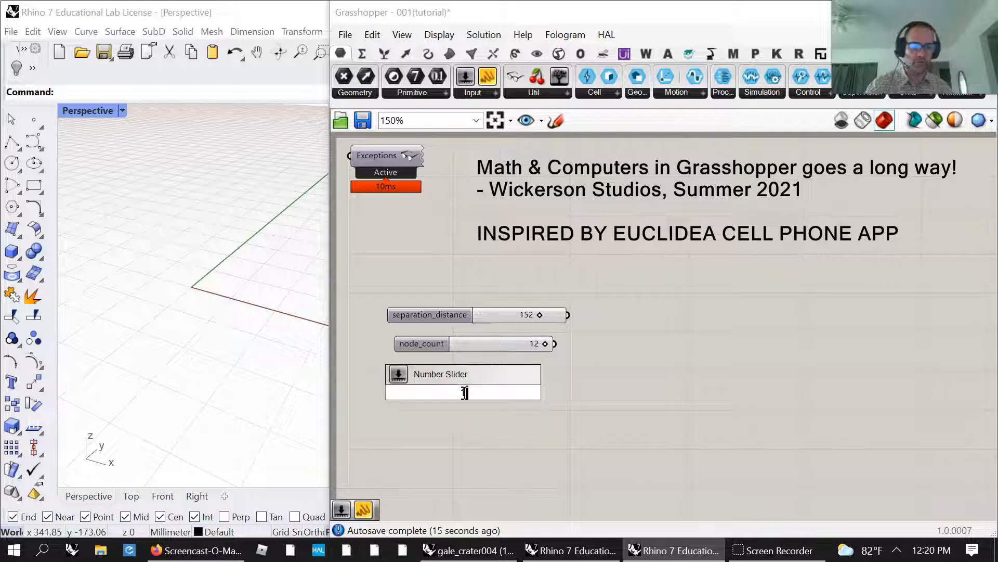
{"action": "key", "text": "Return"}
{"action": "left_click_drag", "start_coordinate": [488, 382], "coordinate": [492, 370]}
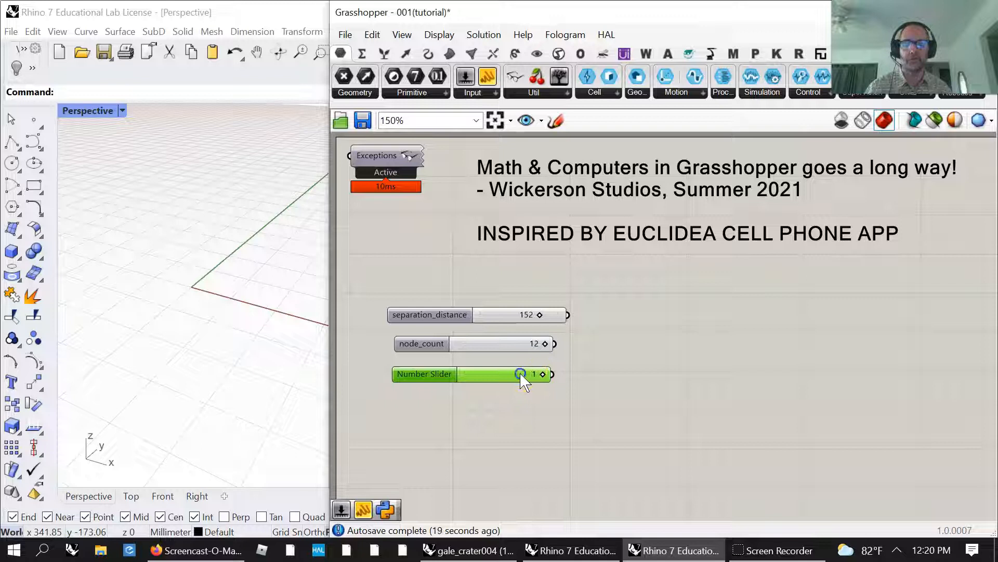
{"action": "key", "text": "Delete"}
Add a number slider with a value of 10 below node_count and switch its rounding to floating-point numbers with 3 digits
{"action": "double_click", "coordinate": [488, 386]}
{"action": "type", "text": "2"}
{"action": "key", "text": "Return"}
{"action": "mouse_move", "coordinate": [536, 385]}
{"action": "left_mouse_down"}
{"action": "mouse_move", "coordinate": [523, 373]}
{"action": "mouse_move", "coordinate": [532, 375]}
{"action": "left_mouse_up"}
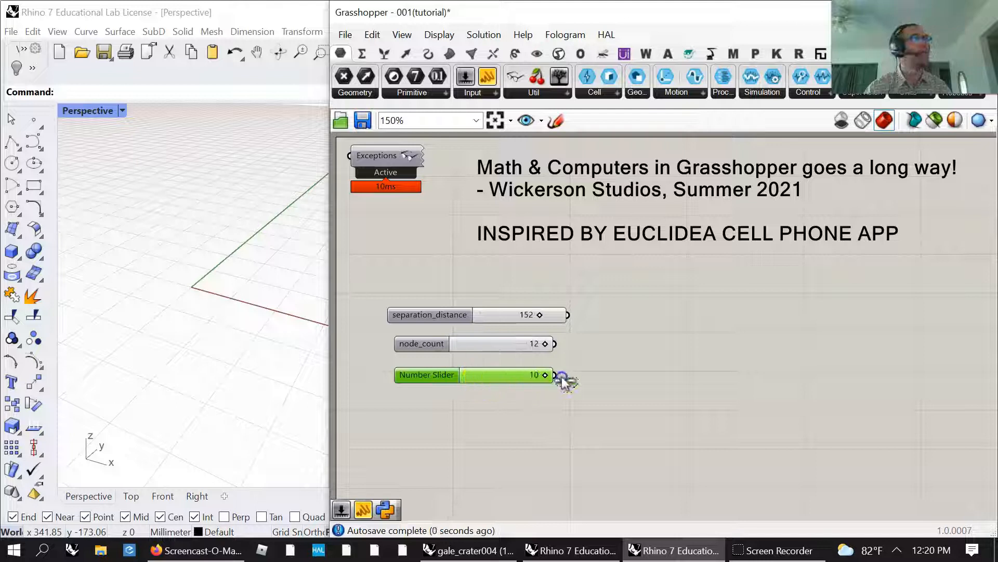
{"action": "right_click", "coordinate": [484, 379]}
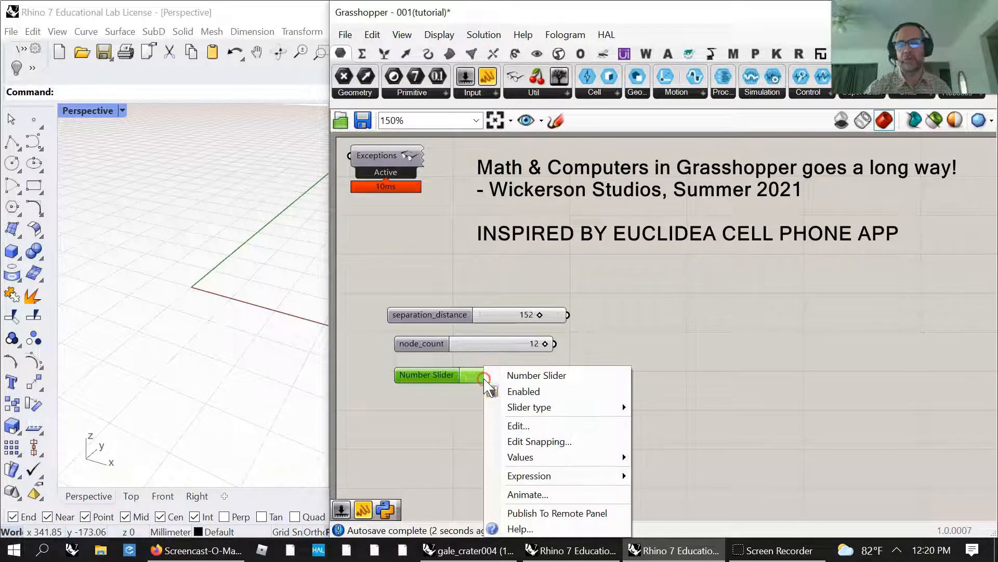
{"action": "left_click", "coordinate": [531, 427]}
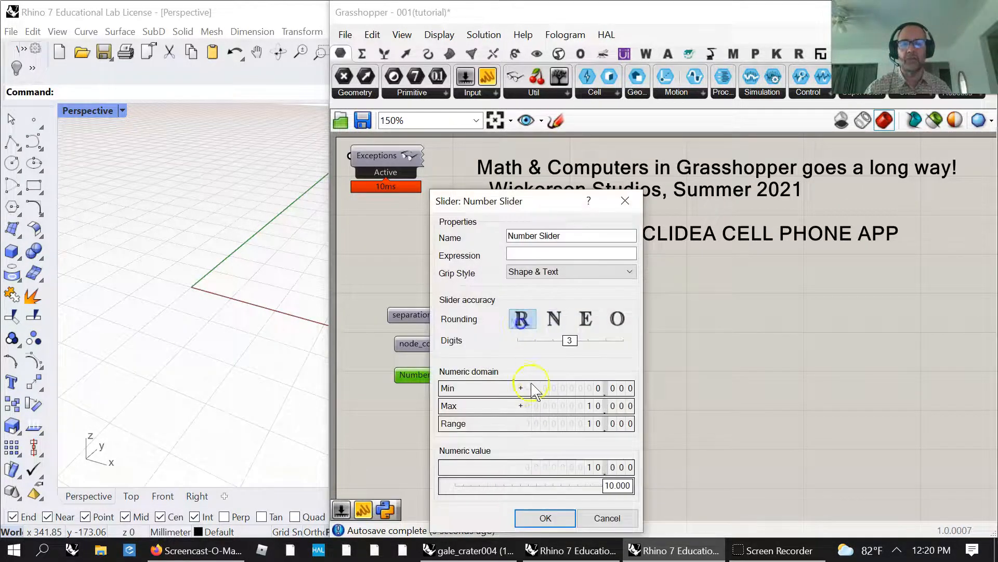
{"action": "left_click", "coordinate": [545, 517]}
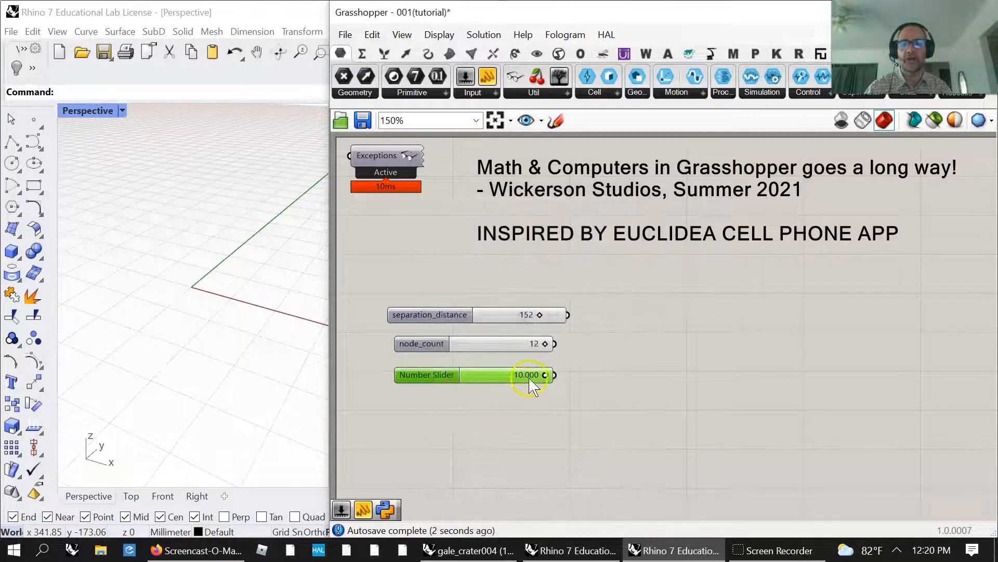
Rename the floating-point slider as vector_amplitude and line it up beneath node_count
{"action": "right_click", "coordinate": [470, 376]}
{"action": "left_click_drag", "start_coordinate": [564, 375], "coordinate": [495, 376]}
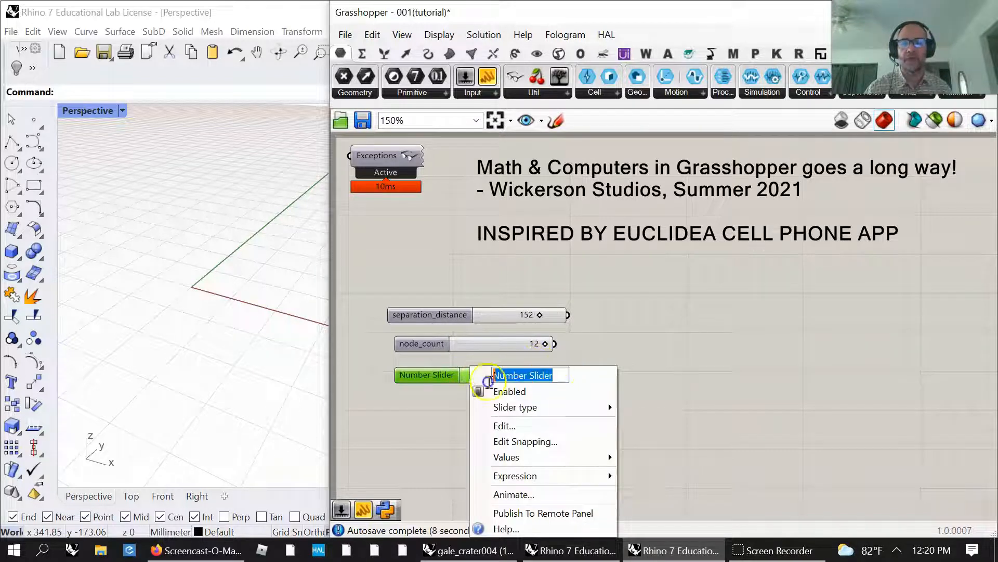
{"action": "left_click", "coordinate": [438, 376]}
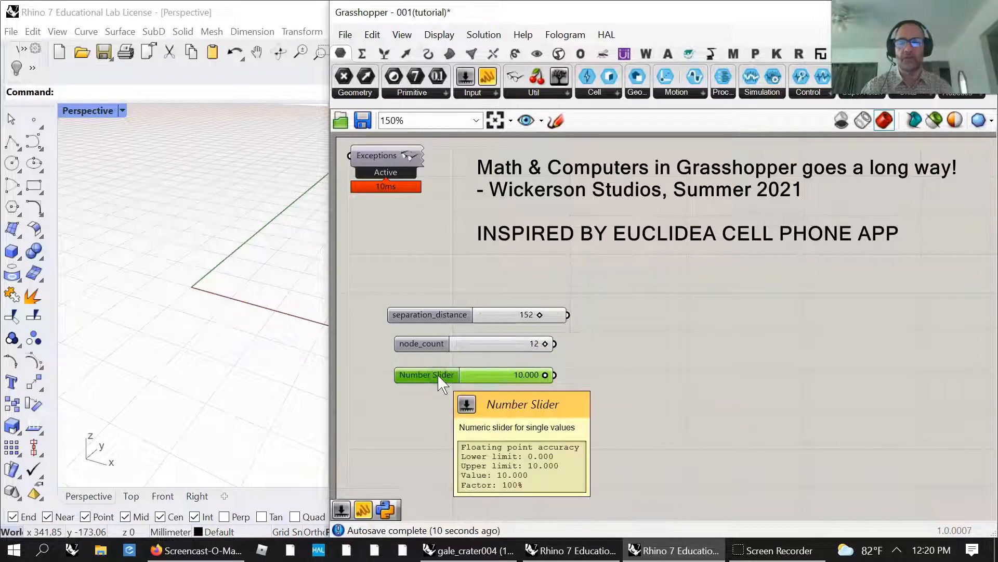
{"action": "right_click", "coordinate": [441, 384]}
{"action": "left_click_drag", "start_coordinate": [530, 375], "coordinate": [491, 375]}
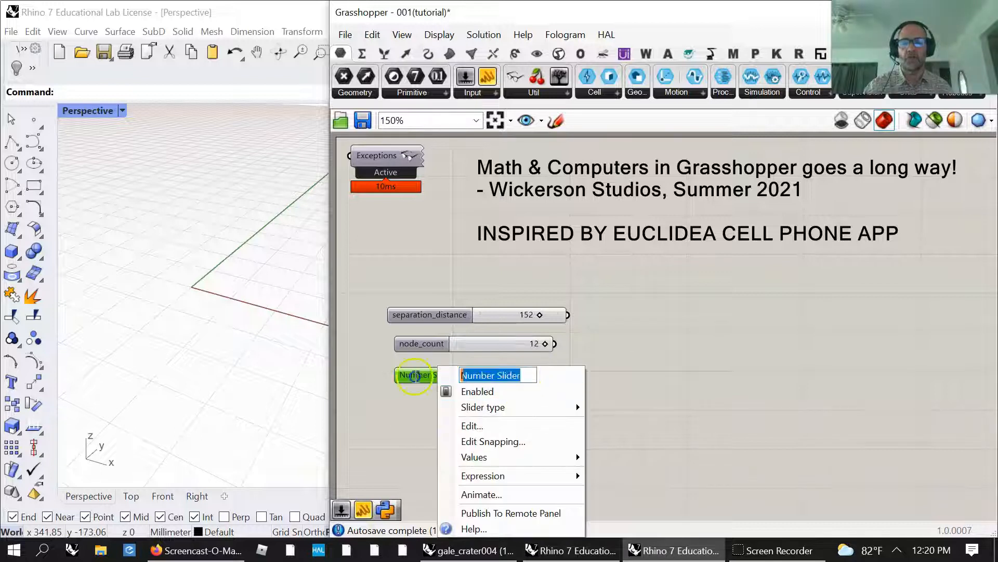
{"action": "type", "text": "vector_amplitude"}
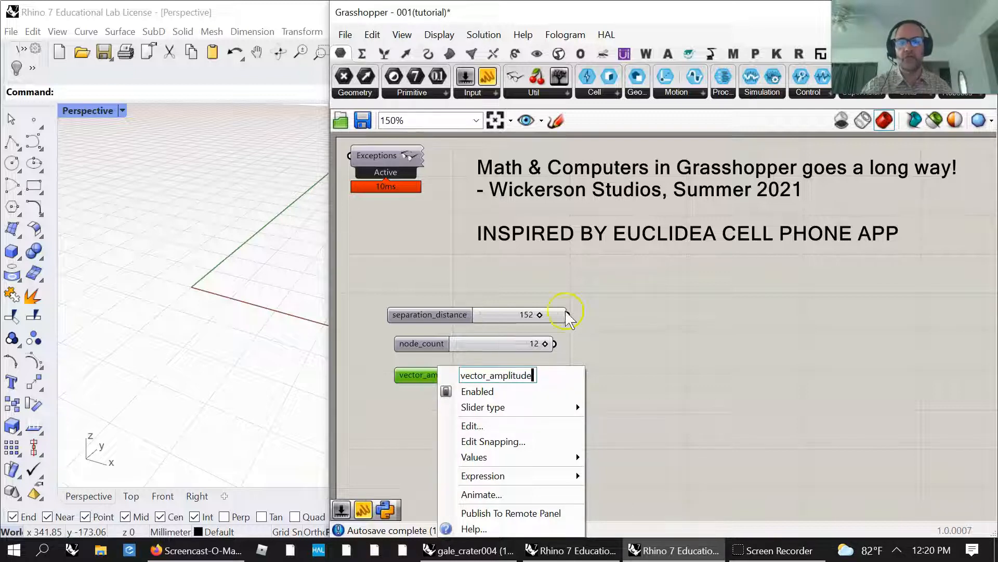
{"action": "left_click", "coordinate": [616, 405]}
{"action": "left_click_drag", "start_coordinate": [495, 374], "coordinate": [490, 372]}
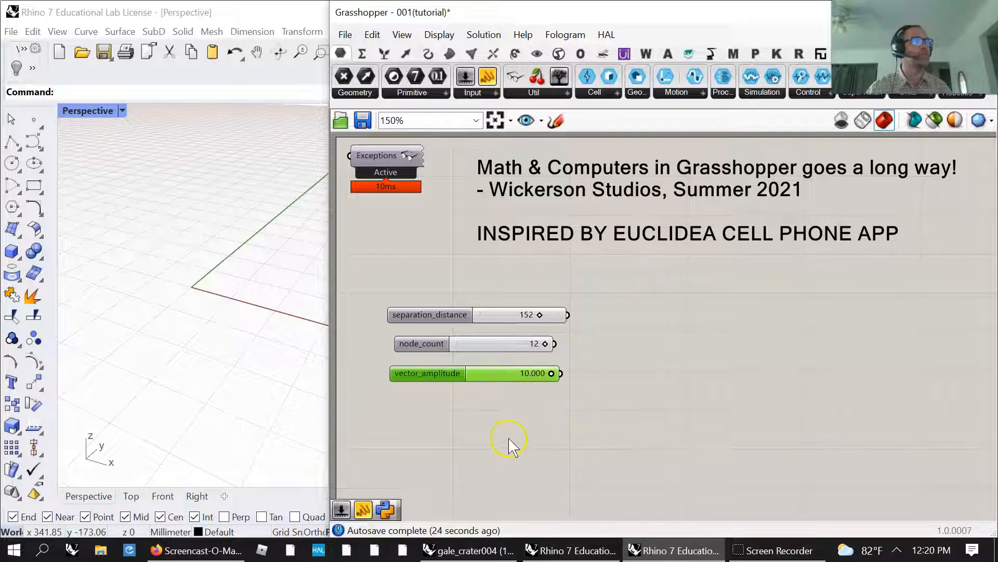
Add a number slider with a value of 100 and place it below vector_amplitude
{"action": "right_click_drag", "start_coordinate": [508, 443], "coordinate": [511, 385]}
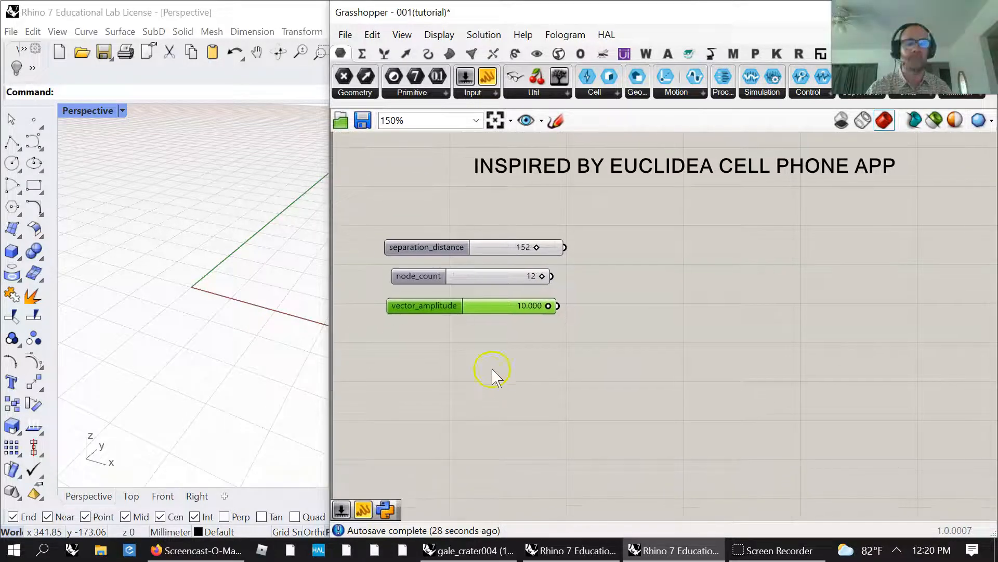
{"action": "right_click", "coordinate": [471, 348]}
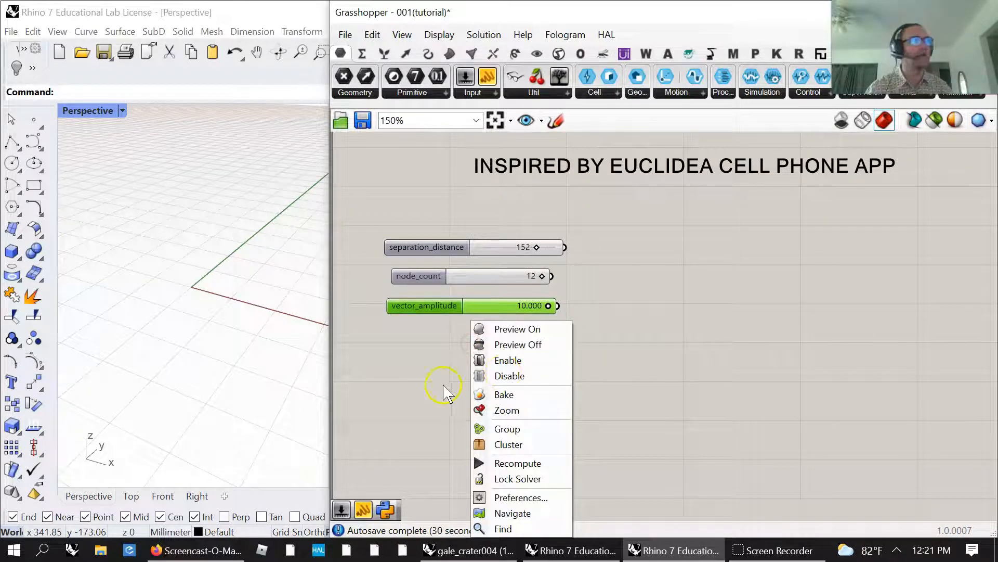
{"action": "left_click", "coordinate": [440, 388]}
{"action": "double_click", "coordinate": [471, 364]}
{"action": "type", "text": "12"}
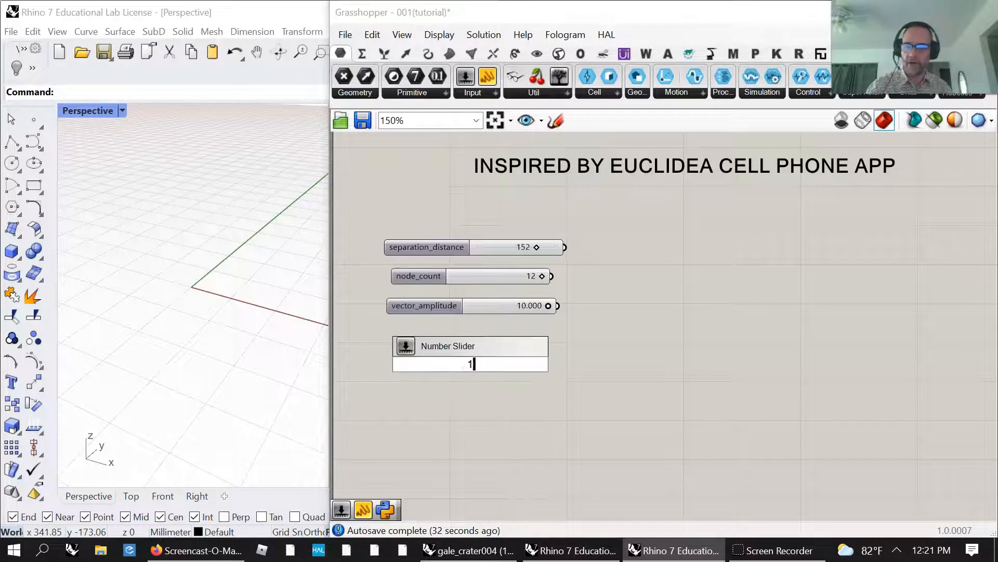
{"action": "key", "text": "Return"}
{"action": "left_click_drag", "start_coordinate": [501, 372], "coordinate": [557, 346]}
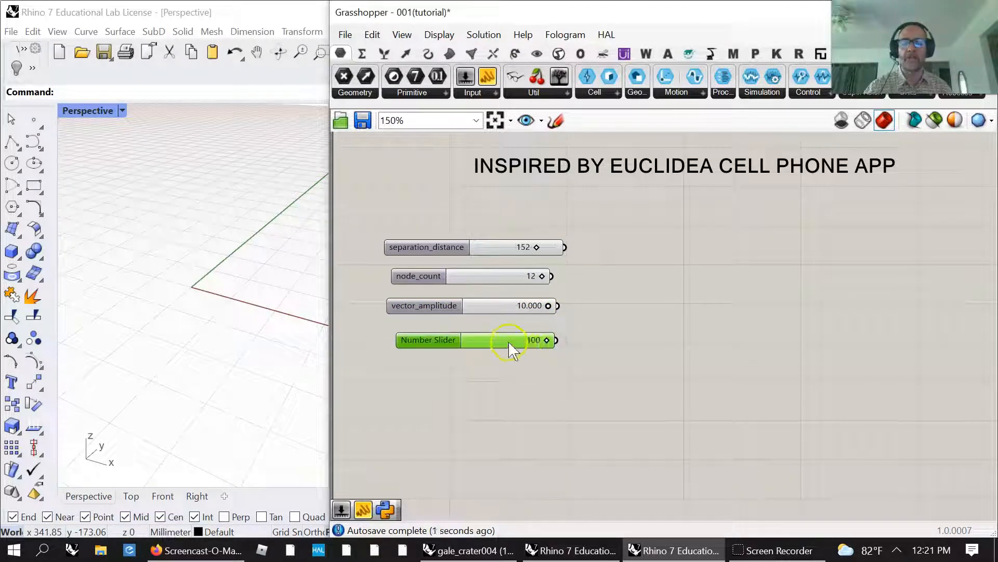
Rename the number slider beneath vector_amplitude as box_dimensions
{"action": "right_click", "coordinate": [453, 344]}
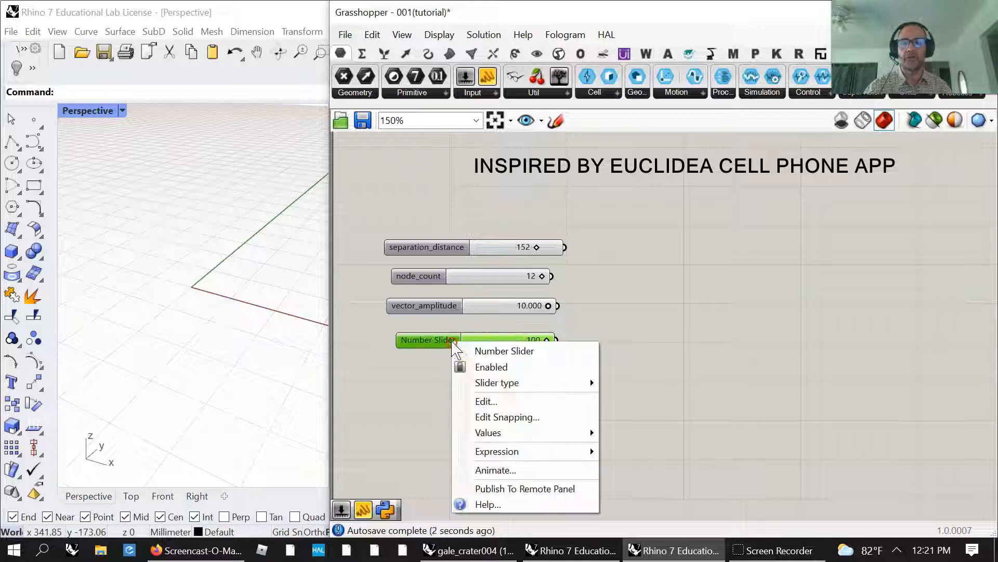
{"action": "left_click", "coordinate": [535, 351]}
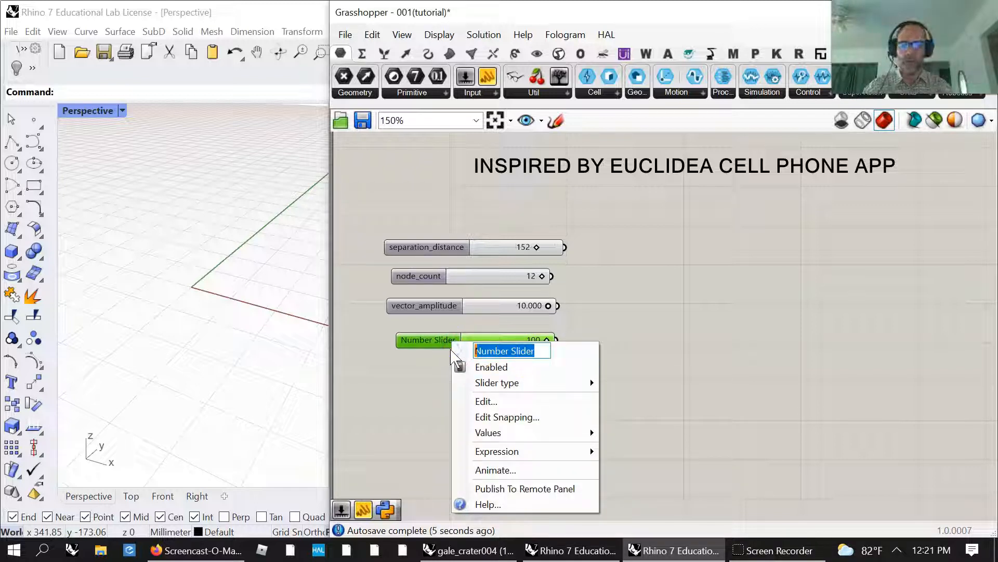
{"action": "type", "text": "box_"}
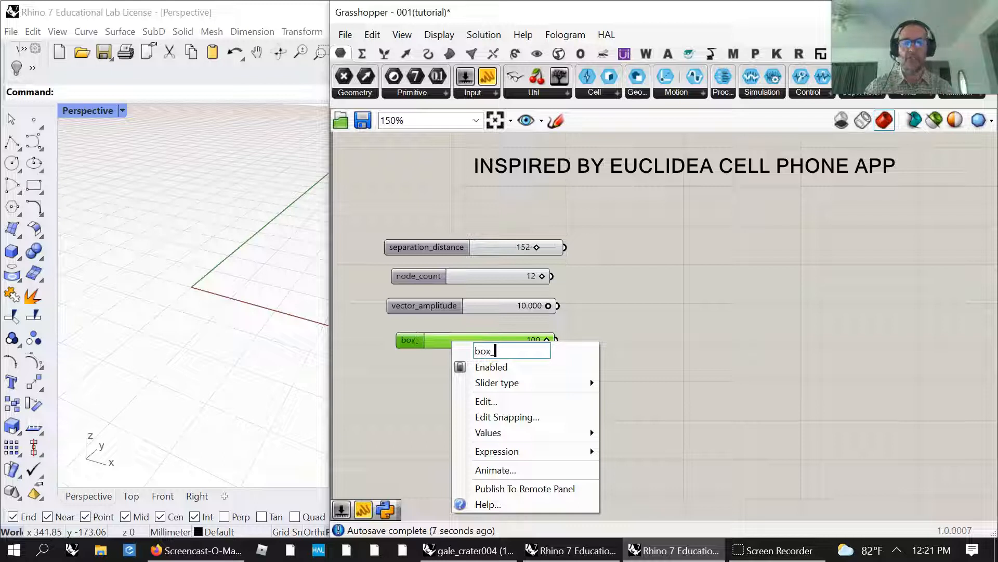
{"action": "type", "text": "ona"}
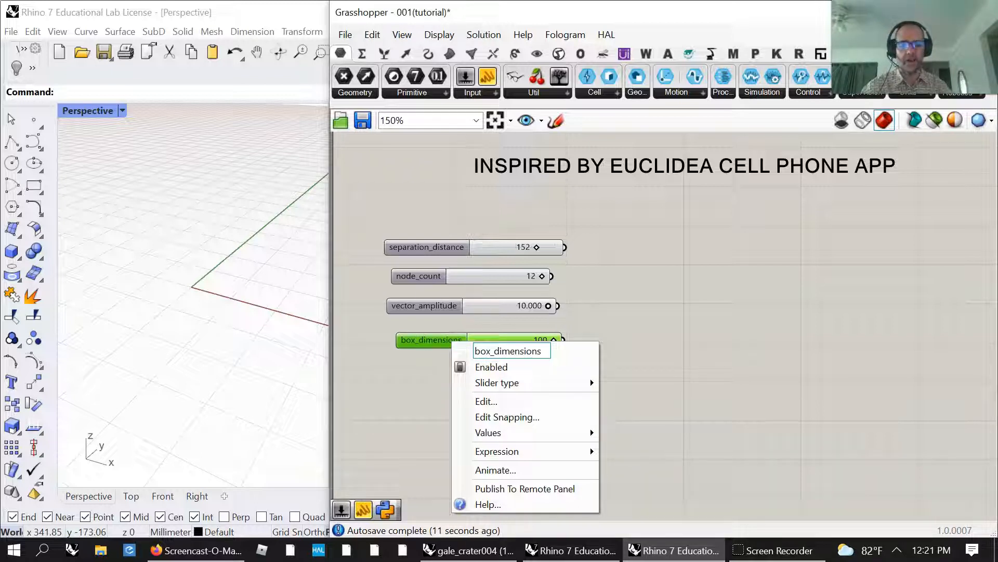
{"action": "left_click", "coordinate": [453, 370]}
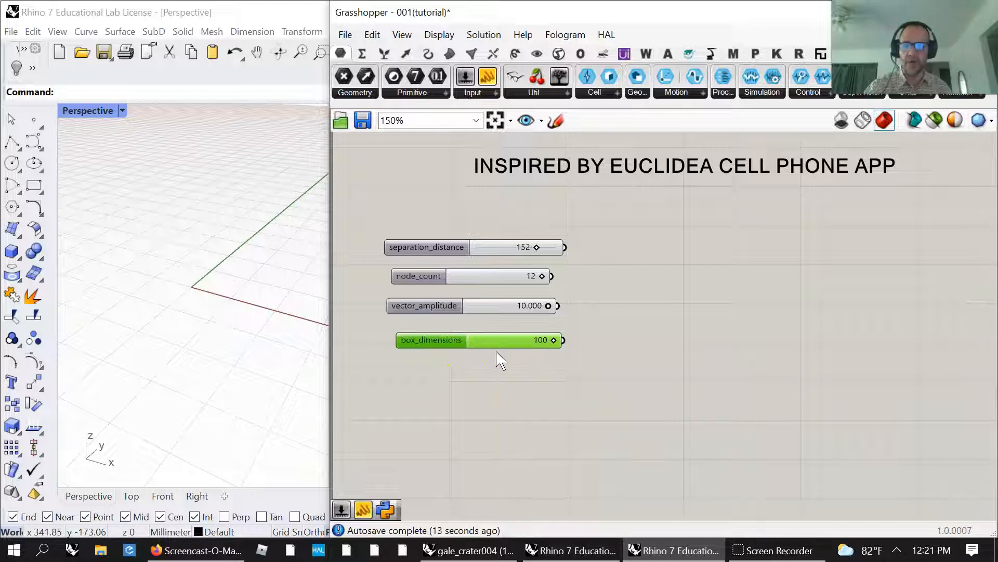
Duplicate the box_dimensions slider twice and place both copies directly below the original
{"action": "key", "text": "ctrl+c"}
{"action": "key", "text": "ctrl+v"}
{"action": "key", "text": "ctrl+v"}
{"action": "mouse_move", "coordinate": [507, 360]}
{"action": "left_mouse_down"}
{"action": "mouse_move", "coordinate": [496, 400]}
{"action": "mouse_move", "coordinate": [496, 356]}
{"action": "mouse_move", "coordinate": [496, 372]}
{"action": "left_mouse_up"}
Left-align all six sliders and distribute them evenly in the vertical direction
{"action": "left_click_drag", "start_coordinate": [502, 431], "coordinate": [430, 211]}
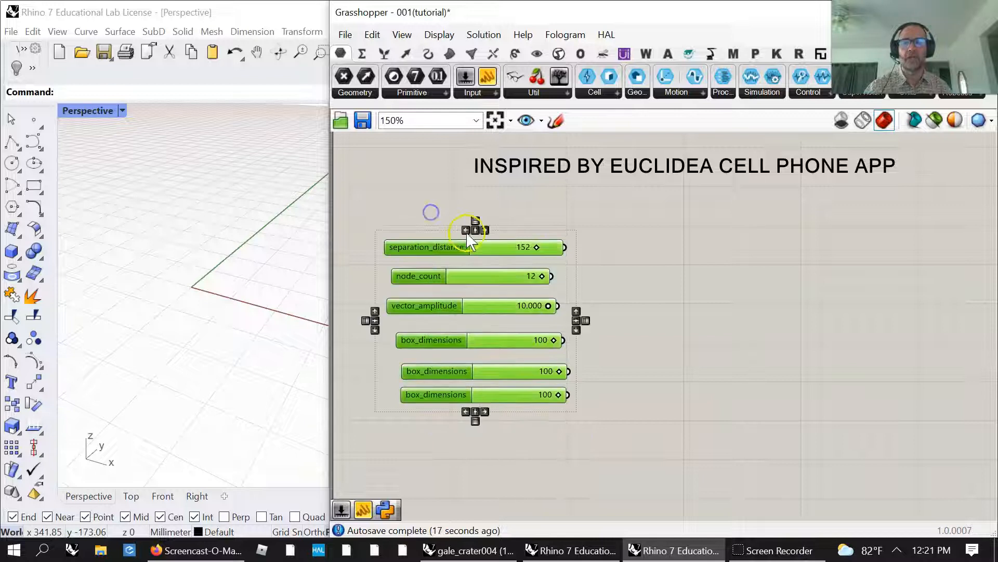
{"action": "left_click", "coordinate": [475, 229]}
{"action": "left_click", "coordinate": [466, 229]}
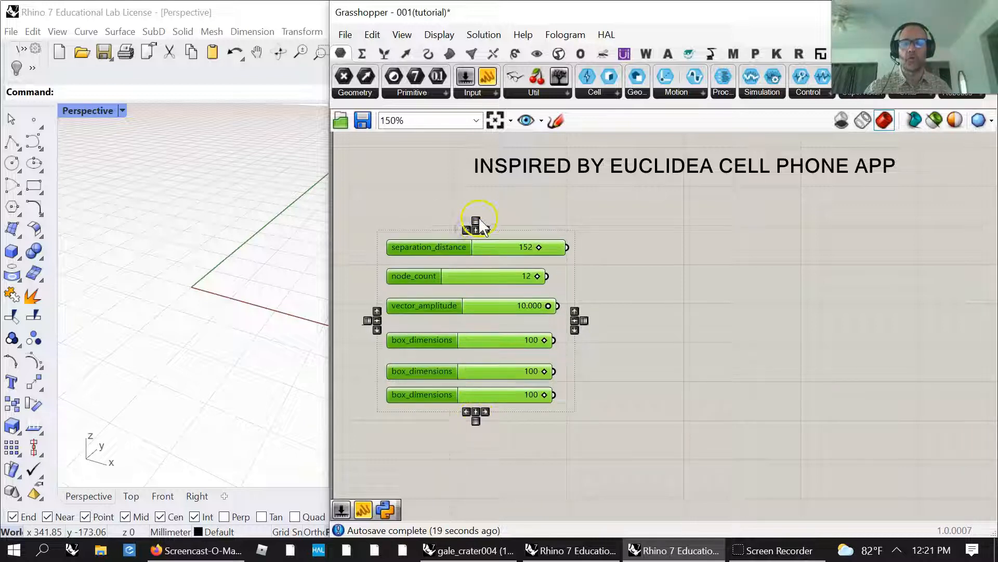
{"action": "left_click", "coordinate": [476, 220]}
{"action": "left_click", "coordinate": [456, 461]}
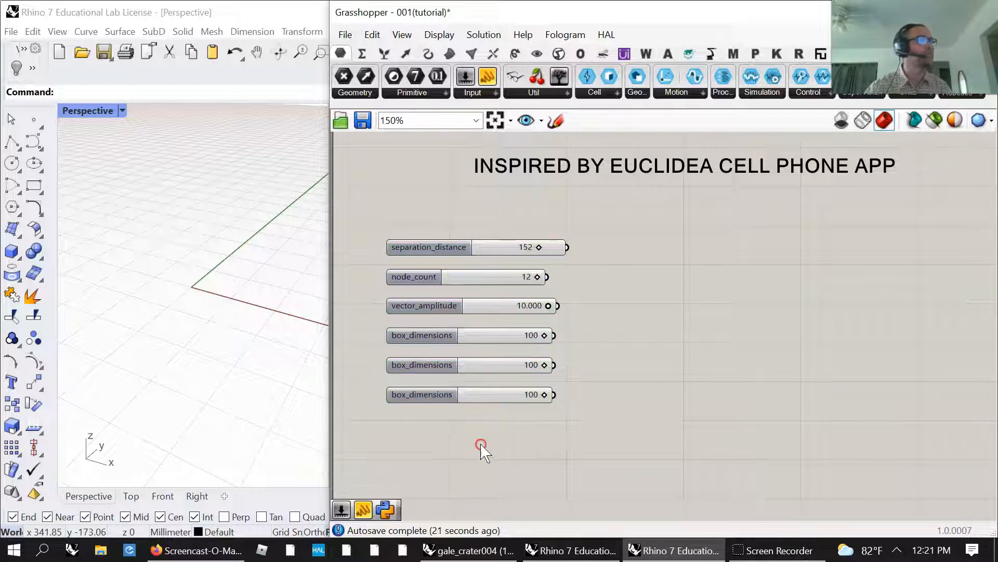
Place a copy of the lowest box_dimensions slider directly beneath it and rename the copy as population_count
{"action": "right_click_drag", "start_coordinate": [479, 448], "coordinate": [473, 407]}
{"action": "double_click", "coordinate": [453, 400]}
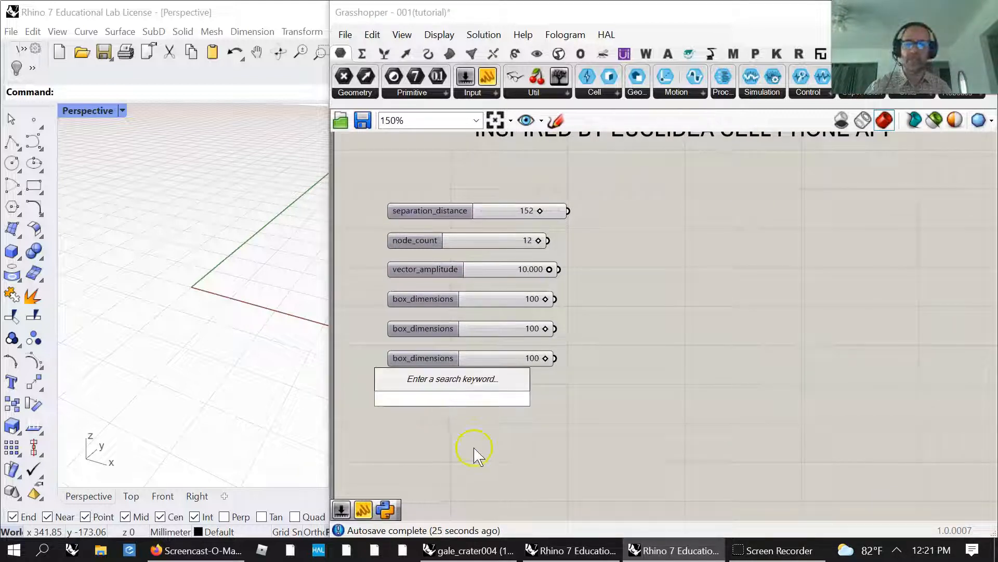
{"action": "left_click", "coordinate": [477, 359]}
{"action": "left_click_drag", "start_coordinate": [483, 366], "coordinate": [488, 397], "text": "alt"}
{"action": "right_click", "coordinate": [448, 391]}
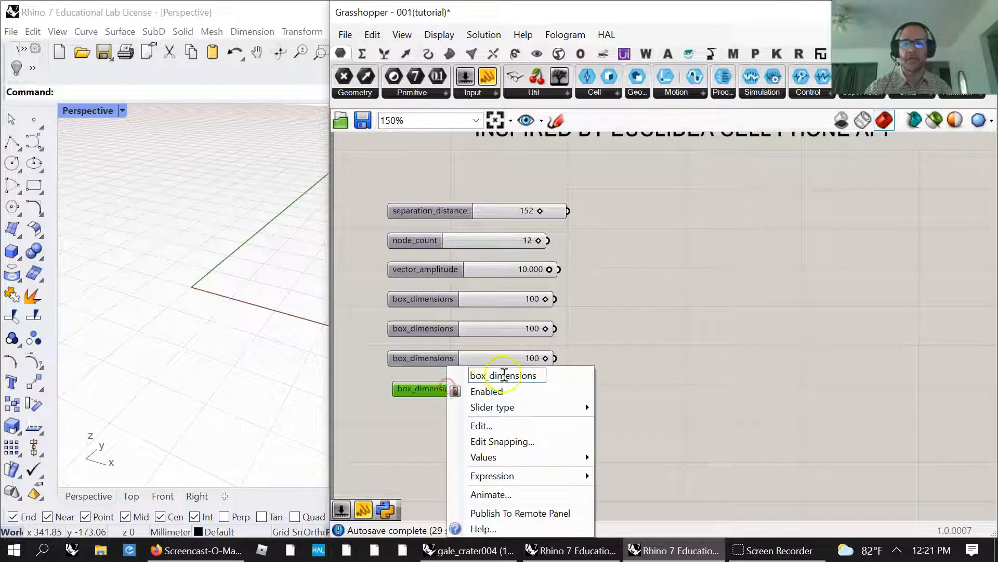
{"action": "type", "text": "population_count"}
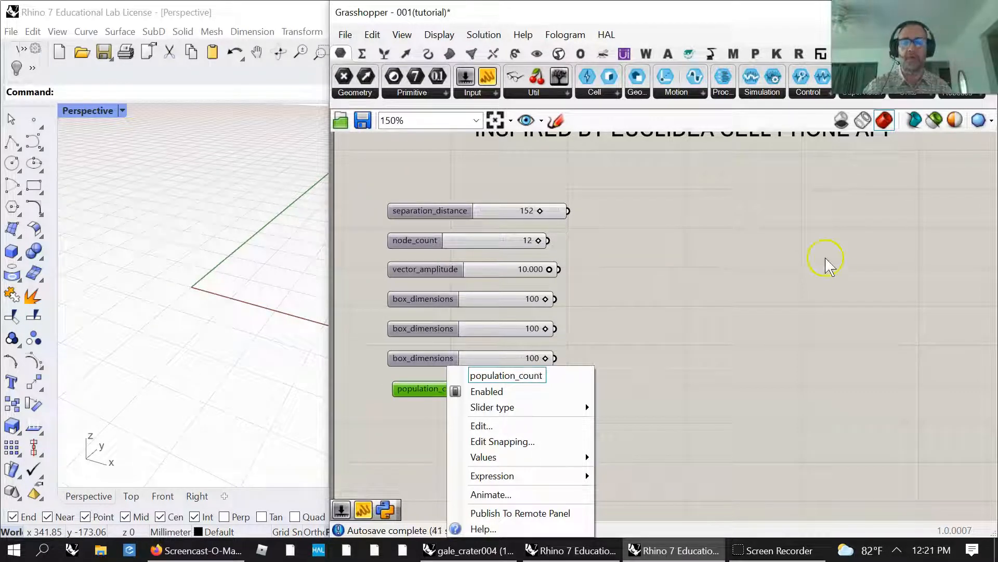
{"action": "left_click", "coordinate": [700, 385]}
{"action": "left_click", "coordinate": [507, 399]}
{"action": "right_click_drag", "start_coordinate": [419, 194], "coordinate": [454, 312]}
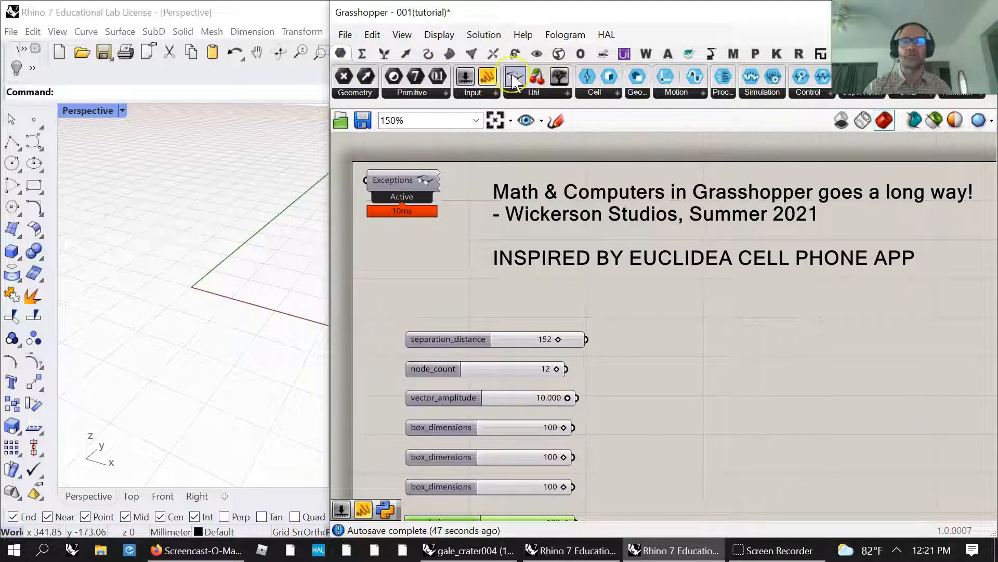
{"action": "left_click_drag", "start_coordinate": [513, 81], "coordinate": [419, 245]}
{"action": "key", "text": "Delete"}
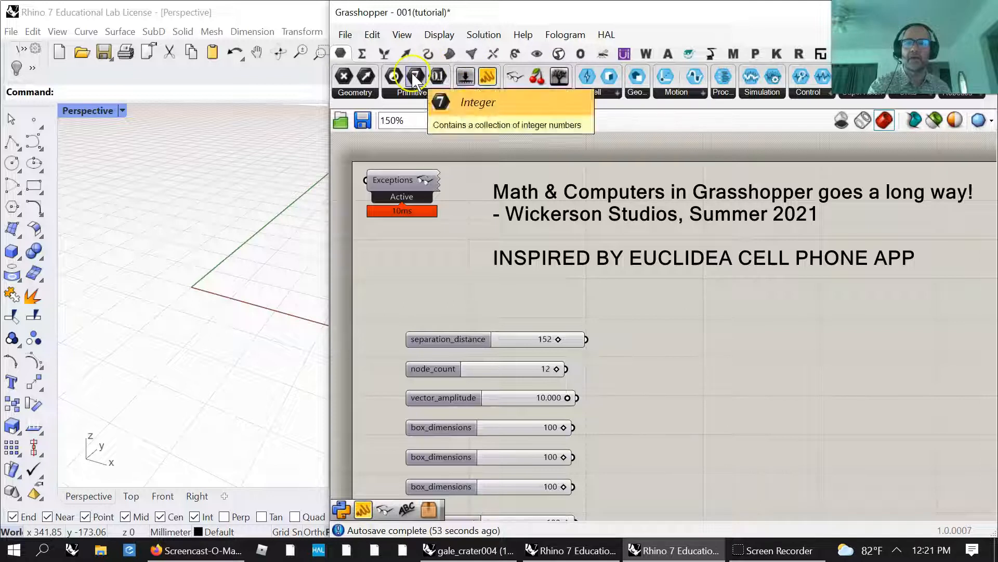
Place a Polygon Center component beside the sliders and delete the Exceptions component near the canvas corner
{"action": "left_click", "coordinate": [427, 55]}
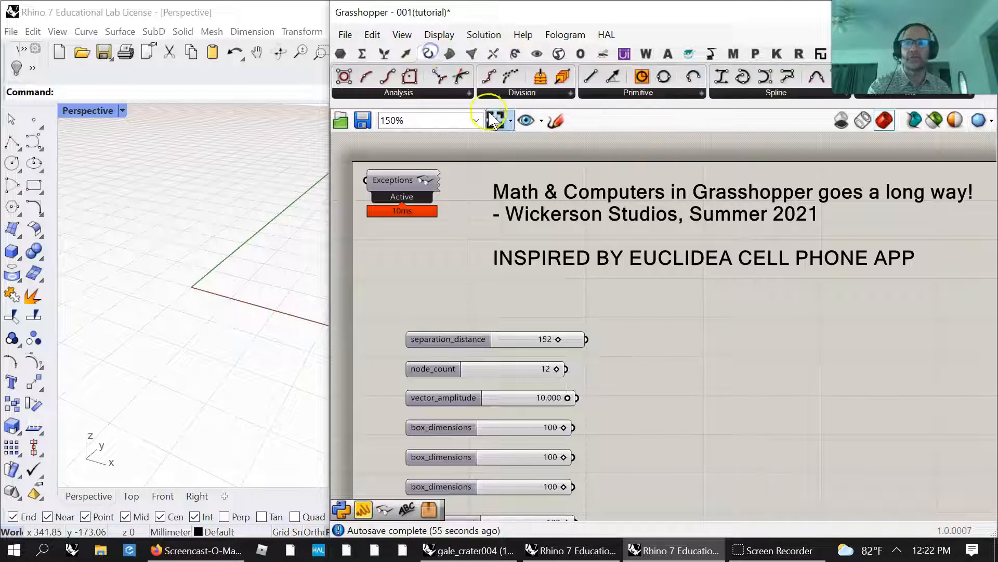
{"action": "left_click_drag", "start_coordinate": [410, 78], "coordinate": [755, 388]}
{"action": "left_click", "coordinate": [402, 190]}
{"action": "key", "text": "Delete"}
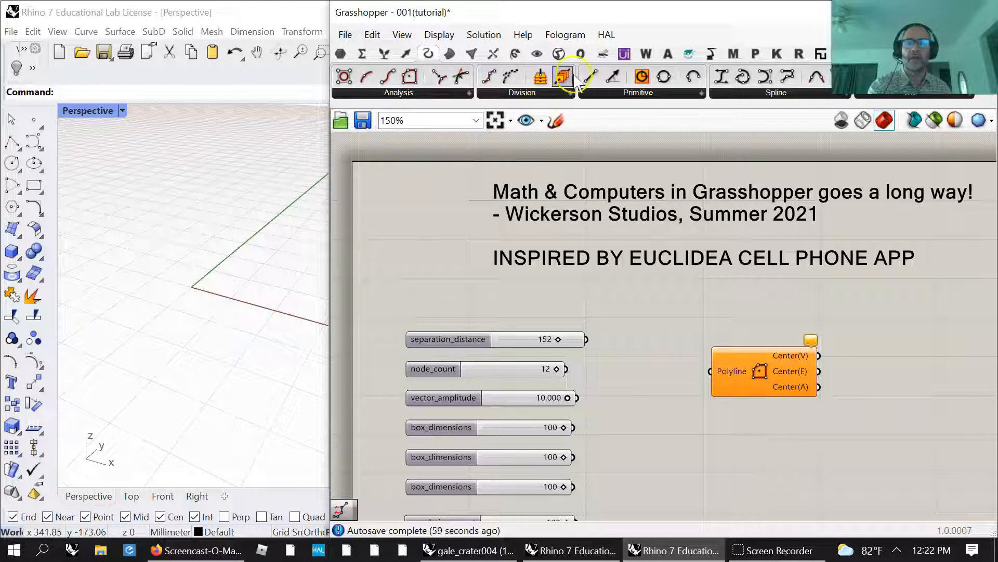
Add an Exceptions component back near the canvas corner and delete the Polygon Center component
{"action": "left_click", "coordinate": [341, 53]}
{"action": "left_click_drag", "start_coordinate": [560, 78], "coordinate": [410, 187]}
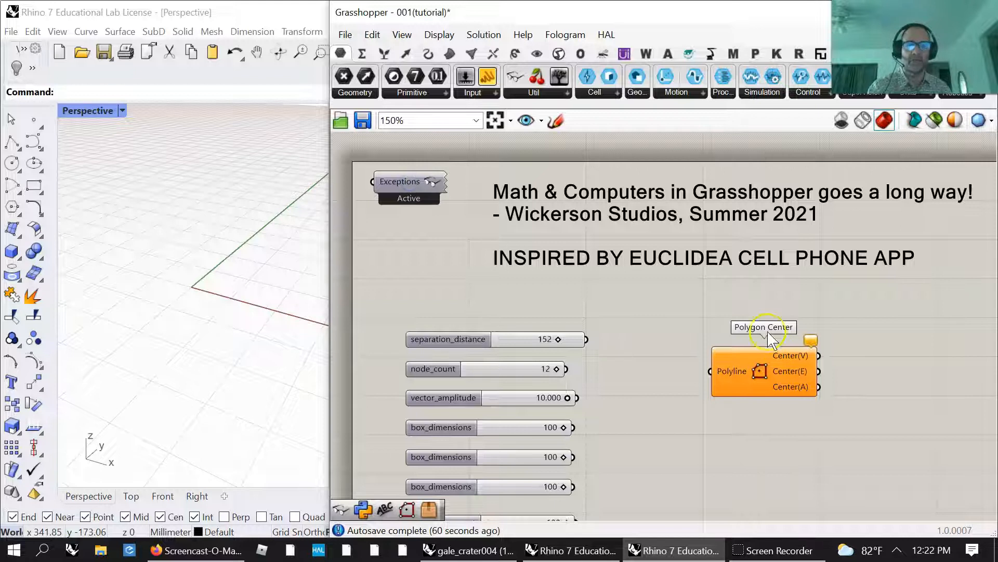
{"action": "left_click_drag", "start_coordinate": [771, 368], "coordinate": [765, 349]}
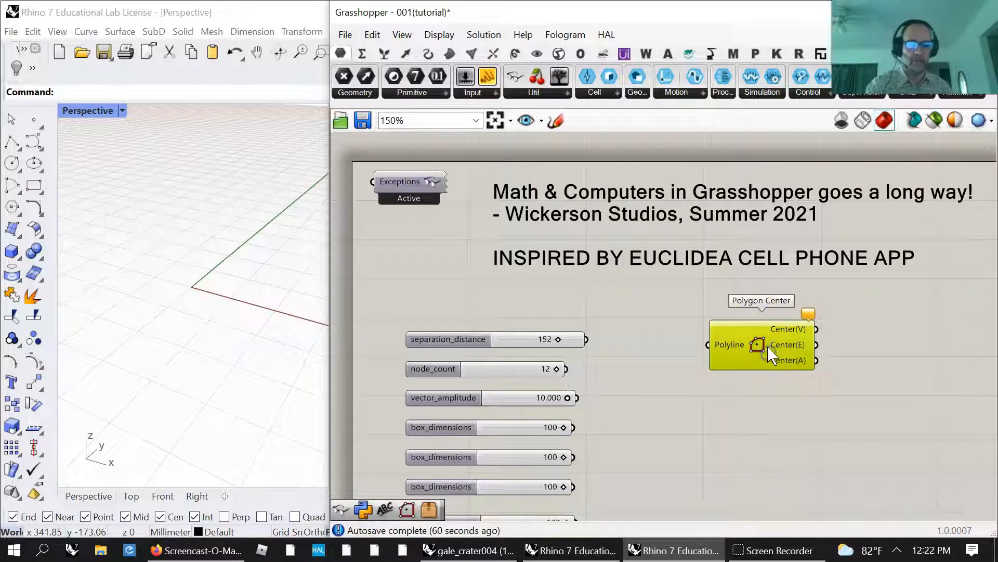
{"action": "key", "text": "Delete"}
Move the population_count slider slightly closer to the box_dimensions slider above it
{"action": "right_click_drag", "start_coordinate": [699, 432], "coordinate": [711, 305]}
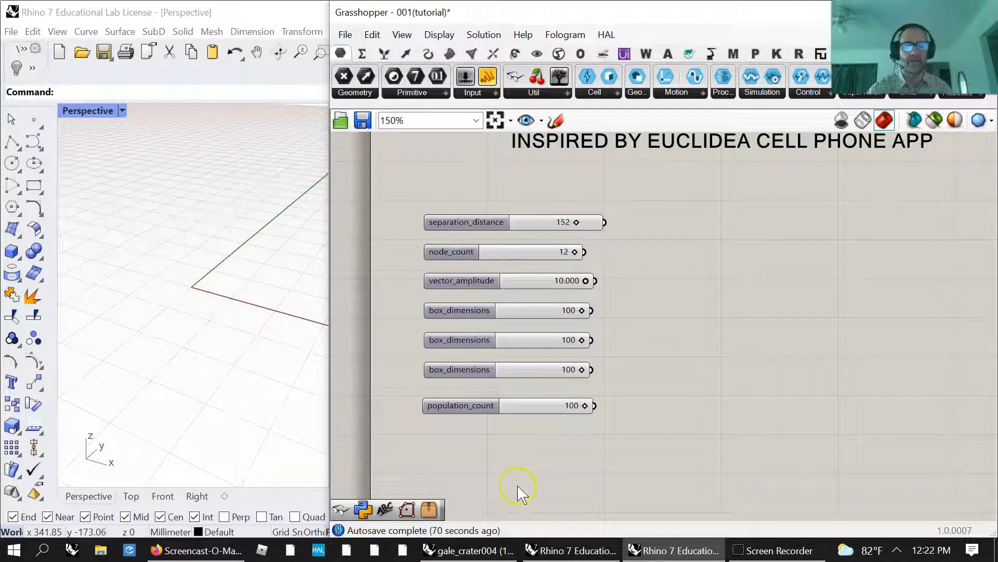
{"action": "left_click_drag", "start_coordinate": [513, 406], "coordinate": [512, 402]}
{"action": "left_click", "coordinate": [519, 442]}
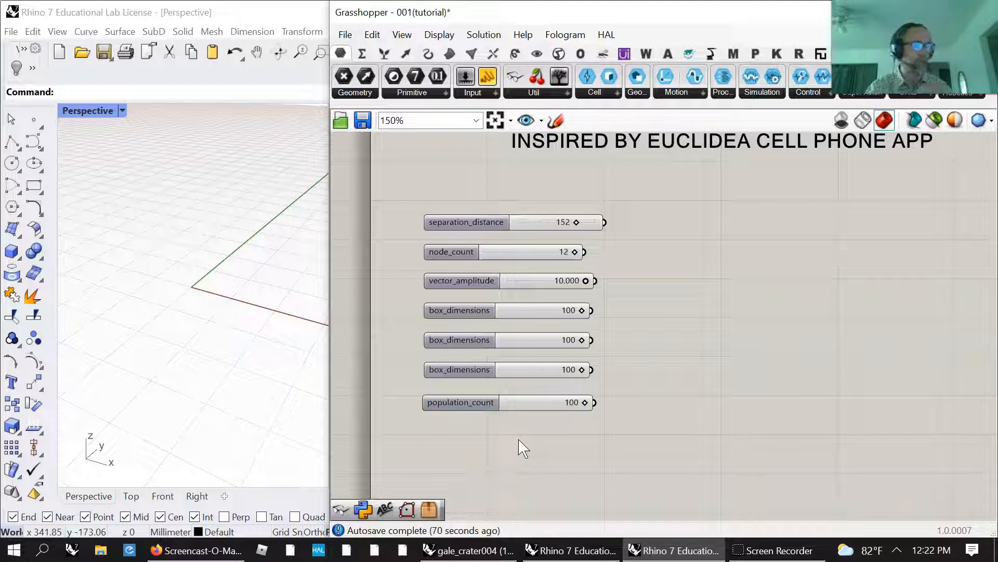
Add a number slider with a minimum of 2 and place it just below population_count
{"action": "double_click", "coordinate": [506, 456]}
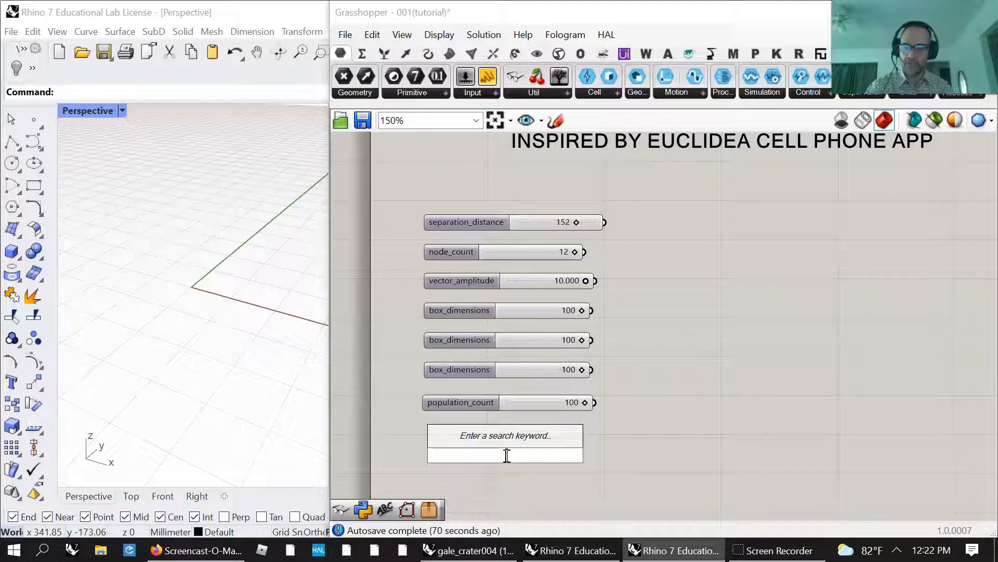
{"action": "type", "text": "2..10"}
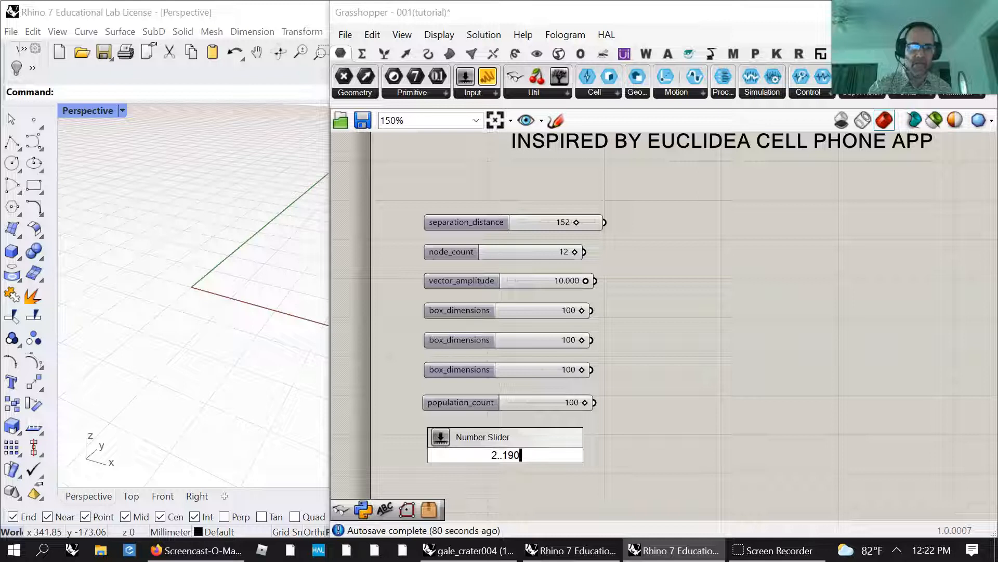
{"action": "key", "text": "Return"}
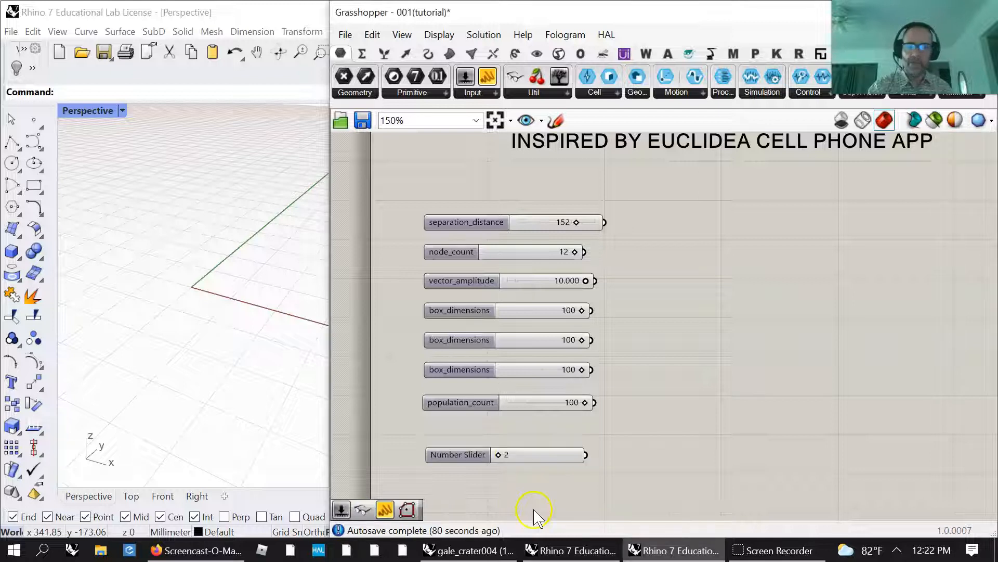
{"action": "left_click_drag", "start_coordinate": [516, 452], "coordinate": [518, 434]}
Rename the slider below population_count as demonimator and nudge it closer to the slider above
{"action": "right_click", "coordinate": [518, 436]}
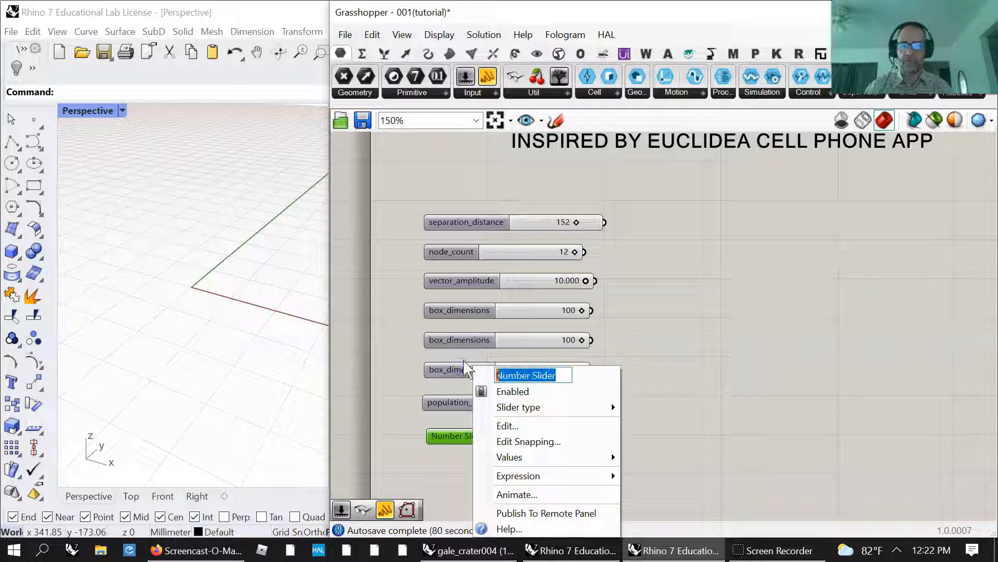
{"action": "type", "text": "dimonimator"}
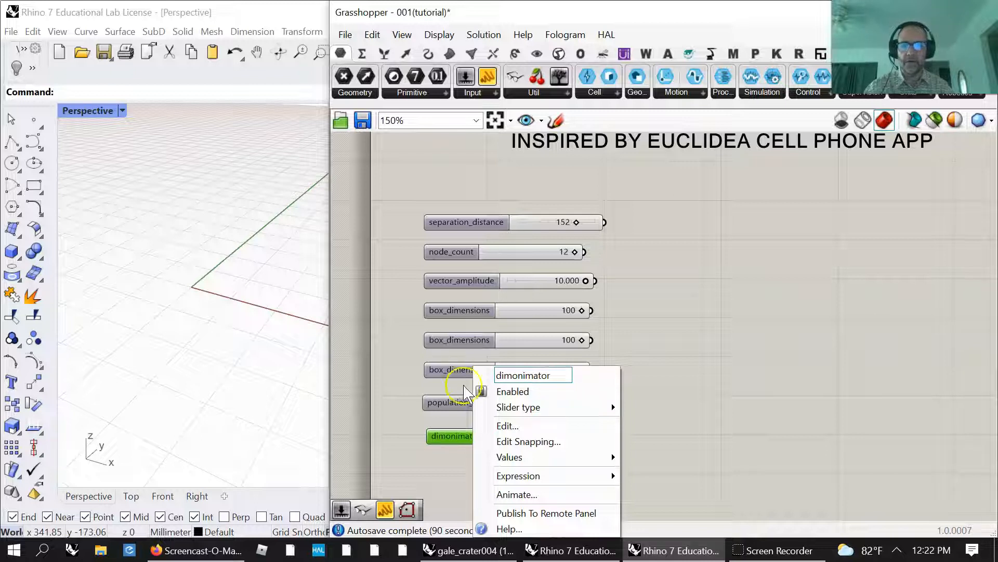
{"action": "key", "text": "Delete"}
{"action": "type", "text": "e"}
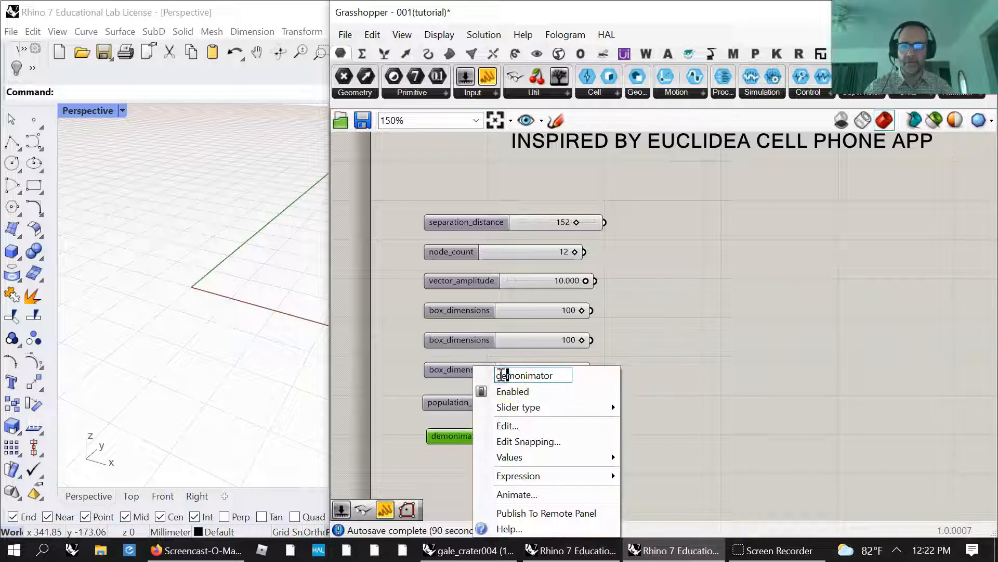
{"action": "left_click", "coordinate": [676, 416]}
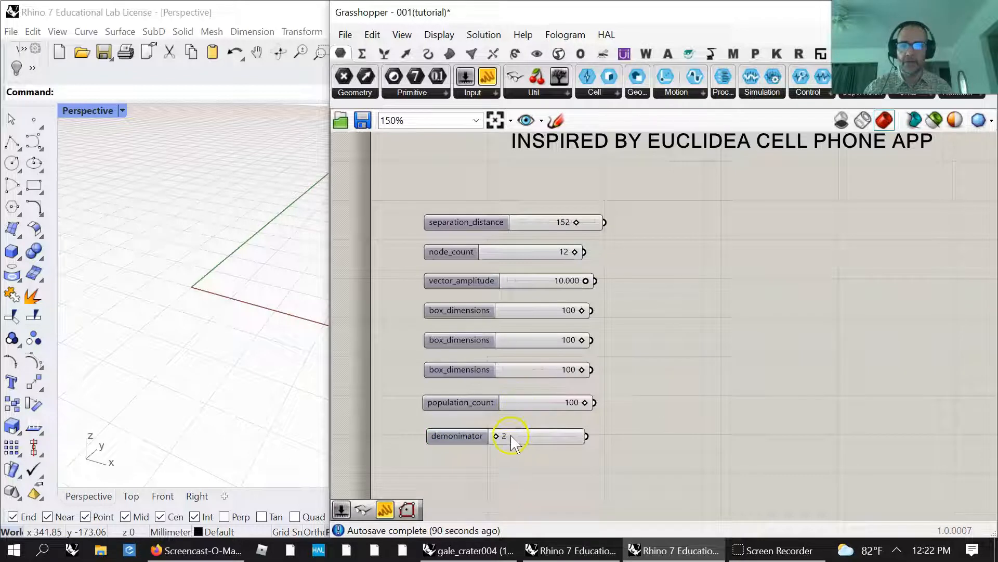
{"action": "left_click_drag", "start_coordinate": [520, 442], "coordinate": [524, 438]}
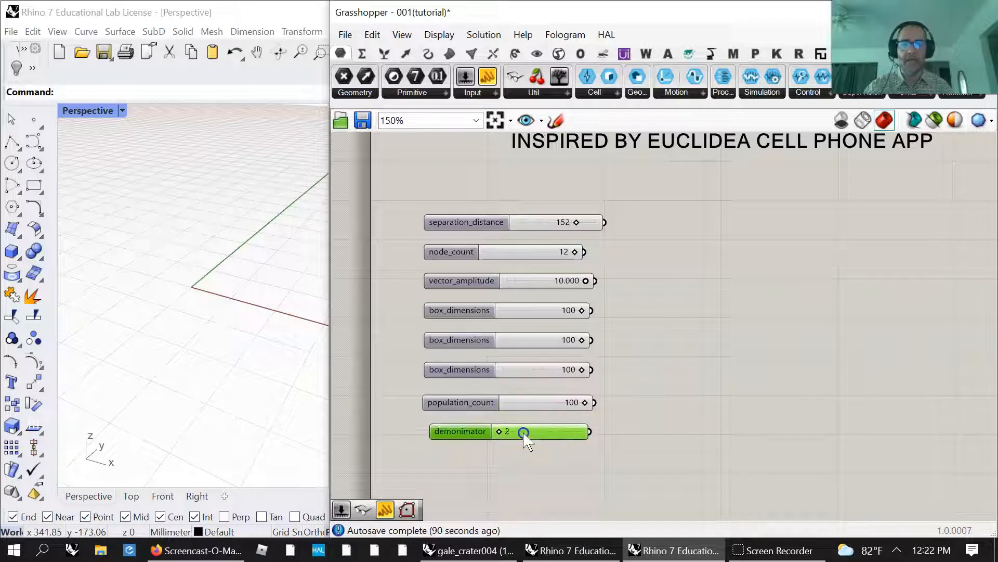
Add a number slider with a value of 12 just below demonimator and name it seed
{"action": "double_click", "coordinate": [503, 486]}
{"action": "left_click", "coordinate": [719, 468]}
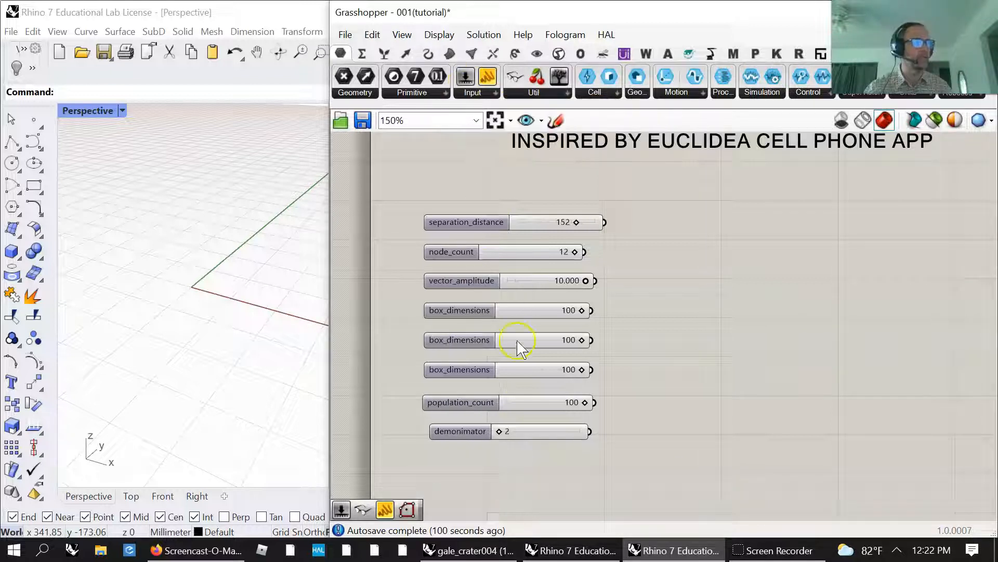
{"action": "double_click", "coordinate": [518, 471]}
{"action": "type", "text": "12"}
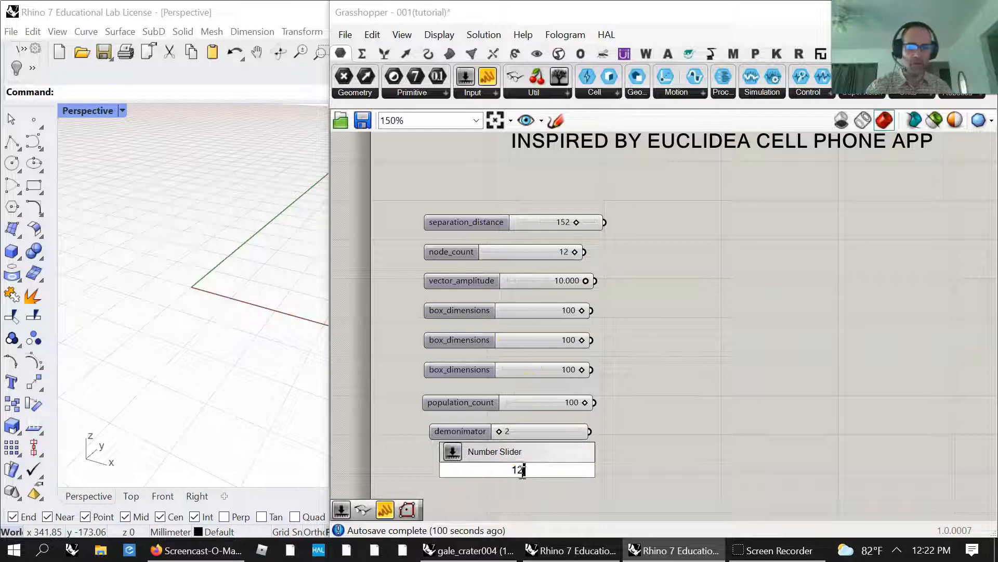
{"action": "key", "text": "Return"}
{"action": "mouse_move", "coordinate": [567, 473]}
{"action": "left_mouse_down"}
{"action": "mouse_move", "coordinate": [553, 457]}
{"action": "mouse_move", "coordinate": [558, 467]}
{"action": "left_mouse_up"}
{"action": "right_click", "coordinate": [478, 464]}
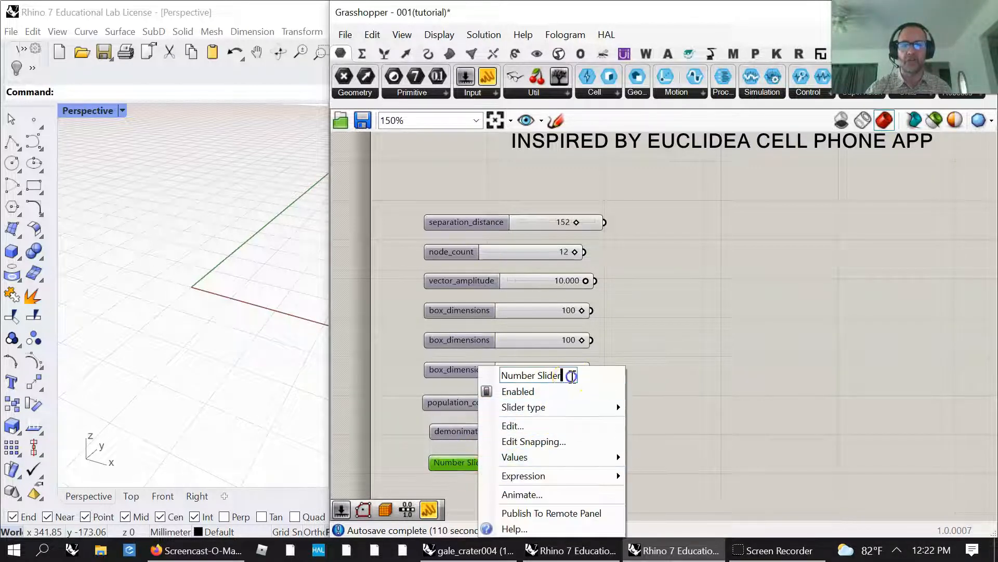
{"action": "type", "text": "seed"}
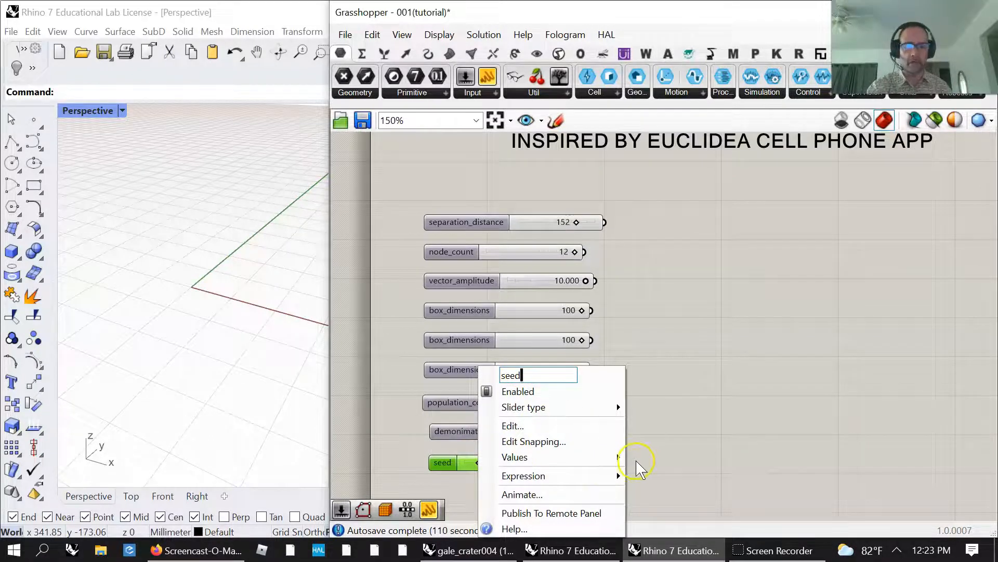
{"action": "left_click", "coordinate": [658, 505]}
Align all nine sliders by their centers, distribute them evenly in the vertical direction, and group them
{"action": "left_click_drag", "start_coordinate": [547, 483], "coordinate": [461, 216]}
{"action": "left_click", "coordinate": [512, 205]}
{"action": "left_click", "coordinate": [512, 196]}
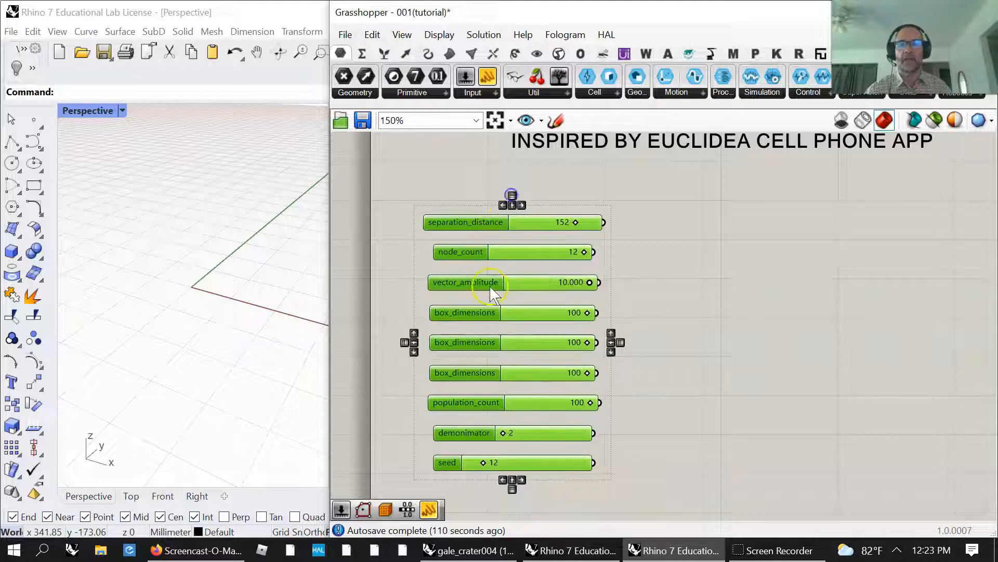
{"action": "right_click", "coordinate": [388, 299]}
{"action": "left_click", "coordinate": [424, 399]}
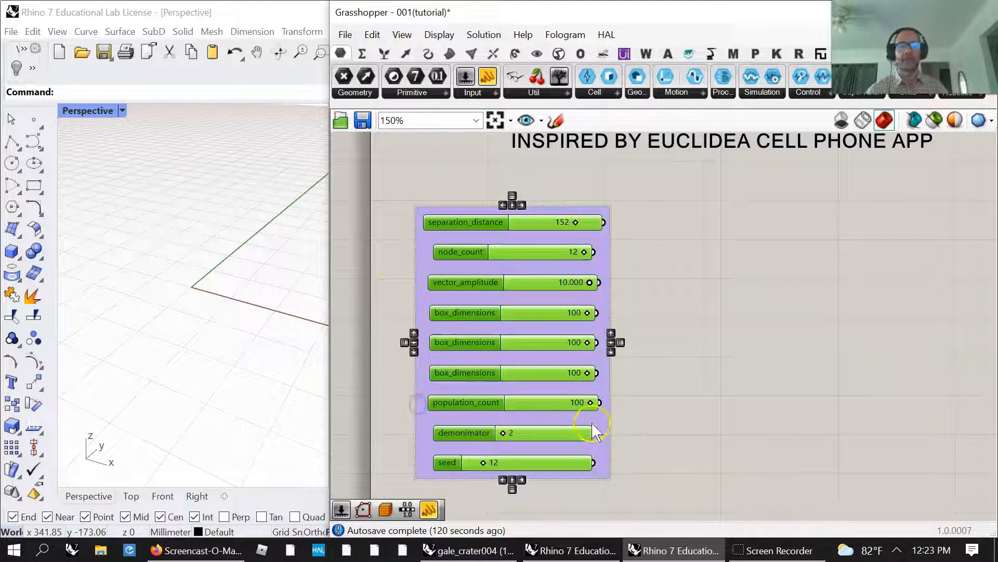
Add a Center Box component in the empty canvas area beside the slider group
{"action": "right_click_drag", "start_coordinate": [752, 354], "coordinate": [629, 343]}
{"action": "scroll", "coordinate": [728, 320], "scroll_direction": "down", "scroll_amount": 3}
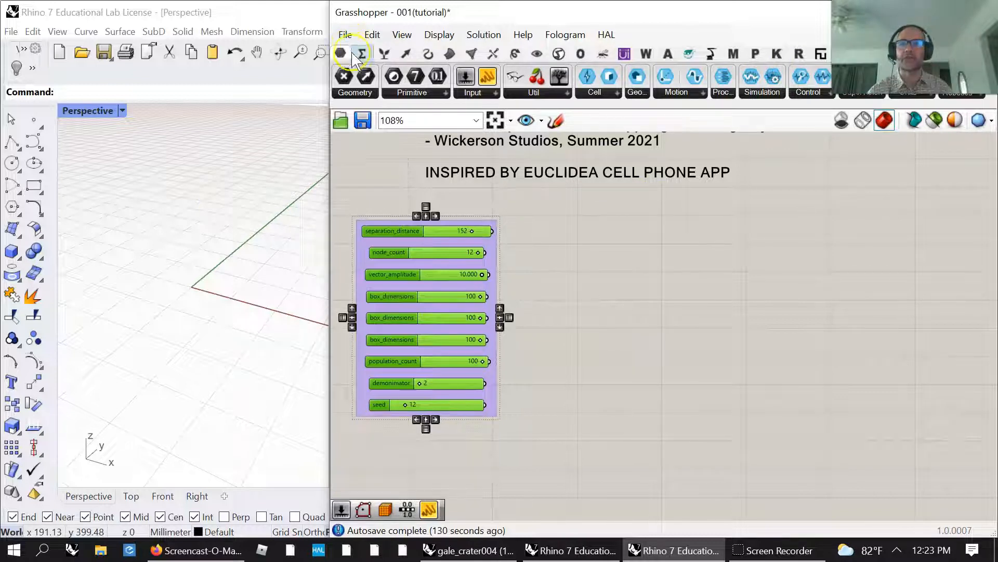
{"action": "left_click", "coordinate": [450, 53]}
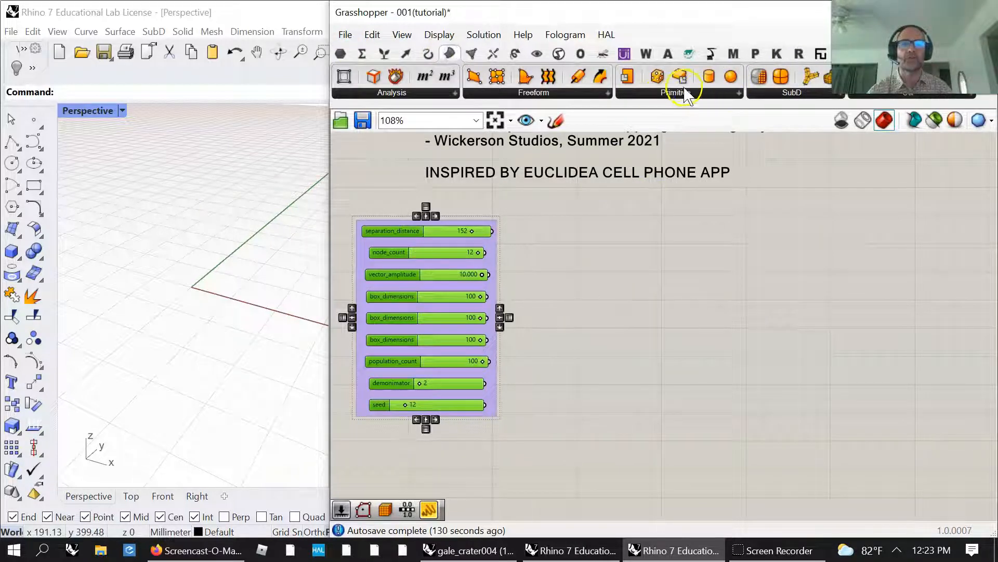
{"action": "left_click_drag", "start_coordinate": [679, 76], "coordinate": [604, 314]}
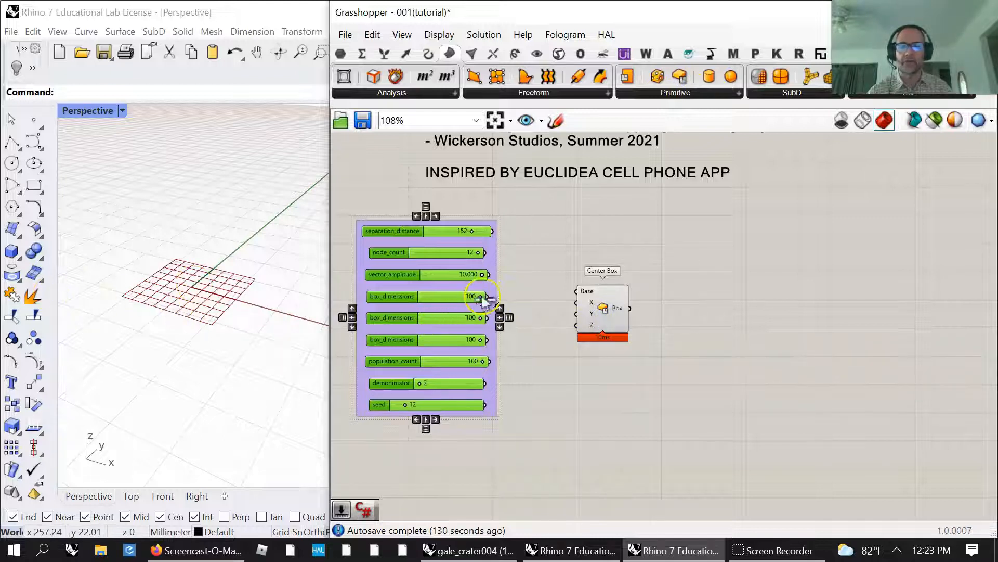
Connect the three box_dimensions sliders, in order, to the X, Y and Z inputs of the Center Box
{"action": "left_click_drag", "start_coordinate": [487, 296], "coordinate": [575, 312]}
{"action": "left_click_drag", "start_coordinate": [487, 317], "coordinate": [576, 309]}
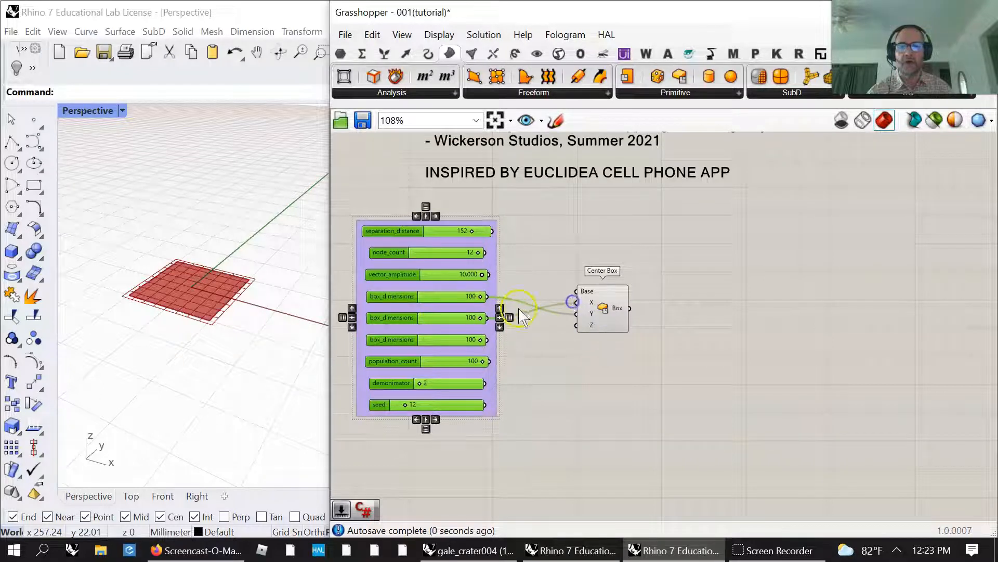
{"action": "left_click_drag", "start_coordinate": [488, 318], "coordinate": [582, 316]}
{"action": "left_click_drag", "start_coordinate": [488, 344], "coordinate": [576, 325]}
Select the Center Box, narrow the Grasshopper window and view the box in the Rhino perspective viewport
{"action": "left_click", "coordinate": [604, 309]}
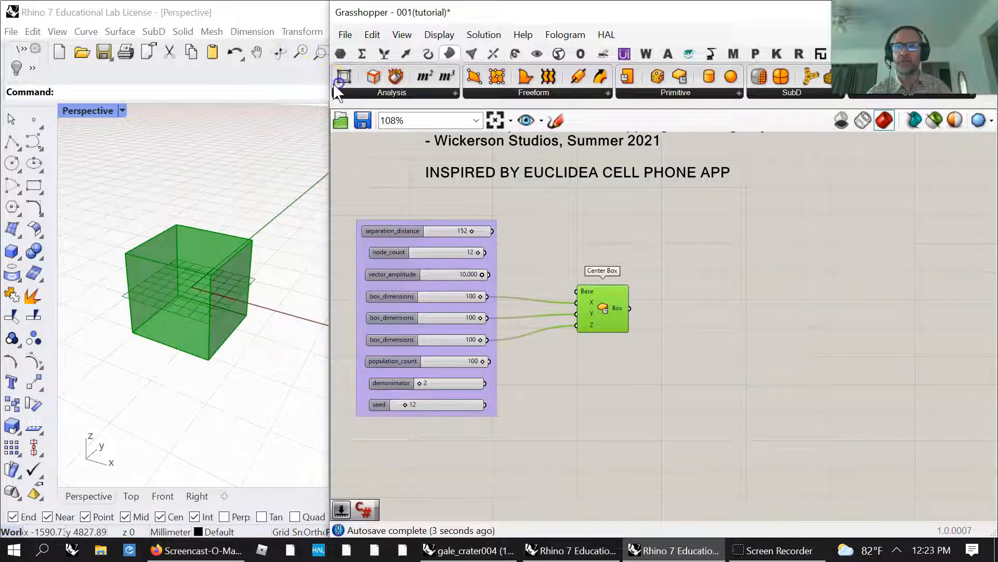
{"action": "left_click_drag", "start_coordinate": [329, 83], "coordinate": [364, 82]}
{"action": "left_click", "coordinate": [210, 322]}
{"action": "right_click_drag", "start_coordinate": [210, 321], "coordinate": [204, 282]}
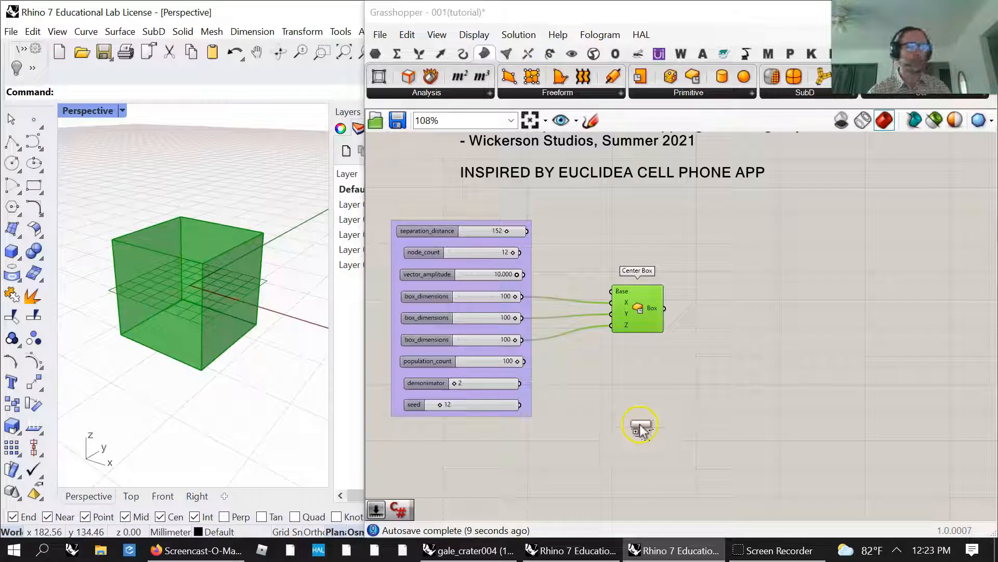
Remove the misplaced box corners component and add an Expression component below the Center Box instead
{"action": "left_click_drag", "start_coordinate": [635, 394], "coordinate": [631, 397]}
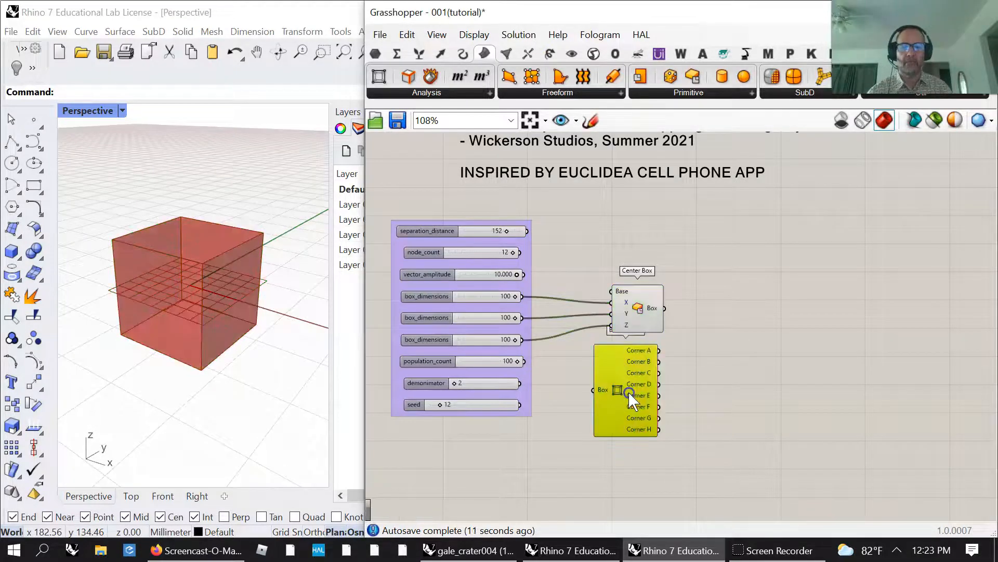
{"action": "key", "text": "Delete"}
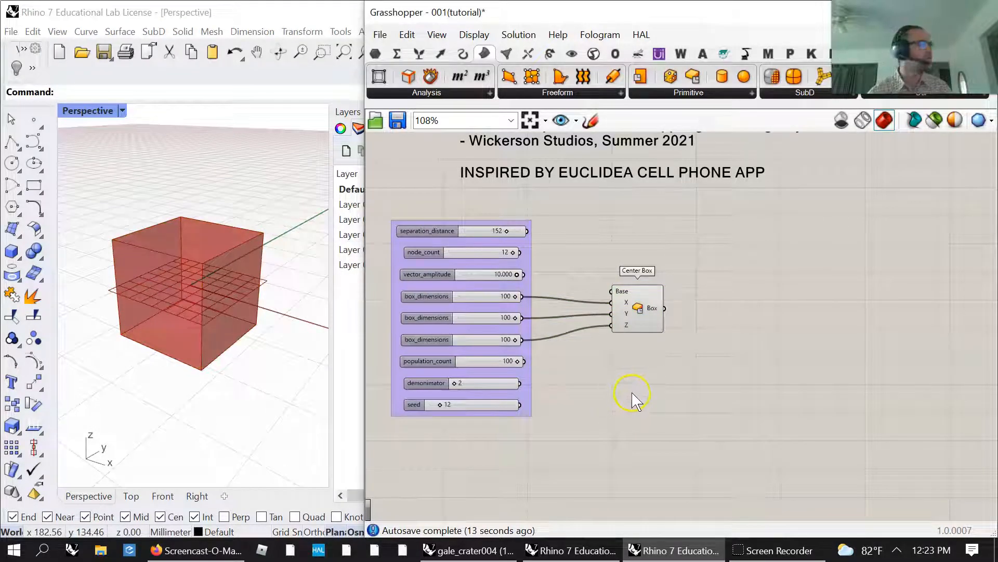
{"action": "left_click", "coordinate": [396, 54]}
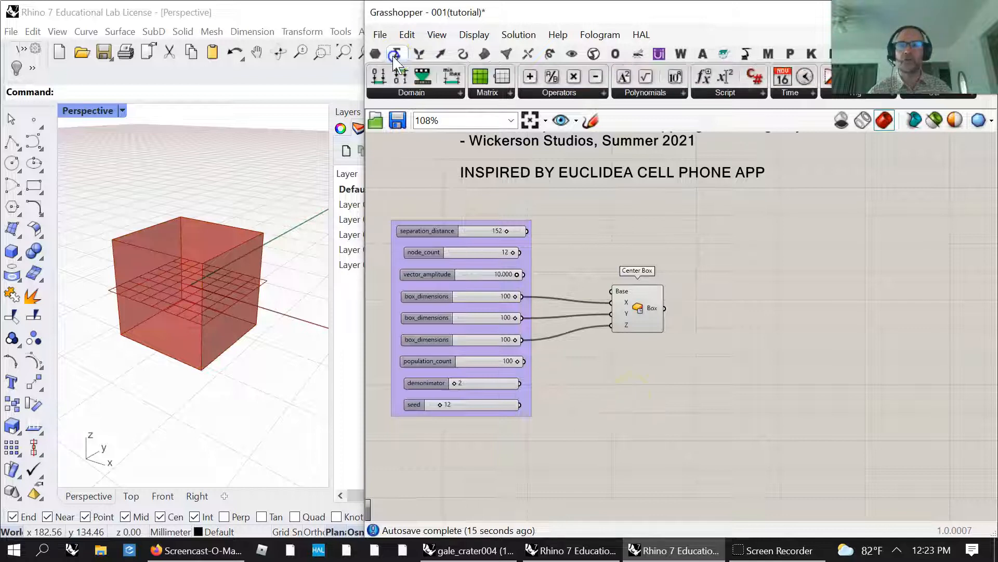
{"action": "left_click_drag", "start_coordinate": [715, 94], "coordinate": [640, 397]}
{"action": "scroll", "coordinate": [619, 395], "scroll_direction": "up", "scroll_amount": 4}
{"action": "right_click_drag", "start_coordinate": [616, 394], "coordinate": [637, 348]}
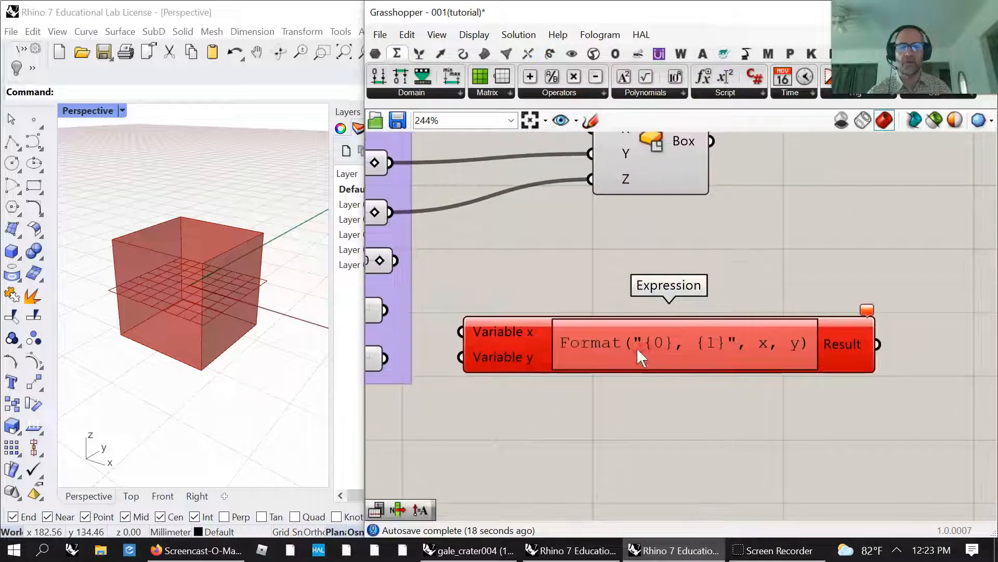
Rename the Expression component's two inputs as x and y
{"action": "right_click", "coordinate": [512, 326]}
{"action": "type", "text": "x"}
{"action": "key", "text": "Return"}
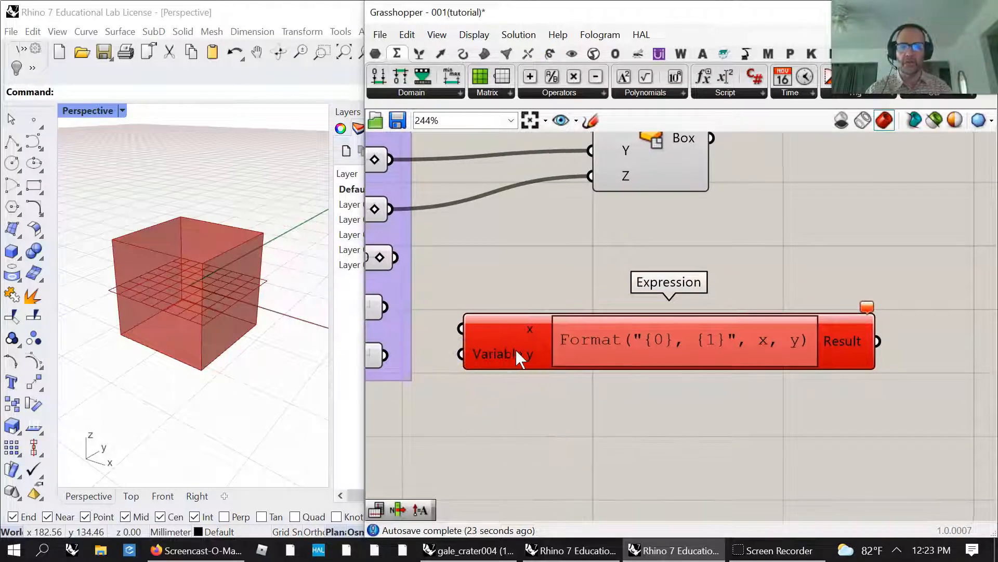
{"action": "right_click", "coordinate": [516, 349]}
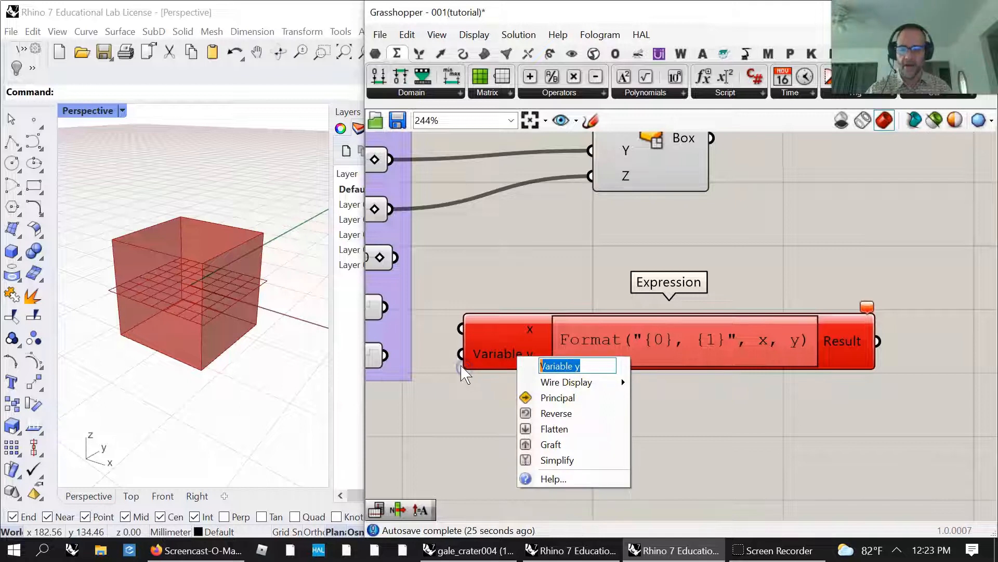
{"action": "type", "text": "y"}
{"action": "key", "text": "Return"}
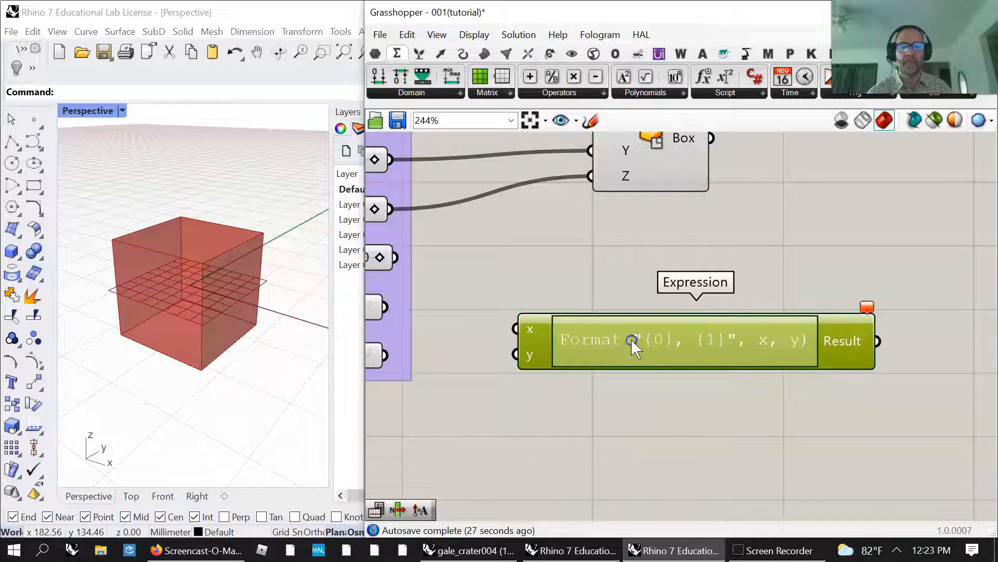
Set the expression formula to x/y and shift the component slightly toward the sliders
{"action": "double_click", "coordinate": [631, 339]}
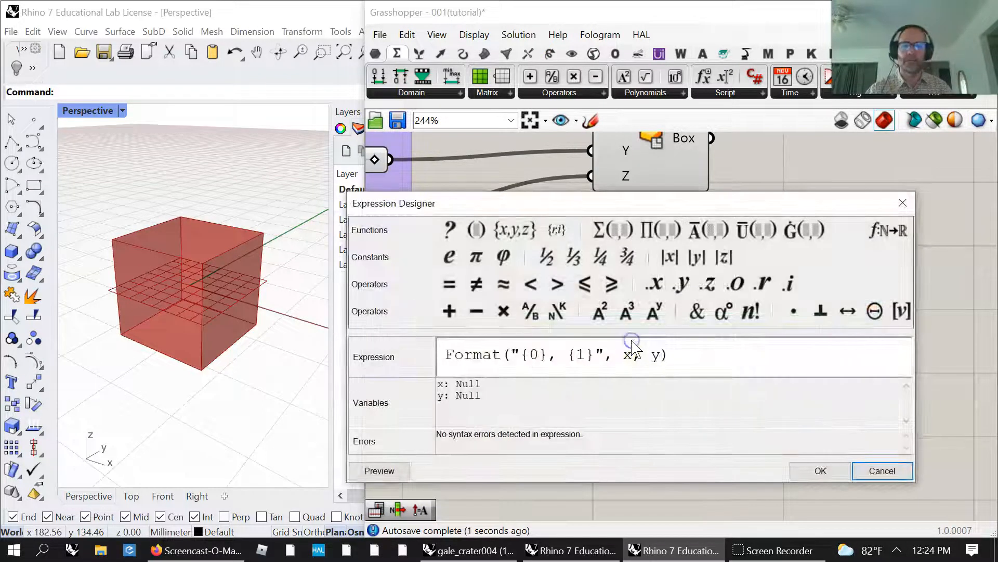
{"action": "left_click_drag", "start_coordinate": [668, 356], "coordinate": [436, 362]}
{"action": "type", "text": "x"}
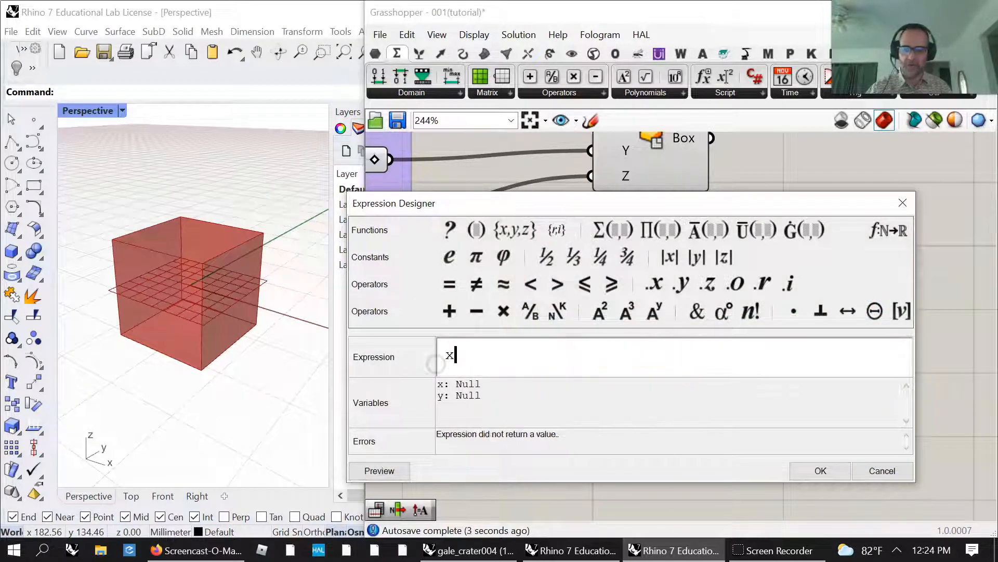
{"action": "type", "text": "/y"}
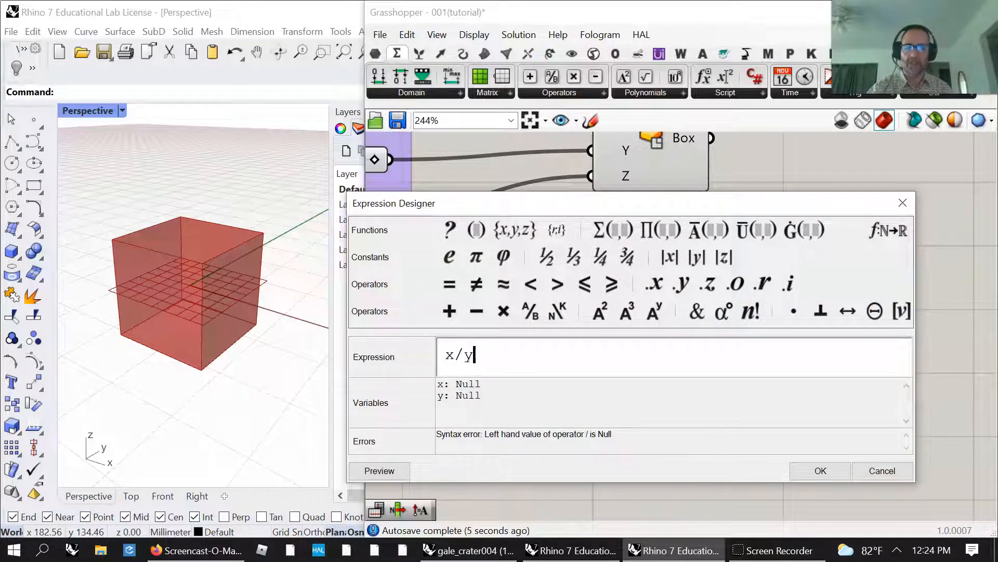
{"action": "left_click", "coordinate": [816, 471]}
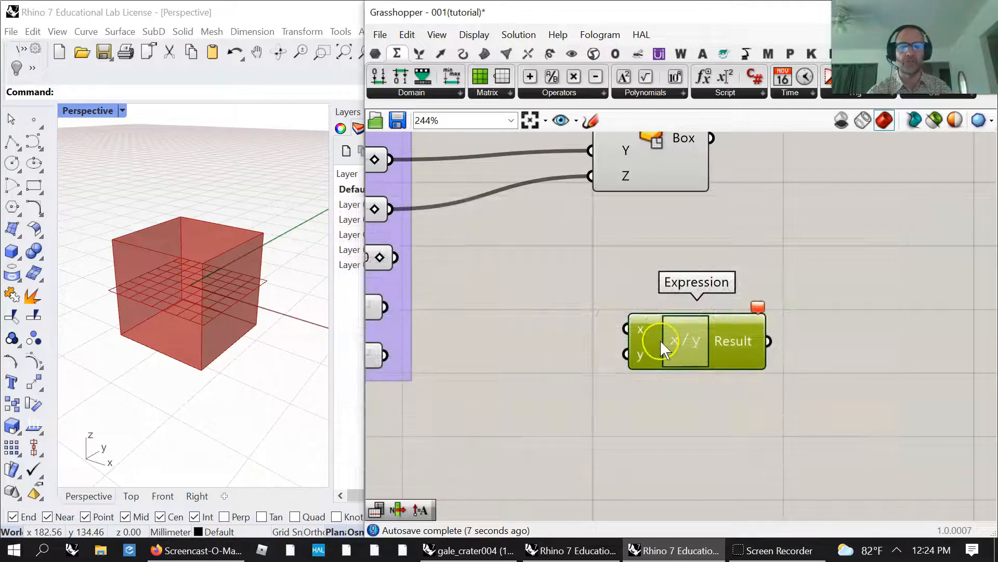
{"action": "left_click_drag", "start_coordinate": [655, 347], "coordinate": [610, 325]}
Connect the first box_dimensions slider to the expression's x input and the demonimator slider to its y input
{"action": "right_click_drag", "start_coordinate": [590, 367], "coordinate": [603, 369]}
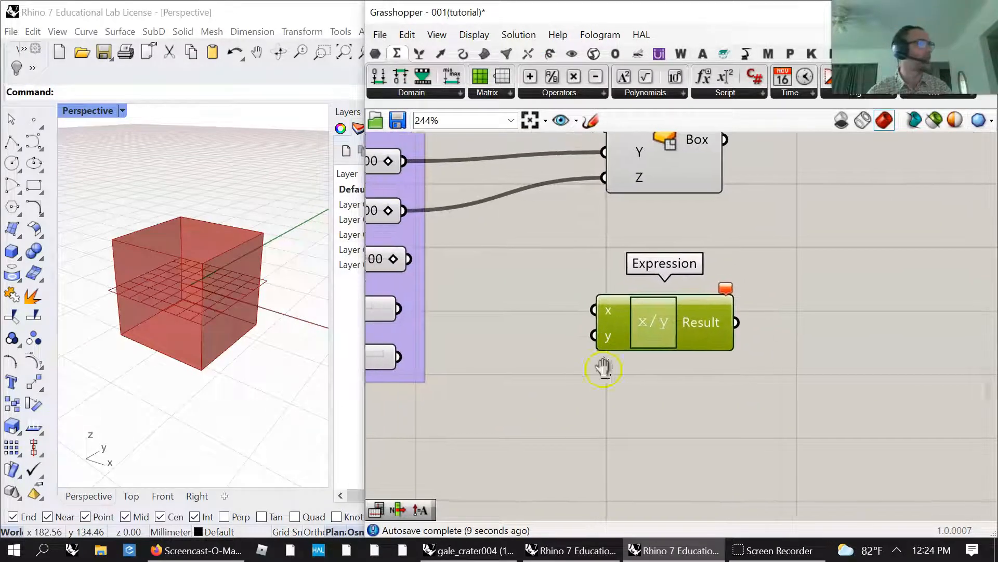
{"action": "scroll", "coordinate": [603, 368], "scroll_direction": "down", "scroll_amount": 4}
{"action": "left_click_drag", "start_coordinate": [494, 222], "coordinate": [609, 343]}
{"action": "left_click_drag", "start_coordinate": [491, 341], "coordinate": [611, 359]}
Add a Mesh Sphere component beyond the Center Box, slightly higher on the canvas
{"action": "right_click_drag", "start_coordinate": [613, 403], "coordinate": [564, 419]}
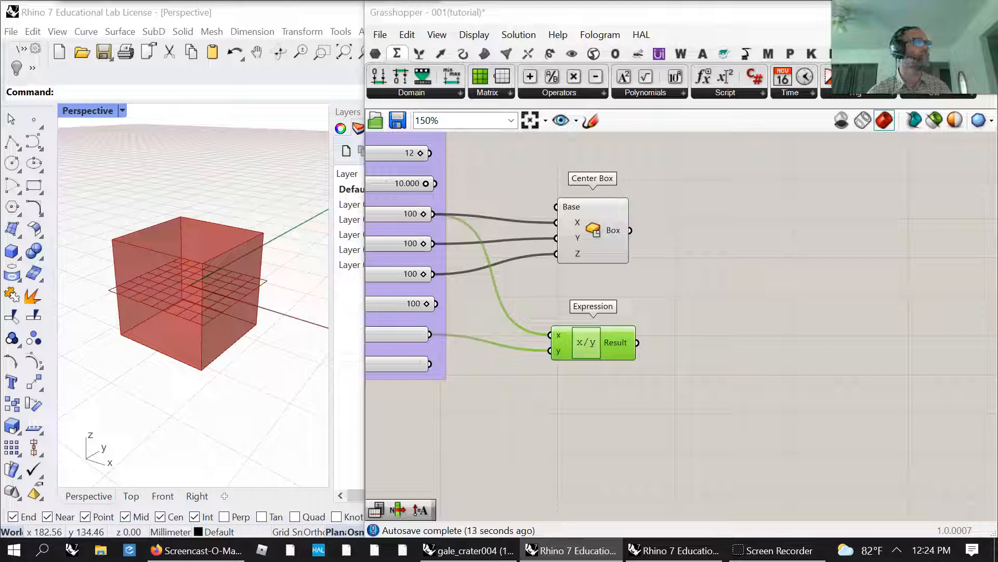
{"action": "left_click", "coordinate": [505, 53]}
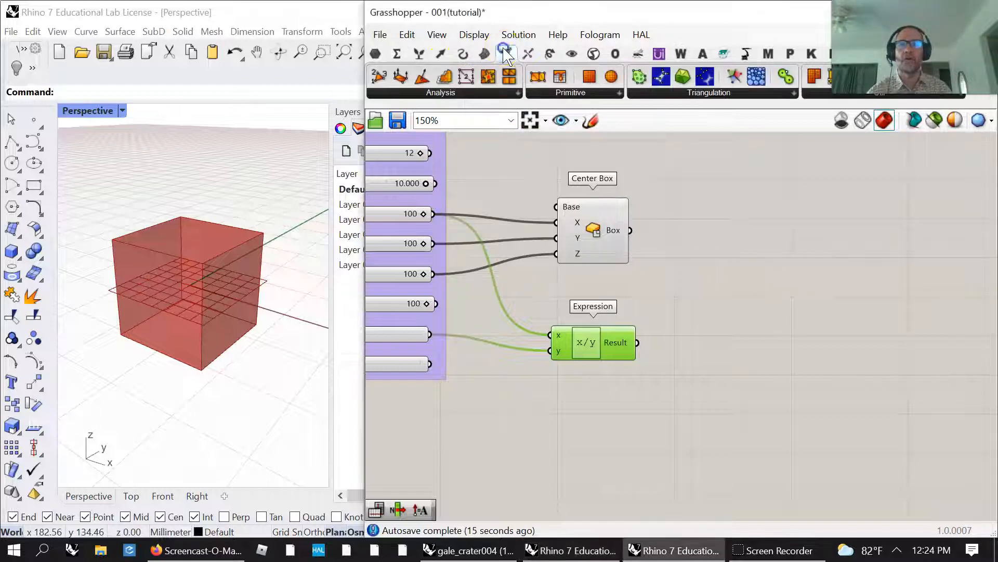
{"action": "left_click_drag", "start_coordinate": [611, 77], "coordinate": [753, 187]}
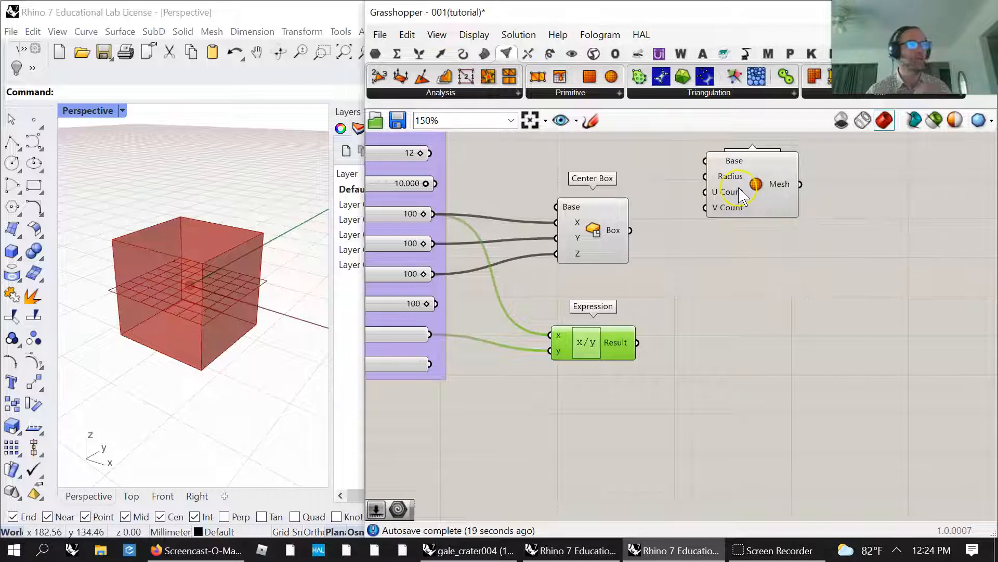
Move the vector_amplitude slider up slightly and place a copy of the first box_dimensions slider just below it
{"action": "right_click_drag", "start_coordinate": [684, 329], "coordinate": [932, 455]}
{"action": "left_click_drag", "start_coordinate": [619, 317], "coordinate": [618, 309]}
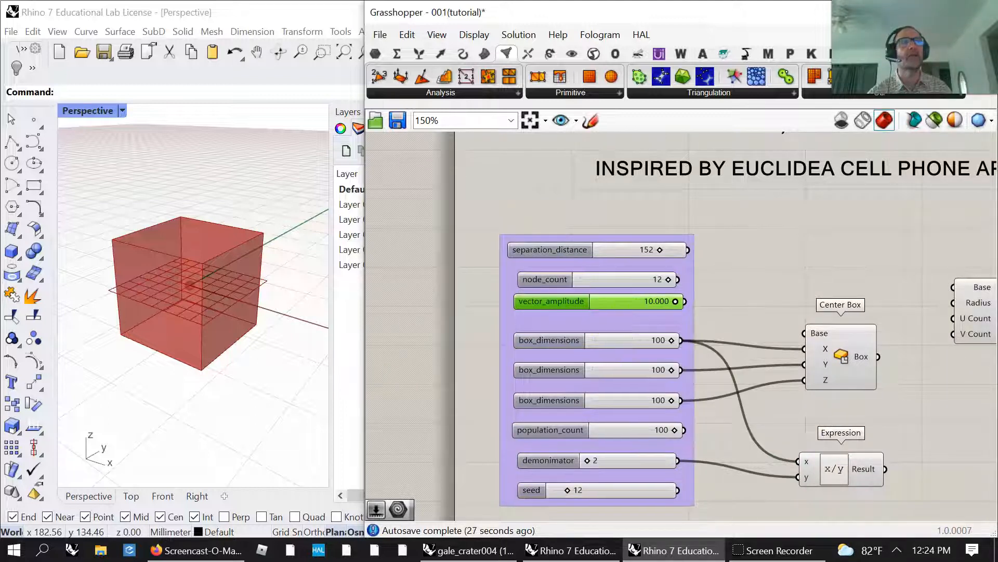
{"action": "key", "text": "alt+Tab"}
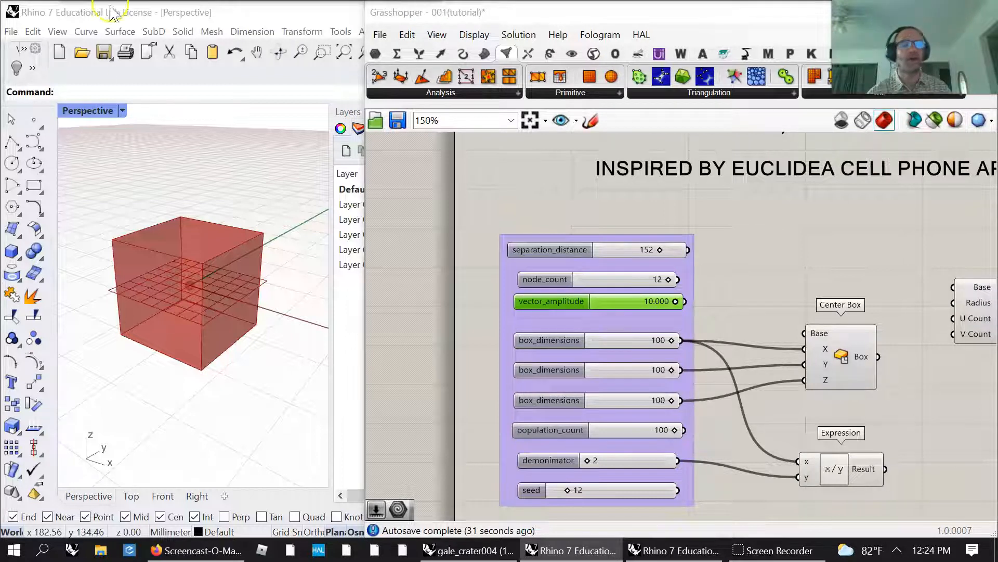
{"action": "left_click", "coordinate": [590, 341]}
{"action": "mouse_move", "coordinate": [603, 337]}
{"action": "left_mouse_down", "text": "alt"}
{"action": "mouse_move", "coordinate": [615, 340]}
{"action": "mouse_move", "coordinate": [607, 318]}
{"action": "left_mouse_up", "text": "alt"}
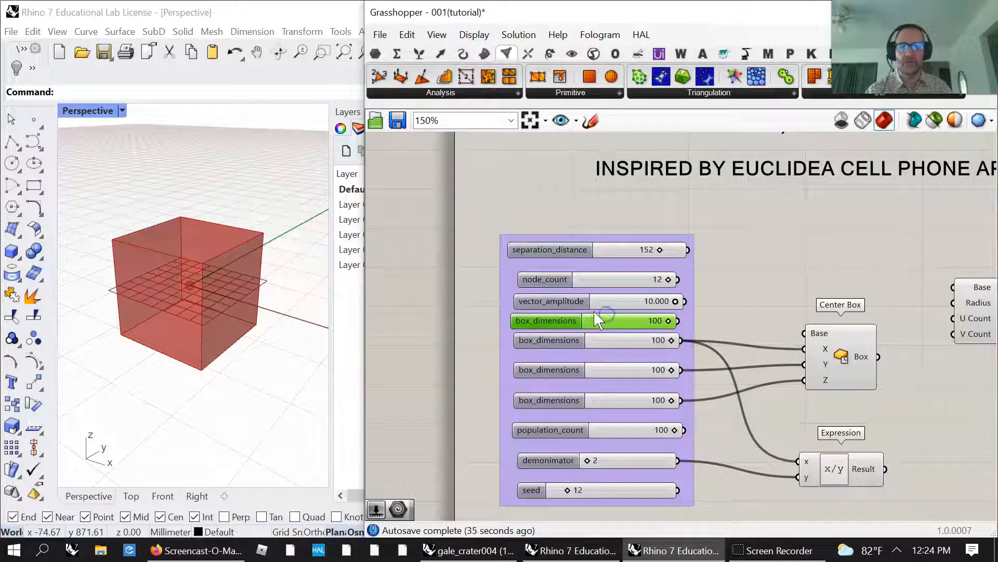
Rename the copied slider as uv_count
{"action": "right_click", "coordinate": [576, 325]}
{"action": "double_click", "coordinate": [664, 330]}
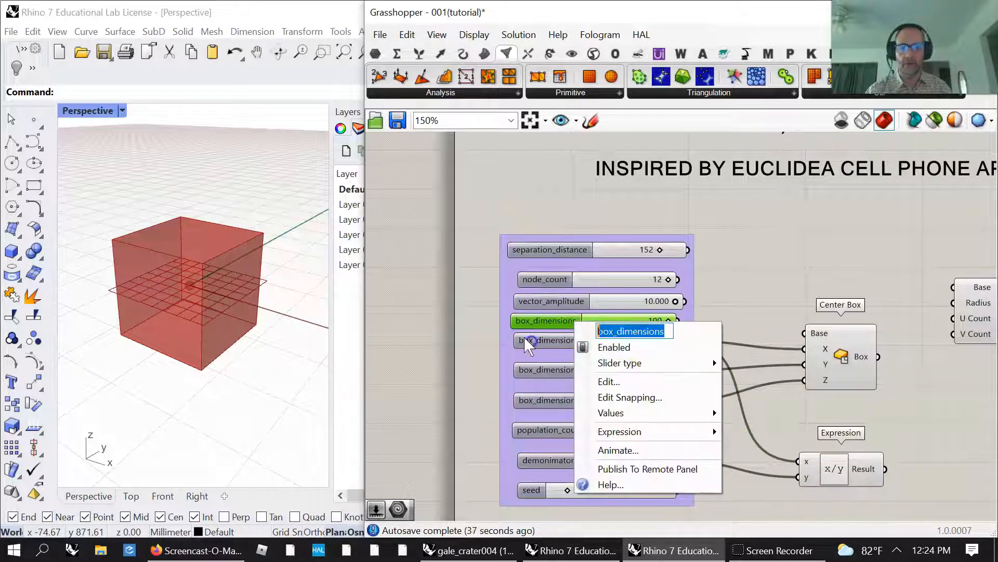
{"action": "type", "text": "uv"}
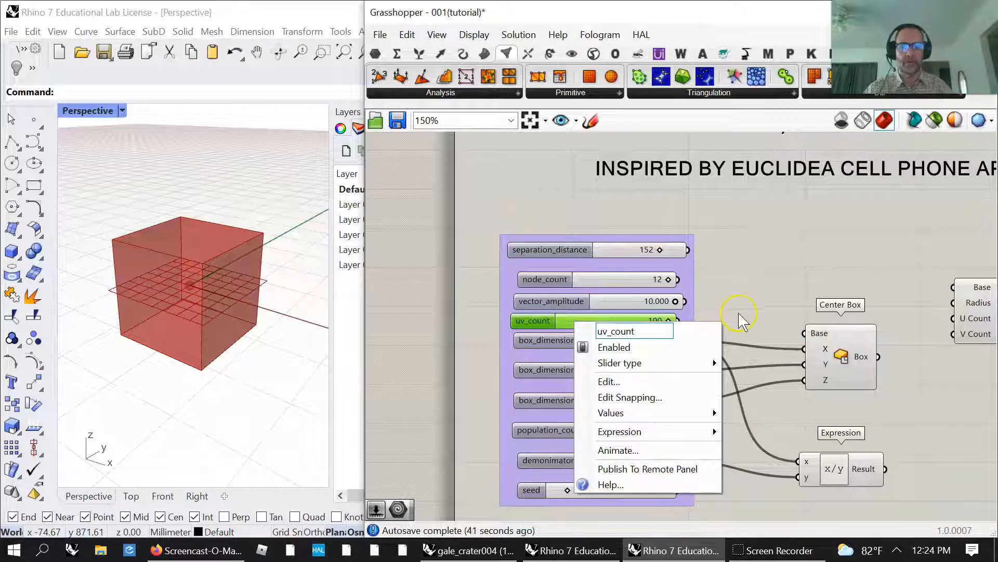
{"action": "key", "text": "Return"}
Add a Populate 3D component below the Mesh Sphere and a Sphere component below that, shifting the upper components up
{"action": "right_click_drag", "start_coordinate": [786, 328], "coordinate": [650, 265]}
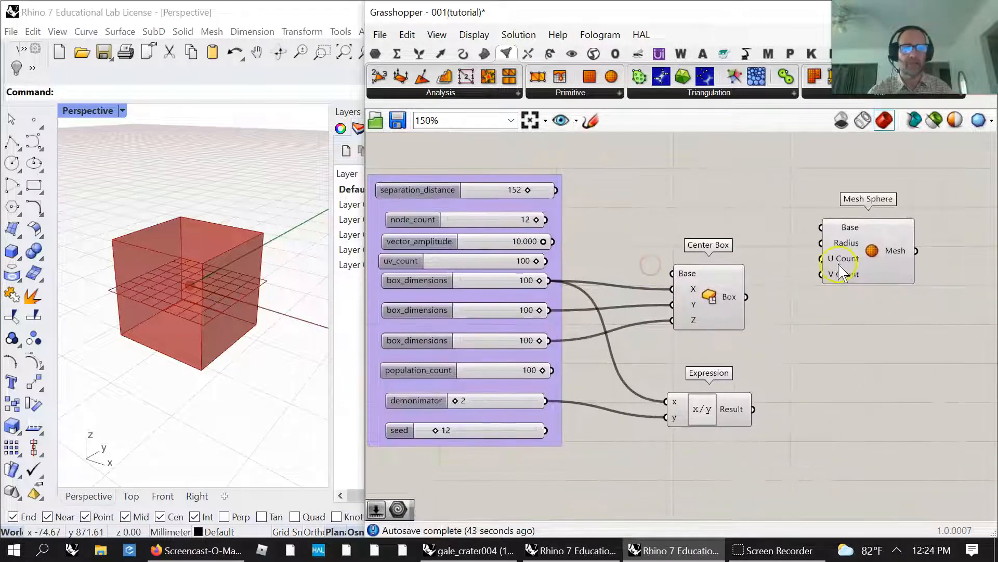
{"action": "left_click", "coordinate": [440, 53]}
{"action": "left_click_drag", "start_coordinate": [554, 77], "coordinate": [863, 341]}
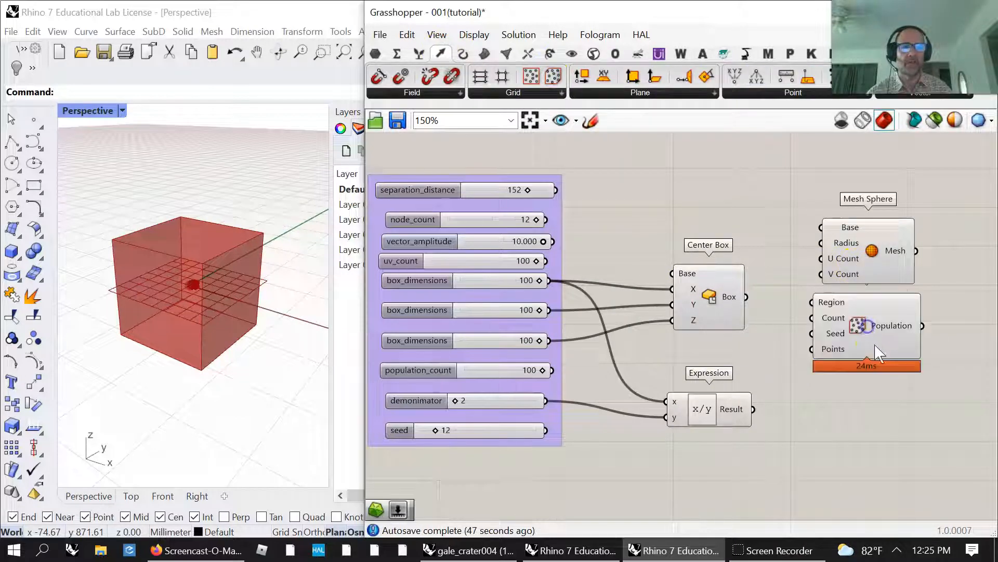
{"action": "left_click_drag", "start_coordinate": [868, 239], "coordinate": [860, 204]}
{"action": "left_click_drag", "start_coordinate": [861, 338], "coordinate": [853, 302]}
{"action": "left_click", "coordinate": [485, 53]}
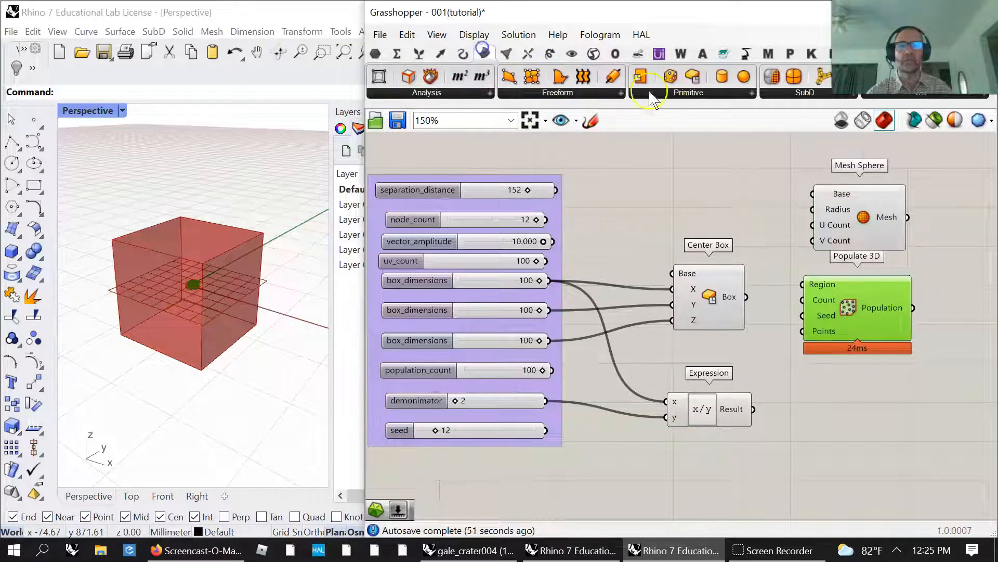
{"action": "left_click_drag", "start_coordinate": [745, 77], "coordinate": [855, 408]}
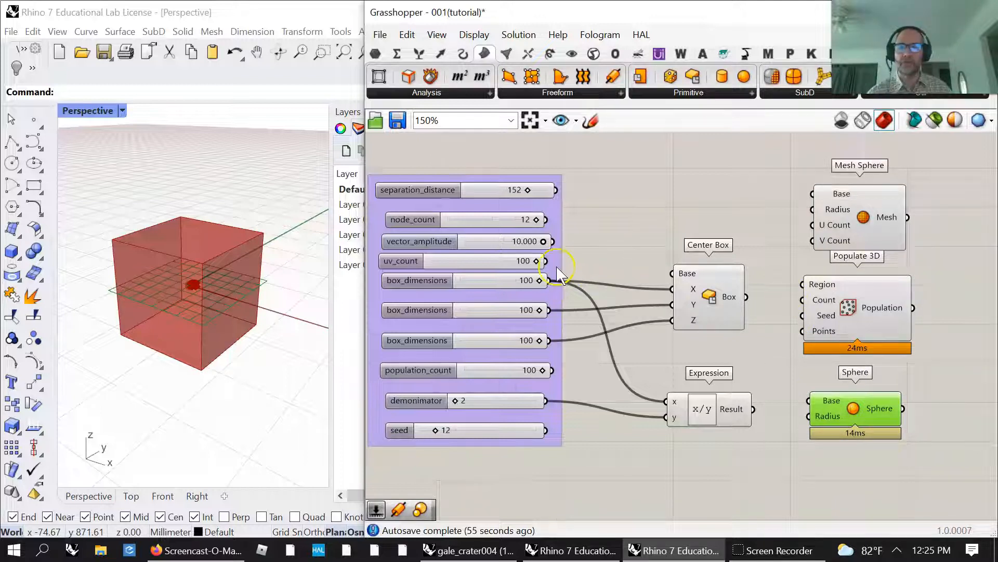
Connect uv_count to the Mesh Sphere's U Count and V Count, and the expression result to the Radius of both sphere components
{"action": "left_click_drag", "start_coordinate": [549, 265], "coordinate": [812, 224]}
{"action": "left_click_drag", "start_coordinate": [541, 261], "coordinate": [812, 241]}
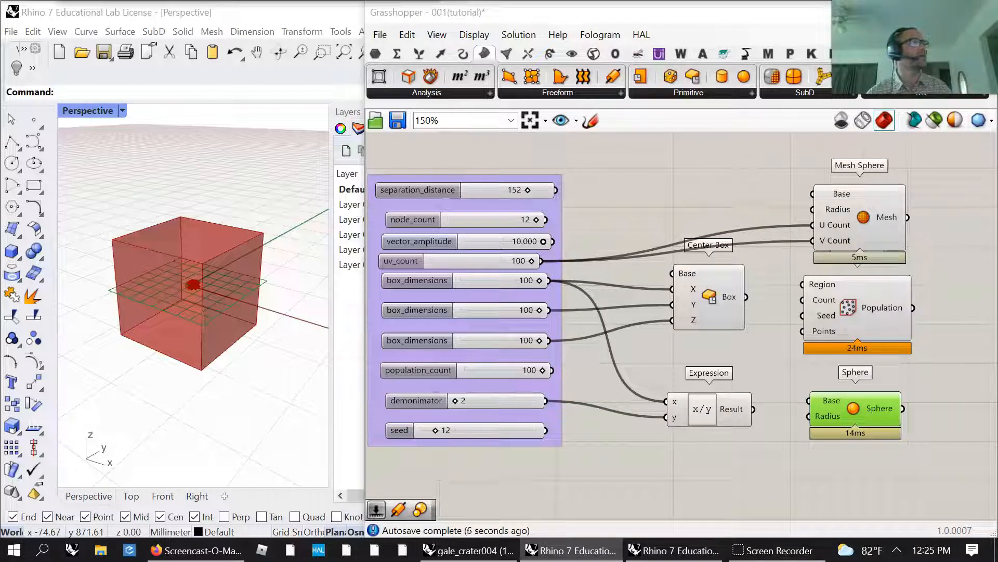
{"action": "left_click_drag", "start_coordinate": [754, 410], "coordinate": [809, 416]}
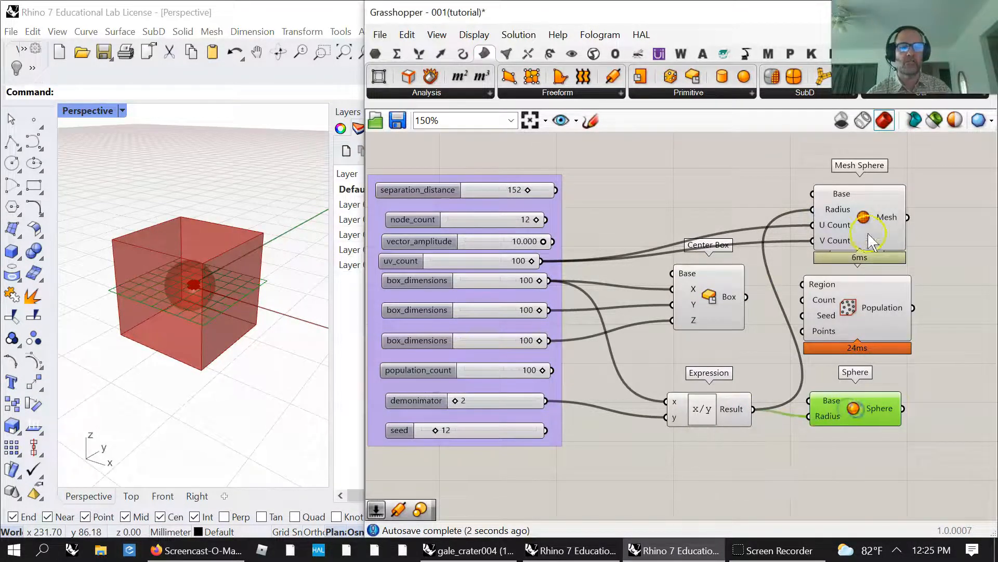
Restrict the preview to selected components and compare the Sphere with the Mesh Sphere by selecting each in turn
{"action": "left_click", "coordinate": [873, 240]}
{"action": "left_click", "coordinate": [932, 124]}
{"action": "left_click", "coordinate": [833, 419]}
{"action": "left_click", "coordinate": [836, 229]}
{"action": "left_click", "coordinate": [843, 401]}
{"action": "left_click", "coordinate": [858, 213]}
Move the Populate 3D and Sphere components down slightly to space out the column below the Mesh Sphere
{"action": "right_click_drag", "start_coordinate": [964, 370], "coordinate": [806, 367]}
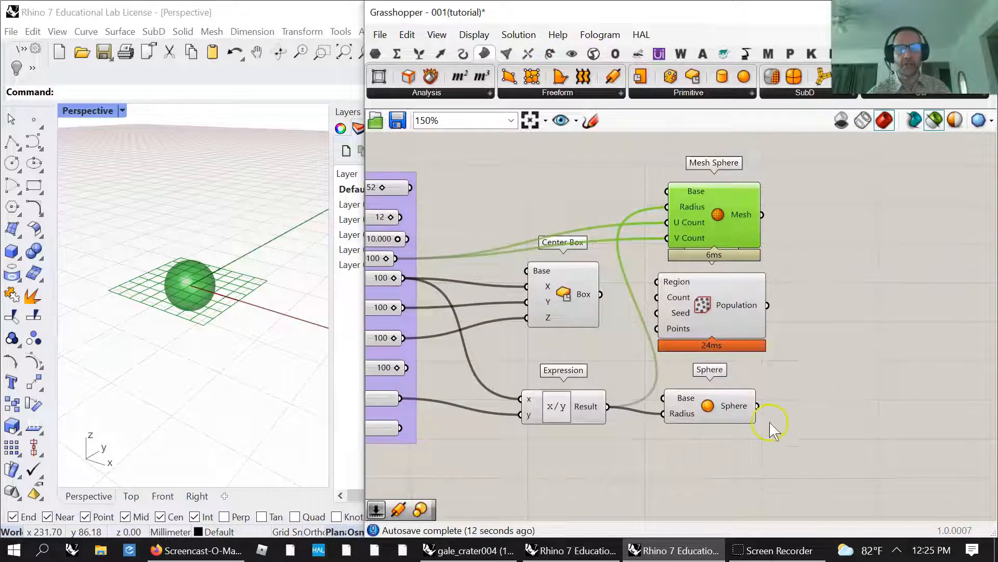
{"action": "left_click_drag", "start_coordinate": [710, 318], "coordinate": [706, 334]}
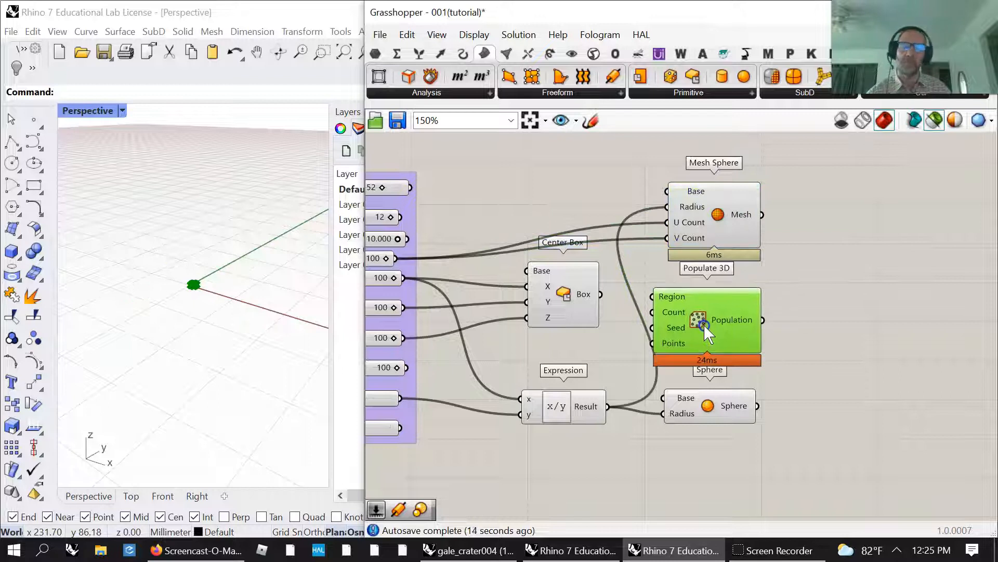
{"action": "left_click_drag", "start_coordinate": [702, 402], "coordinate": [703, 413]}
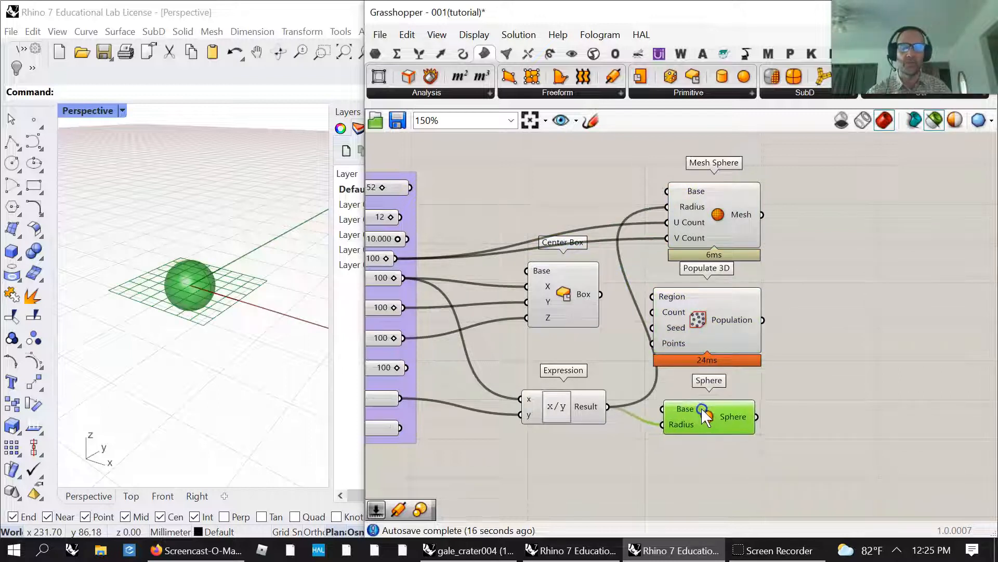
Connect the Center Box output to the Populate 3D Region, population_count to its Count, and seed to its Seed
{"action": "left_click", "coordinate": [705, 328]}
{"action": "right_click_drag", "start_coordinate": [705, 329], "coordinate": [849, 317]}
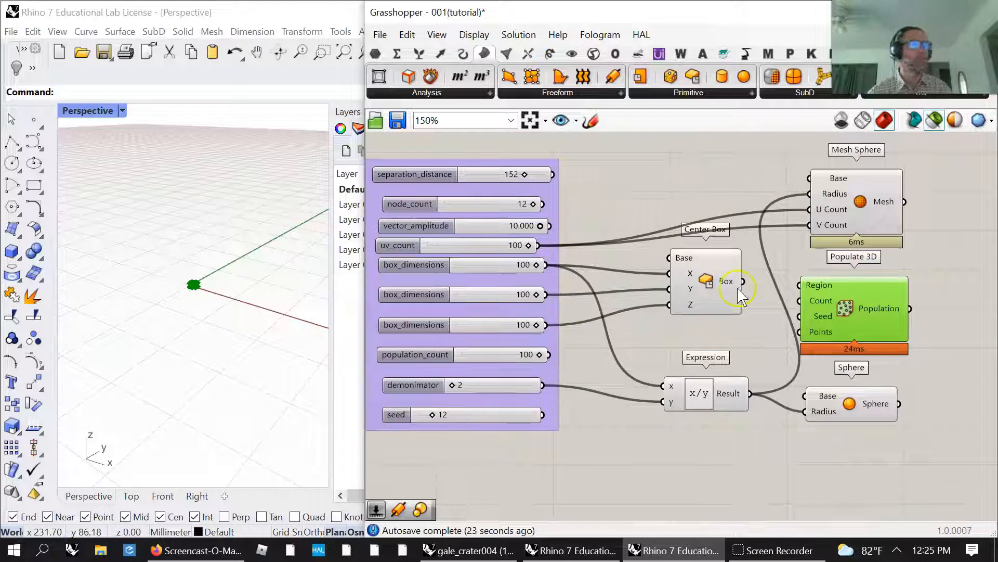
{"action": "left_click_drag", "start_coordinate": [743, 280], "coordinate": [801, 285]}
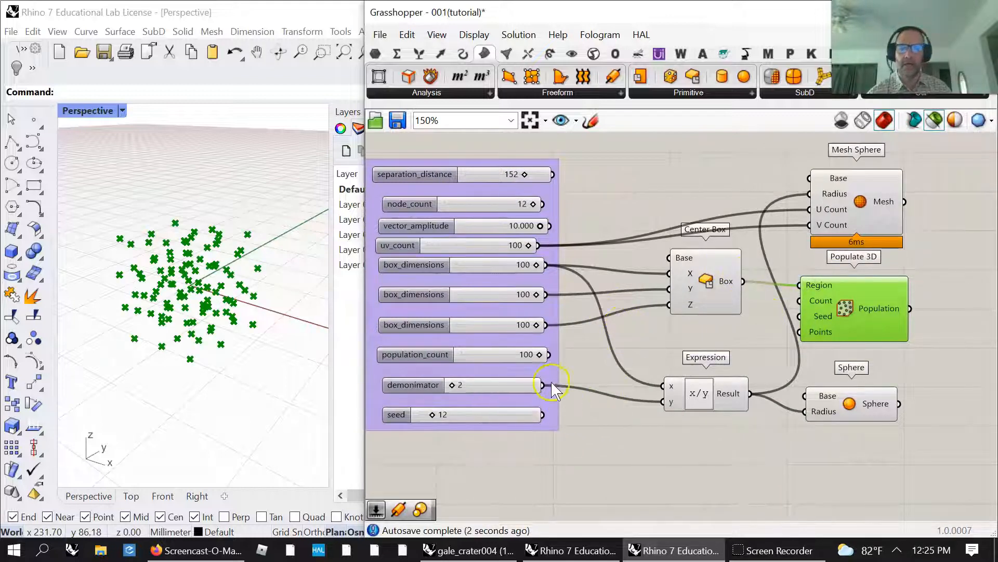
{"action": "left_click_drag", "start_coordinate": [550, 355], "coordinate": [791, 305]}
{"action": "left_click_drag", "start_coordinate": [542, 414], "coordinate": [800, 316]}
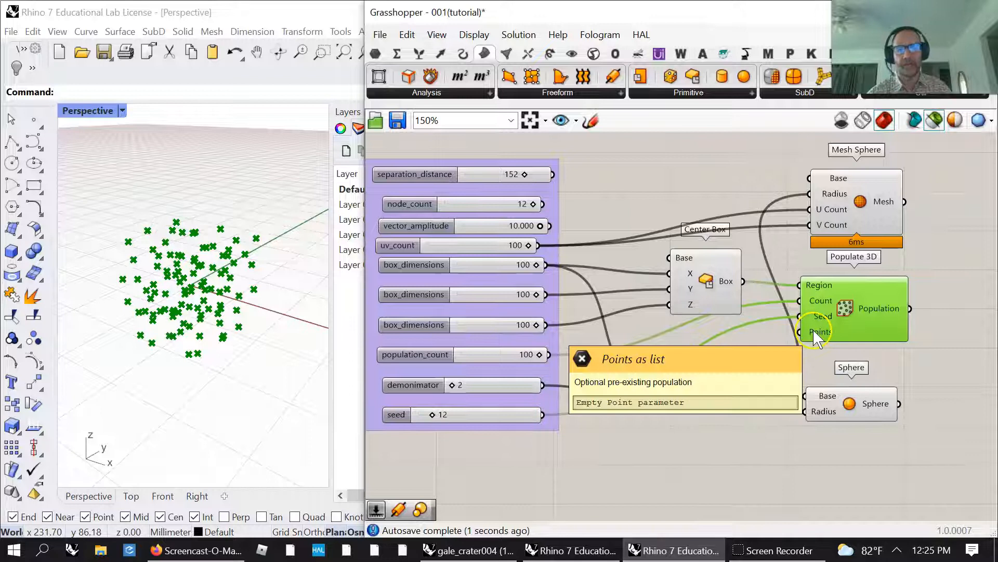
Widen the Grasshopper window slightly over Rhino and view the populated points up close in the Perspective viewport
{"action": "right_click_drag", "start_coordinate": [918, 357], "coordinate": [735, 374]}
{"action": "scroll", "coordinate": [720, 364], "scroll_direction": "down", "scroll_amount": 1}
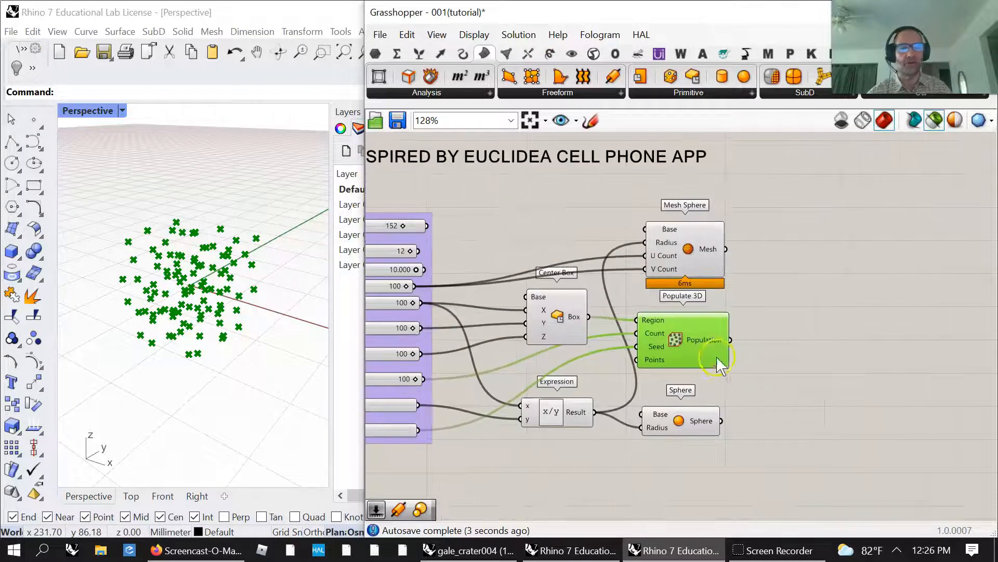
{"action": "right_click_drag", "start_coordinate": [766, 395], "coordinate": [679, 387]}
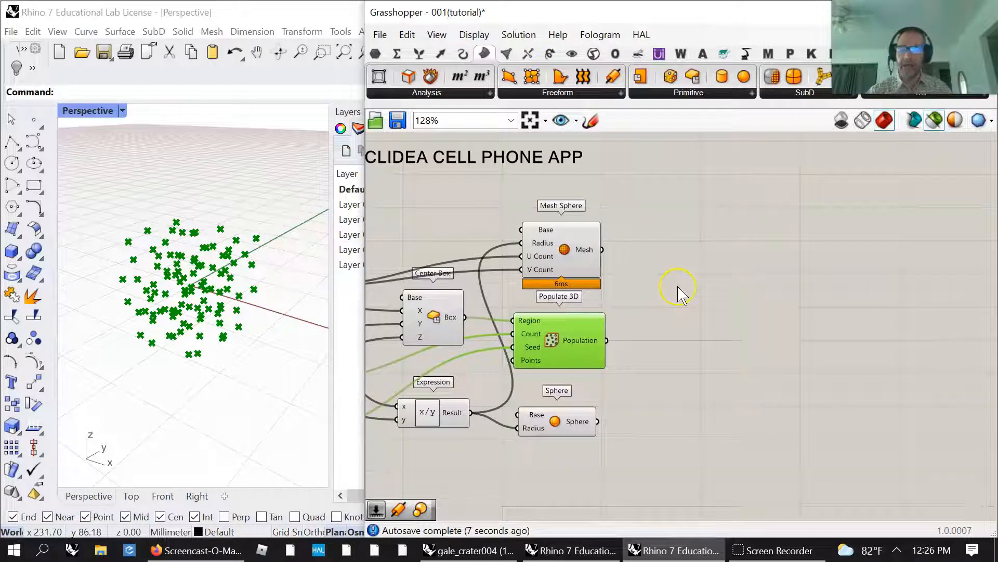
{"action": "right_click_drag", "start_coordinate": [624, 416], "coordinate": [724, 408]}
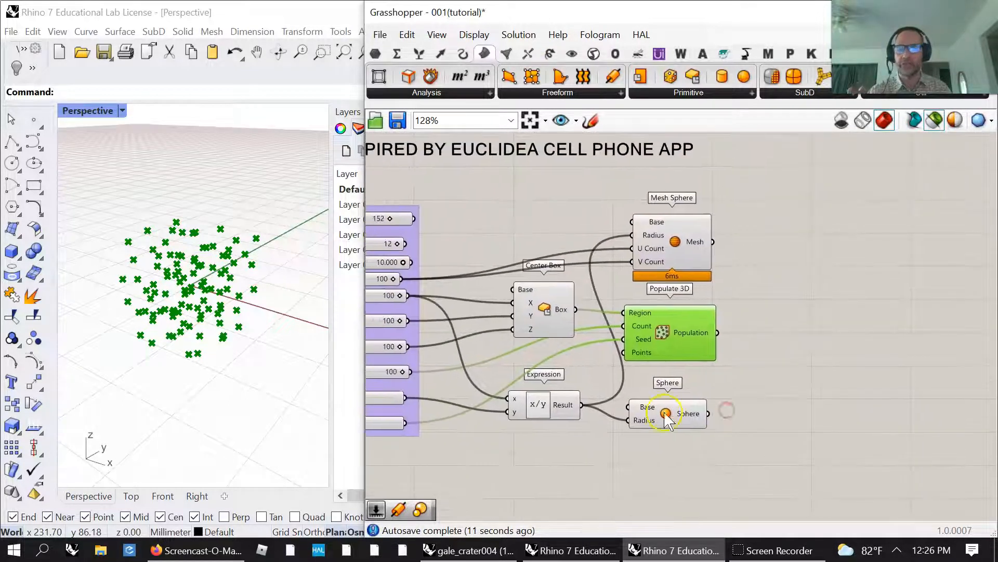
{"action": "mouse_move", "coordinate": [364, 335]}
{"action": "left_mouse_down"}
{"action": "mouse_move", "coordinate": [346, 334]}
{"action": "mouse_move", "coordinate": [356, 328]}
{"action": "left_mouse_up"}
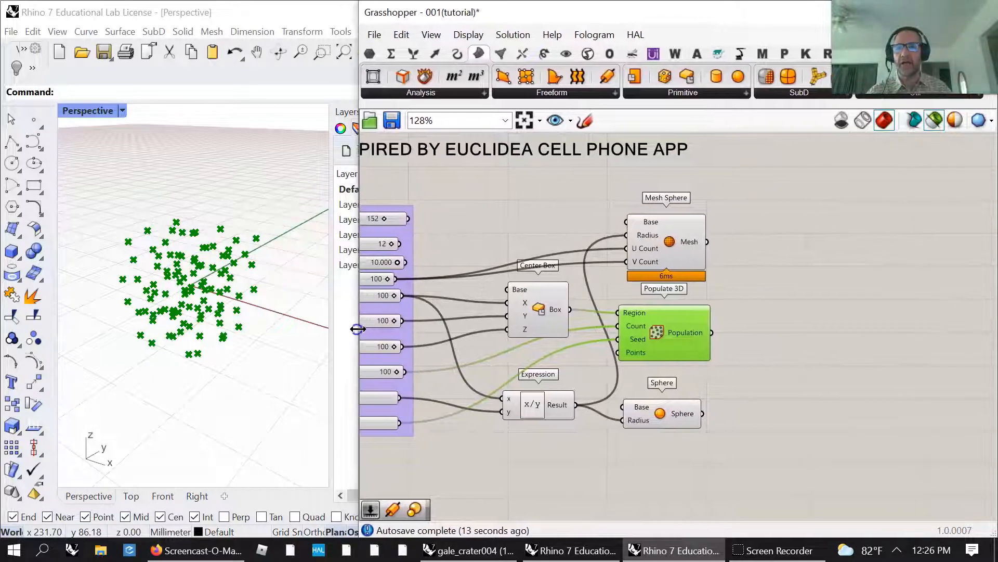
{"action": "left_click", "coordinate": [344, 52]}
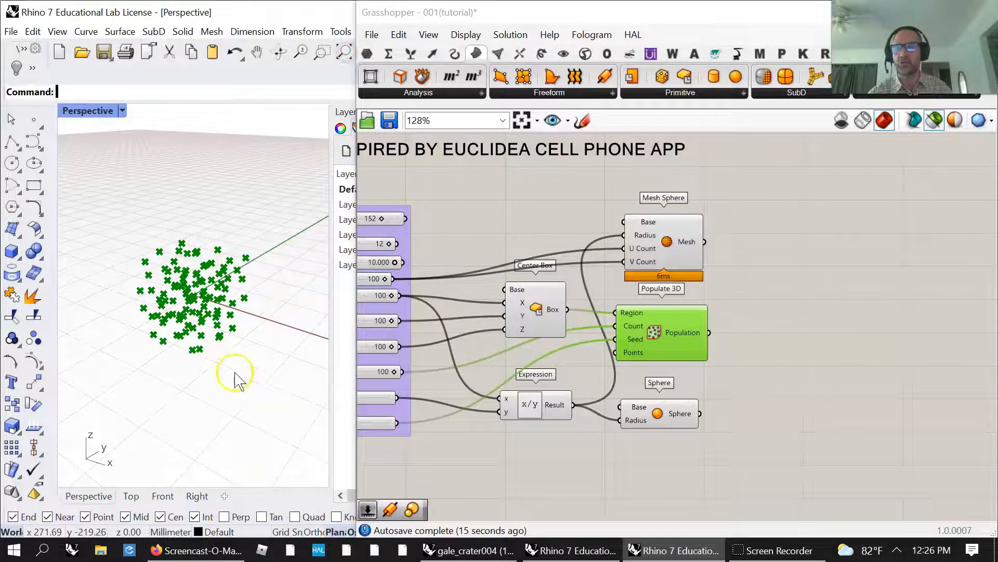
{"action": "scroll", "coordinate": [214, 344], "scroll_direction": "up", "scroll_amount": 5}
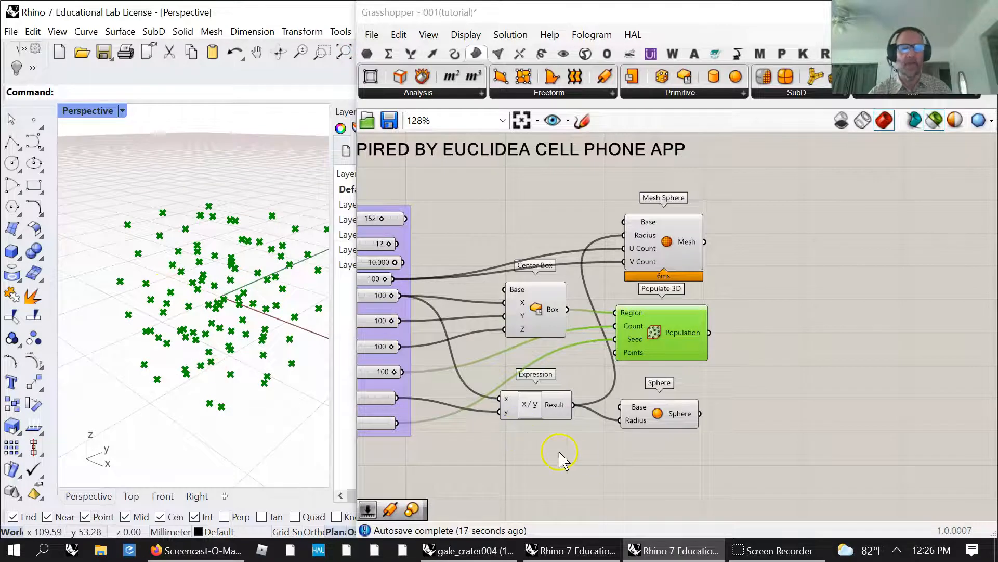
Turn off the preview of Center Box and Expression, and view the Mesh Sphere, Populate 3D and Sphere together from another angle
{"action": "left_click_drag", "start_coordinate": [561, 458], "coordinate": [484, 261]}
{"action": "right_click", "coordinate": [475, 206]}
{"action": "left_click", "coordinate": [525, 228]}
{"action": "left_click_drag", "start_coordinate": [726, 473], "coordinate": [635, 196]}
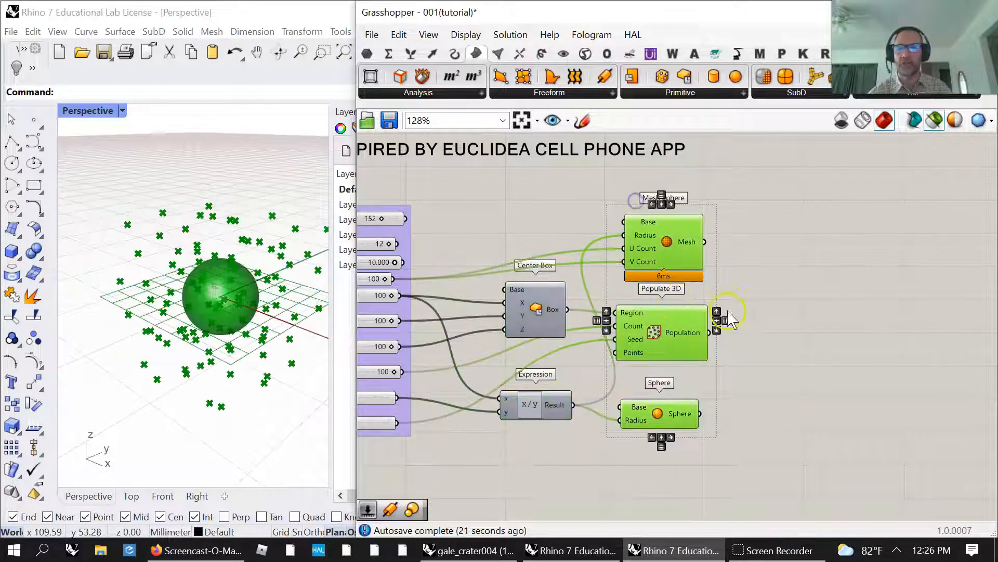
{"action": "right_click_drag", "start_coordinate": [270, 389], "coordinate": [250, 328]}
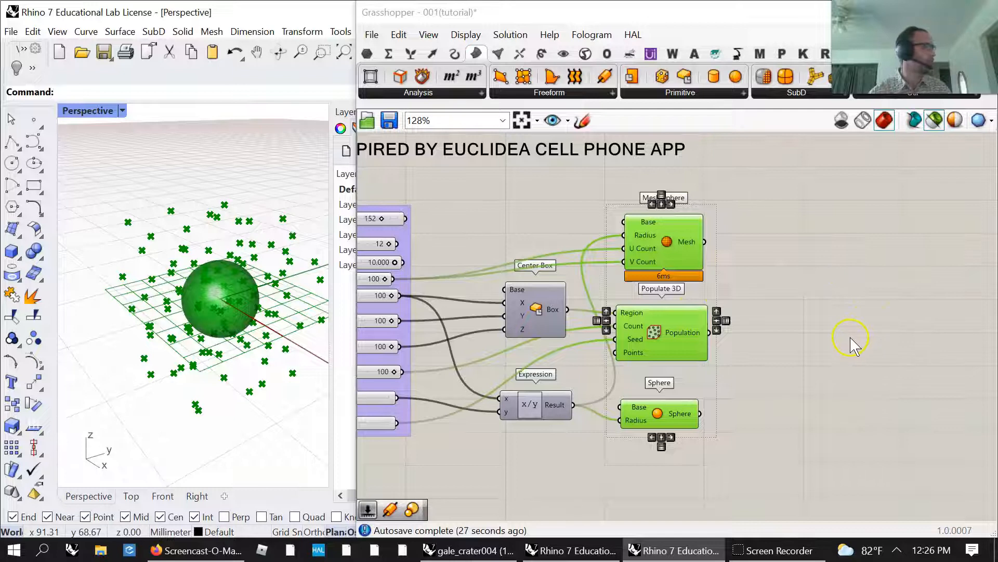
Search for "insid" and add a testPointInsideMesh component beside the Populate 3D component
{"action": "left_click", "coordinate": [839, 348]}
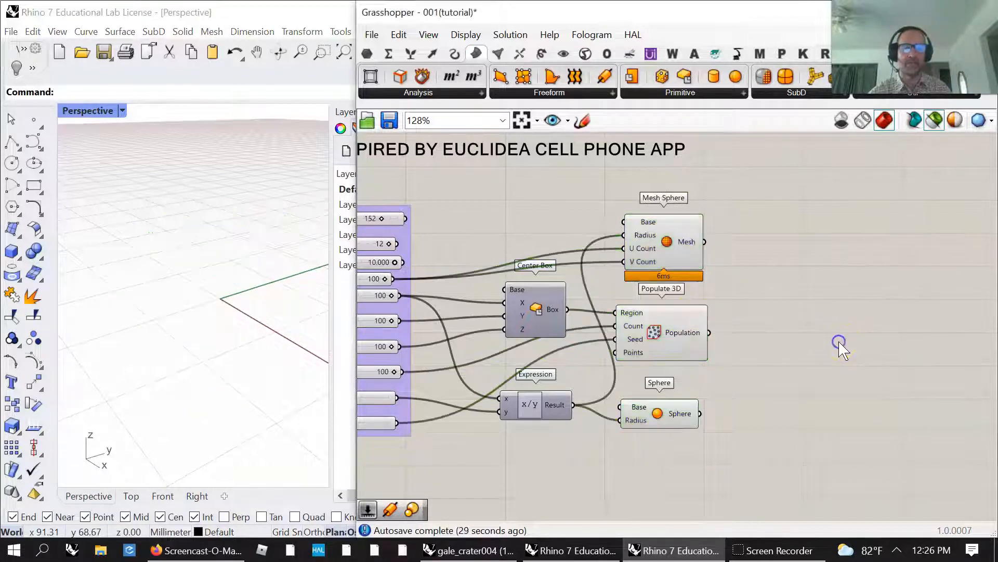
{"action": "double_click", "coordinate": [839, 345]}
{"action": "type", "text": "in"}
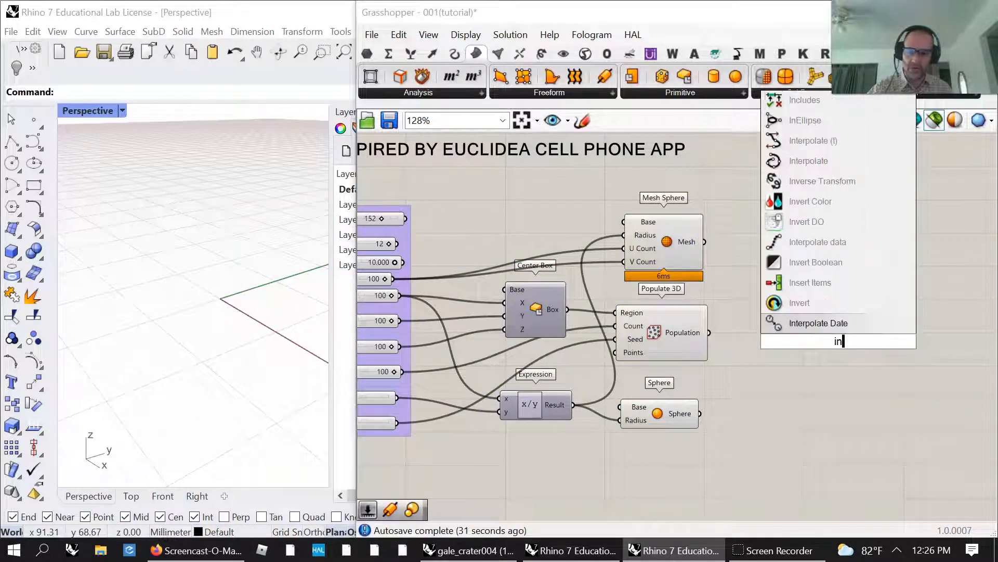
{"action": "type", "text": "sid"}
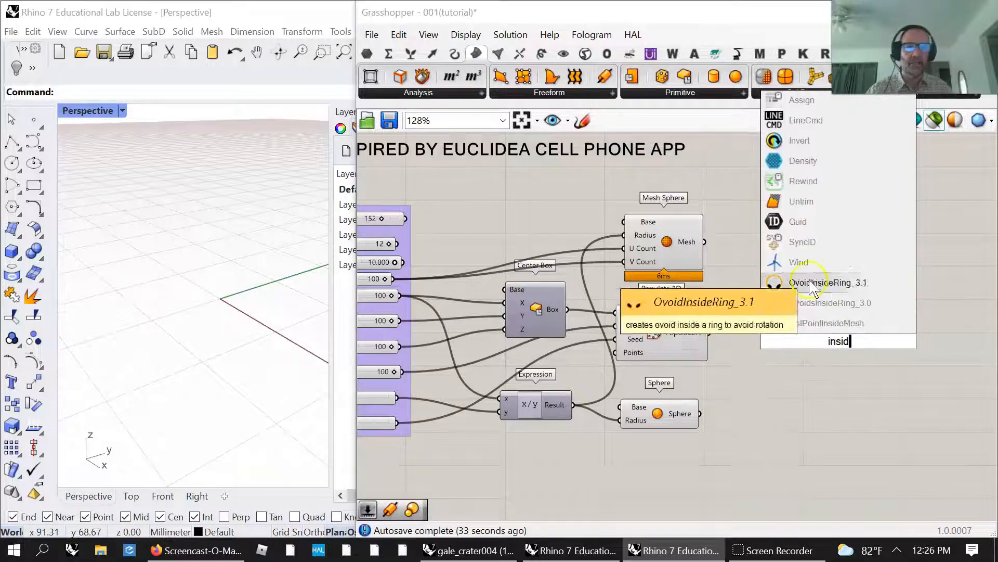
{"action": "key", "text": "Return"}
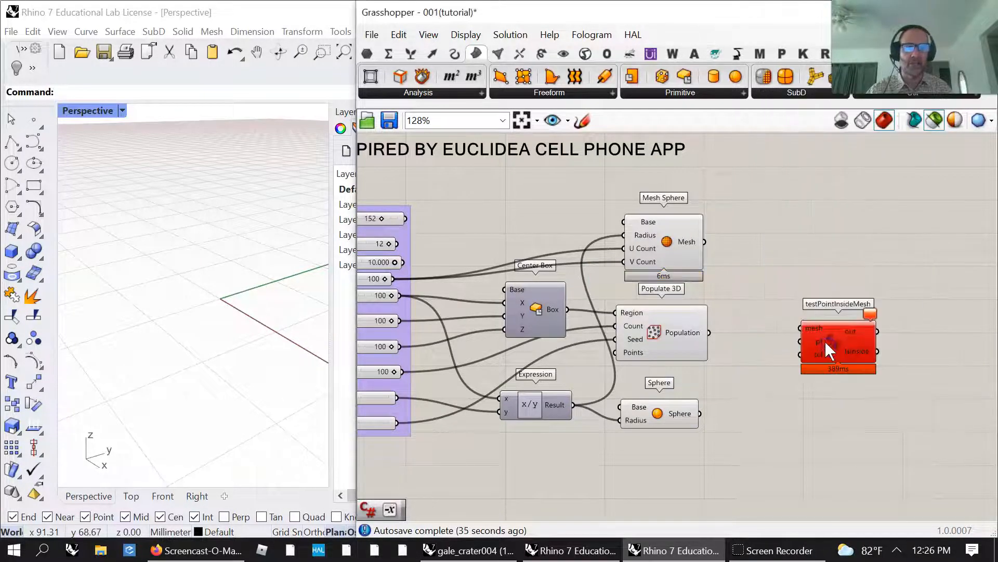
Connect the Mesh Sphere's Mesh and the Population to testPointInsideMesh's mesh and pt inputs, aligning the component with Populate 3D
{"action": "left_click", "coordinate": [706, 272]}
{"action": "left_click_drag", "start_coordinate": [706, 241], "coordinate": [801, 311]}
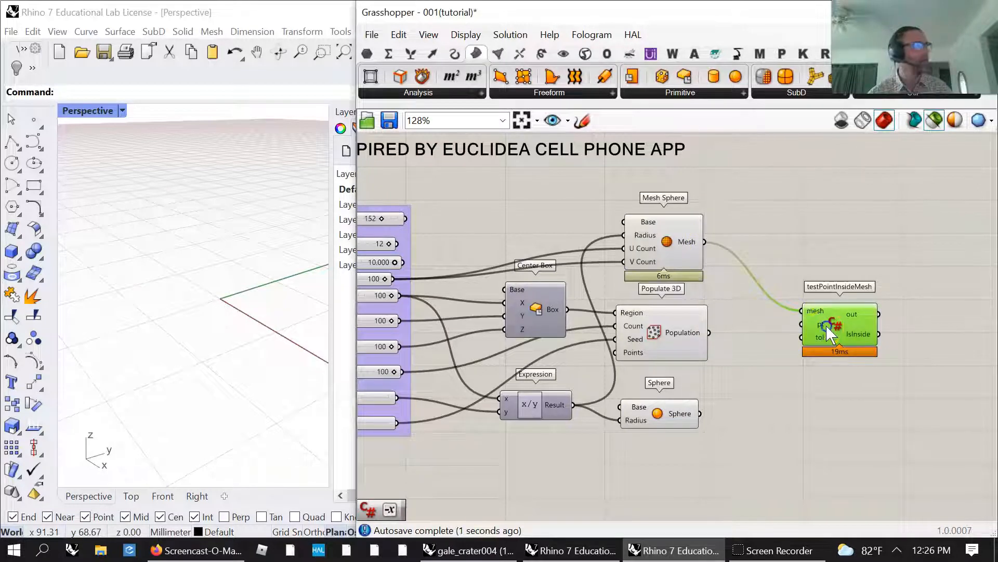
{"action": "left_click_drag", "start_coordinate": [711, 332], "coordinate": [800, 333]}
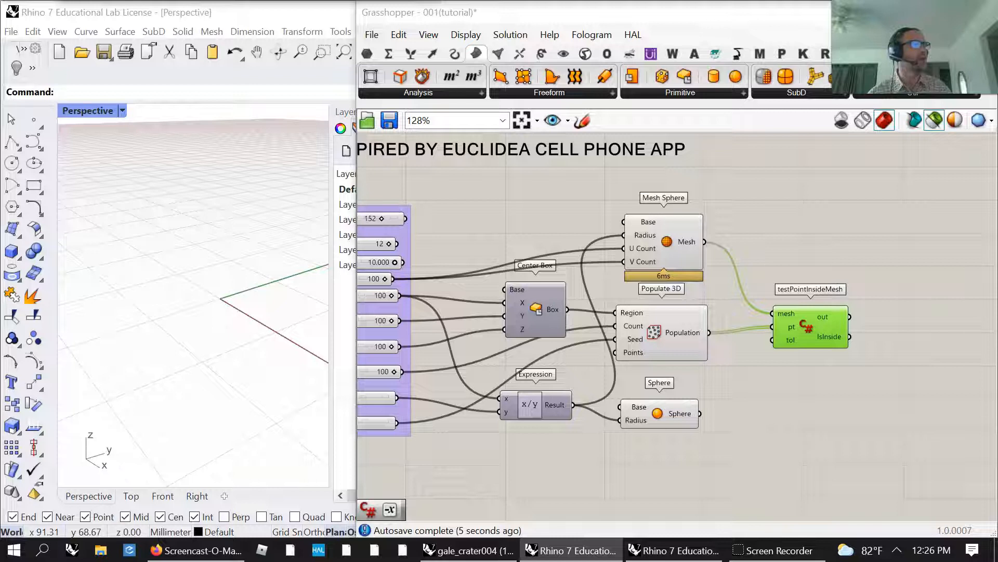
{"action": "left_click_drag", "start_coordinate": [807, 328], "coordinate": [797, 334]}
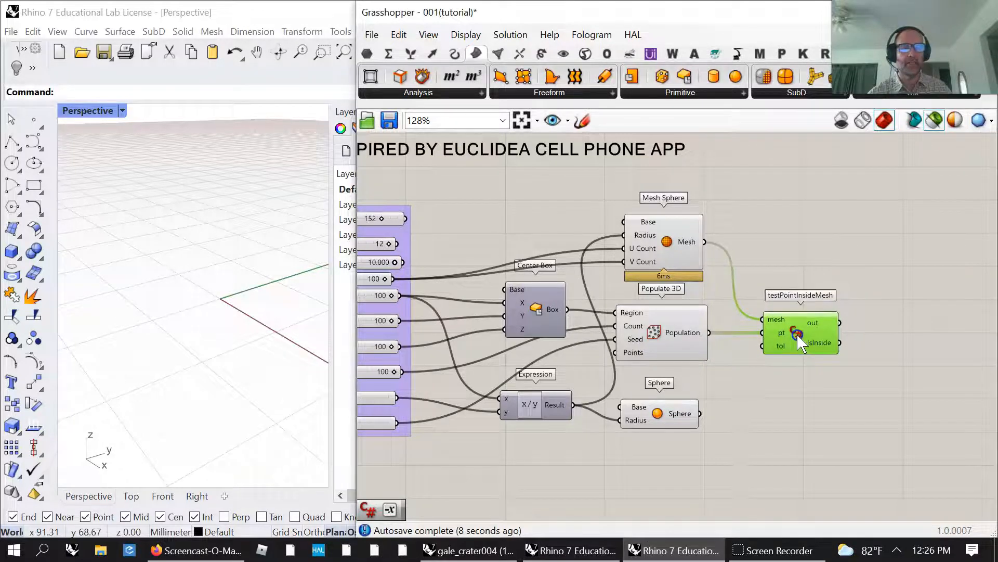
{"action": "left_click", "coordinate": [824, 346]}
Add a Dispatch component beyond testPointInsideMesh, with Population as its List and IsInside as its Dispatch pattern
{"action": "right_click_drag", "start_coordinate": [790, 367], "coordinate": [778, 359]}
{"action": "right_click_drag", "start_coordinate": [850, 382], "coordinate": [857, 372]}
{"action": "scroll", "coordinate": [790, 403], "scroll_direction": "down", "scroll_amount": 2}
{"action": "scroll", "coordinate": [729, 364], "scroll_direction": "up", "scroll_amount": 1}
{"action": "right_click_drag", "start_coordinate": [729, 364], "coordinate": [739, 399]}
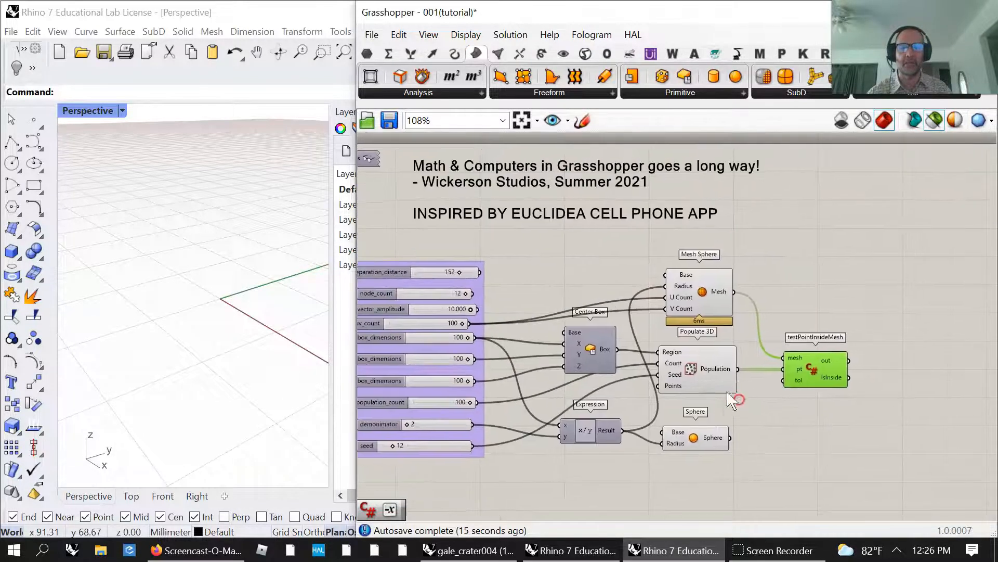
{"action": "left_click", "coordinate": [372, 34]}
{"action": "mouse_move", "coordinate": [397, 41]}
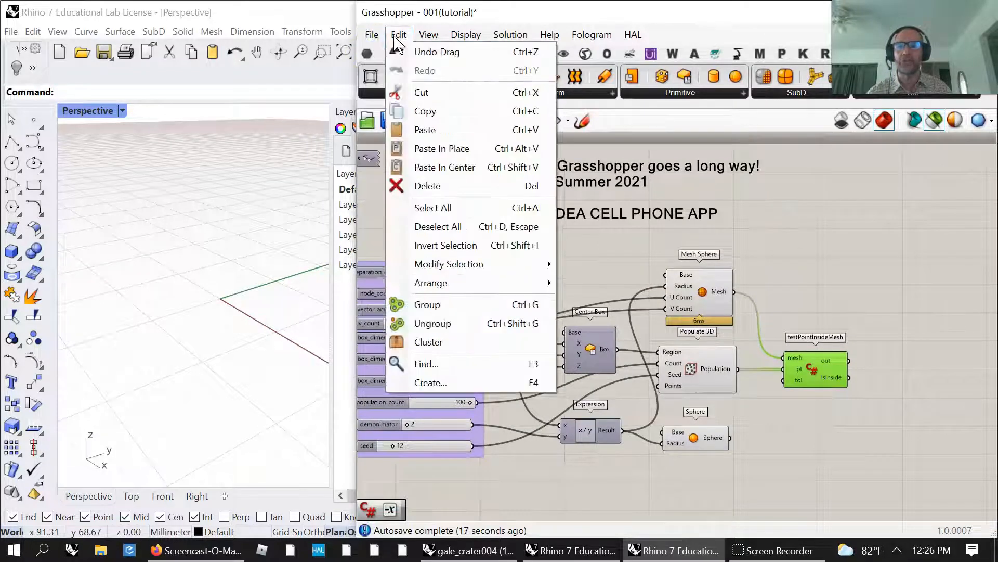
{"action": "left_click", "coordinate": [702, 190]}
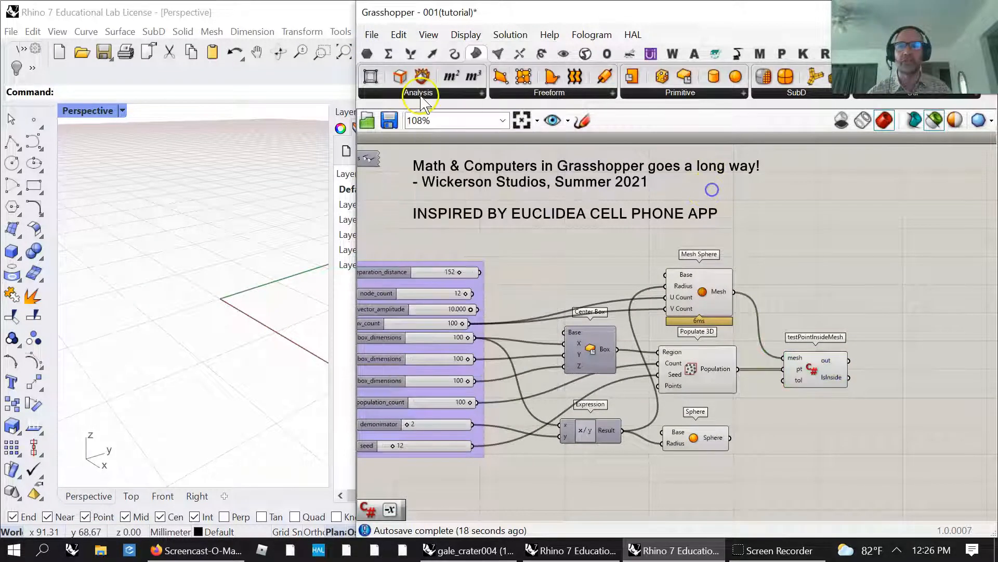
{"action": "left_click", "coordinate": [411, 55]}
{"action": "left_click", "coordinate": [429, 92]}
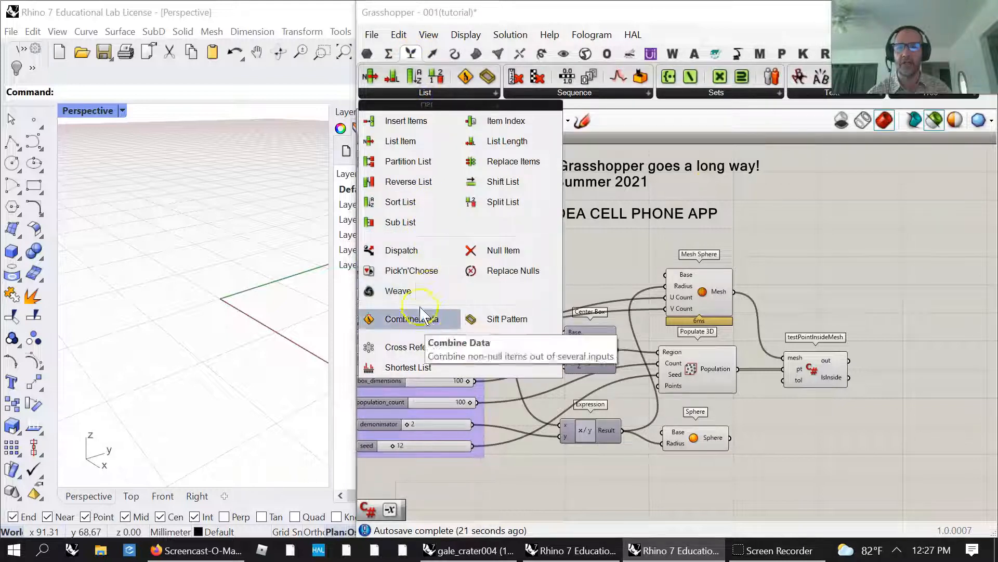
{"action": "left_click_drag", "start_coordinate": [403, 250], "coordinate": [921, 325]}
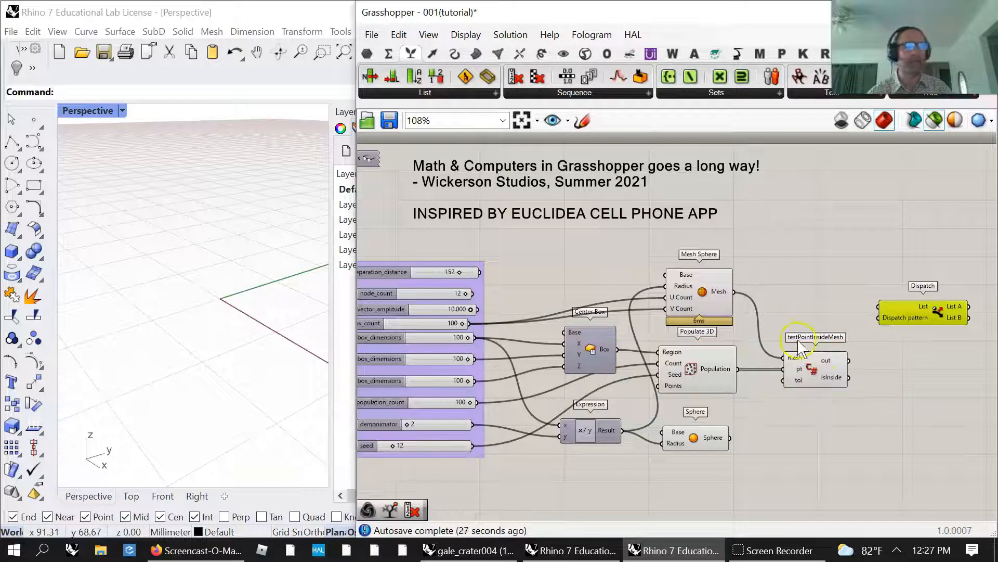
{"action": "left_click_drag", "start_coordinate": [738, 368], "coordinate": [878, 306]}
{"action": "left_click_drag", "start_coordinate": [849, 377], "coordinate": [927, 321]}
Add a Point parameter after the Dispatch component and connect Dispatch's List B to it
{"action": "right_click_drag", "start_coordinate": [931, 374], "coordinate": [725, 377]}
{"action": "left_click", "coordinate": [368, 53]}
{"action": "left_click_drag", "start_coordinate": [370, 76], "coordinate": [829, 332]}
{"action": "left_click_drag", "start_coordinate": [762, 321], "coordinate": [815, 331]}
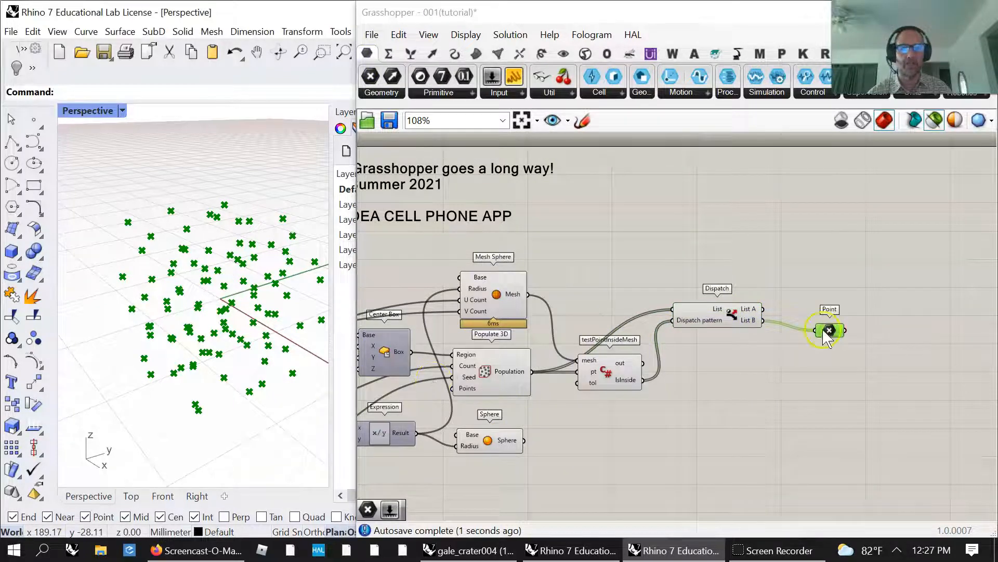
{"action": "left_click", "coordinate": [735, 311]}
{"action": "left_click", "coordinate": [830, 331]}
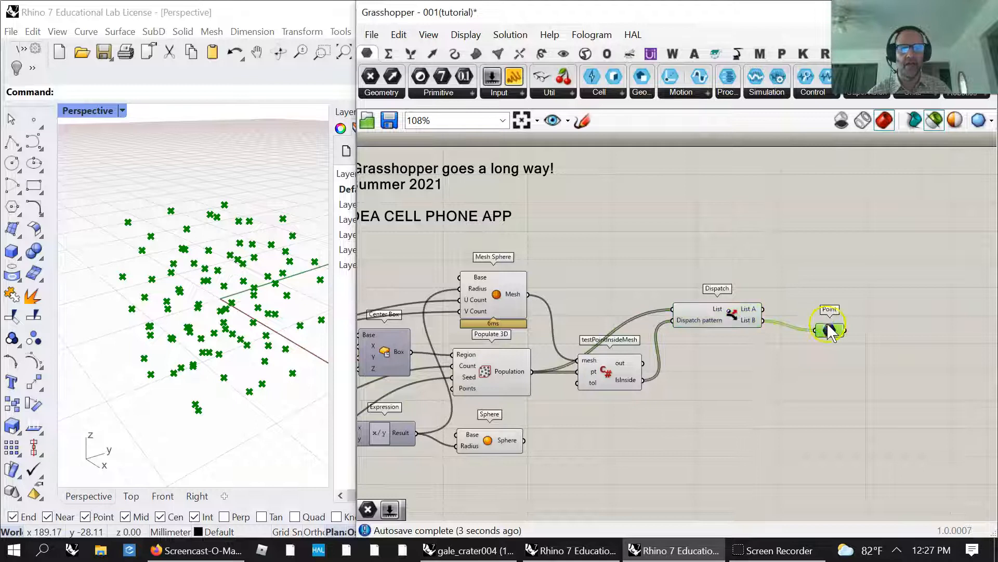
Try a copy of the Point parameter on Dispatch's List A to compare both outputs, and delete the copy
{"action": "key", "text": "ctrl+c"}
{"action": "key", "text": "ctrl+v"}
{"action": "left_click_drag", "start_coordinate": [837, 338], "coordinate": [823, 285]}
{"action": "left_click_drag", "start_coordinate": [783, 312], "coordinate": [815, 289]}
{"action": "left_click", "coordinate": [832, 335]}
{"action": "left_click", "coordinate": [831, 289]}
{"action": "left_click", "coordinate": [829, 330]}
{"action": "left_click_drag", "start_coordinate": [828, 286], "coordinate": [825, 253]}
{"action": "key", "text": "Delete"}
Align the remaining Point parameter with Dispatch's List B output and put it in its own group
{"action": "mouse_move", "coordinate": [830, 329]}
{"action": "left_mouse_down"}
{"action": "mouse_move", "coordinate": [818, 306]}
{"action": "mouse_move", "coordinate": [820, 320]}
{"action": "left_mouse_up"}
{"action": "right_click", "coordinate": [826, 322]}
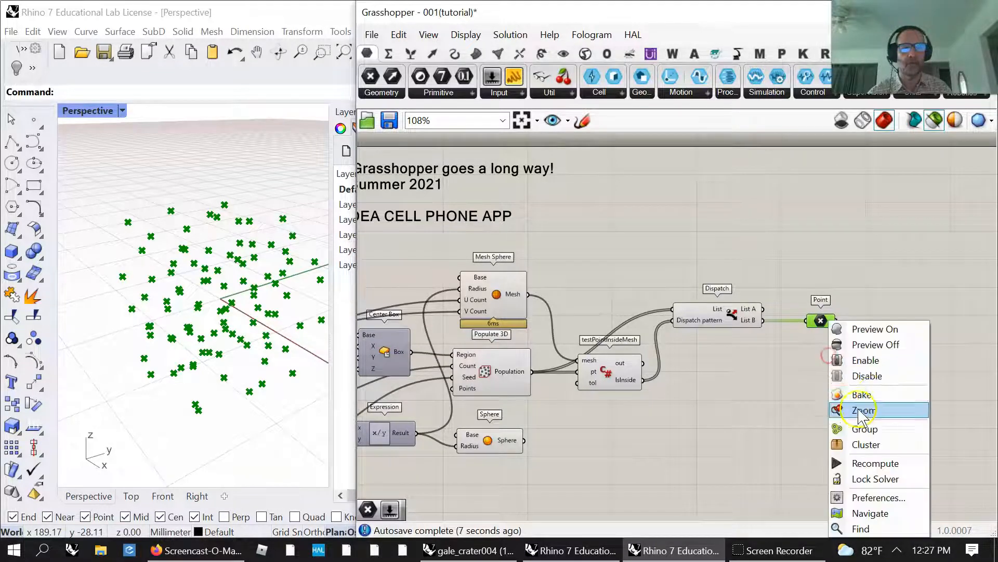
{"action": "left_click", "coordinate": [865, 424]}
Examine the C# code of the testPointInsideMesh component, from its using directives to the RunScript method, and close the script editor
{"action": "right_click_drag", "start_coordinate": [771, 375], "coordinate": [706, 353]}
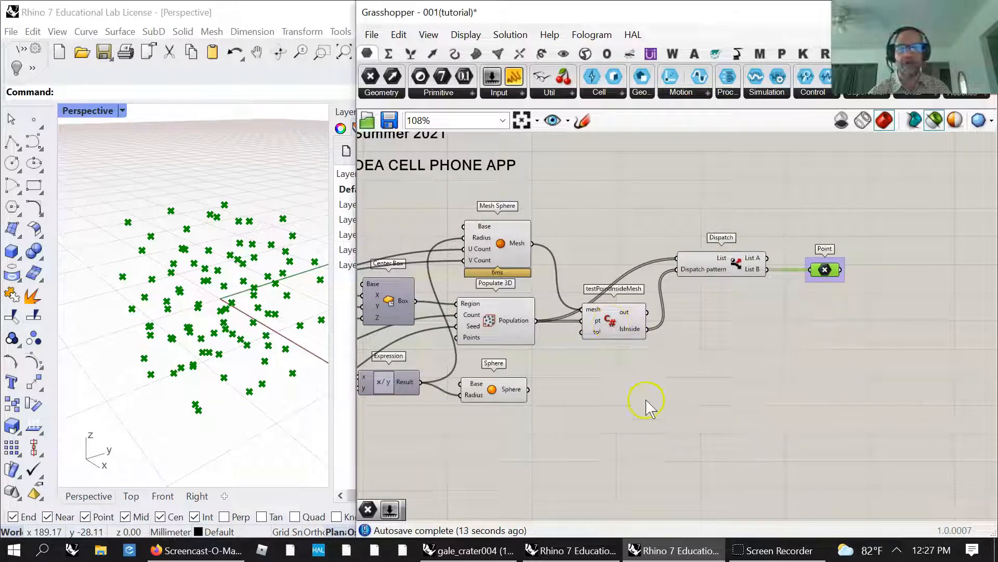
{"action": "double_click", "coordinate": [606, 328]}
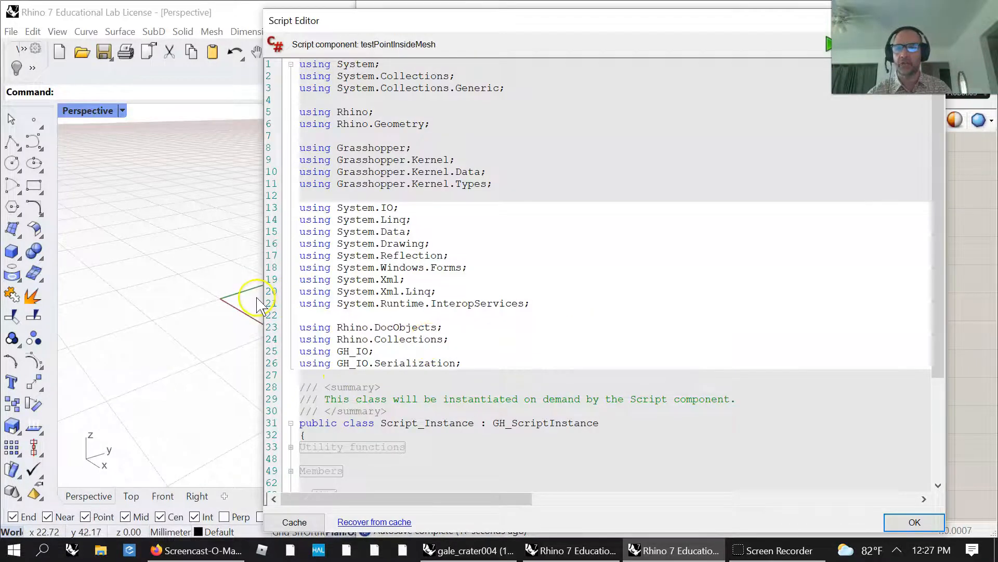
{"action": "left_click", "coordinate": [258, 304]}
{"action": "left_click_drag", "start_coordinate": [261, 298], "coordinate": [5, 294]}
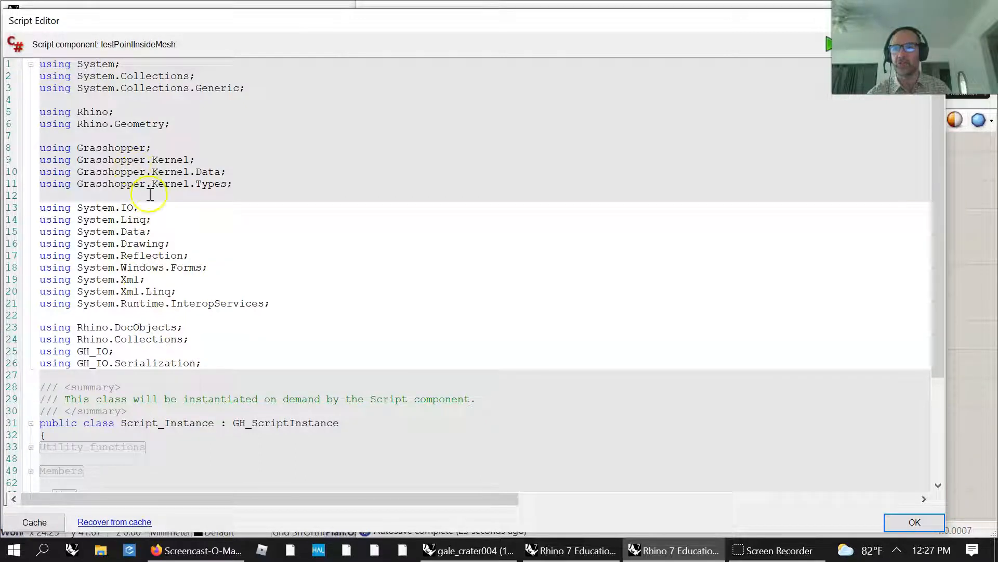
{"action": "left_click_drag", "start_coordinate": [202, 363], "coordinate": [25, 210]}
{"action": "left_click", "coordinate": [424, 295]}
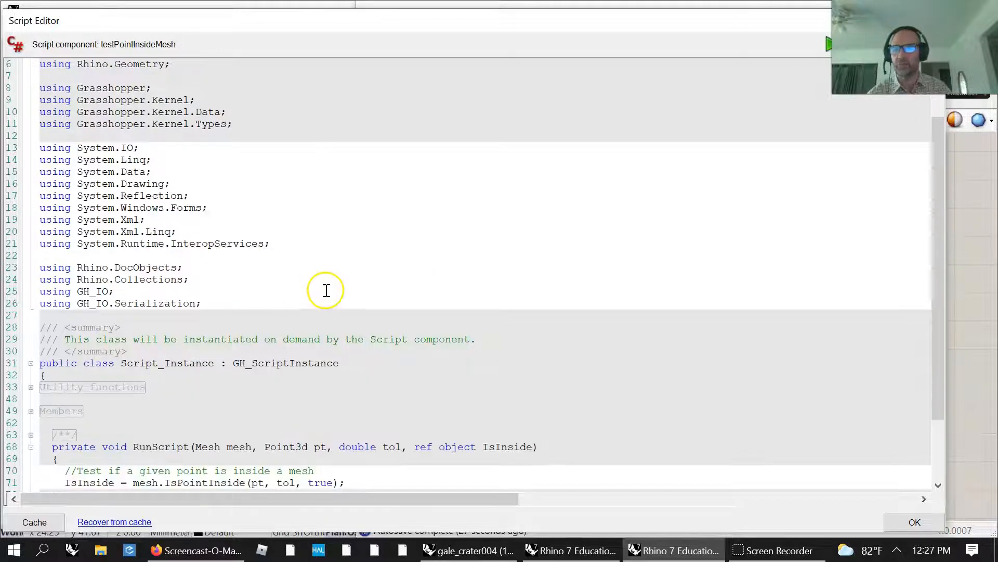
{"action": "scroll", "coordinate": [326, 281], "scroll_direction": "down", "scroll_amount": 3}
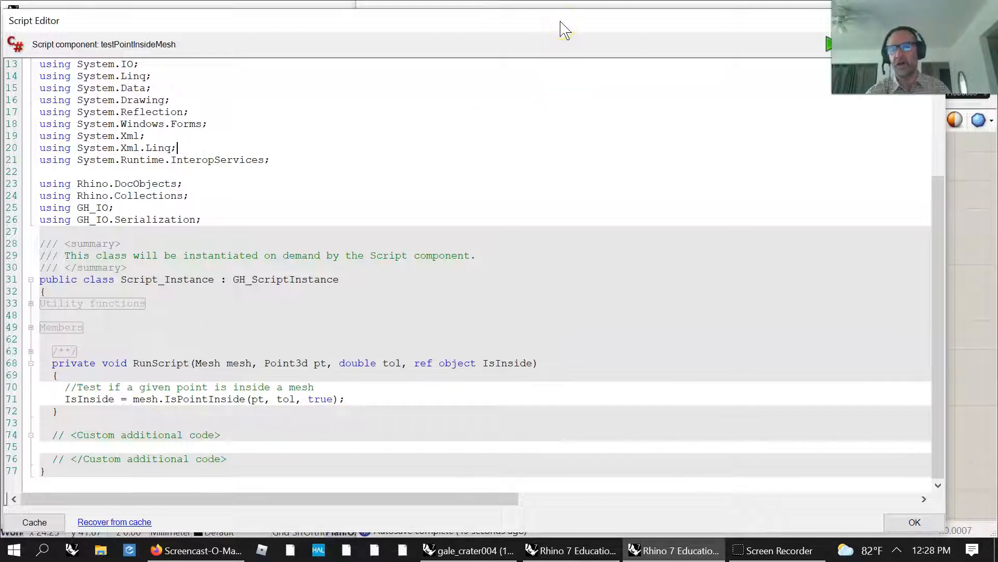
{"action": "left_click_drag", "start_coordinate": [559, 24], "coordinate": [573, 119]}
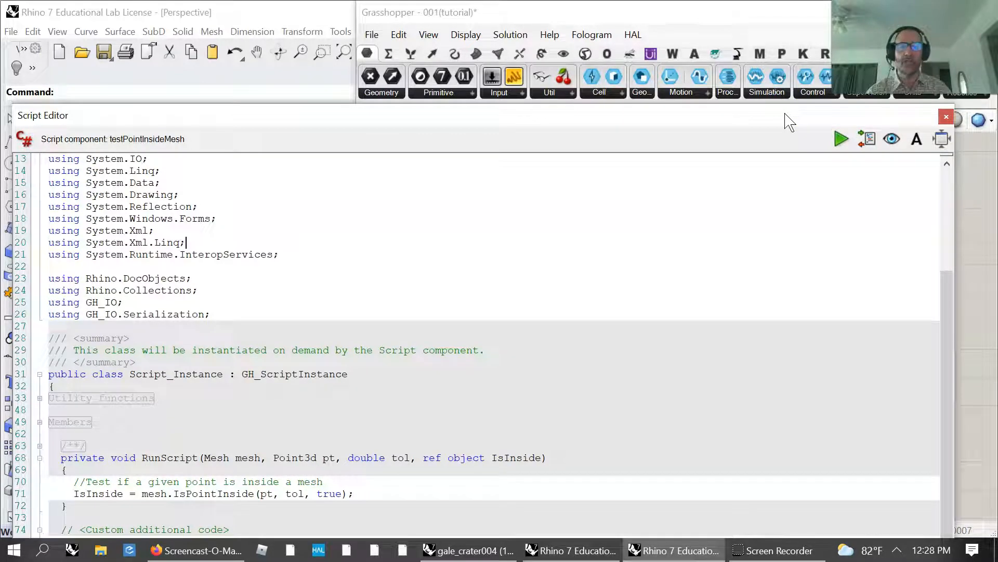
{"action": "left_click", "coordinate": [944, 118]}
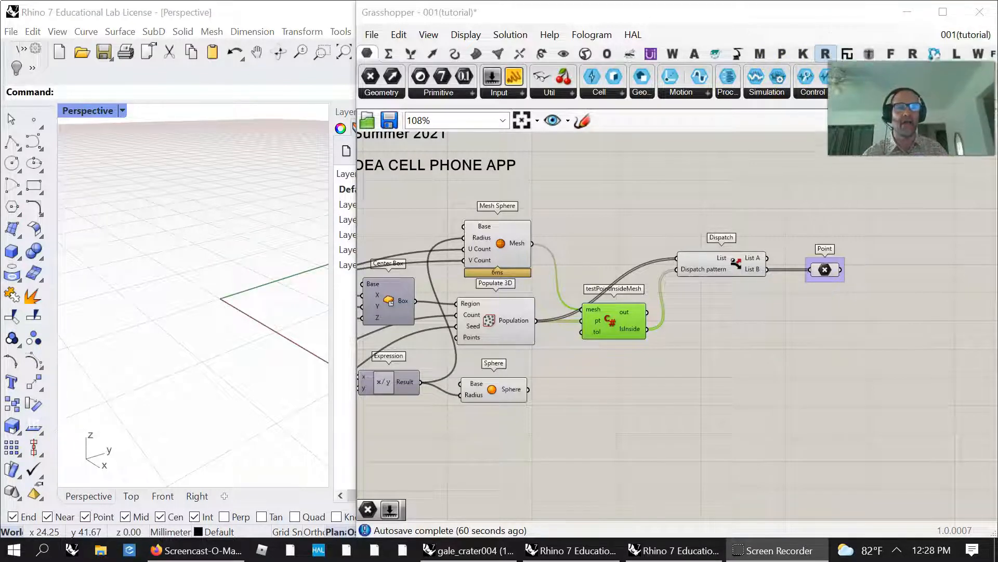
Expand the component palette to show more rows of components above the canvas
{"action": "left_click", "coordinate": [977, 51]}
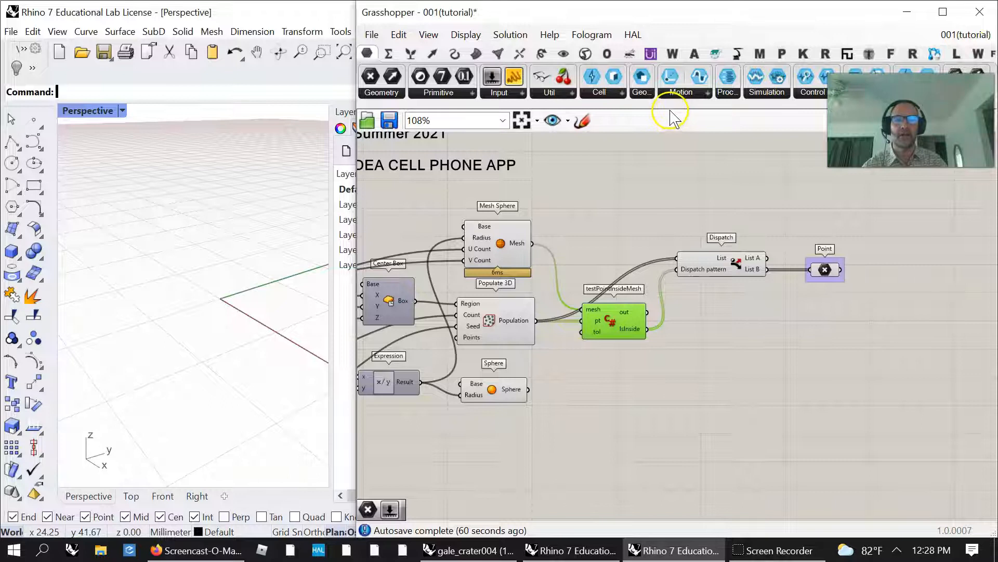
{"action": "left_click_drag", "start_coordinate": [669, 107], "coordinate": [681, 185]}
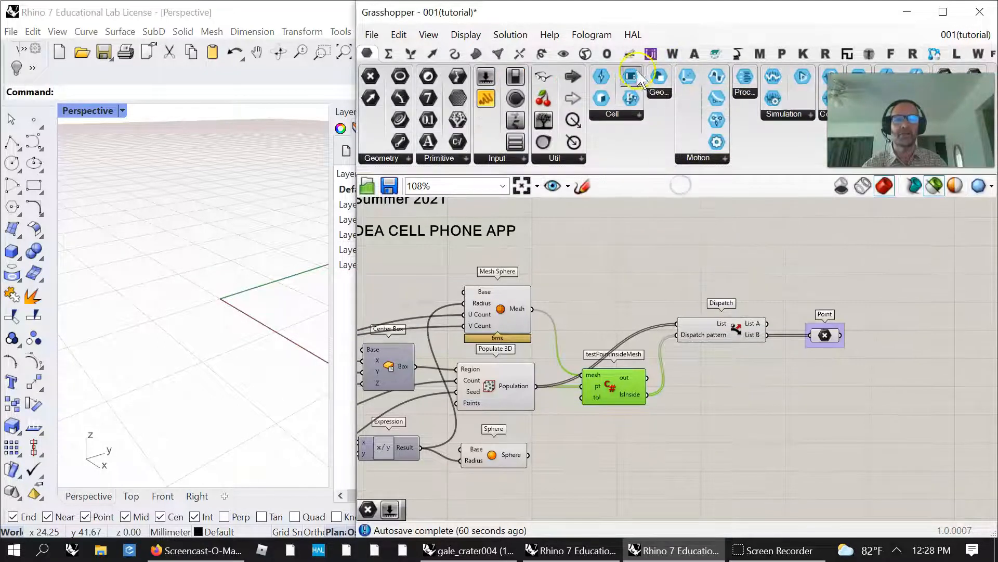
Enlarge the Grasshopper window and look through the custom C# component categories, including Brep, Curve, Mesh, Points and Surface
{"action": "left_click_drag", "start_coordinate": [575, 16], "coordinate": [406, 27]}
{"action": "left_click_drag", "start_coordinate": [759, 31], "coordinate": [661, 7]}
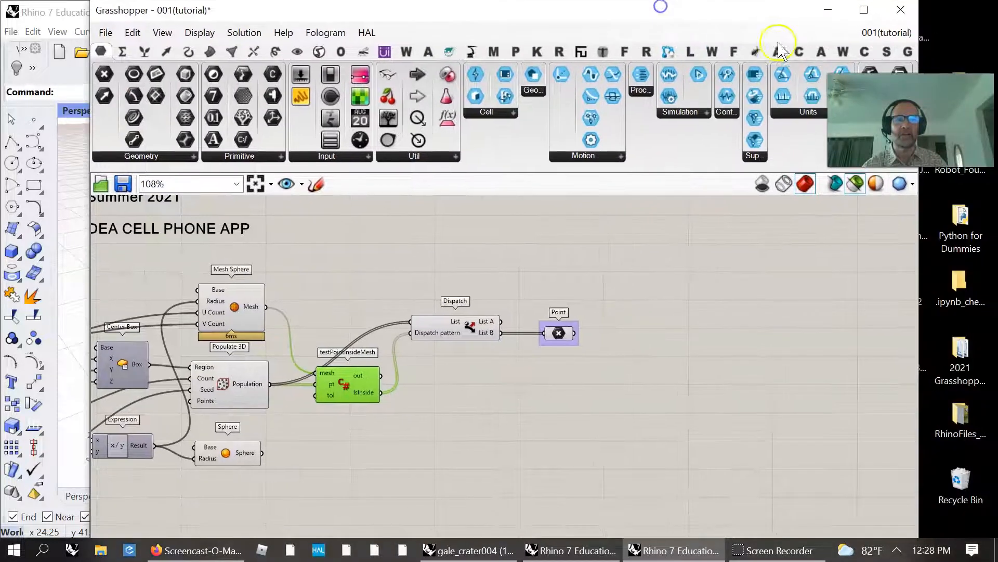
{"action": "left_click", "coordinate": [799, 51]}
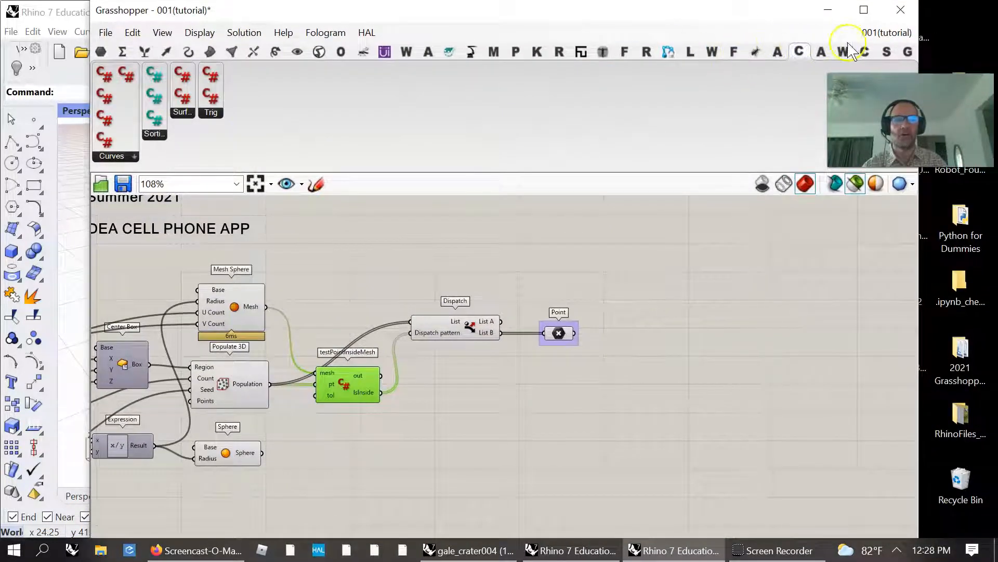
{"action": "left_click", "coordinate": [866, 52]}
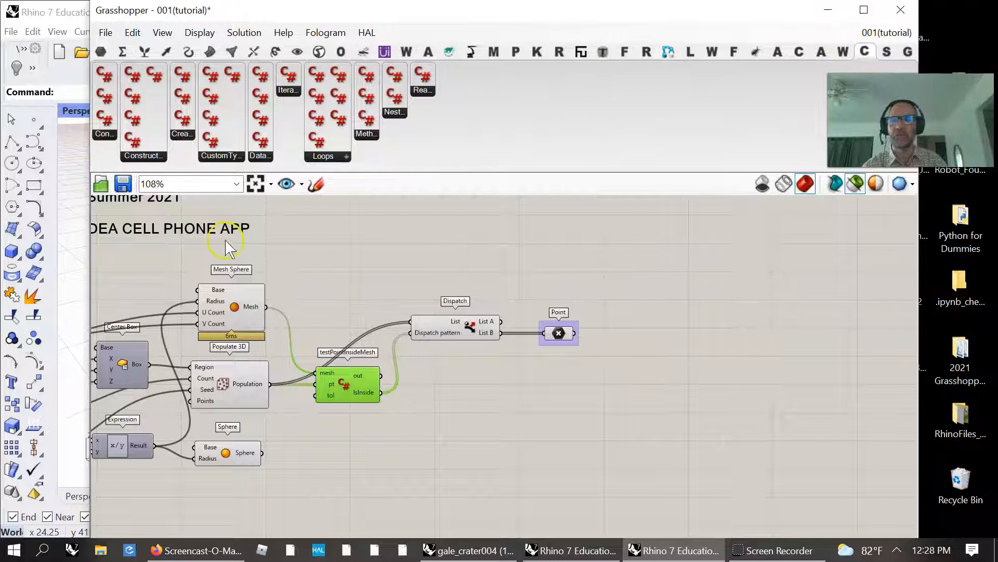
{"action": "left_click", "coordinate": [648, 51]}
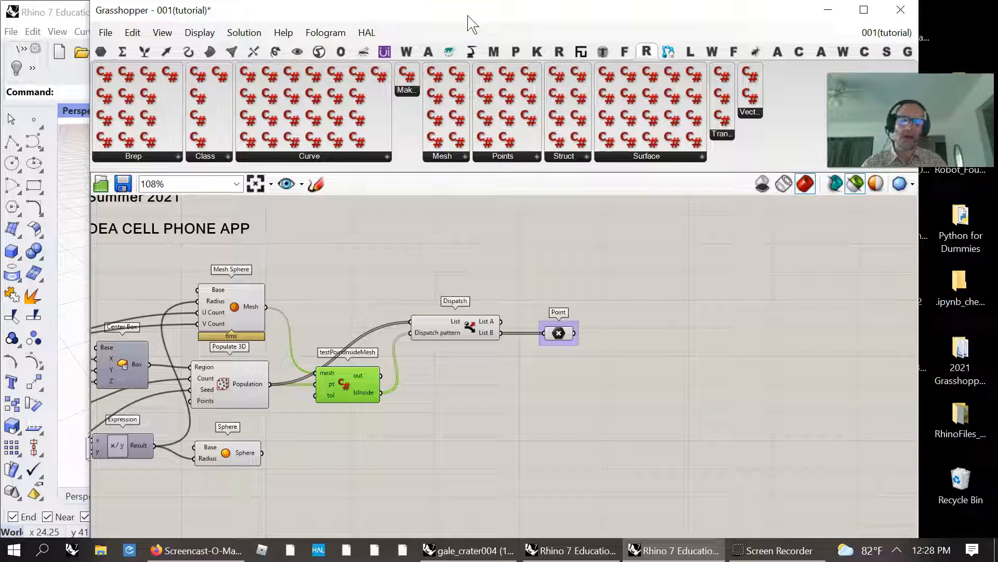
Dock the Grasshopper window beside Rhino again and widen it over part of the Layers panel
{"action": "left_click_drag", "start_coordinate": [541, 29], "coordinate": [997, 32]}
{"action": "left_click", "coordinate": [448, 377]}
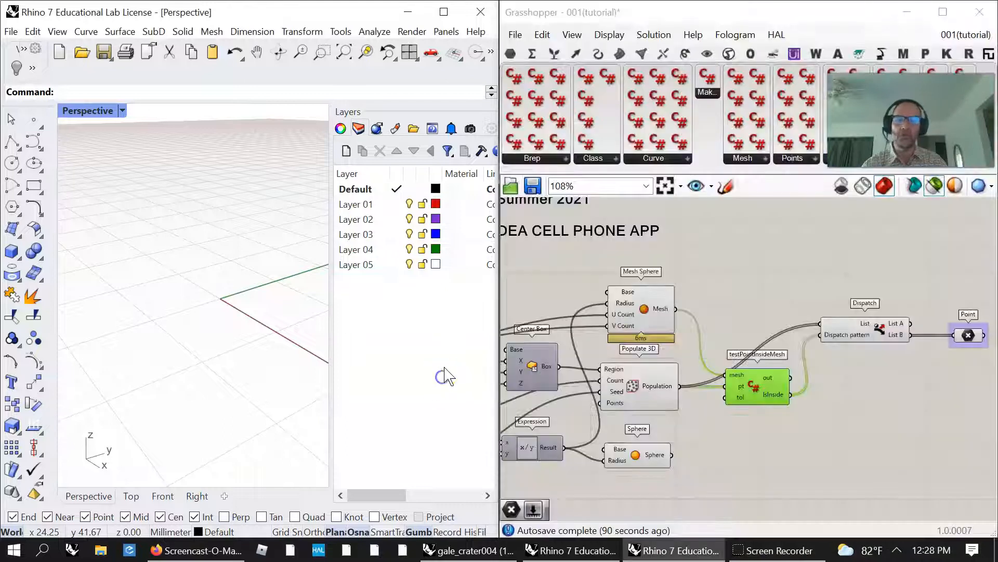
{"action": "left_click_drag", "start_coordinate": [500, 310], "coordinate": [363, 298]}
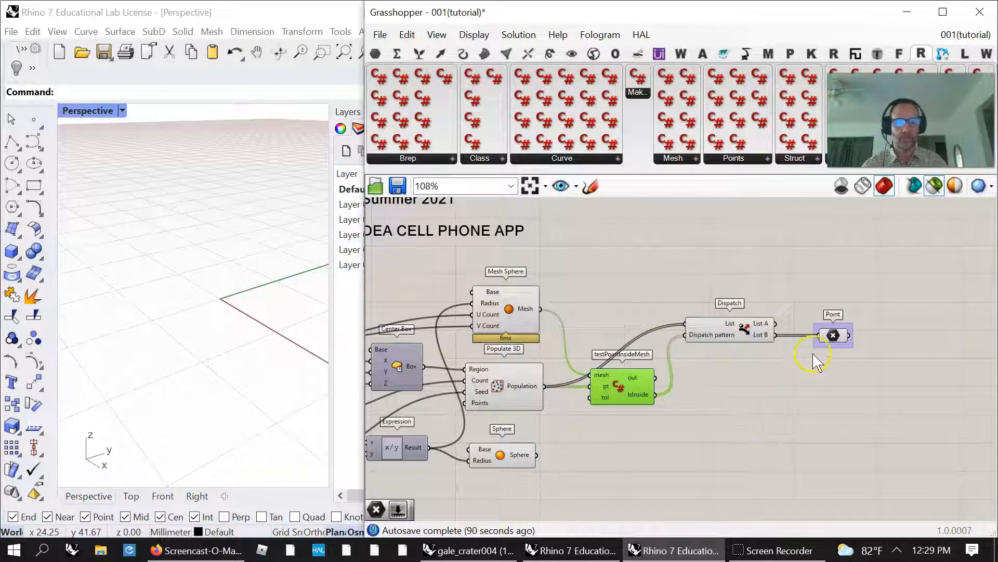
Preview the Mesh Sphere and Populate 3D components together to examine the sphere among the populated points
{"action": "left_click", "coordinate": [829, 336]}
{"action": "right_click_drag", "start_coordinate": [766, 418], "coordinate": [692, 406]}
{"action": "scroll", "coordinate": [710, 393], "scroll_direction": "down", "scroll_amount": 2}
{"action": "scroll", "coordinate": [621, 398], "scroll_direction": "up", "scroll_amount": 3}
{"action": "right_click_drag", "start_coordinate": [623, 446], "coordinate": [736, 422]}
{"action": "left_click_drag", "start_coordinate": [569, 489], "coordinate": [436, 229]}
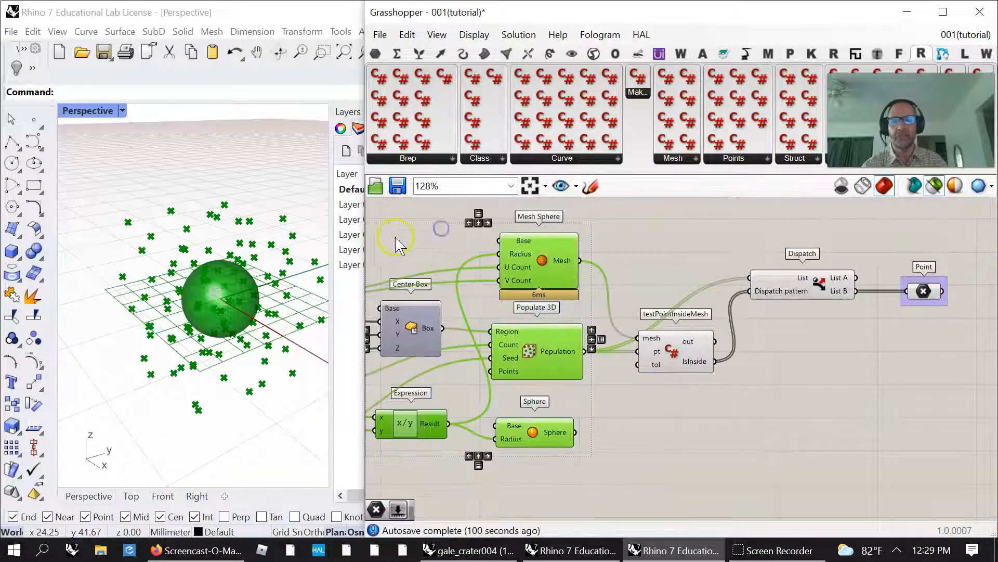
{"action": "right_click", "coordinate": [388, 232]}
{"action": "left_click", "coordinate": [735, 427]}
{"action": "right_click_drag", "start_coordinate": [827, 414], "coordinate": [702, 383]}
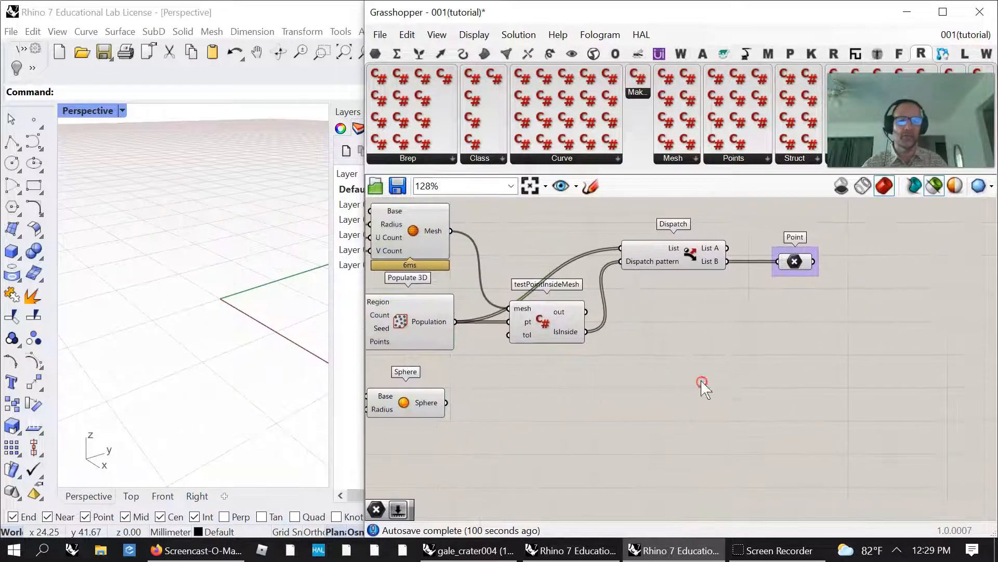
Turn off the preview of the testPointInsideMesh and Dispatch components
{"action": "left_click", "coordinate": [690, 255]}
{"action": "left_click", "coordinate": [795, 262]}
{"action": "left_click_drag", "start_coordinate": [679, 372], "coordinate": [517, 230]}
{"action": "right_click", "coordinate": [513, 229]}
{"action": "left_click", "coordinate": [552, 255]}
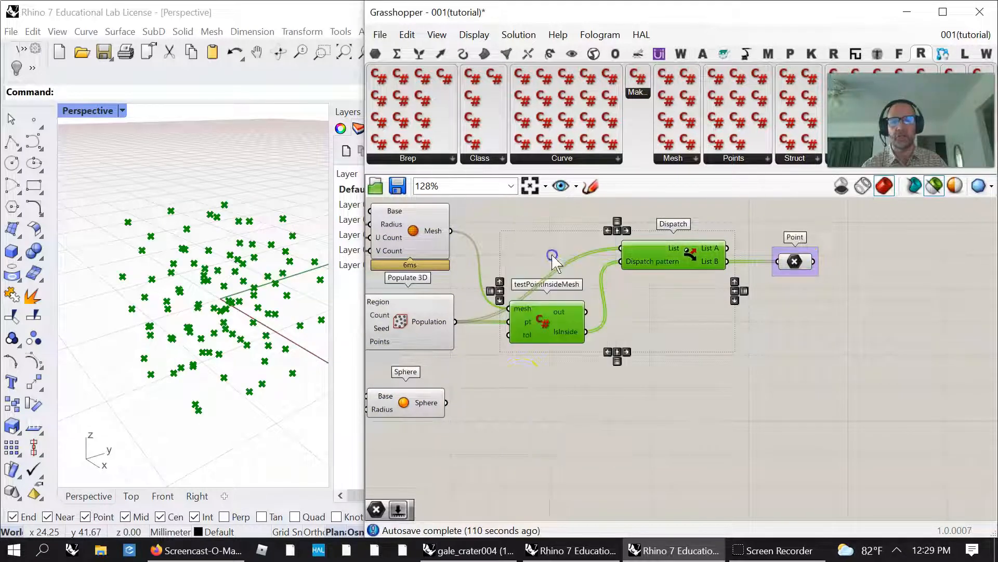
Preview the Point parameter fed by Dispatch's List B to examine the points outside the sphere
{"action": "right_click_drag", "start_coordinate": [560, 419], "coordinate": [602, 430]}
{"action": "left_click", "coordinate": [833, 271]}
{"action": "right_click_drag", "start_coordinate": [795, 407], "coordinate": [742, 392]}
{"action": "right_click_drag", "start_coordinate": [528, 405], "coordinate": [761, 423]}
{"action": "right_click_drag", "start_coordinate": [602, 465], "coordinate": [494, 468]}
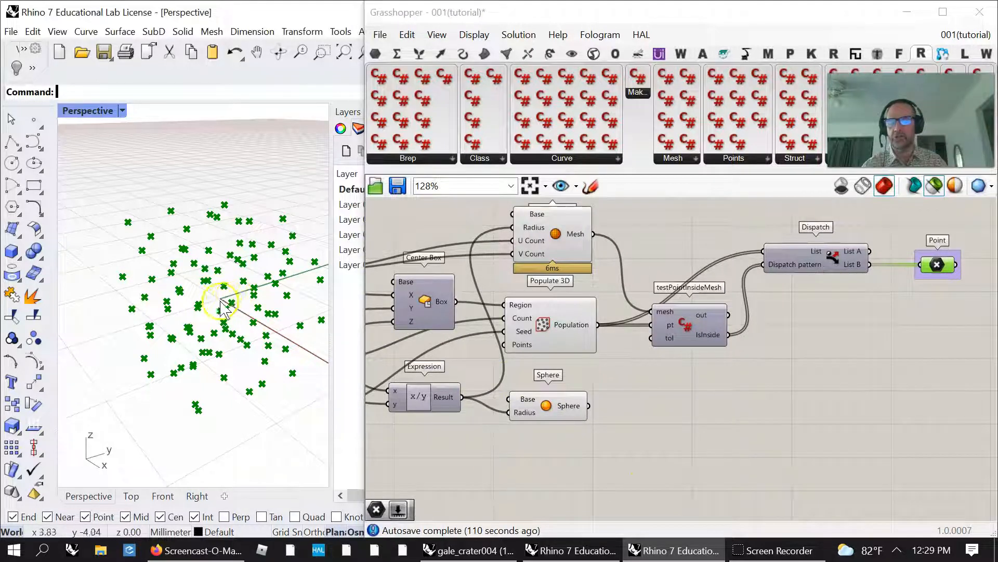
{"action": "mouse_move", "coordinate": [797, 416]}
{"action": "right_mouse_down"}
{"action": "mouse_move", "coordinate": [627, 417]}
{"action": "mouse_move", "coordinate": [728, 392]}
{"action": "right_mouse_up"}
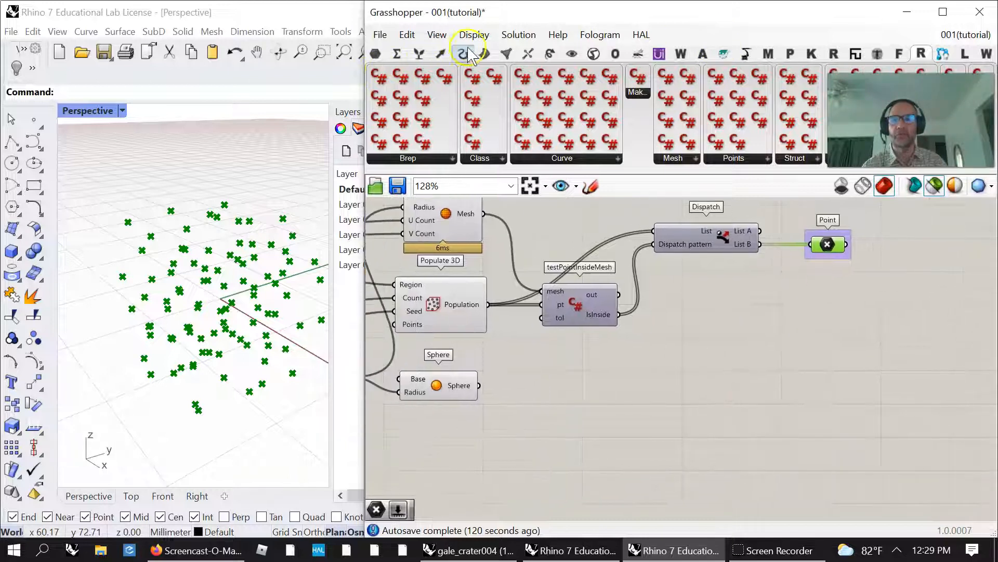
Shrink the component palette, add a Volume component and feed the Sphere output into its Geometry input
{"action": "left_click", "coordinate": [484, 53]}
{"action": "left_click_drag", "start_coordinate": [575, 167], "coordinate": [450, 108]}
{"action": "left_click_drag", "start_coordinate": [481, 76], "coordinate": [628, 348]}
{"action": "left_click_drag", "start_coordinate": [479, 320], "coordinate": [819, 335]}
{"action": "mouse_move", "coordinate": [882, 359]}
{"action": "right_mouse_down"}
{"action": "mouse_move", "coordinate": [849, 379]}
{"action": "mouse_move", "coordinate": [704, 395]}
{"action": "right_mouse_up"}
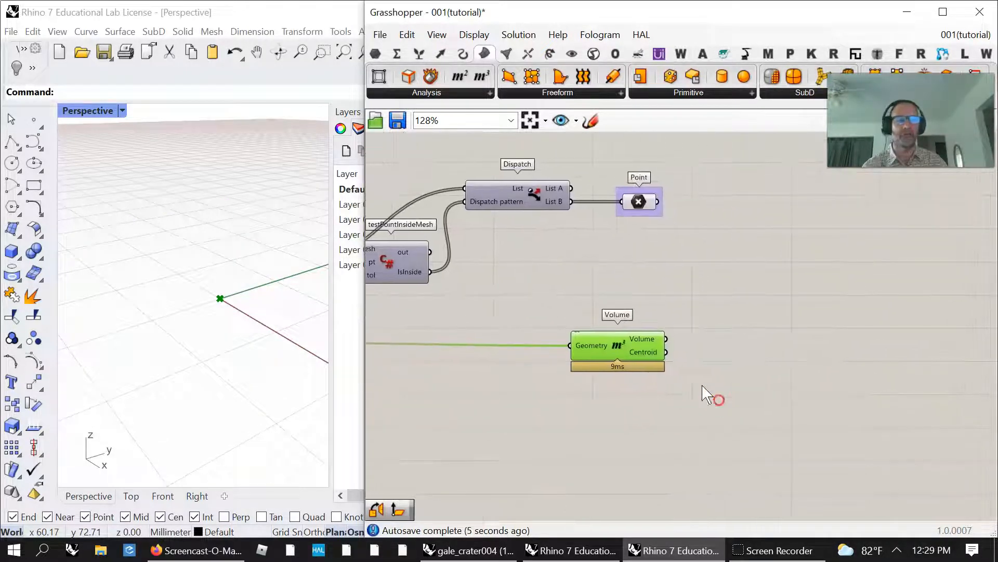
{"action": "right_click_drag", "start_coordinate": [749, 326], "coordinate": [671, 339]}
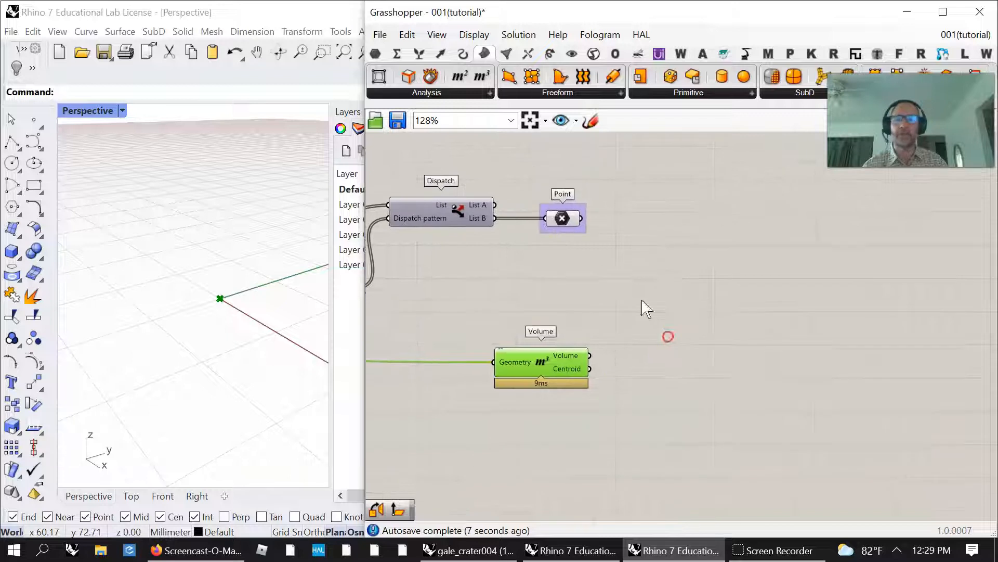
Add a Line component running from the Point parameter's points to the Volume component's Centroid, and preview the lines
{"action": "left_click", "coordinate": [442, 52]}
{"action": "left_click_drag", "start_coordinate": [904, 132], "coordinate": [907, 61]}
{"action": "left_click", "coordinate": [462, 52]}
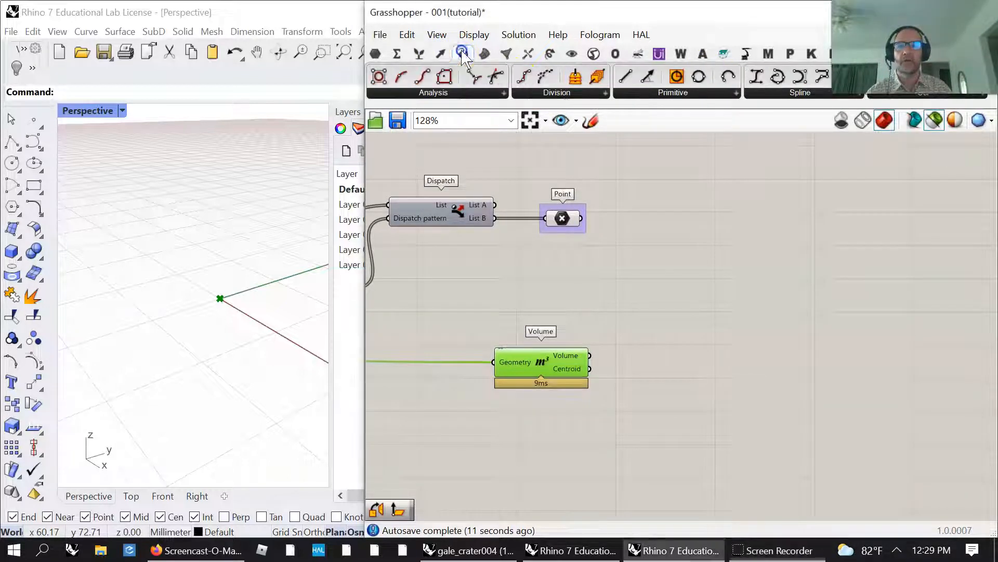
{"action": "left_click_drag", "start_coordinate": [626, 76], "coordinate": [709, 289]}
{"action": "left_click_drag", "start_coordinate": [581, 218], "coordinate": [669, 283]}
{"action": "left_click_drag", "start_coordinate": [594, 370], "coordinate": [703, 232]}
{"action": "right_click_drag", "start_coordinate": [323, 296], "coordinate": [190, 341]}
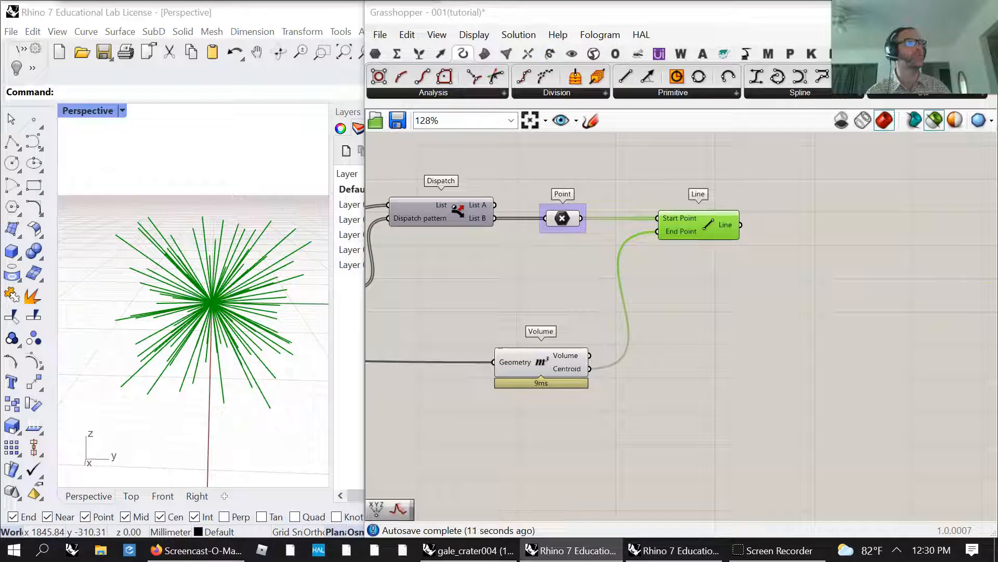
{"action": "left_click", "coordinate": [688, 233]}
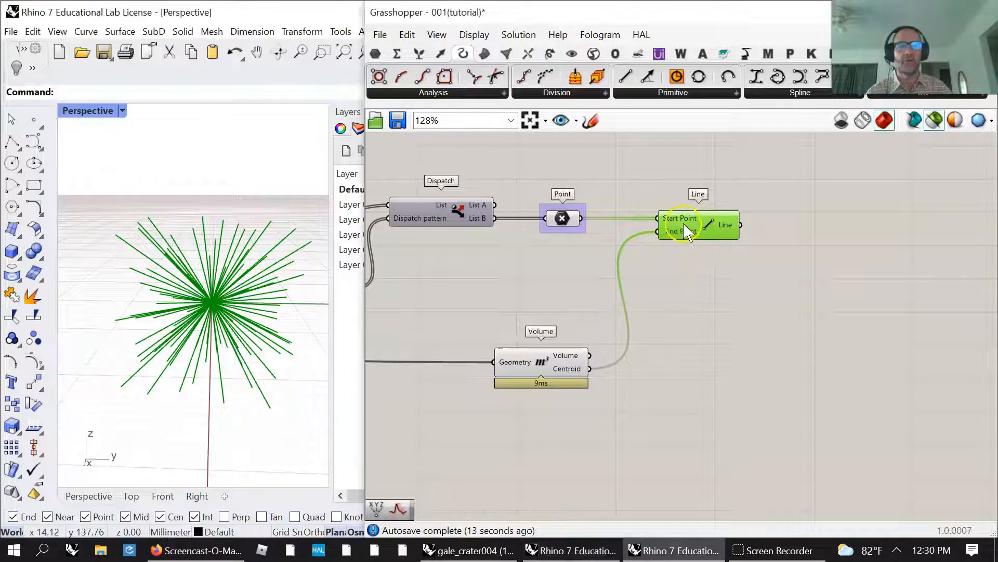
{"action": "left_click", "coordinate": [747, 319]}
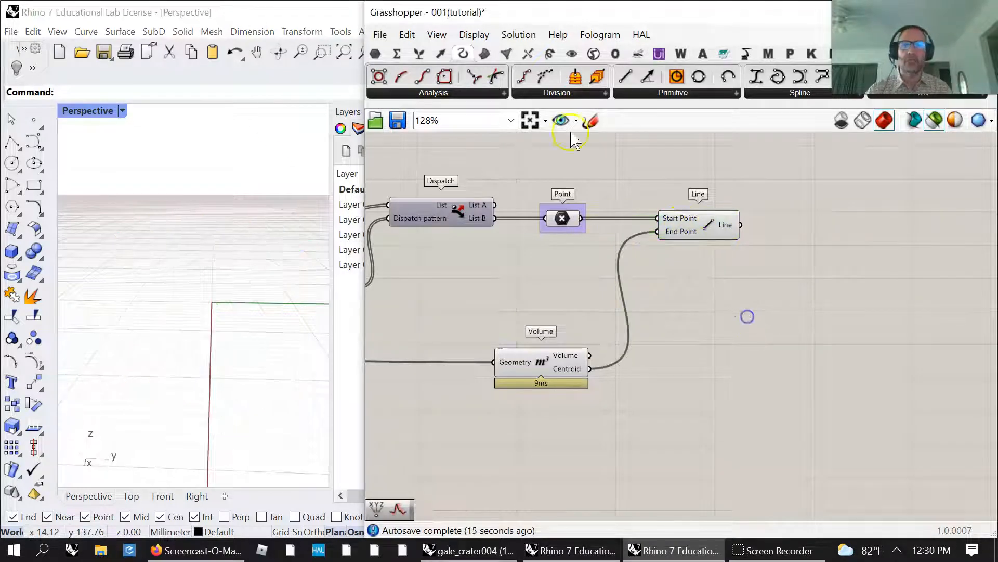
Add a Surface | Curve intersection component and feed the Line output into its Curve input
{"action": "left_click", "coordinate": [527, 53]}
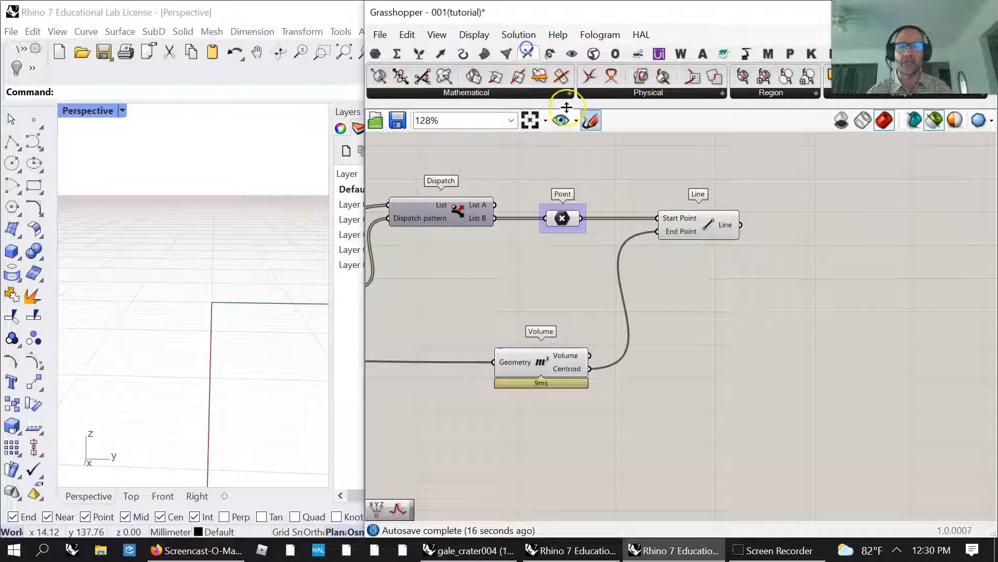
{"action": "left_click", "coordinate": [676, 93]}
{"action": "left_click_drag", "start_coordinate": [651, 227], "coordinate": [845, 295]}
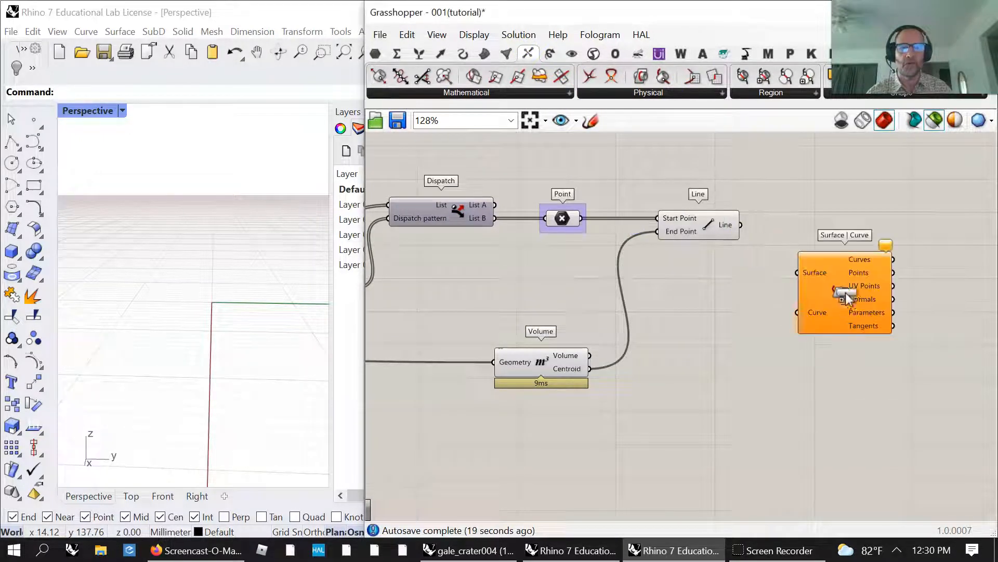
{"action": "left_click_drag", "start_coordinate": [735, 227], "coordinate": [790, 314]}
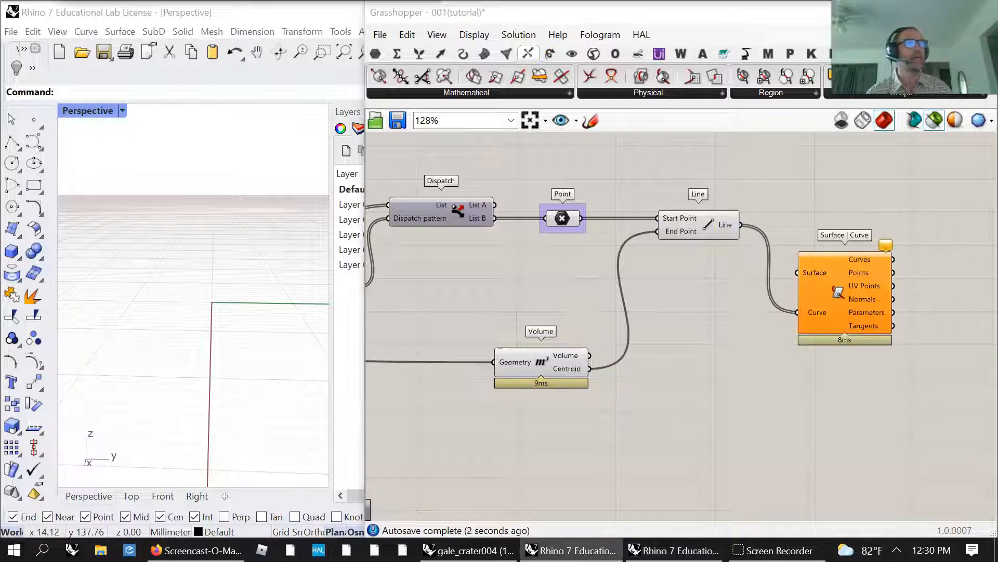
Feed the Sphere output into the Surface input of Surface | Curve, and preview the intersection points together with the lines
{"action": "scroll", "coordinate": [442, 341], "scroll_direction": "down", "scroll_amount": 3}
{"action": "right_click_drag", "start_coordinate": [439, 341], "coordinate": [642, 314]}
{"action": "scroll", "coordinate": [489, 337], "scroll_direction": "up", "scroll_amount": 4}
{"action": "left_click_drag", "start_coordinate": [522, 320], "coordinate": [837, 217]}
{"action": "right_click_drag", "start_coordinate": [788, 323], "coordinate": [618, 341]}
{"action": "left_click", "coordinate": [680, 229]}
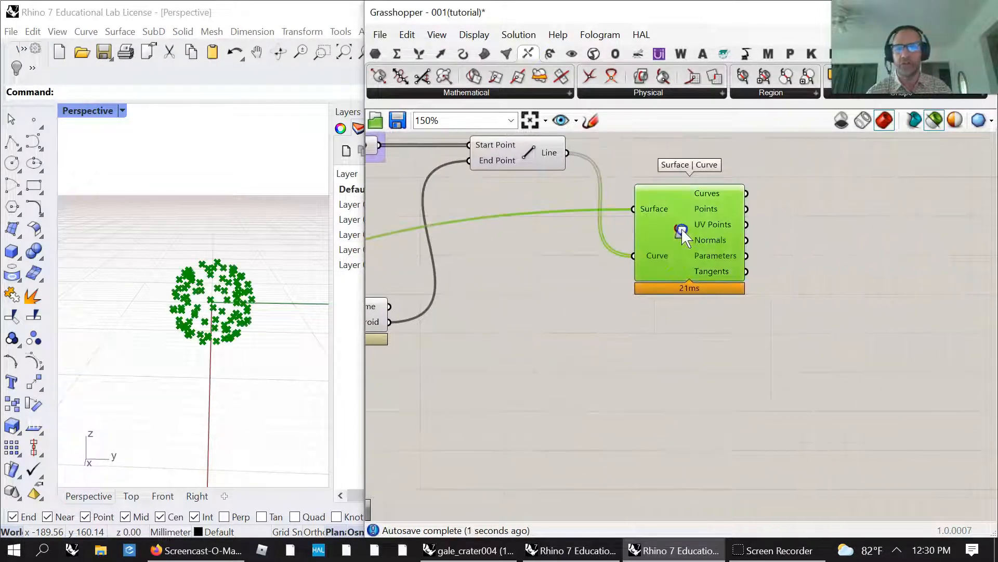
{"action": "scroll", "coordinate": [219, 317], "scroll_direction": "down", "scroll_amount": 3}
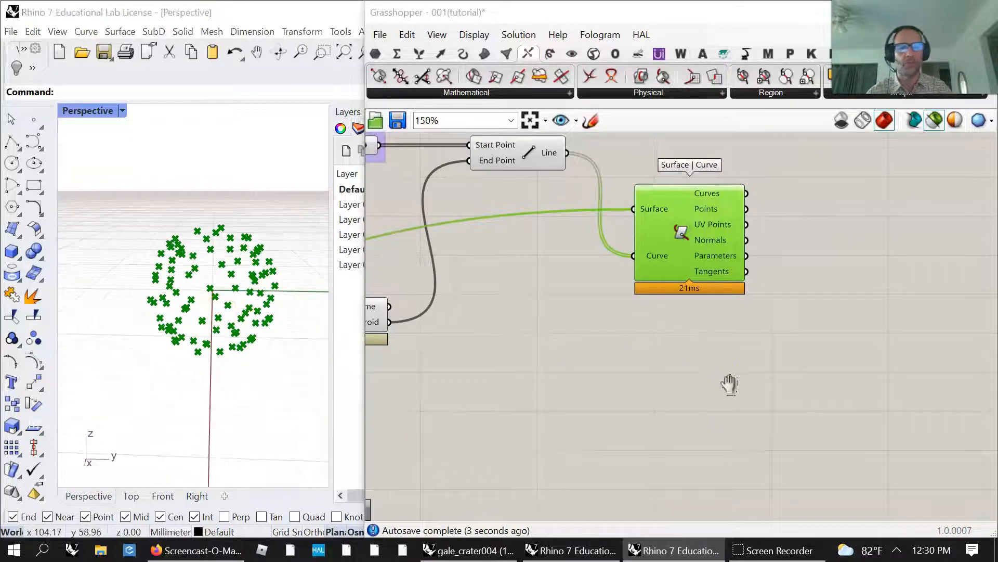
{"action": "right_click_drag", "start_coordinate": [726, 384], "coordinate": [653, 408]}
{"action": "left_click", "coordinate": [460, 187], "text": "shift"}
{"action": "right_click_drag", "start_coordinate": [249, 398], "coordinate": [227, 401]}
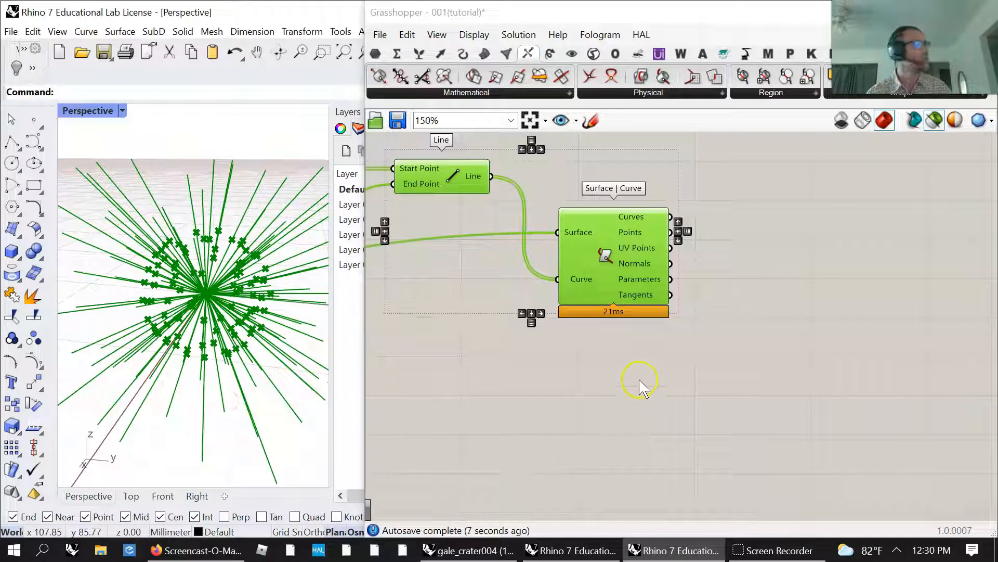
Add a Vector parameter and connect the Normals output of Surface | Curve to it
{"action": "left_click", "coordinate": [376, 54]}
{"action": "left_click_drag", "start_coordinate": [401, 77], "coordinate": [739, 333]}
{"action": "left_click_drag", "start_coordinate": [671, 263], "coordinate": [744, 333]}
{"action": "right_click_drag", "start_coordinate": [787, 448], "coordinate": [577, 424]}
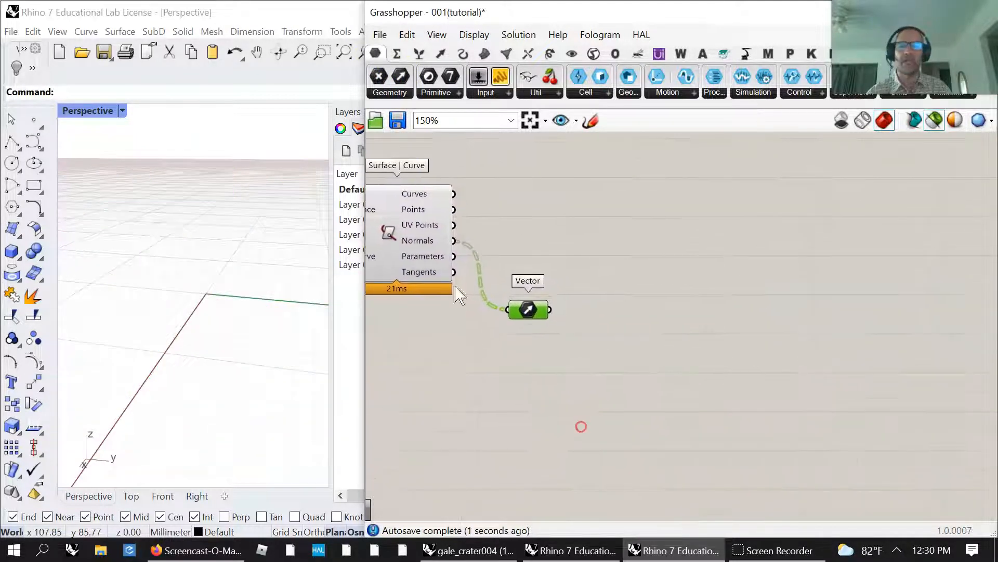
Expand the component palette and place a Vector Display component after the Vector parameter
{"action": "left_click", "coordinate": [549, 54]}
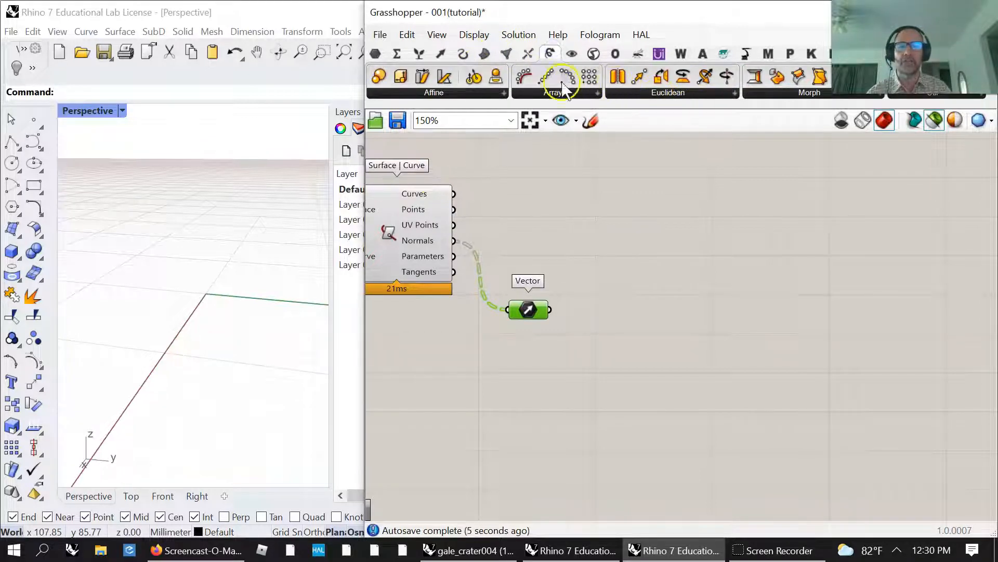
{"action": "left_click", "coordinate": [572, 52]}
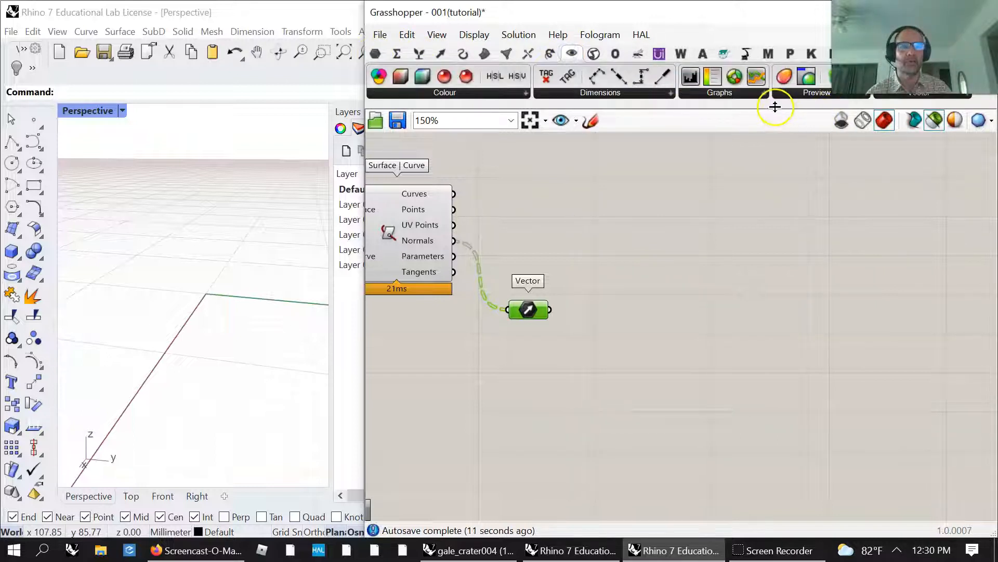
{"action": "left_click_drag", "start_coordinate": [775, 107], "coordinate": [775, 151]}
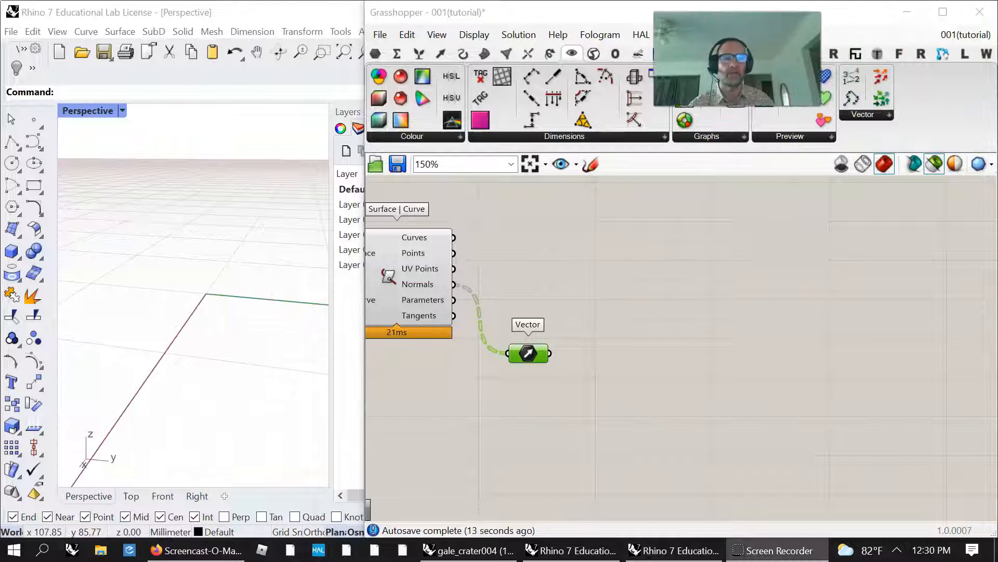
{"action": "left_click_drag", "start_coordinate": [881, 80], "coordinate": [686, 354]}
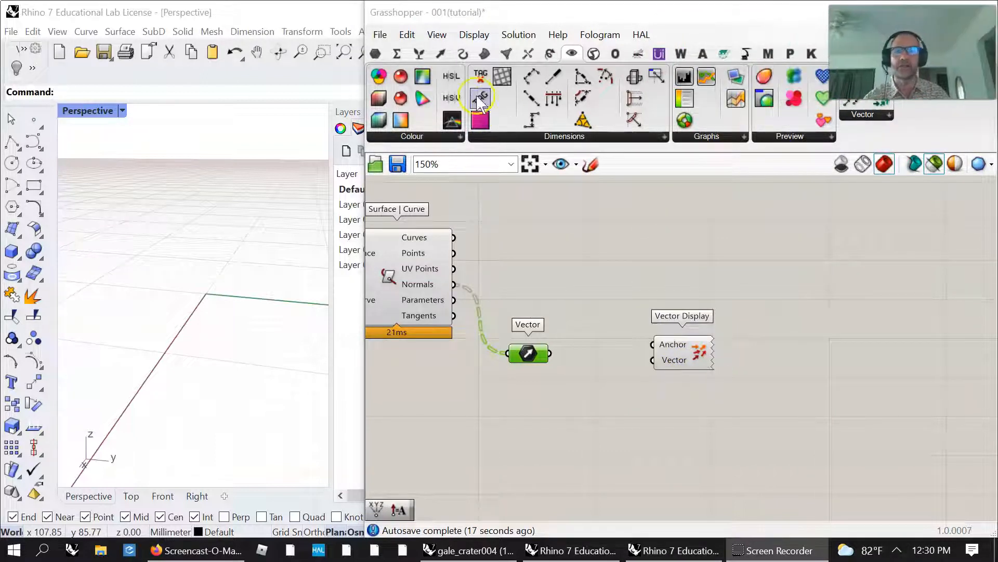
Add an Amplitude component between the Vector parameter and Vector Display's Vector input, and anchor the display to Surface | Curve's Points output
{"action": "left_click", "coordinate": [441, 53]}
{"action": "left_click", "coordinate": [912, 137]}
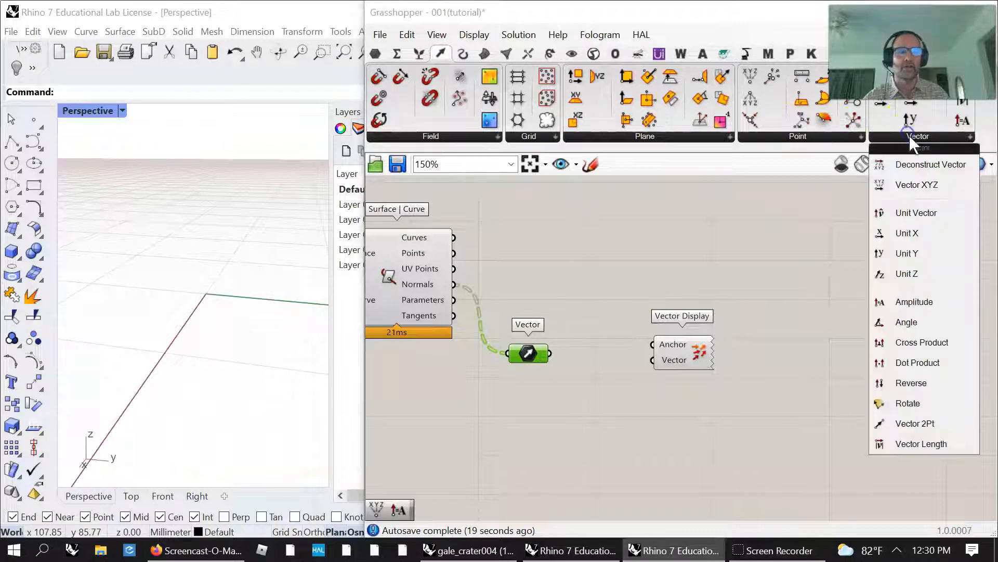
{"action": "left_click_drag", "start_coordinate": [914, 302], "coordinate": [596, 404]}
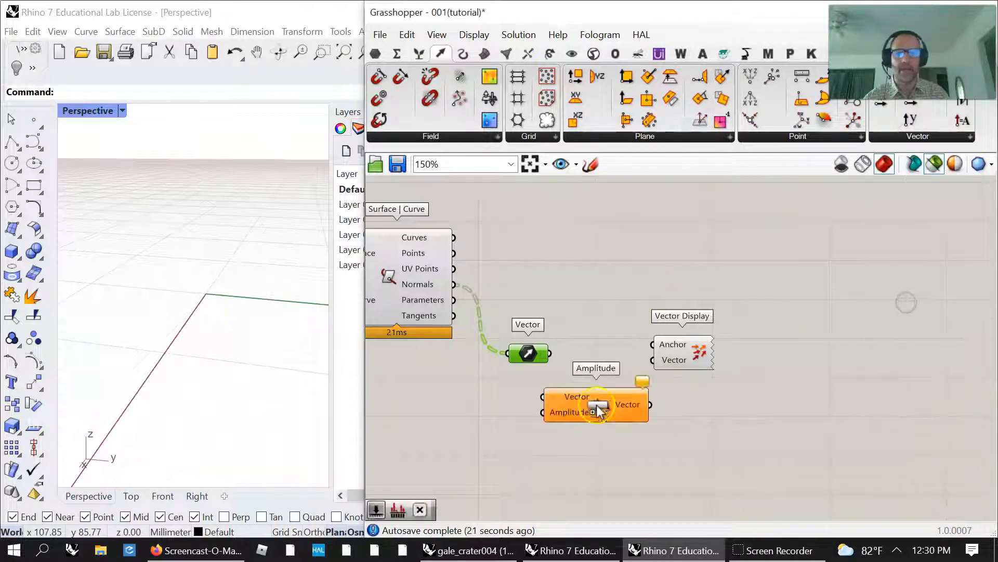
{"action": "left_click_drag", "start_coordinate": [550, 353], "coordinate": [547, 393]}
{"action": "left_click_drag", "start_coordinate": [650, 404], "coordinate": [652, 360]}
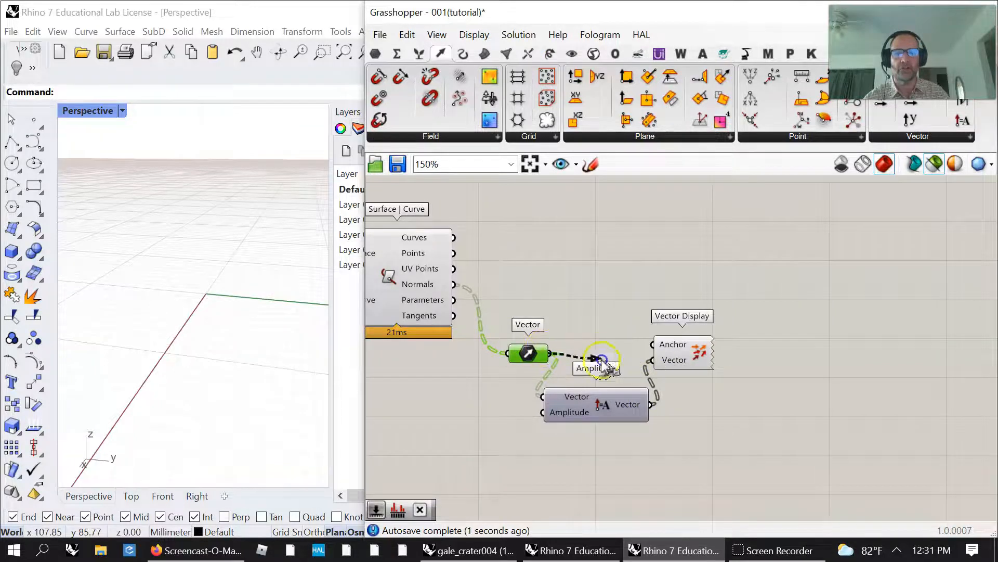
{"action": "left_click_drag", "start_coordinate": [454, 254], "coordinate": [653, 344]}
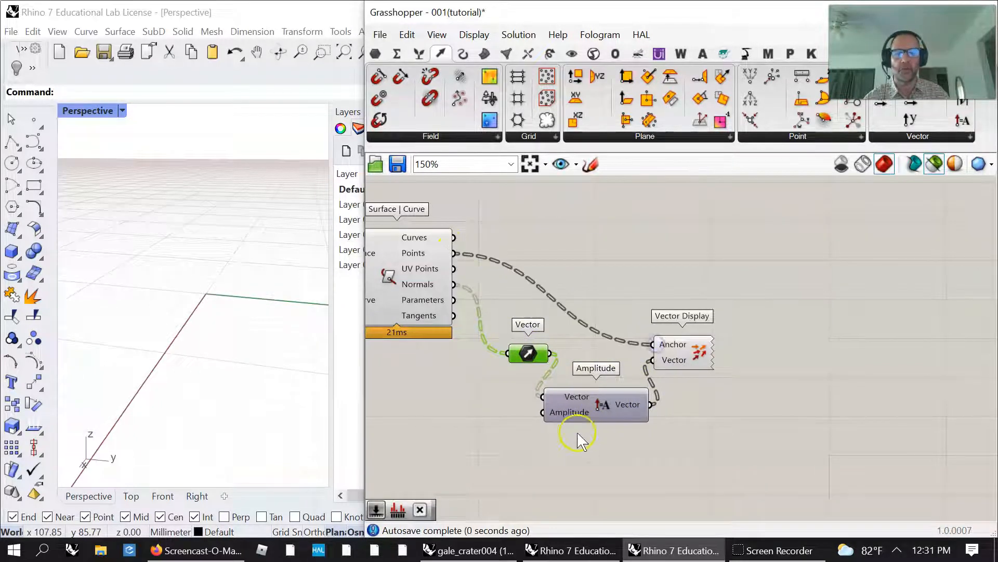
Connect the vector_amplitude slider to the Amplitude input of the Amplitude component
{"action": "right_click_drag", "start_coordinate": [572, 437], "coordinate": [680, 386]}
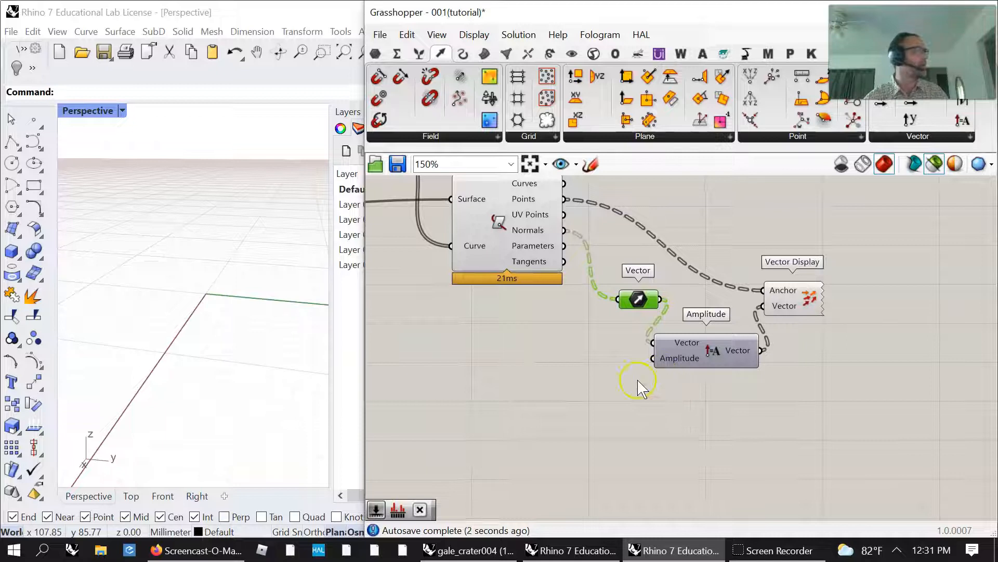
{"action": "scroll", "coordinate": [530, 400], "scroll_direction": "down", "scroll_amount": 4}
{"action": "right_click_drag", "start_coordinate": [498, 394], "coordinate": [705, 376]}
{"action": "scroll", "coordinate": [568, 372], "scroll_direction": "down", "scroll_amount": 4}
{"action": "right_click_drag", "start_coordinate": [416, 391], "coordinate": [685, 392]}
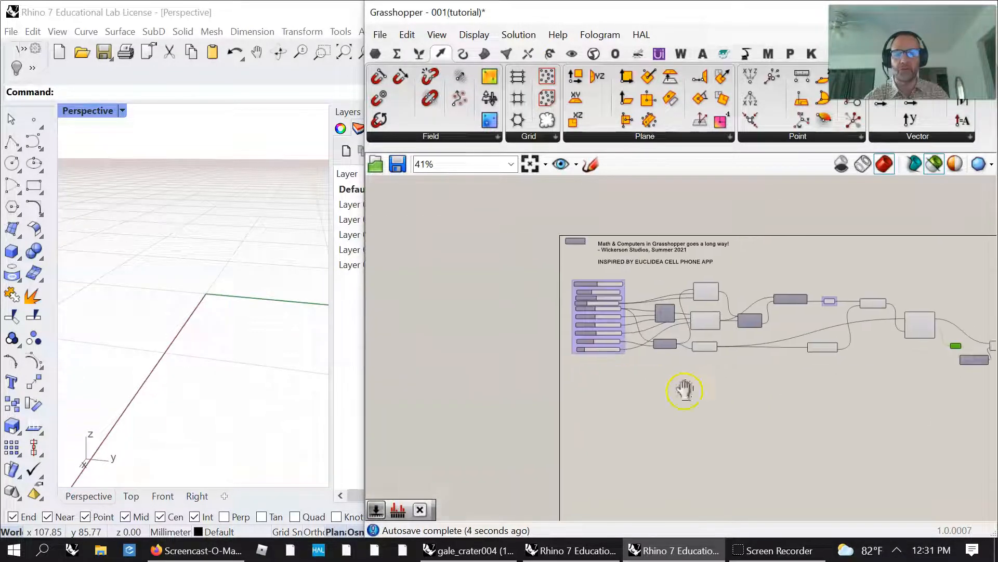
{"action": "scroll", "coordinate": [635, 318], "scroll_direction": "up", "scroll_amount": 8}
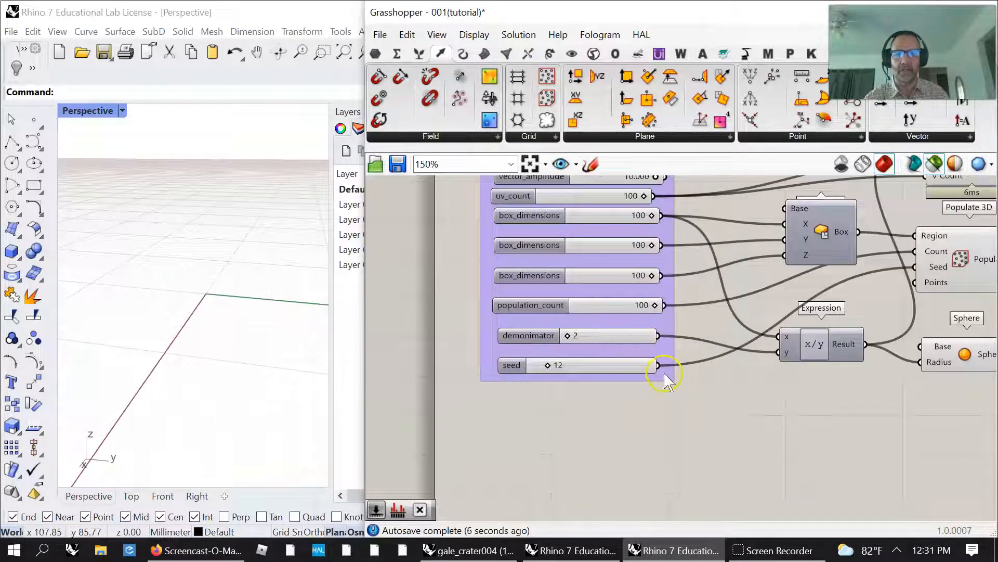
{"action": "right_click_drag", "start_coordinate": [624, 388], "coordinate": [590, 396]}
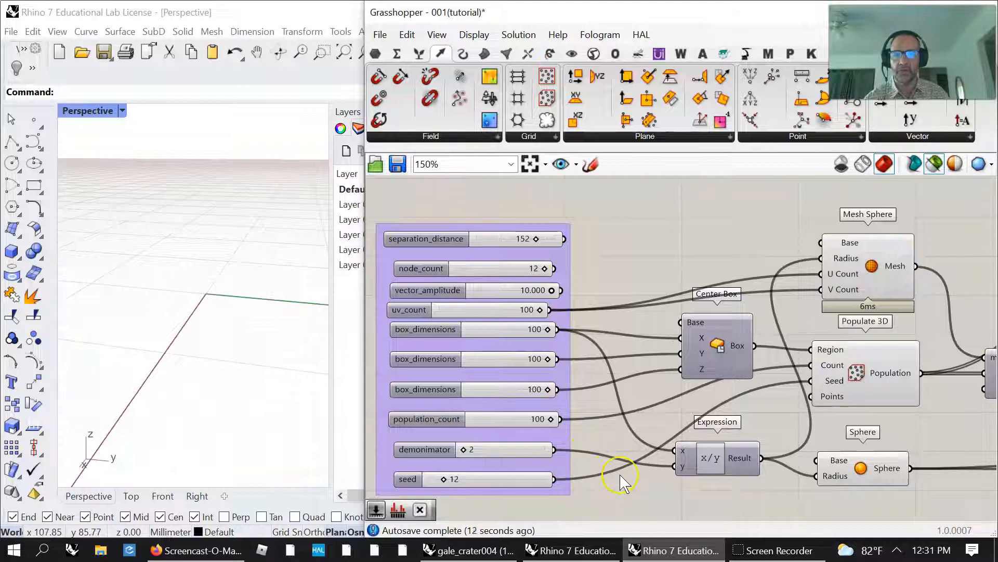
{"action": "left_click_drag", "start_coordinate": [562, 291], "coordinate": [924, 516]}
{"action": "left_click_drag", "start_coordinate": [996, 518], "coordinate": [768, 398]}
{"action": "scroll", "coordinate": [465, 359], "scroll_direction": "down", "scroll_amount": 3}
{"action": "scroll", "coordinate": [907, 476], "scroll_direction": "up", "scroll_amount": 3}
{"action": "scroll", "coordinate": [529, 351], "scroll_direction": "down", "scroll_amount": 4}
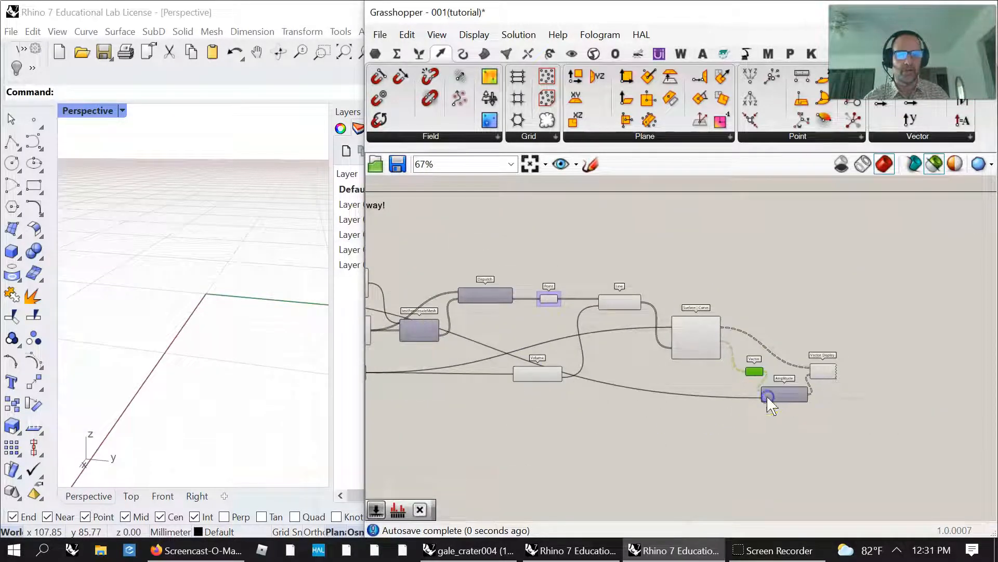
Select Vector Display and examine the normal arrows around the sphere in the Rhino viewport
{"action": "left_click", "coordinate": [824, 372]}
{"action": "scroll", "coordinate": [238, 368], "scroll_direction": "up", "scroll_amount": 5}
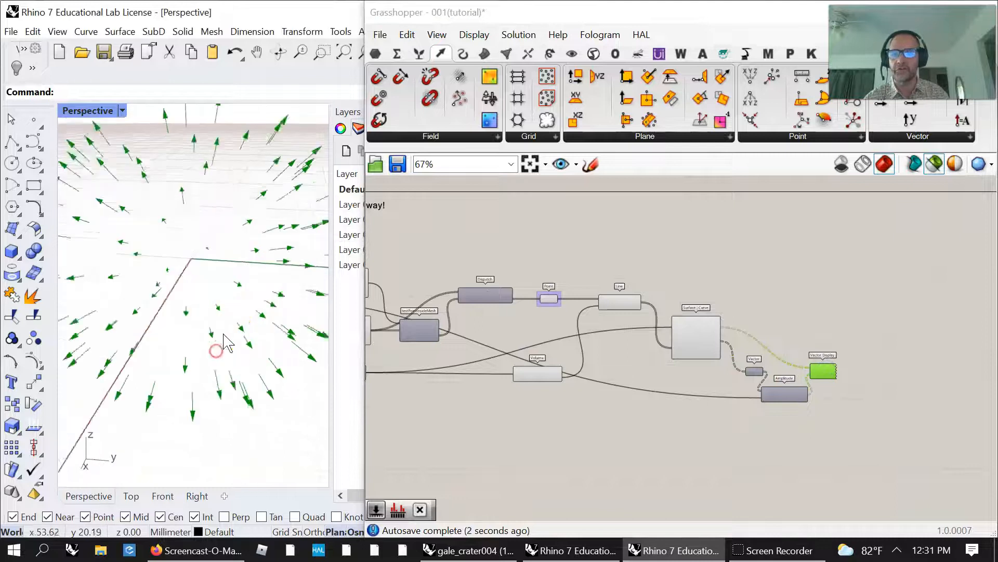
{"action": "scroll", "coordinate": [229, 325], "scroll_direction": "down", "scroll_amount": 5}
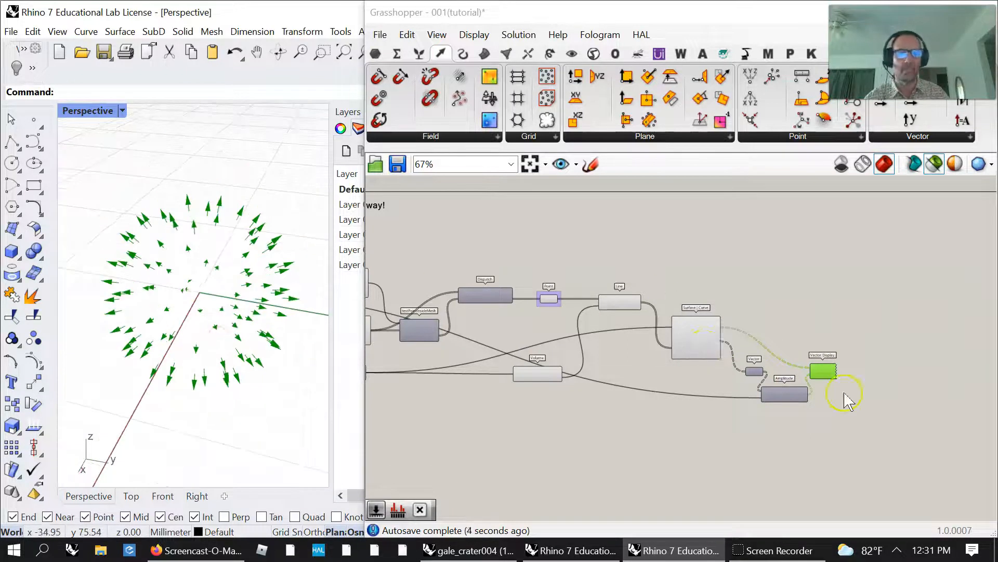
Place a Plane Normal component just above Vector Display
{"action": "scroll", "coordinate": [846, 401], "scroll_direction": "up", "scroll_amount": 3}
{"action": "left_click_drag", "start_coordinate": [761, 351], "coordinate": [818, 387]}
{"action": "right_click_drag", "start_coordinate": [781, 334], "coordinate": [625, 382]}
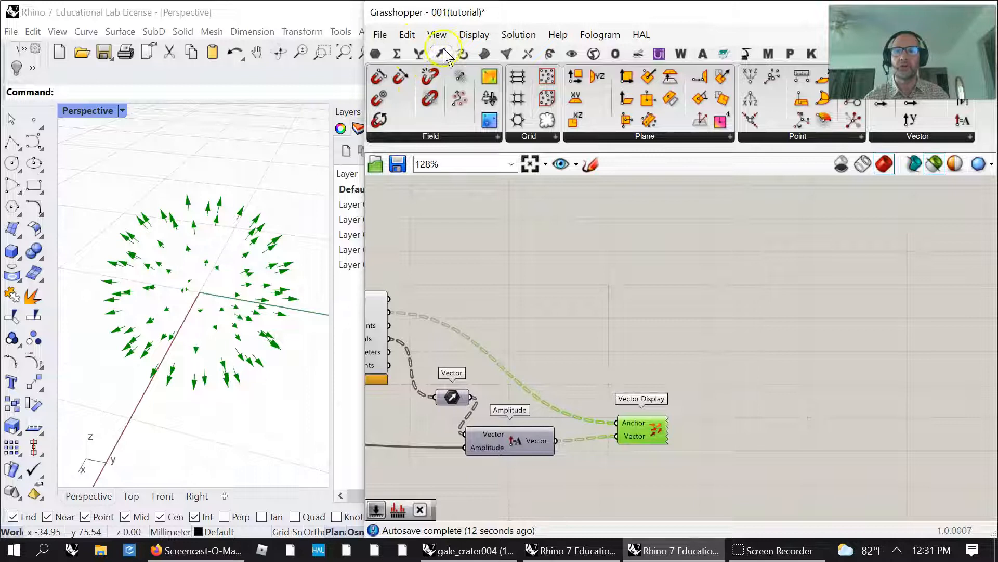
{"action": "left_click", "coordinate": [645, 136]}
{"action": "left_click_drag", "start_coordinate": [736, 270], "coordinate": [639, 364]}
{"action": "right_click_drag", "start_coordinate": [605, 374], "coordinate": [741, 374]}
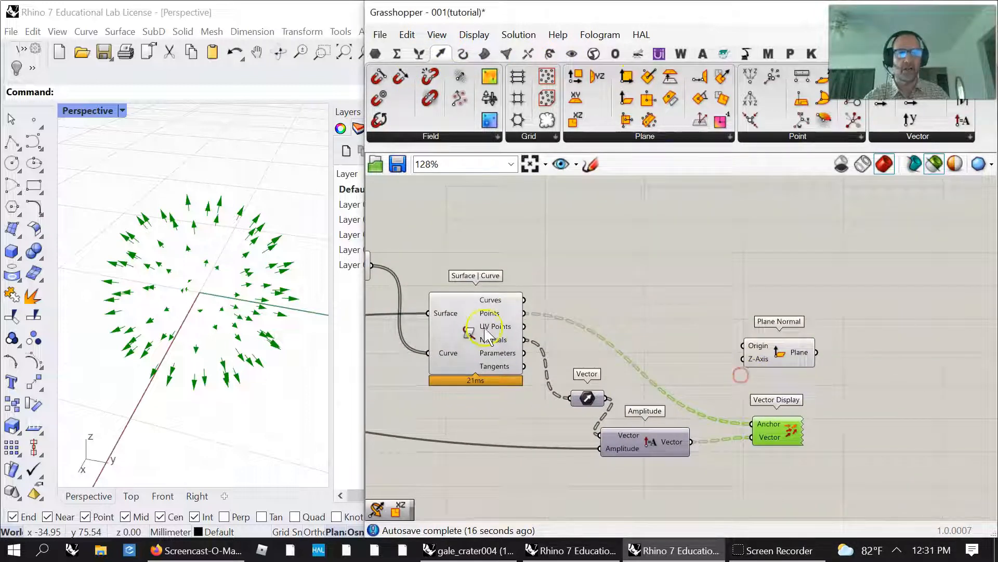
Connect Surface | Curve's Points output to Plane Normal's Origin and its Normals output to Z-Axis, and check the planes in the viewport
{"action": "mouse_move", "coordinate": [519, 317]}
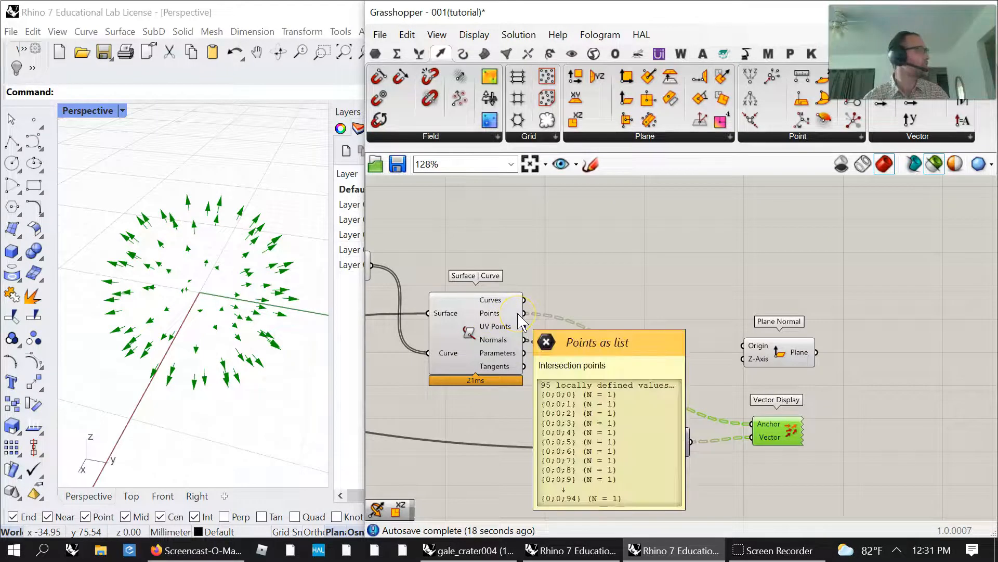
{"action": "left_click_drag", "start_coordinate": [524, 314], "coordinate": [744, 346]}
{"action": "left_click_drag", "start_coordinate": [527, 346], "coordinate": [745, 359]}
{"action": "scroll", "coordinate": [233, 339], "scroll_direction": "down", "scroll_amount": 3}
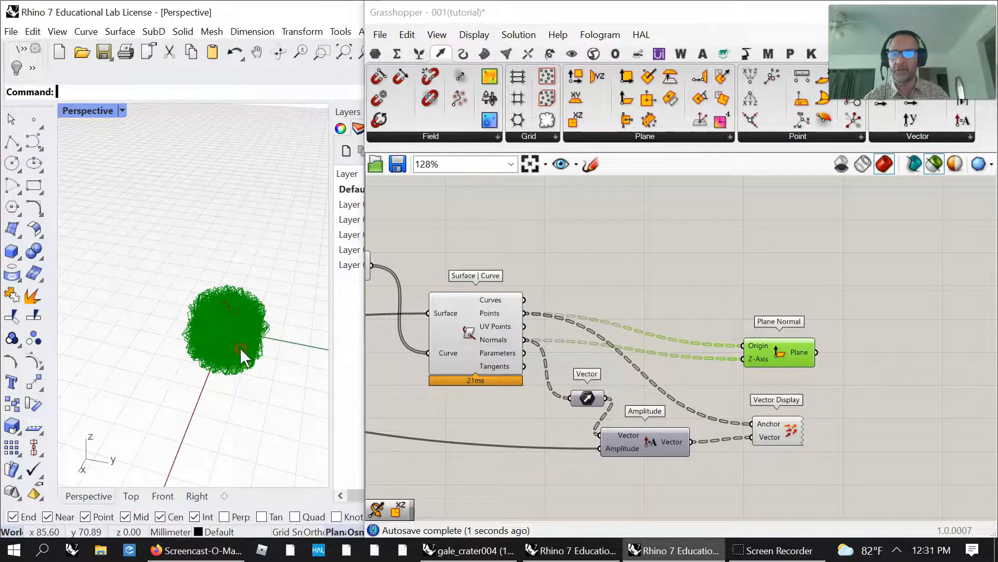
{"action": "scroll", "coordinate": [218, 333], "scroll_direction": "up", "scroll_amount": 6}
{"action": "scroll", "coordinate": [239, 334], "scroll_direction": "down", "scroll_amount": 4}
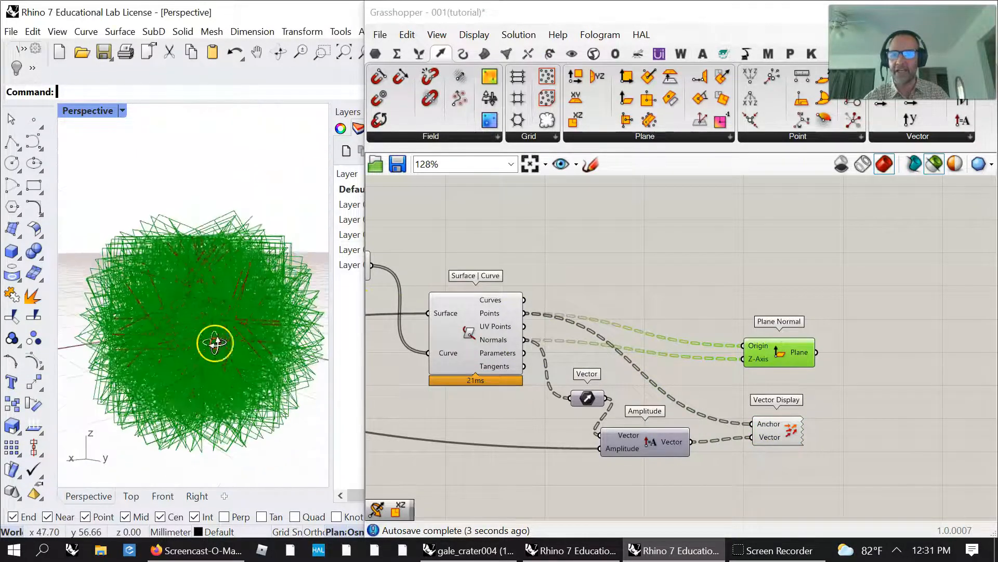
Reduce the preview plane size so the planes read as small separate squares on the sphere, and inspect them up close
{"action": "left_click", "coordinate": [474, 35]}
{"action": "mouse_move", "coordinate": [552, 271]}
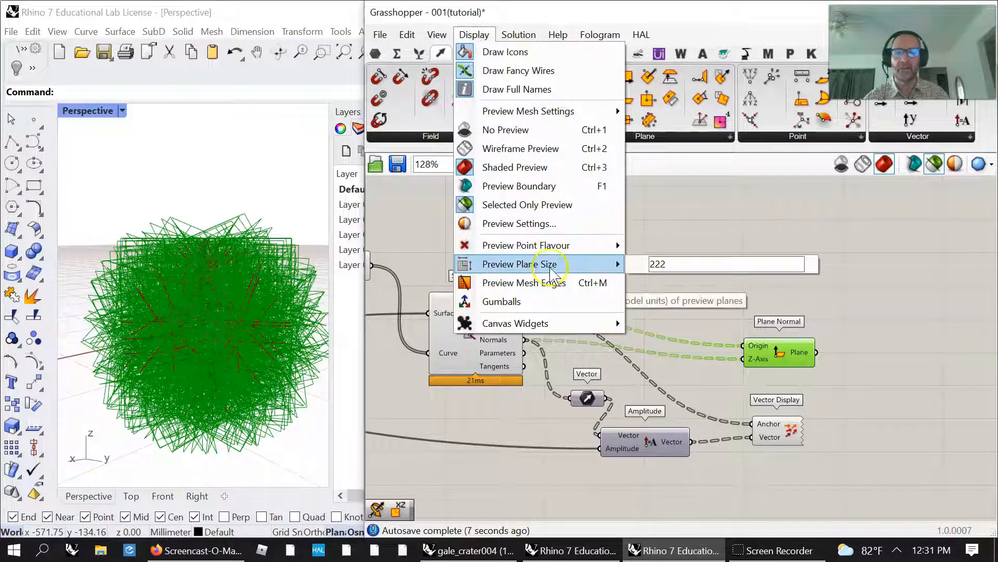
{"action": "left_click", "coordinate": [670, 266]}
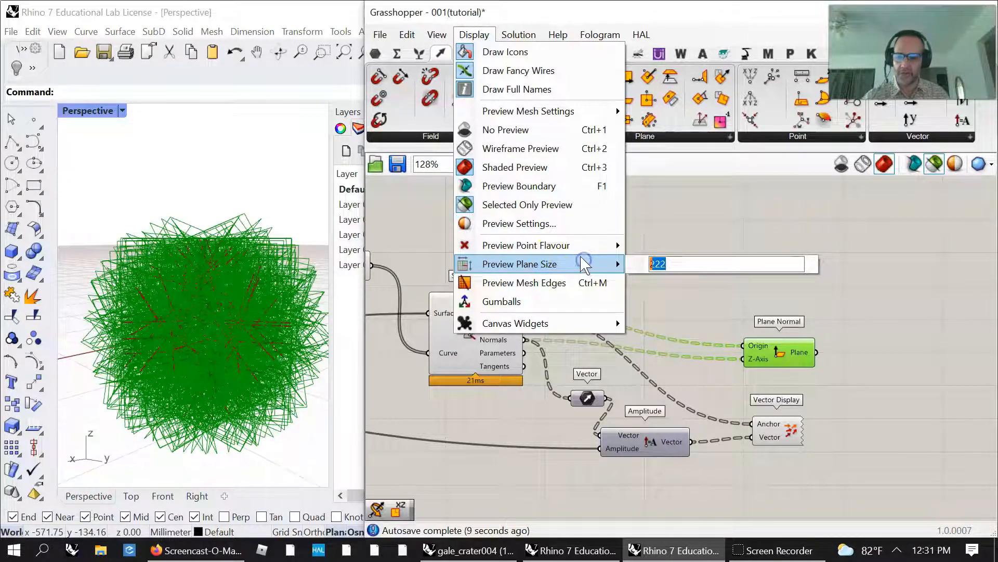
{"action": "key", "text": "Return"}
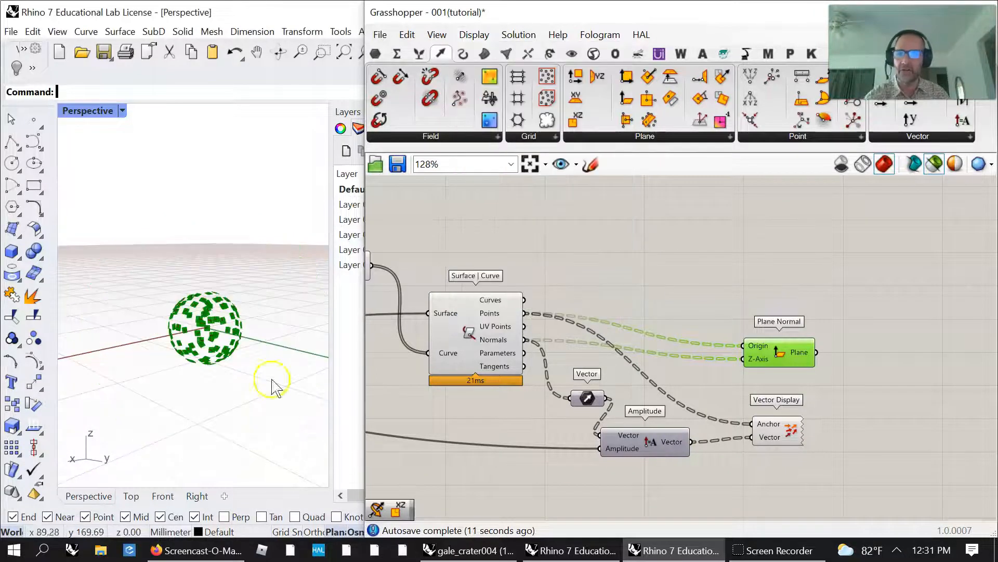
{"action": "scroll", "coordinate": [269, 383], "scroll_direction": "up", "scroll_amount": 5}
{"action": "scroll", "coordinate": [232, 335], "scroll_direction": "down", "scroll_amount": 5}
{"action": "scroll", "coordinate": [242, 358], "scroll_direction": "up", "scroll_amount": 5}
{"action": "scroll", "coordinate": [190, 311], "scroll_direction": "down", "scroll_amount": 8}
{"action": "right_click_drag", "start_coordinate": [168, 279], "coordinate": [158, 298]}
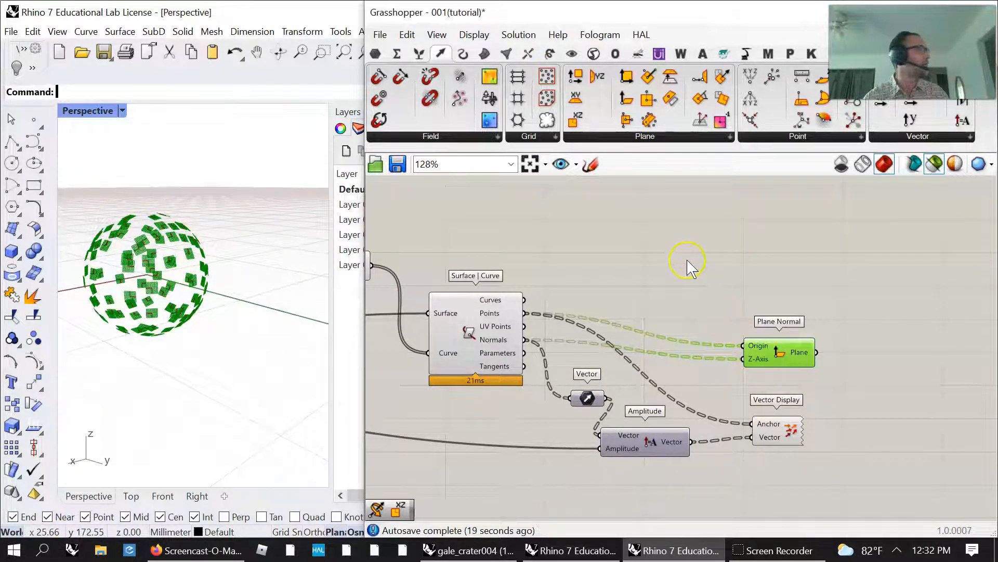
Add a Point parameter above Plane Normal, connect Surface | Curve's Points output to it, and simplify its data
{"action": "left_click", "coordinate": [375, 54]}
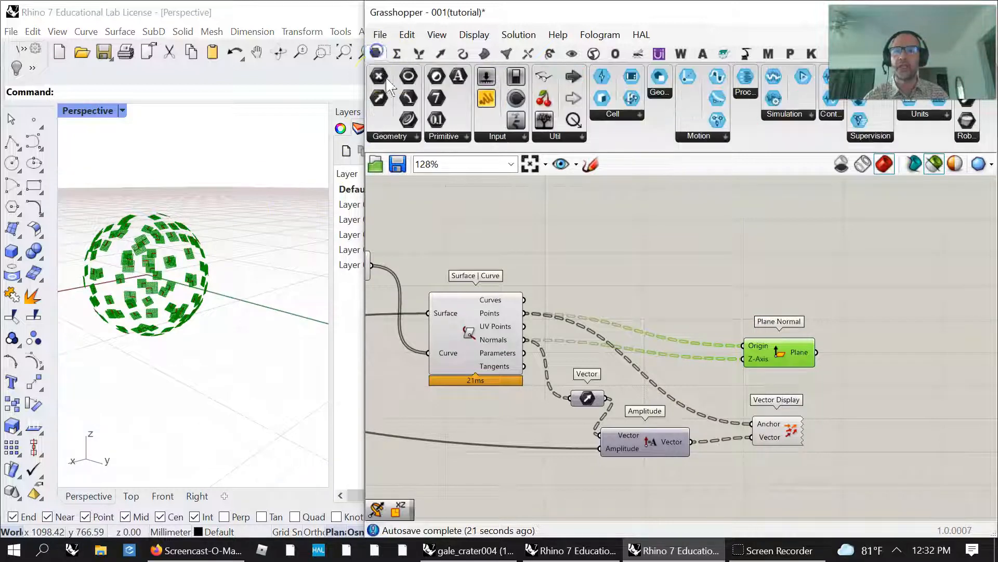
{"action": "left_click_drag", "start_coordinate": [780, 300], "coordinate": [775, 298]}
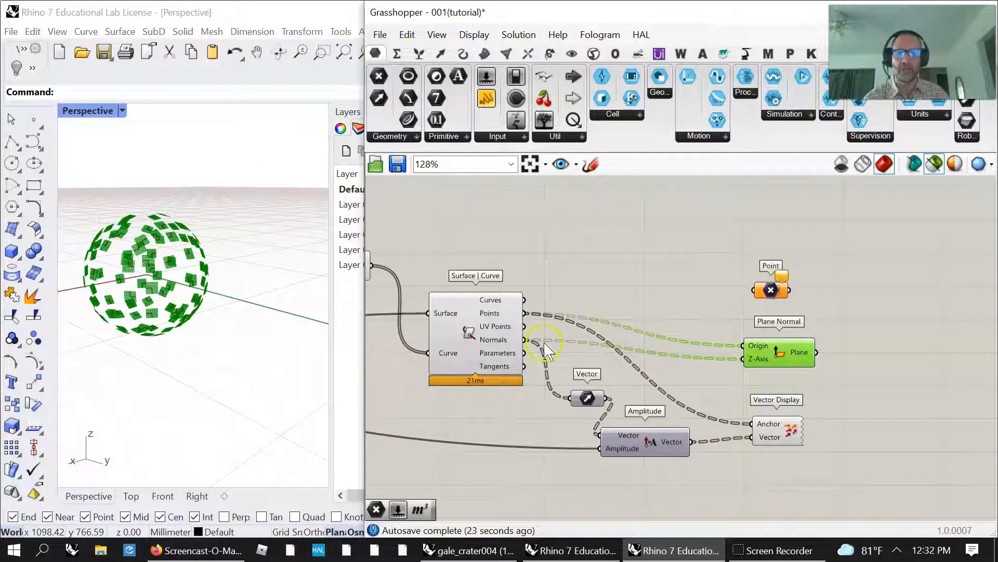
{"action": "left_click_drag", "start_coordinate": [525, 318], "coordinate": [754, 291]}
{"action": "right_click", "coordinate": [770, 290]}
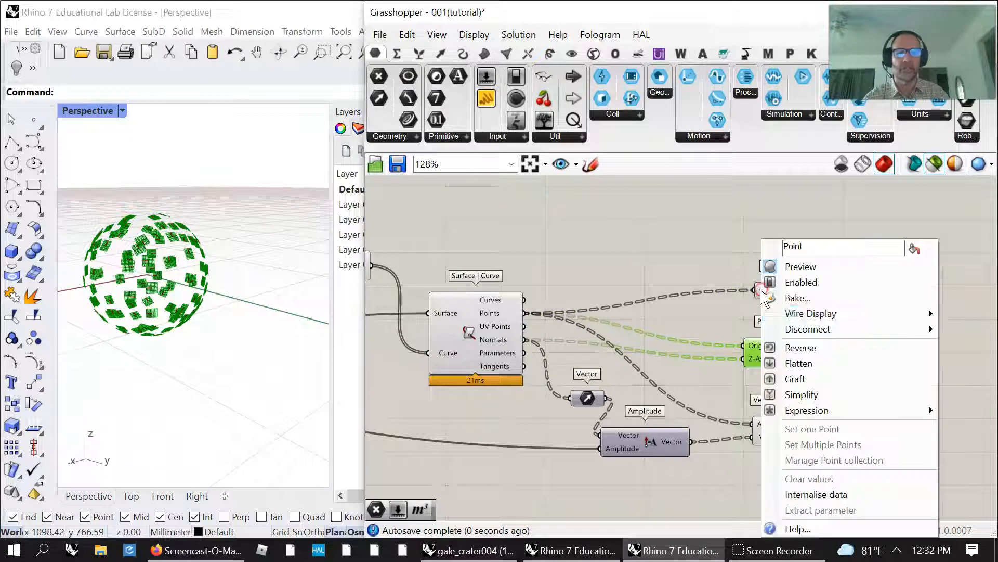
{"action": "left_click", "coordinate": [801, 394]}
Add a Curve and a Line parameter above the Point parameter and connect the Line component's output to both
{"action": "right_click_drag", "start_coordinate": [671, 318], "coordinate": [681, 361]}
{"action": "right_click_drag", "start_coordinate": [646, 290], "coordinate": [749, 288]}
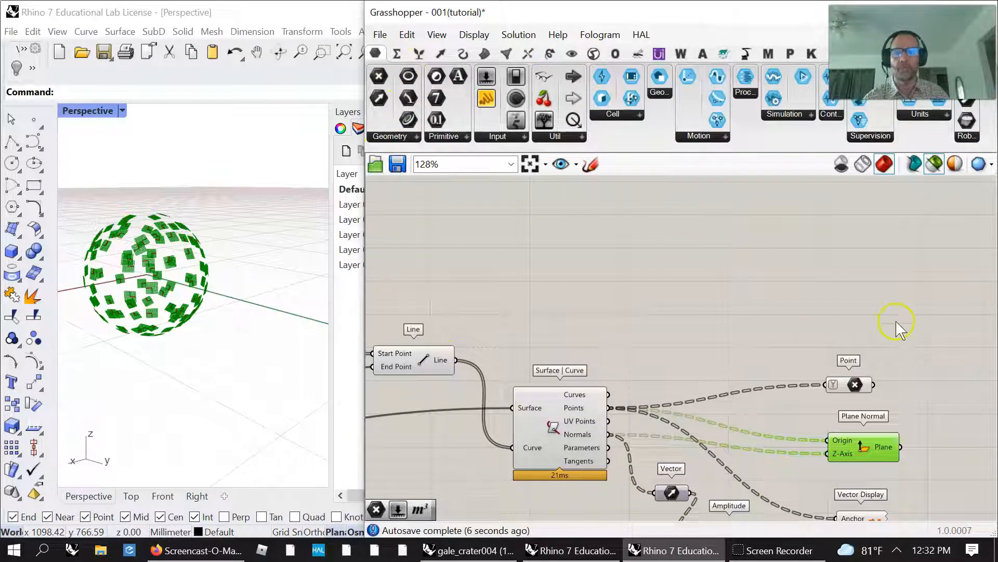
{"action": "left_click_drag", "start_coordinate": [408, 120], "coordinate": [853, 281]}
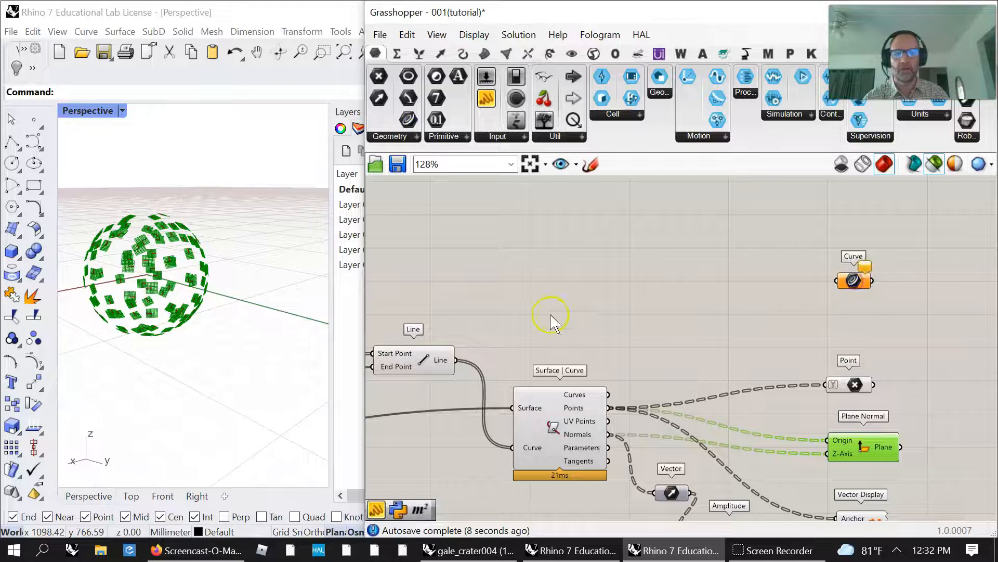
{"action": "left_click_drag", "start_coordinate": [464, 365], "coordinate": [836, 281]}
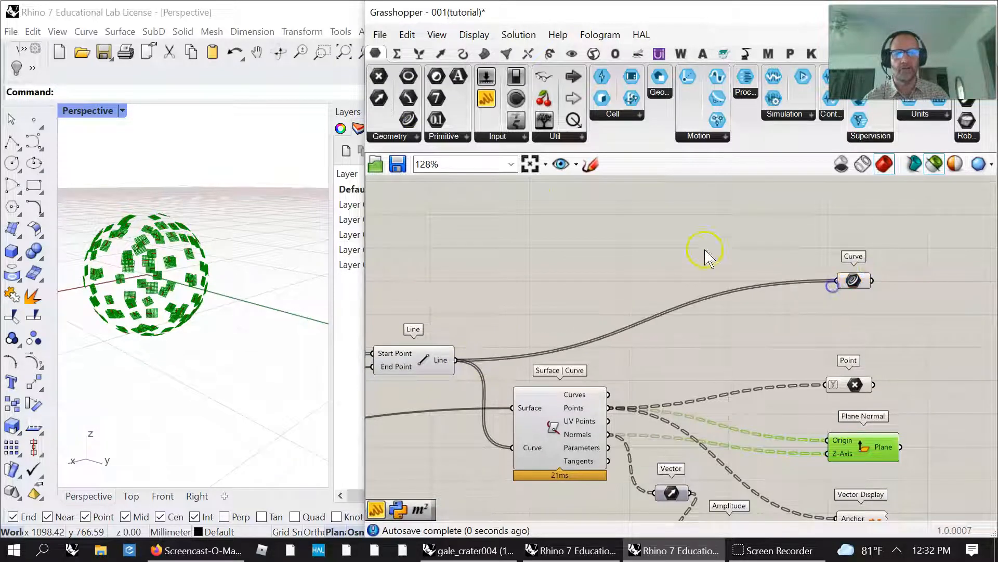
{"action": "left_click", "coordinate": [391, 135]}
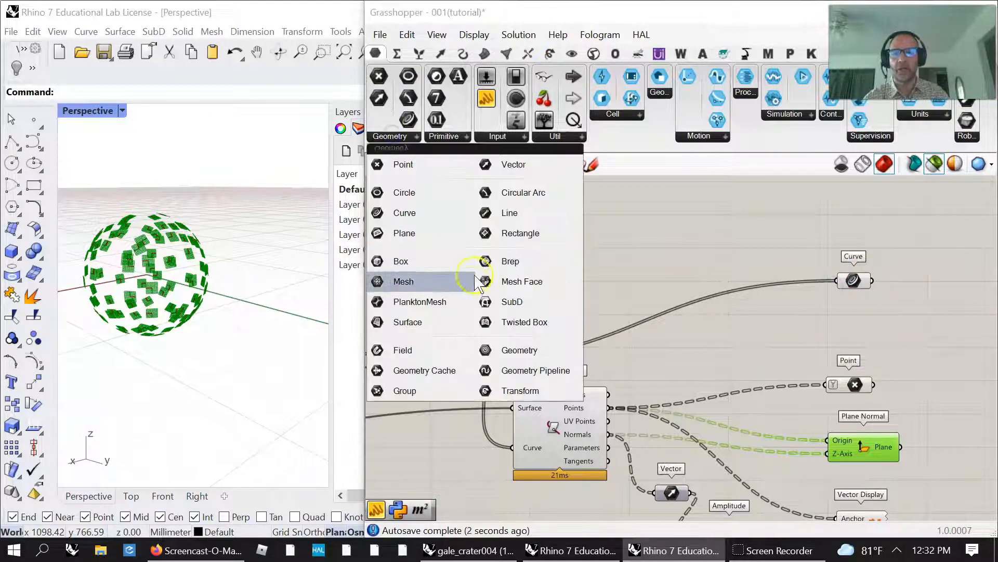
{"action": "left_click_drag", "start_coordinate": [498, 209], "coordinate": [852, 330]}
{"action": "left_click_drag", "start_coordinate": [458, 362], "coordinate": [832, 326]}
Align and evenly distribute Curve, Line, Point, Plane Normal and Vector Display in a column, and group them
{"action": "scroll", "coordinate": [637, 260], "scroll_direction": "down", "scroll_amount": 3}
{"action": "left_click_drag", "start_coordinate": [725, 440], "coordinate": [652, 208]}
{"action": "left_click", "coordinate": [676, 228]}
{"action": "left_click", "coordinate": [675, 217]}
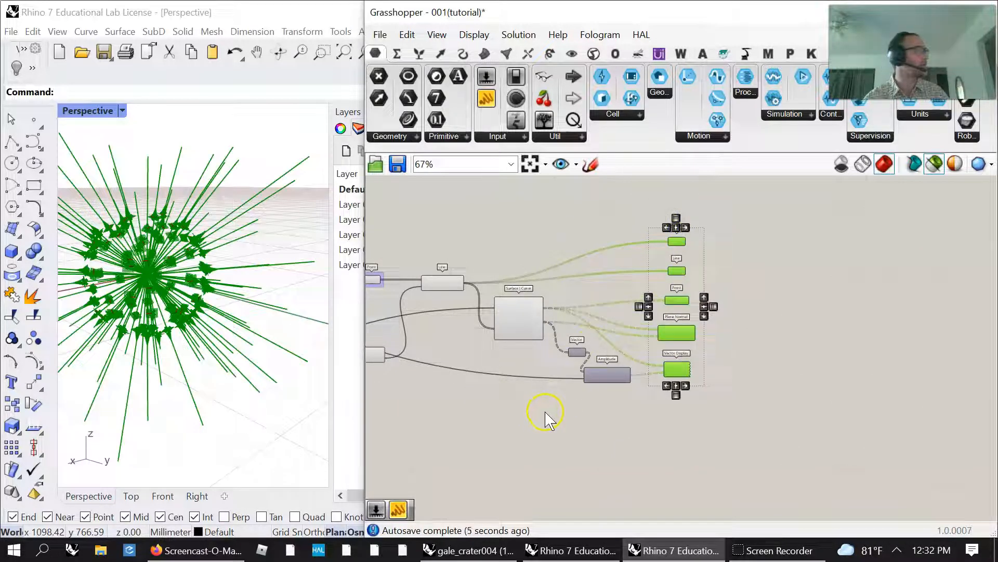
{"action": "right_click", "coordinate": [712, 433]}
{"action": "left_click", "coordinate": [733, 427]}
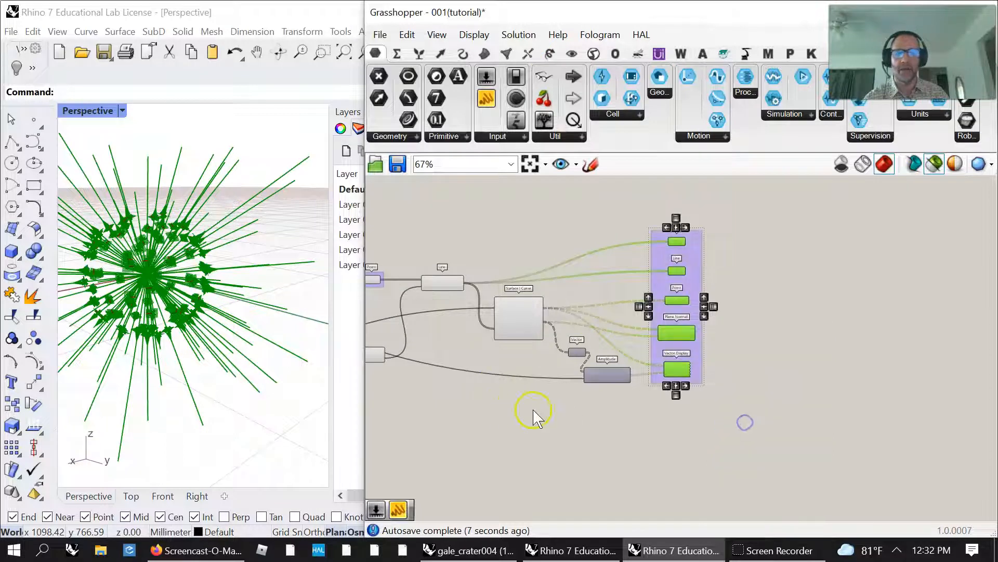
Turn off the preview of all components between the slider group and the output group
{"action": "left_click", "coordinate": [543, 411]}
{"action": "left_click", "coordinate": [663, 333]}
{"action": "right_click_drag", "start_coordinate": [484, 411], "coordinate": [720, 438]}
{"action": "scroll", "coordinate": [641, 467], "scroll_direction": "down", "scroll_amount": 3}
{"action": "left_click_drag", "start_coordinate": [759, 451], "coordinate": [509, 312]}
{"action": "right_click", "coordinate": [526, 244]}
{"action": "left_click", "coordinate": [540, 263]}
{"action": "left_click", "coordinate": [661, 309]}
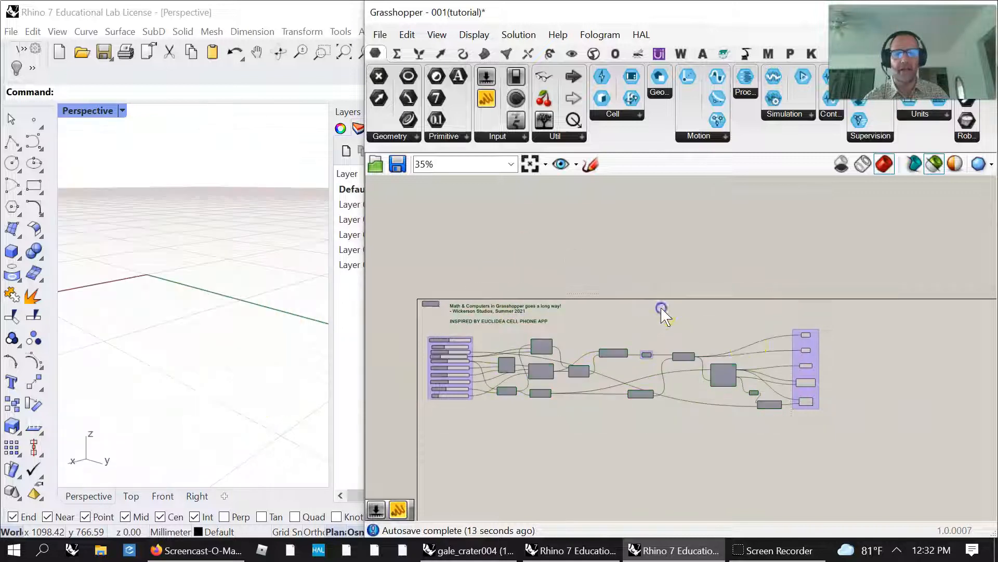
Switch off selected-only preview so the output group's geometry is drawn without being selected
{"action": "left_click_drag", "start_coordinate": [834, 424], "coordinate": [806, 309]}
{"action": "left_click", "coordinate": [934, 164]}
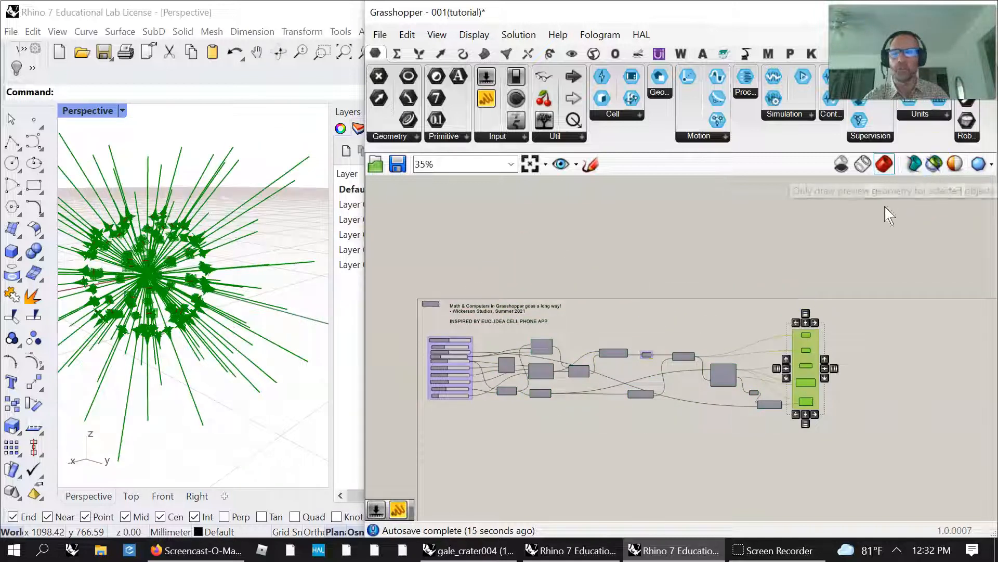
{"action": "left_click", "coordinate": [847, 277]}
{"action": "left_click", "coordinate": [934, 164]}
{"action": "left_click", "coordinate": [935, 164]}
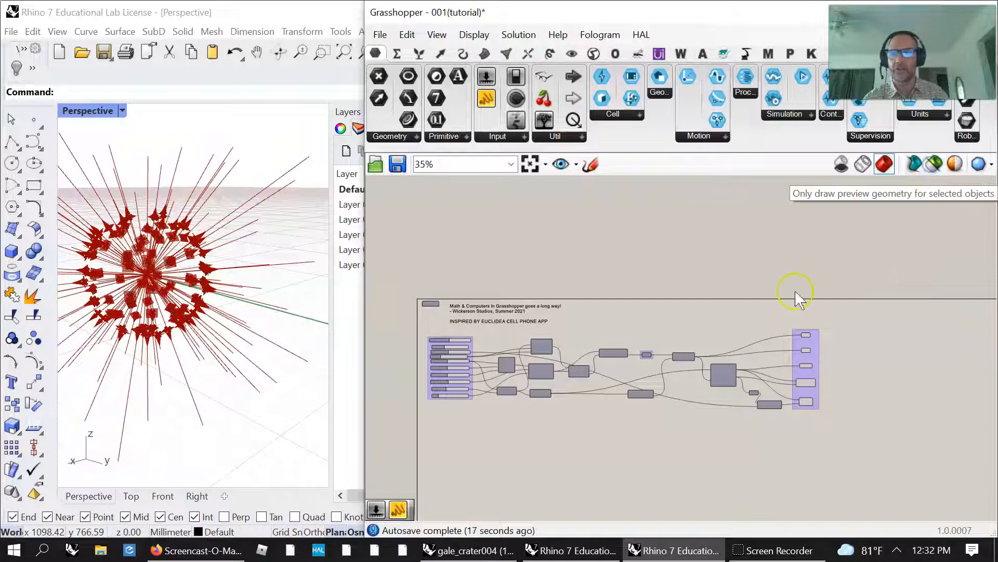
Select Vector Display, Plane Normal and the Point parameter in turn to check each one's highlighted preview
{"action": "left_click", "coordinate": [806, 402]}
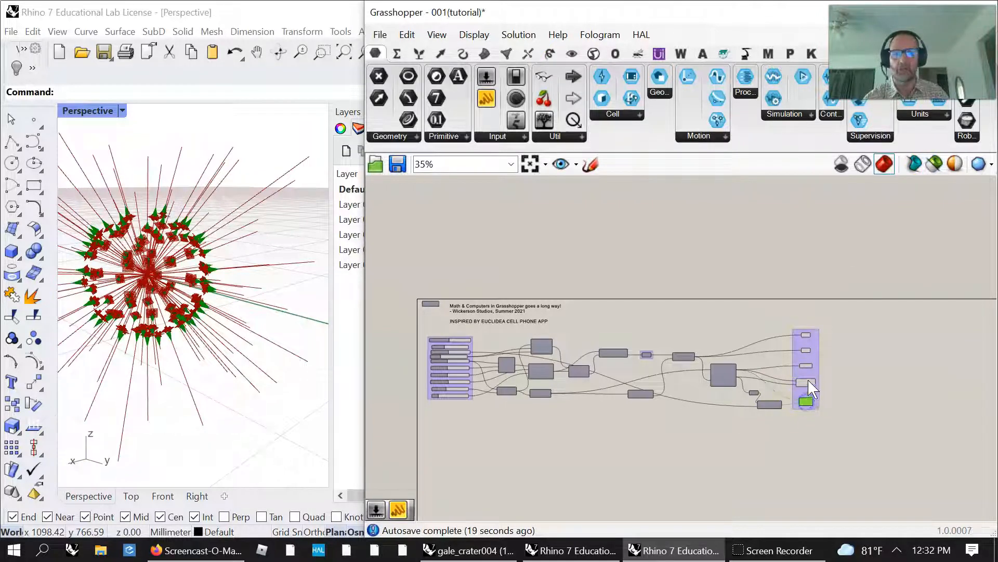
{"action": "left_click", "coordinate": [806, 382]}
{"action": "left_click", "coordinate": [806, 366]}
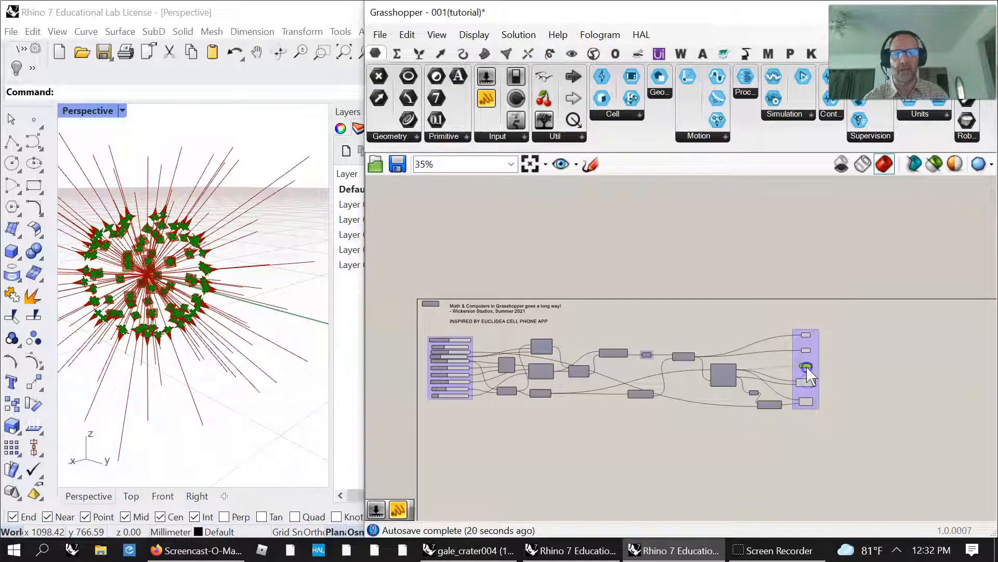
In the viewport settings, set the document materials to blue (R 9, G 110, B 255) for selected geometry and orange for normal geometry
{"action": "right_click", "coordinate": [627, 466]}
{"action": "left_click", "coordinate": [660, 495]}
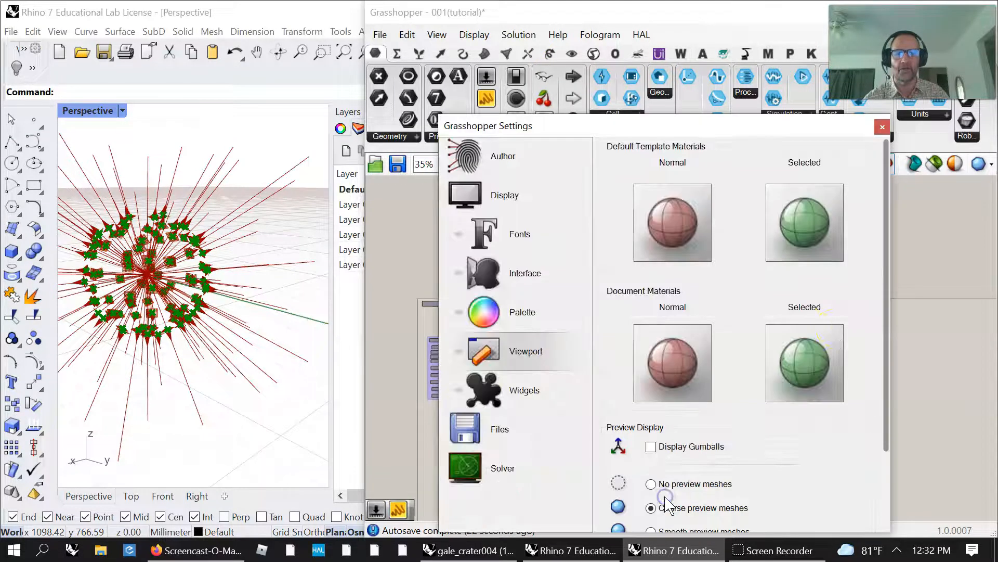
{"action": "left_click", "coordinate": [804, 353]}
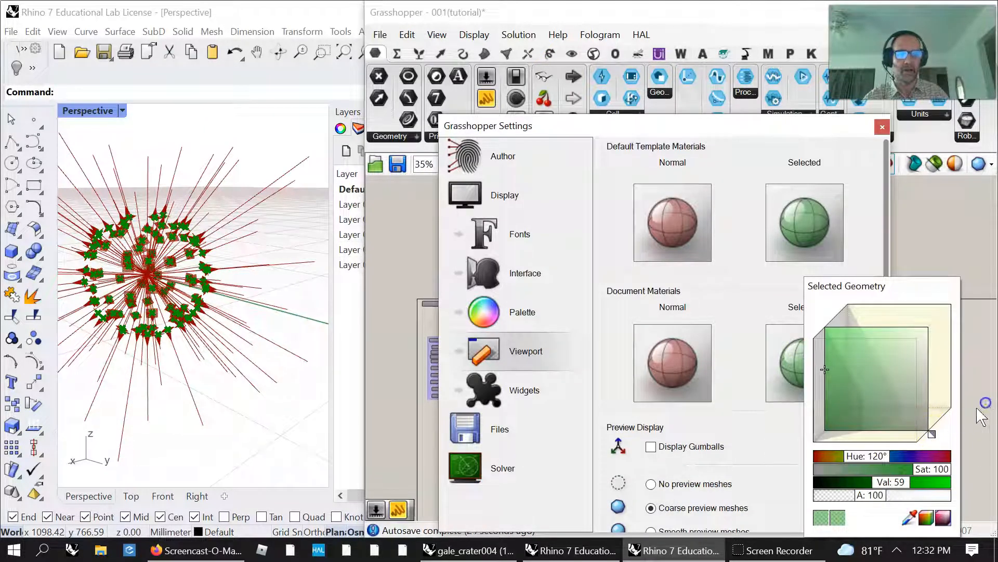
{"action": "left_click_drag", "start_coordinate": [932, 434], "coordinate": [966, 401]}
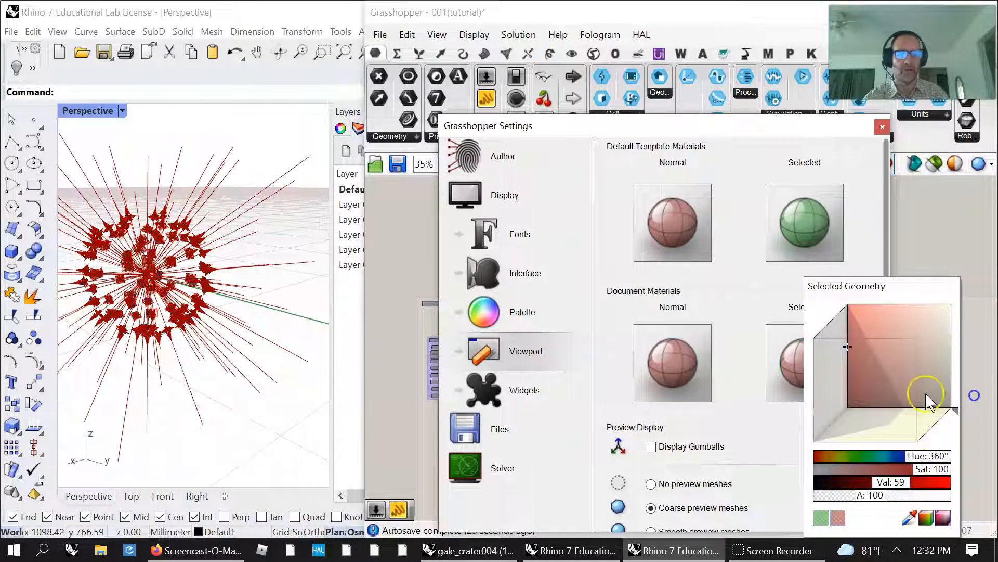
{"action": "left_click", "coordinate": [925, 519]}
{"action": "left_click_drag", "start_coordinate": [918, 443], "coordinate": [980, 401]}
{"action": "left_click", "coordinate": [892, 404]}
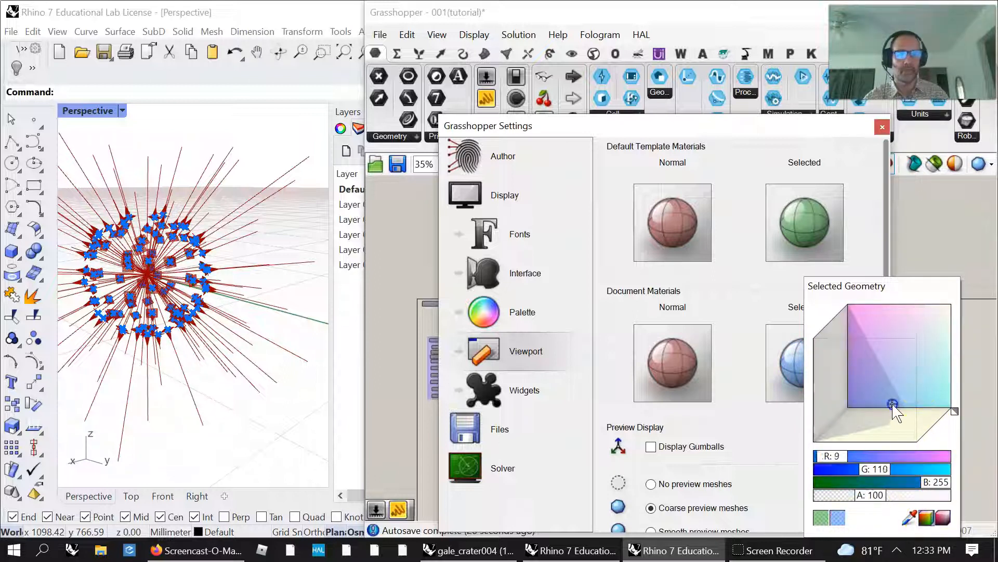
{"action": "left_click", "coordinate": [659, 379]}
{"action": "left_click", "coordinate": [718, 341]}
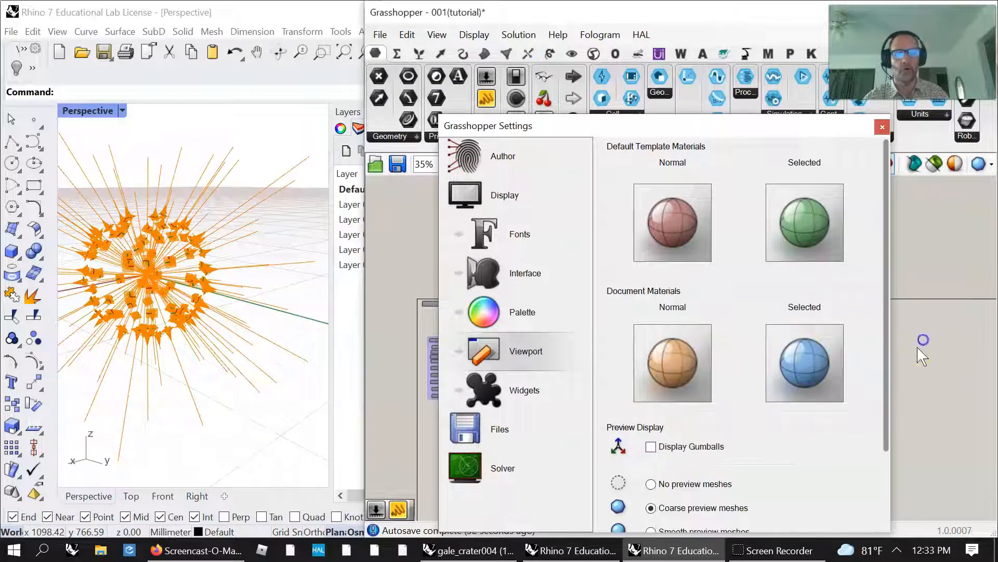
Close the settings and examine the output group's recoloured geometry preview in the perspective viewport
{"action": "left_click", "coordinate": [883, 127]}
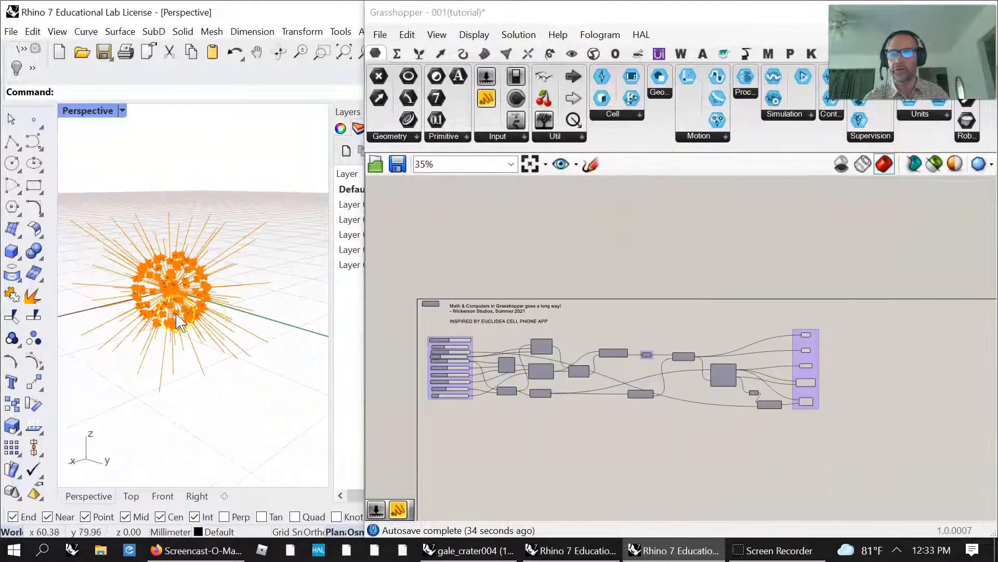
{"action": "scroll", "coordinate": [229, 318], "scroll_direction": "up", "scroll_amount": 3}
{"action": "scroll", "coordinate": [747, 402], "scroll_direction": "down", "scroll_amount": 1}
{"action": "right_click_drag", "start_coordinate": [747, 401], "coordinate": [603, 379]}
{"action": "scroll", "coordinate": [603, 378], "scroll_direction": "up", "scroll_amount": 3}
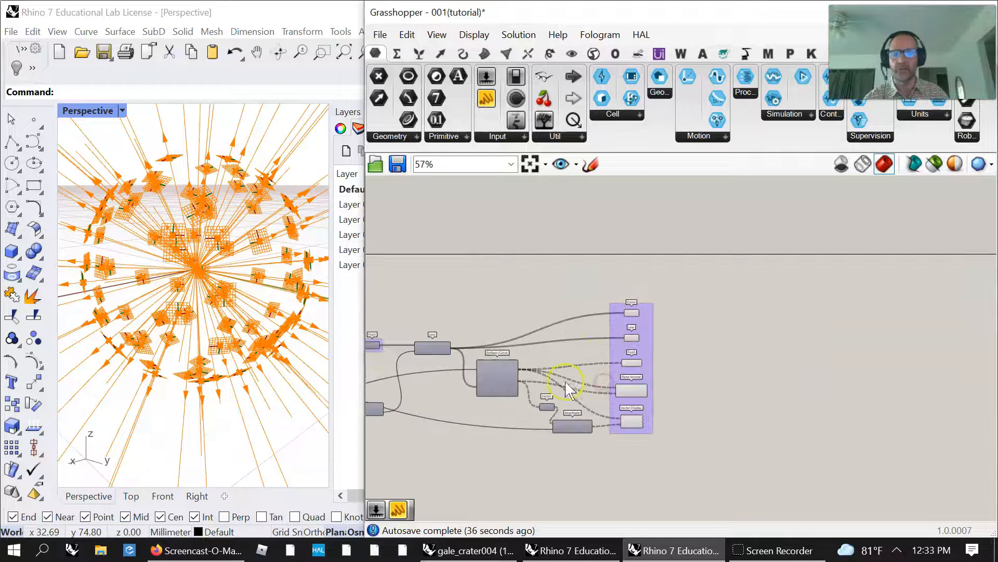
{"action": "scroll", "coordinate": [615, 403], "scroll_direction": "up", "scroll_amount": 2}
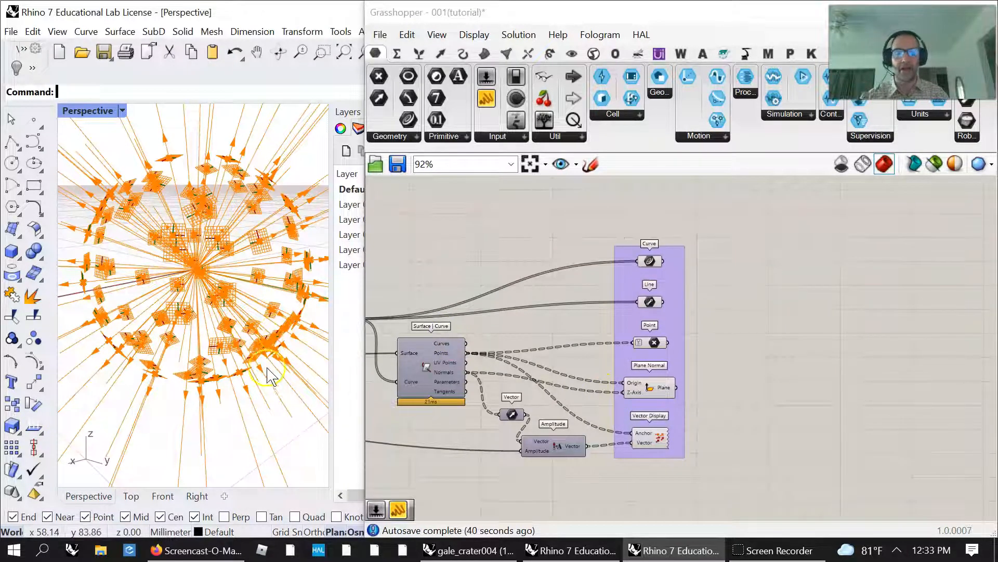
{"action": "scroll", "coordinate": [544, 338], "scroll_direction": "down", "scroll_amount": 1}
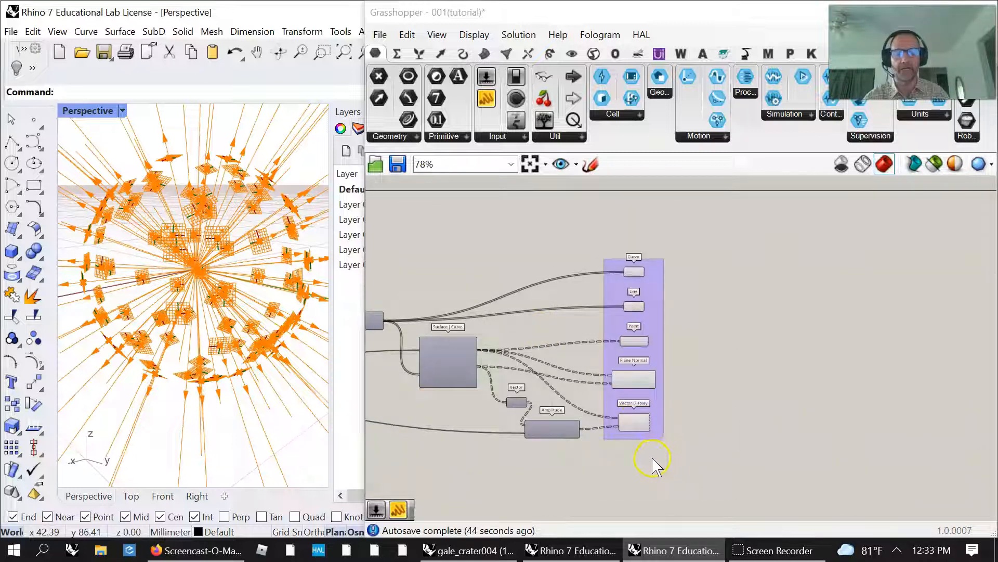
{"action": "left_click", "coordinate": [607, 263]}
{"action": "left_click", "coordinate": [496, 267]}
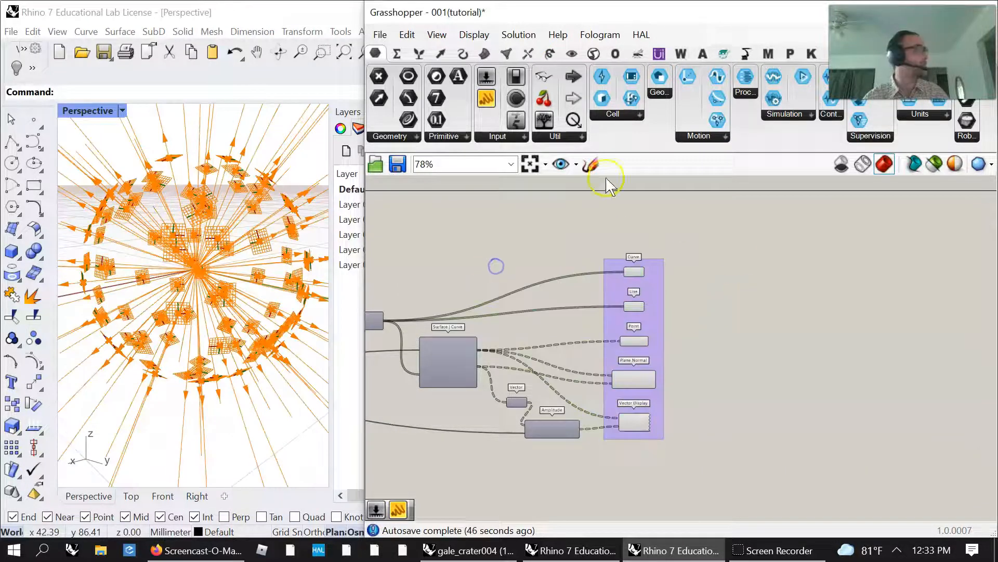
{"action": "key", "text": "alt+Tab"}
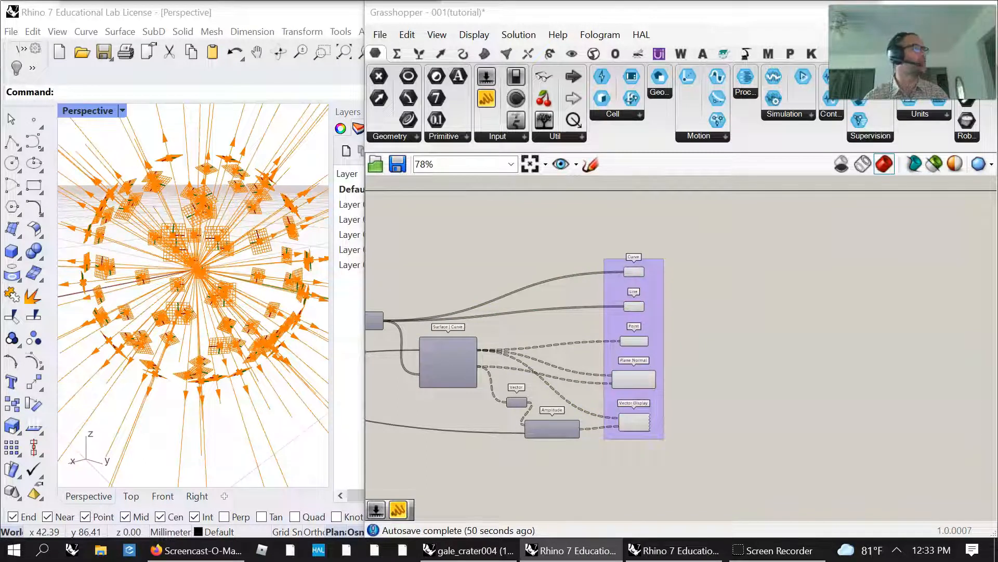
{"action": "scroll", "coordinate": [631, 312], "scroll_direction": "up", "scroll_amount": 5}
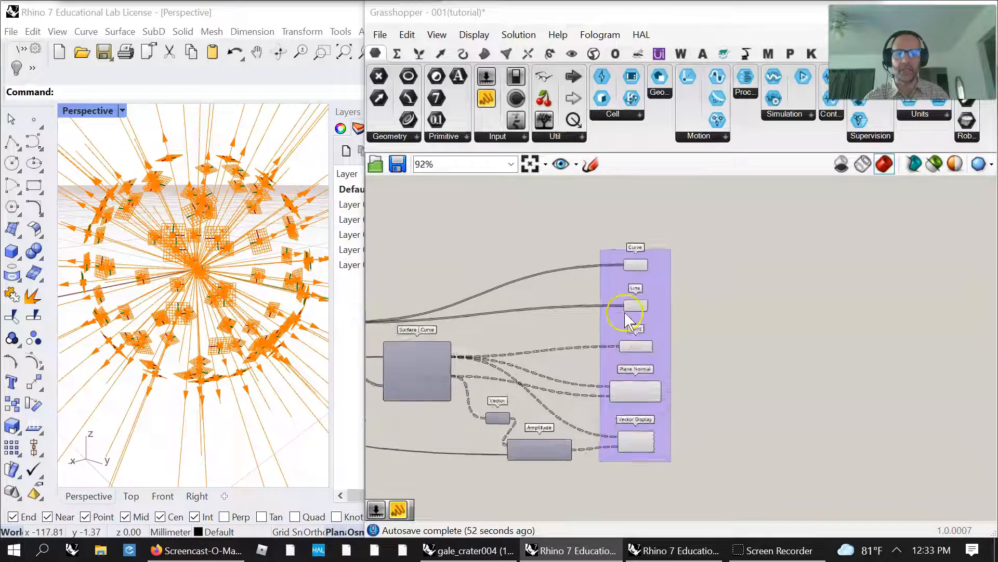
{"action": "left_click", "coordinate": [570, 291]}
{"action": "scroll", "coordinate": [564, 319], "scroll_direction": "down", "scroll_amount": 3}
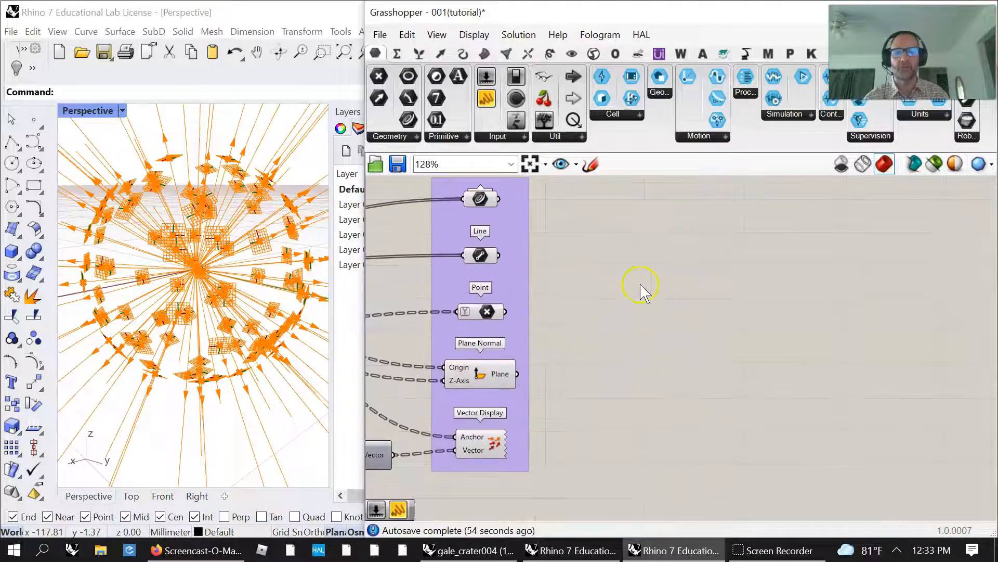
{"action": "left_click", "coordinate": [396, 52]}
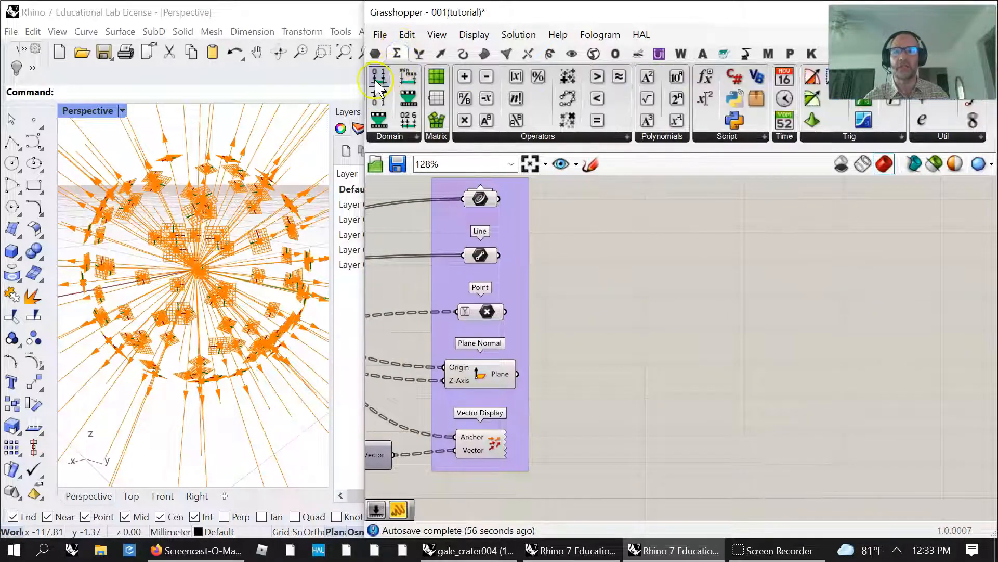
{"action": "left_click_drag", "start_coordinate": [770, 291], "coordinate": [763, 299]}
{"action": "left_click_drag", "start_coordinate": [505, 311], "coordinate": [803, 304]}
{"action": "left_click", "coordinate": [801, 297]}
{"action": "key", "text": "Delete"}
Add a List Item component, feed it the grouped Point parameter and flatten its List input
{"action": "left_click", "coordinate": [419, 53]}
{"action": "left_click_drag", "start_coordinate": [382, 83], "coordinate": [831, 302]}
{"action": "left_click_drag", "start_coordinate": [505, 311], "coordinate": [794, 302]}
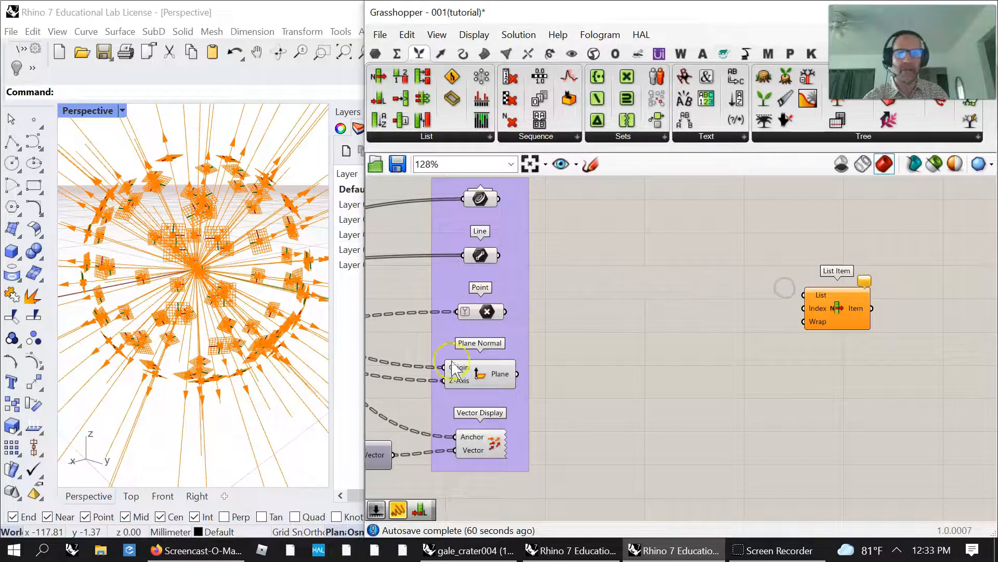
{"action": "left_click_drag", "start_coordinate": [505, 311], "coordinate": [874, 325]}
{"action": "right_click", "coordinate": [823, 300]}
{"action": "left_click", "coordinate": [854, 379]}
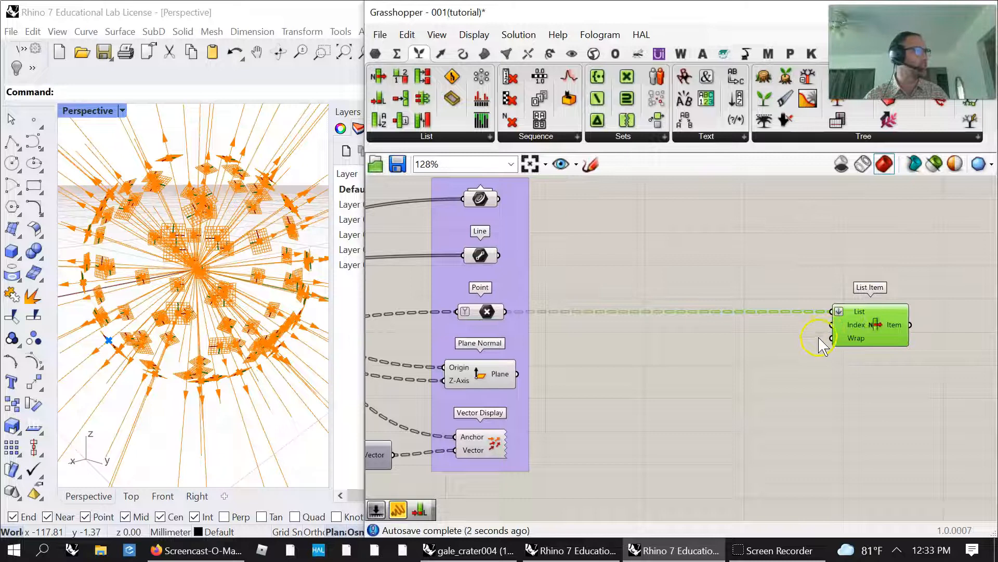
Add a Random component and route its output through an Integer parameter into List Item's Index input
{"action": "left_click", "coordinate": [375, 54]}
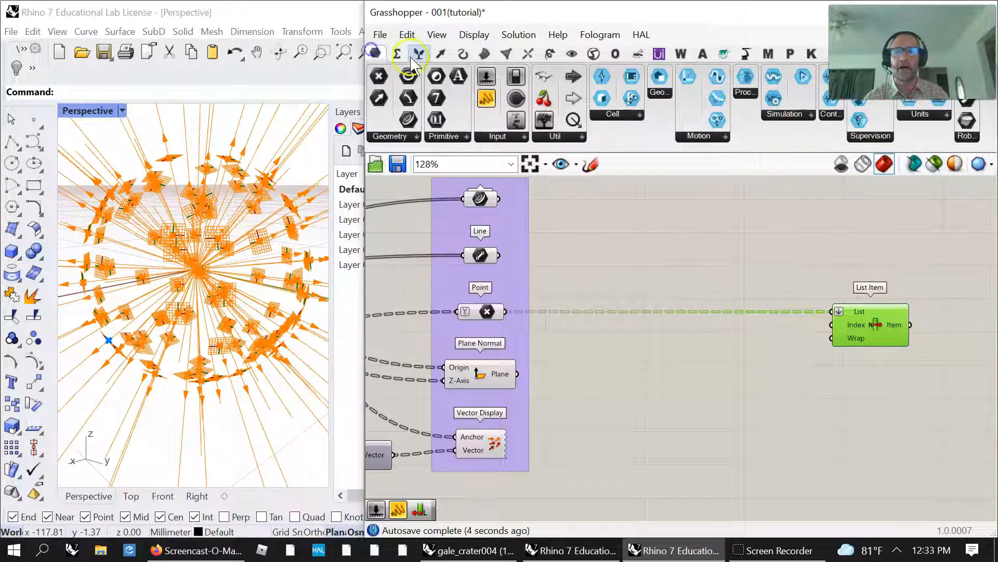
{"action": "left_click", "coordinate": [419, 53]}
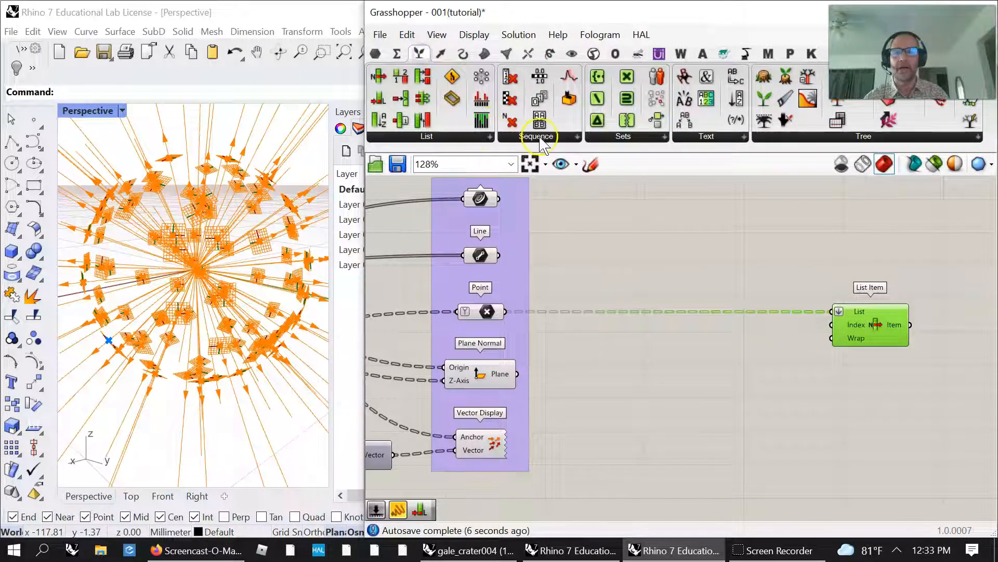
{"action": "left_click", "coordinate": [520, 136]}
{"action": "left_click", "coordinate": [560, 443]}
{"action": "left_click", "coordinate": [694, 358]}
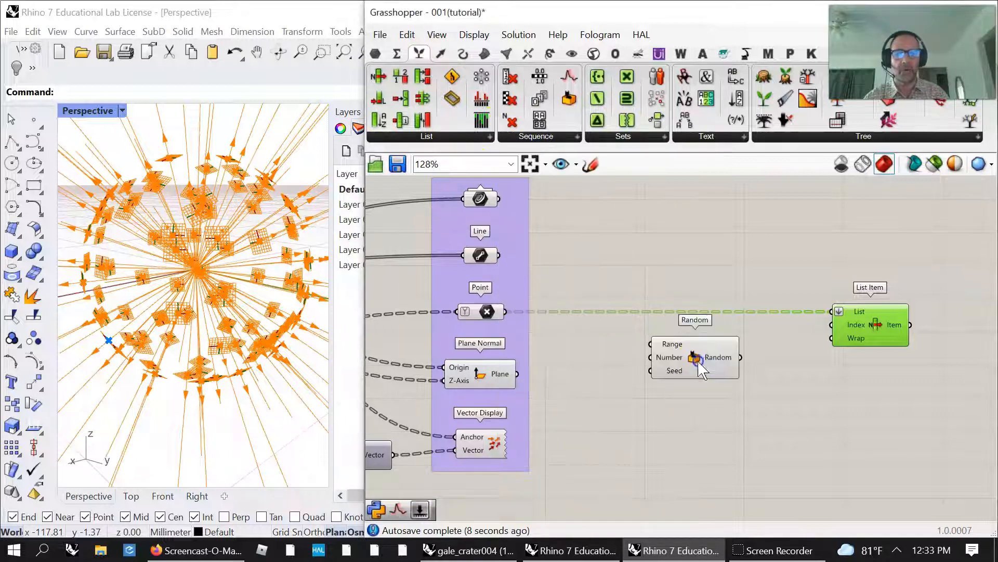
{"action": "scroll", "coordinate": [671, 364], "scroll_direction": "up", "scroll_amount": 4}
{"action": "left_click", "coordinate": [375, 53]}
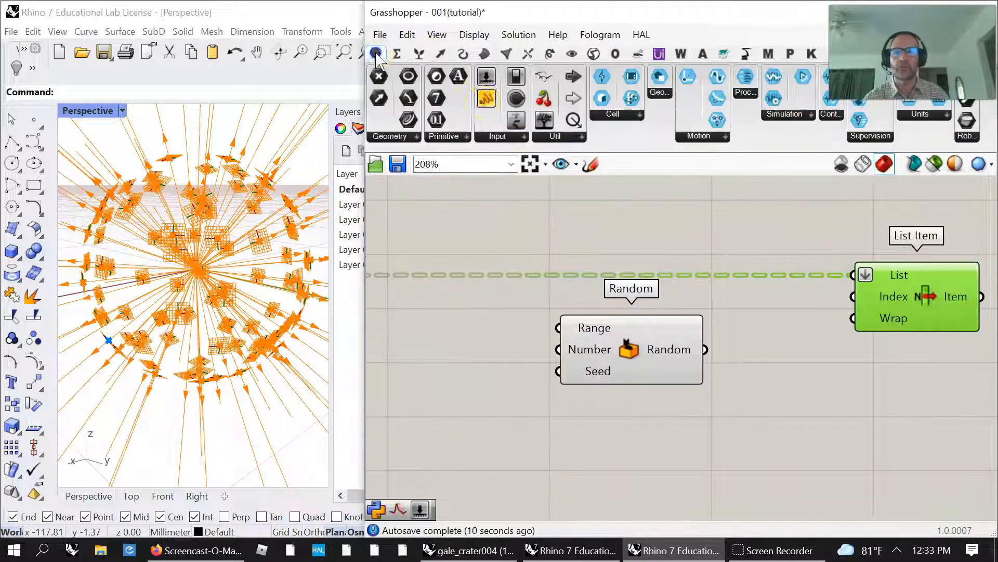
{"action": "left_click_drag", "start_coordinate": [436, 99], "coordinate": [855, 303]}
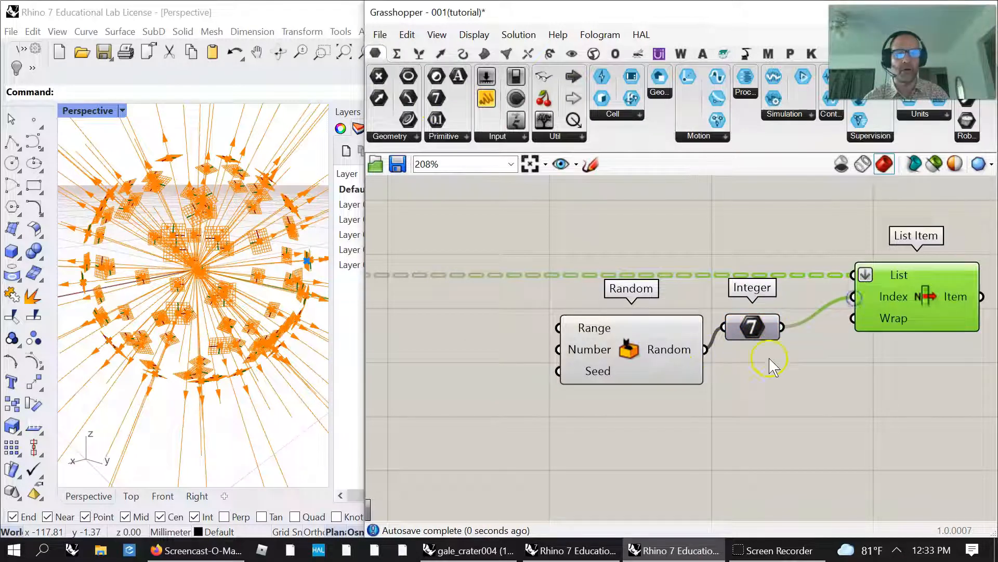
Add a List Length component fed by the Point parameter, flatten its List input and connect its Length to Random's Range
{"action": "right_click_drag", "start_coordinate": [756, 395], "coordinate": [785, 390]}
{"action": "right_click_drag", "start_coordinate": [687, 421], "coordinate": [854, 418]}
{"action": "left_click", "coordinate": [506, 278]}
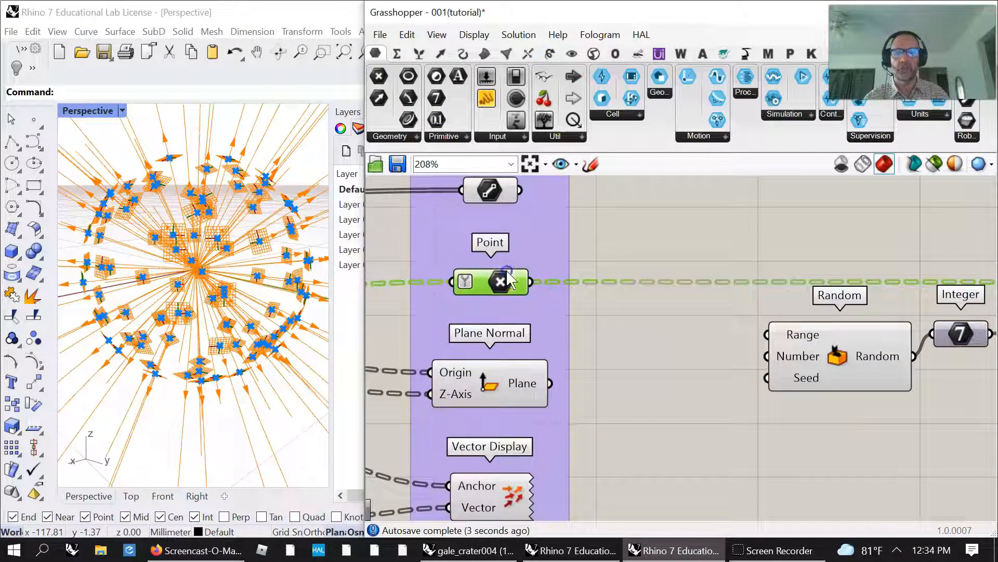
{"action": "left_click", "coordinate": [419, 53]}
{"action": "left_click_drag", "start_coordinate": [379, 99], "coordinate": [625, 331]}
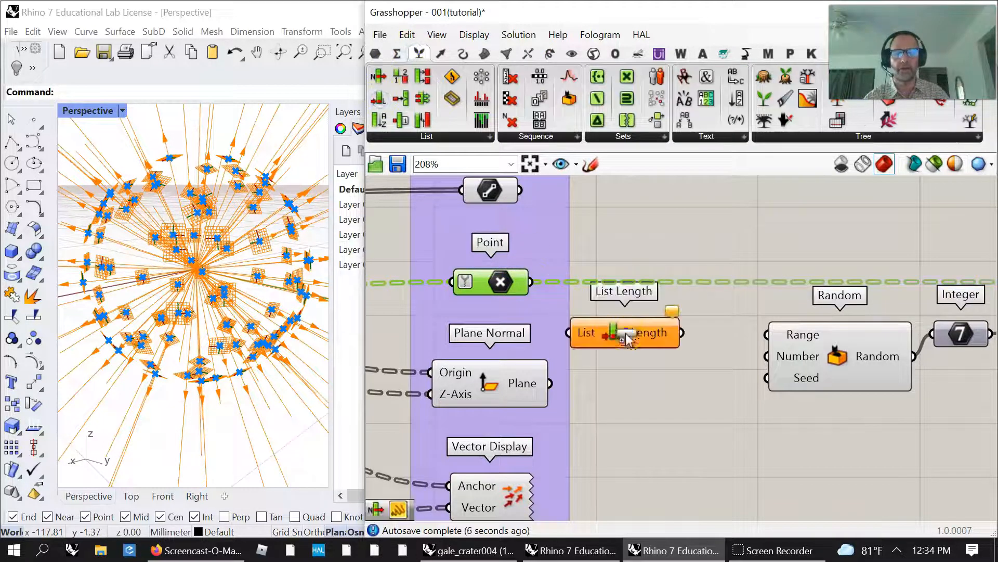
{"action": "left_click_drag", "start_coordinate": [531, 282], "coordinate": [643, 342]}
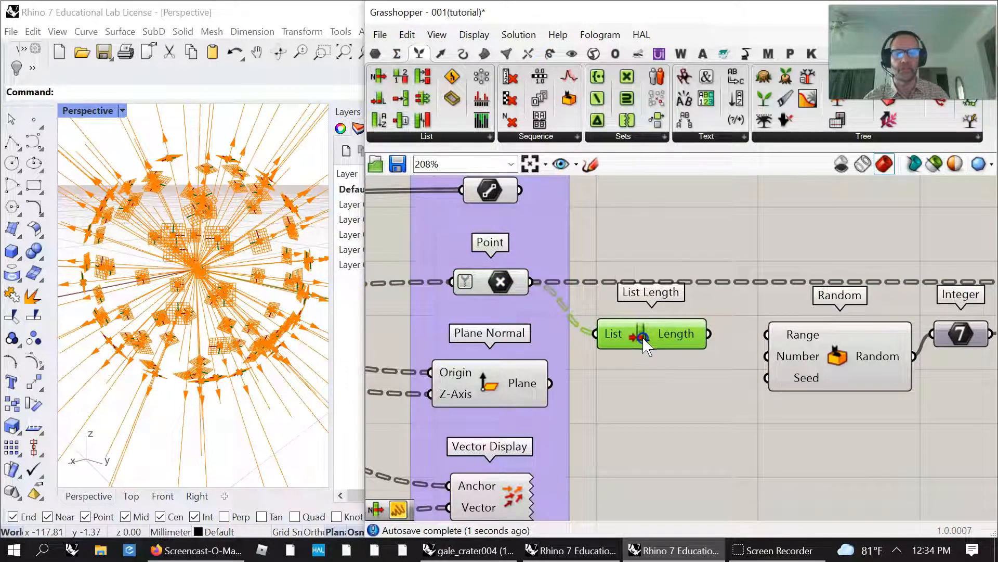
{"action": "right_click", "coordinate": [617, 344]}
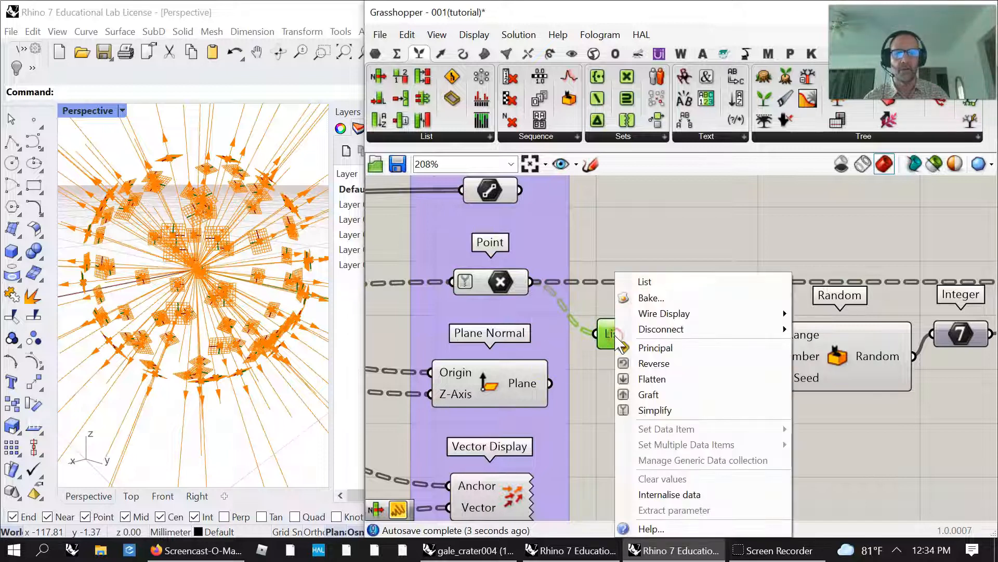
{"action": "left_click", "coordinate": [663, 381]}
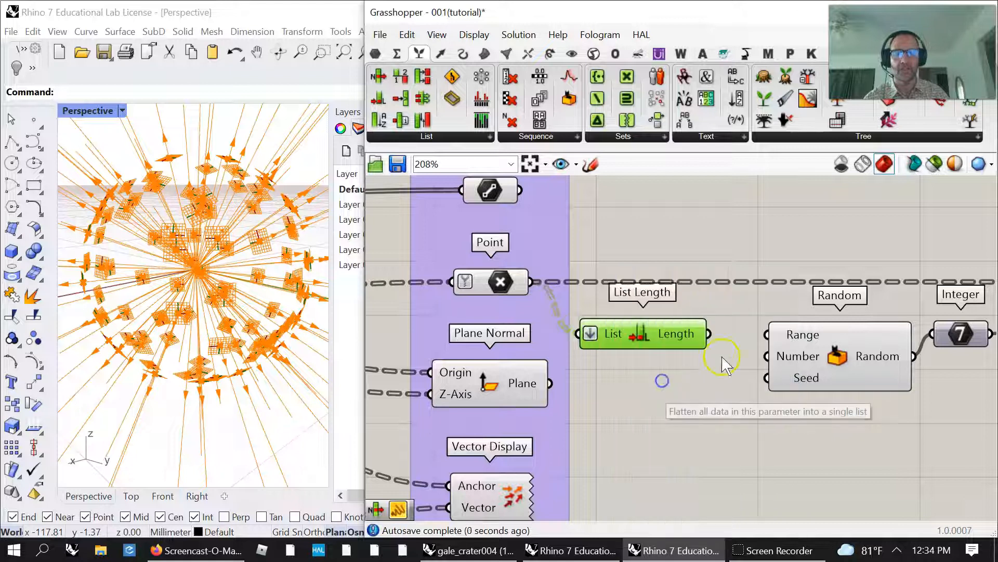
{"action": "left_click_drag", "start_coordinate": [710, 334], "coordinate": [777, 336]}
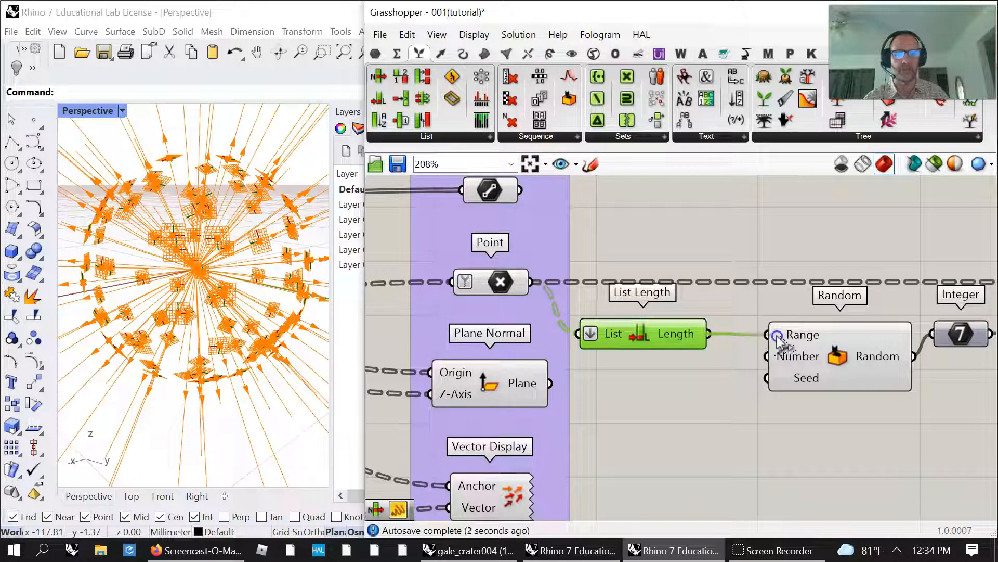
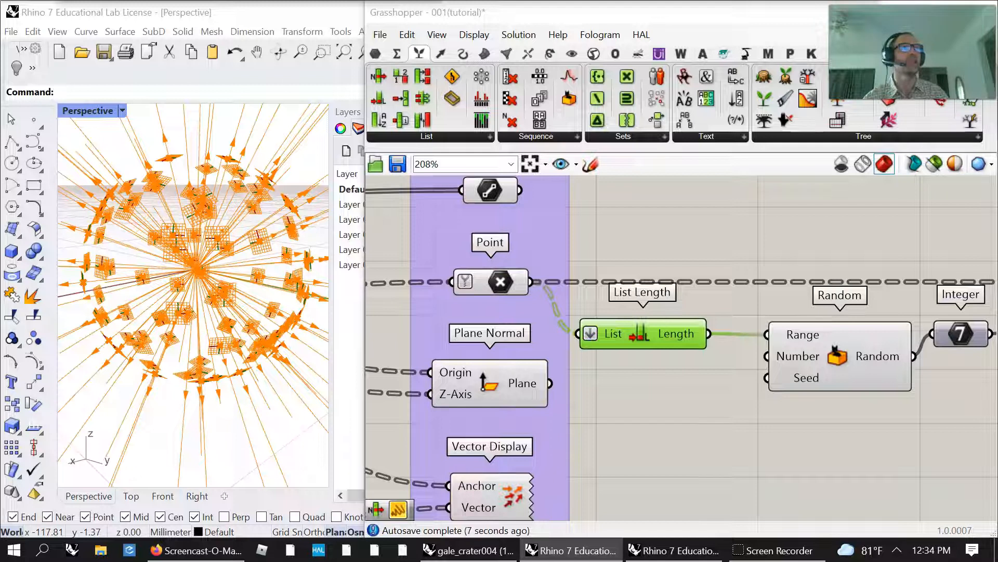
Connect the node_count slider to the Number input of the Random component
{"action": "right_click_drag", "start_coordinate": [588, 373], "coordinate": [723, 329]}
{"action": "scroll", "coordinate": [715, 329], "scroll_direction": "down", "scroll_amount": 8}
{"action": "right_click_drag", "start_coordinate": [484, 262], "coordinate": [760, 295]}
{"action": "scroll", "coordinate": [481, 301], "scroll_direction": "up", "scroll_amount": 6}
{"action": "right_click_drag", "start_coordinate": [508, 341], "coordinate": [638, 279]}
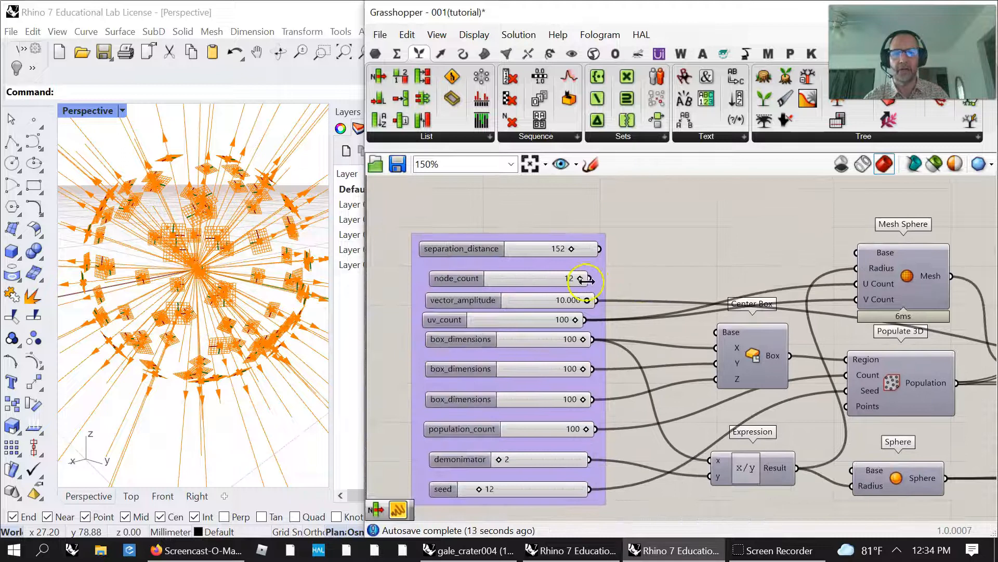
{"action": "scroll", "coordinate": [584, 273], "scroll_direction": "down", "scroll_amount": 3}
{"action": "scroll", "coordinate": [584, 278], "scroll_direction": "up", "scroll_amount": 2}
{"action": "left_click_drag", "start_coordinate": [586, 281], "coordinate": [975, 387]}
{"action": "scroll", "coordinate": [832, 322], "scroll_direction": "down", "scroll_amount": 5}
{"action": "scroll", "coordinate": [962, 372], "scroll_direction": "up", "scroll_amount": 2}
{"action": "left_click_drag", "start_coordinate": [973, 395], "coordinate": [486, 380]}
{"action": "right_click_drag", "start_coordinate": [494, 446], "coordinate": [583, 415]}
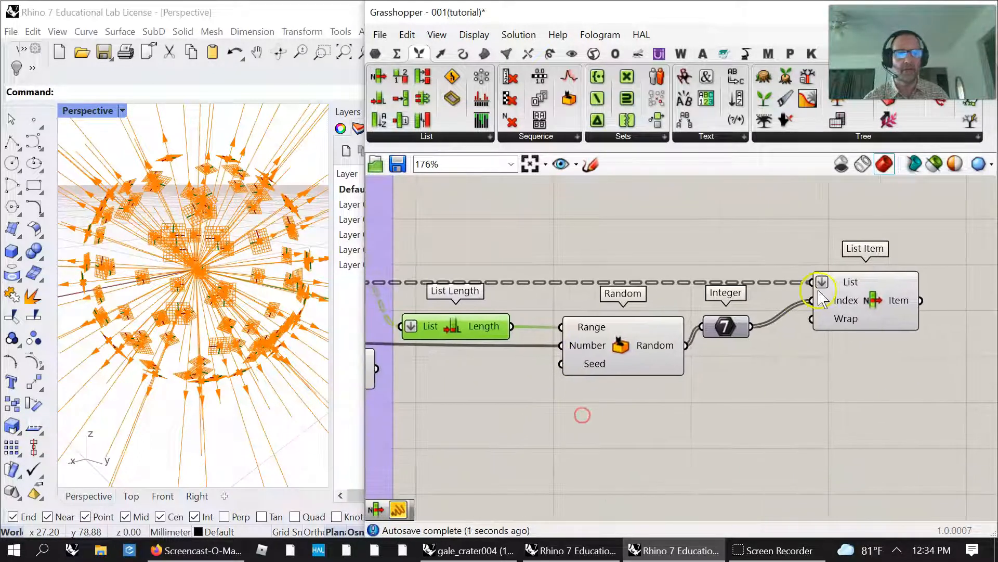
Check Random's output list and connect the seed slider to its Seed input
{"action": "mouse_move", "coordinate": [673, 350]}
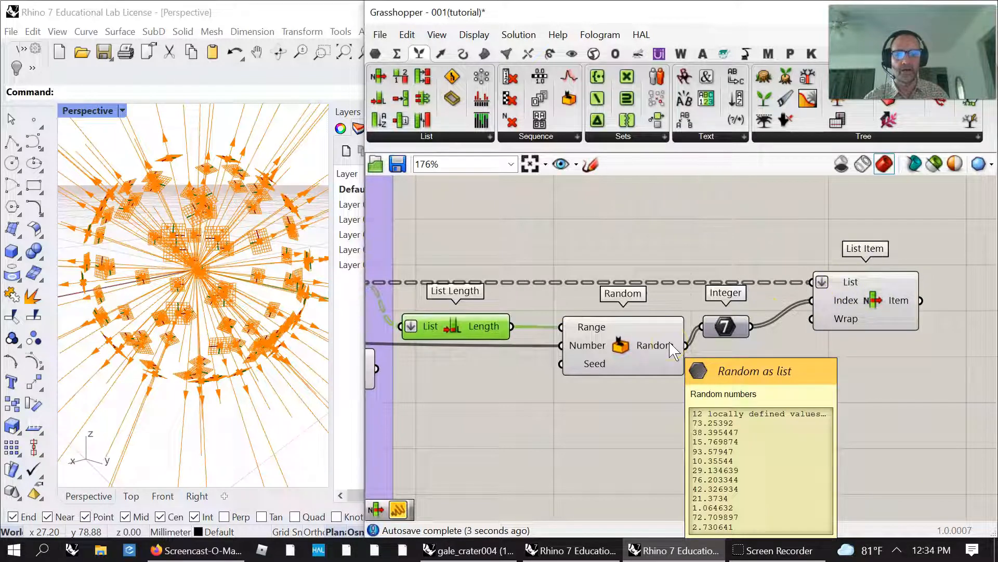
{"action": "right_click_drag", "start_coordinate": [553, 412], "coordinate": [663, 388]}
{"action": "left_click_drag", "start_coordinate": [653, 354], "coordinate": [718, 356]}
{"action": "scroll", "coordinate": [849, 336], "scroll_direction": "down", "scroll_amount": 10}
{"action": "scroll", "coordinate": [602, 372], "scroll_direction": "up", "scroll_amount": 9}
{"action": "right_click_drag", "start_coordinate": [829, 400], "coordinate": [691, 409]}
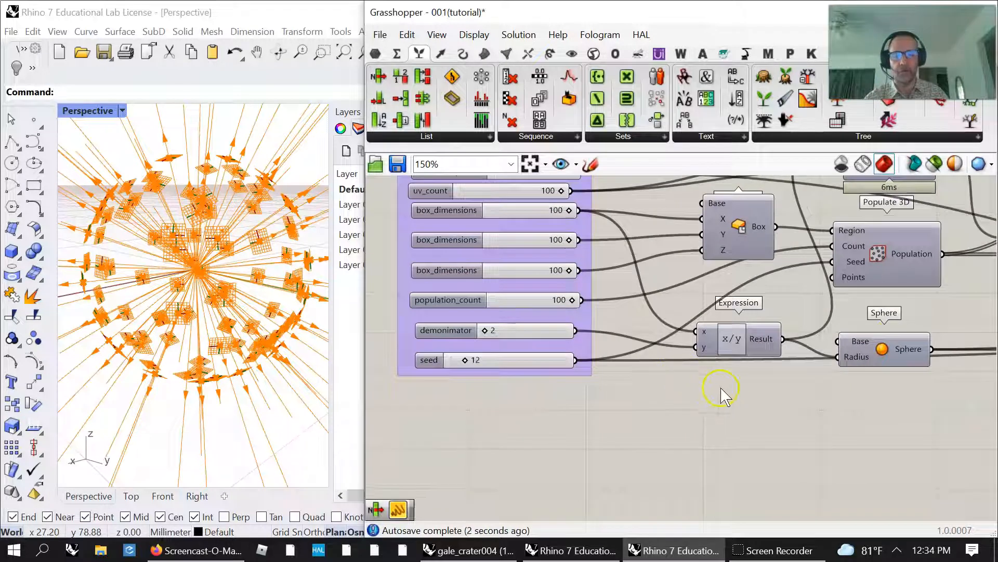
Turn off the preview of List Length, Random and Integer, and select List Item to highlight its points in the viewport
{"action": "left_click", "coordinate": [326, 483]}
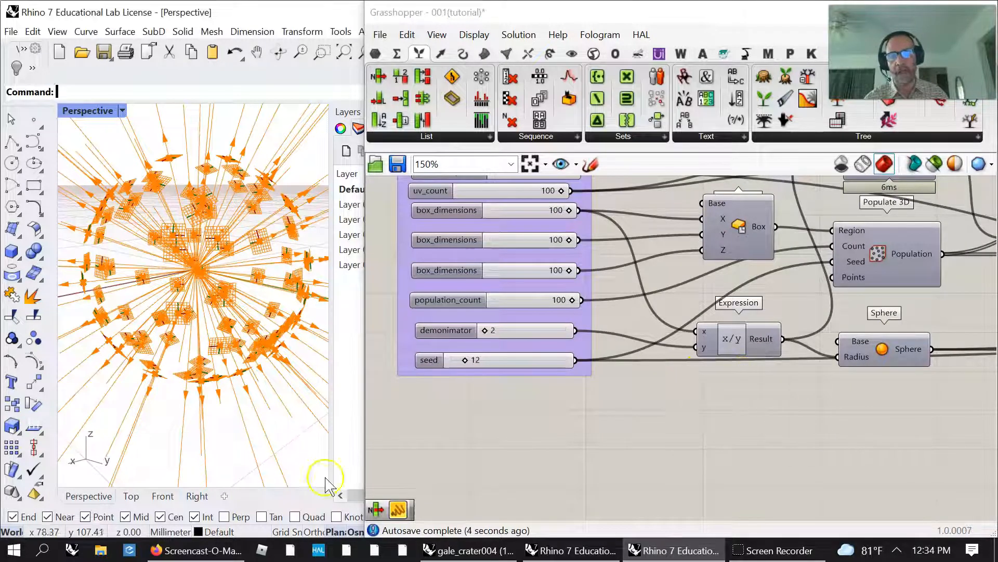
{"action": "scroll", "coordinate": [600, 401], "scroll_direction": "down", "scroll_amount": 5}
{"action": "right_click_drag", "start_coordinate": [724, 373], "coordinate": [519, 344]}
{"action": "scroll", "coordinate": [928, 335], "scroll_direction": "up", "scroll_amount": 5}
{"action": "right_click_drag", "start_coordinate": [899, 354], "coordinate": [764, 337]}
{"action": "left_click_drag", "start_coordinate": [614, 380], "coordinate": [431, 286]}
{"action": "right_click", "coordinate": [564, 253]}
{"action": "left_click", "coordinate": [798, 323]}
{"action": "left_click", "coordinate": [769, 289]}
{"action": "left_click", "coordinate": [276, 325]}
{"action": "right_click_drag", "start_coordinate": [274, 318], "coordinate": [204, 321]}
Set the node_count slider's value to 3 in its edit dialog
{"action": "right_click_drag", "start_coordinate": [476, 408], "coordinate": [814, 374]}
{"action": "scroll", "coordinate": [814, 375], "scroll_direction": "down", "scroll_amount": 3}
{"action": "right_click_drag", "start_coordinate": [555, 393], "coordinate": [751, 380]}
{"action": "right_click_drag", "start_coordinate": [482, 351], "coordinate": [740, 395]}
{"action": "scroll", "coordinate": [534, 343], "scroll_direction": "up", "scroll_amount": 5}
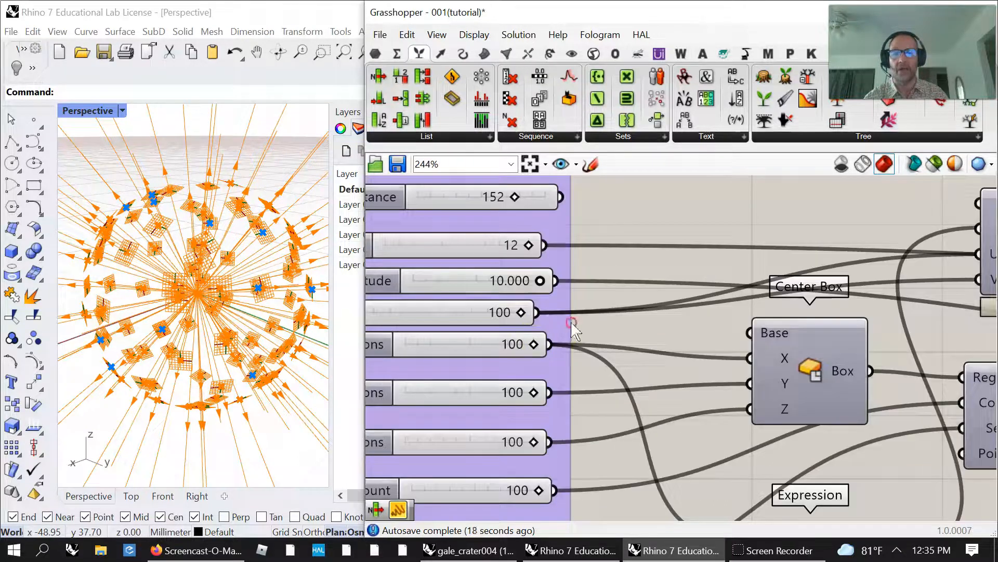
{"action": "right_click_drag", "start_coordinate": [572, 325], "coordinate": [755, 317]}
{"action": "right_click", "coordinate": [630, 240]}
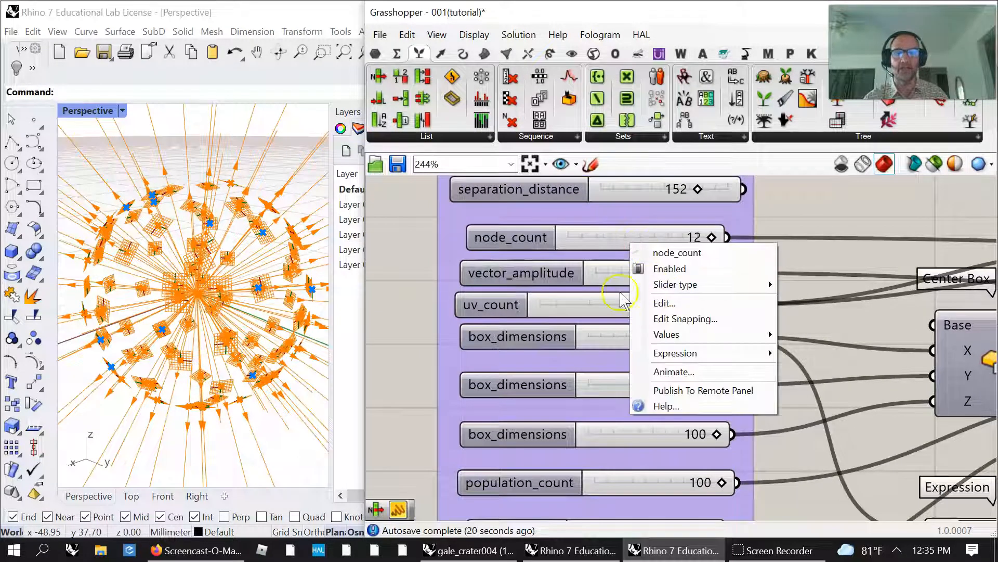
{"action": "right_click", "coordinate": [644, 241]}
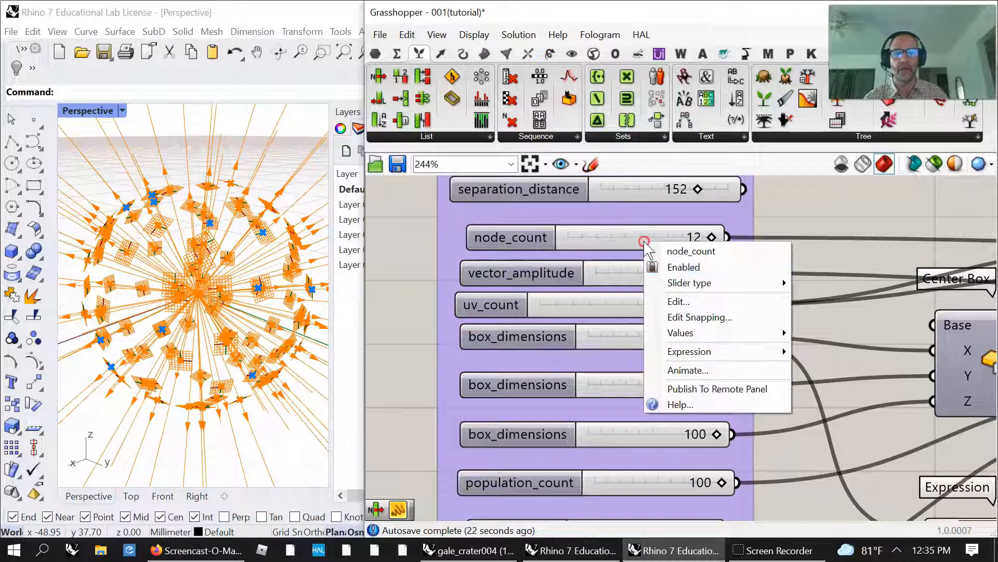
{"action": "left_click", "coordinate": [676, 302]}
{"action": "left_click_drag", "start_coordinate": [765, 424], "coordinate": [658, 441]}
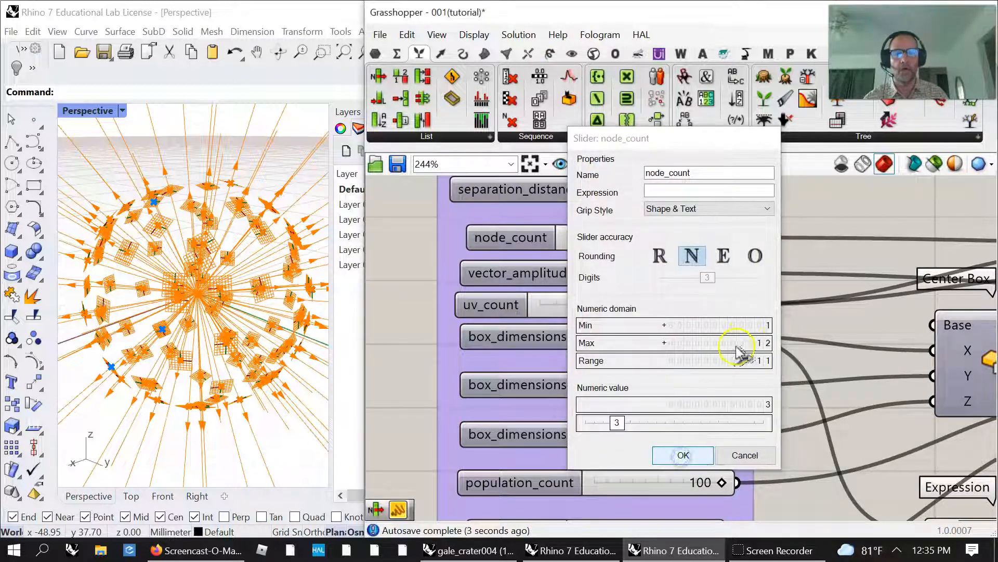
{"action": "key", "text": "Return"}
Disable the global Grasshopper solver and enable it again
{"action": "middle_click", "coordinate": [821, 286]}
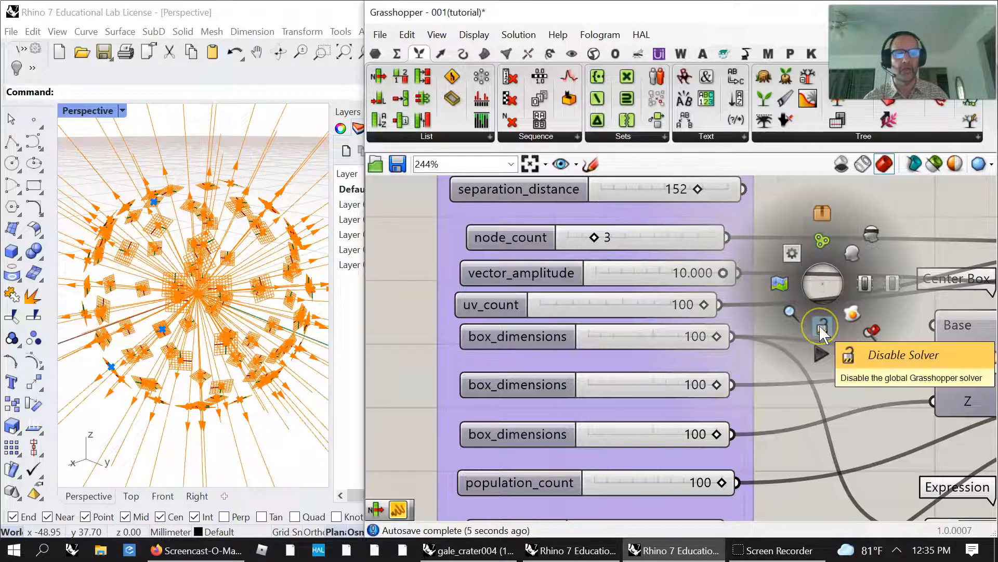
{"action": "left_click", "coordinate": [822, 327]}
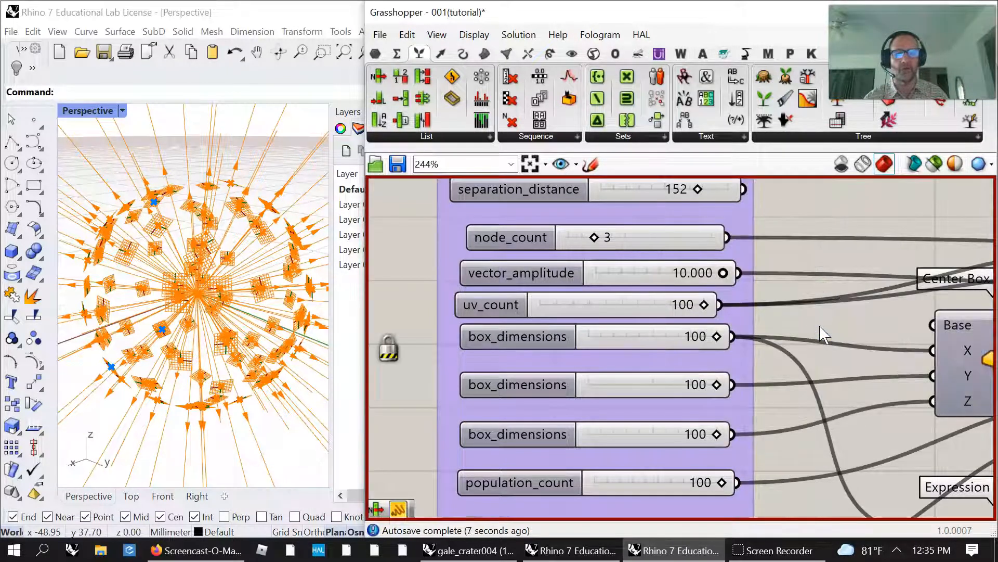
{"action": "middle_click", "coordinate": [824, 335]}
{"action": "left_click", "coordinate": [818, 368]}
{"action": "scroll", "coordinate": [811, 317], "scroll_direction": "down", "scroll_amount": 5}
{"action": "right_click_drag", "start_coordinate": [859, 308], "coordinate": [524, 316]}
{"action": "right_click_drag", "start_coordinate": [829, 387], "coordinate": [566, 343]}
{"action": "right_click_drag", "start_coordinate": [888, 320], "coordinate": [607, 352]}
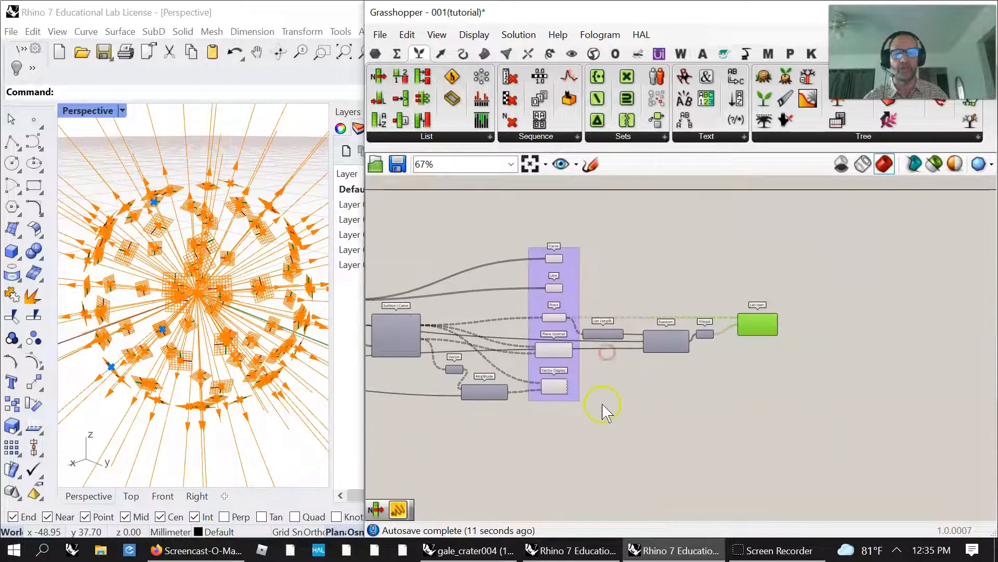
Turn off the preview of the purple group's Curve, Line, Point, Plane Normal and Vector Display, and select List Item to highlight its points
{"action": "scroll", "coordinate": [773, 328], "scroll_direction": "up", "scroll_amount": 2}
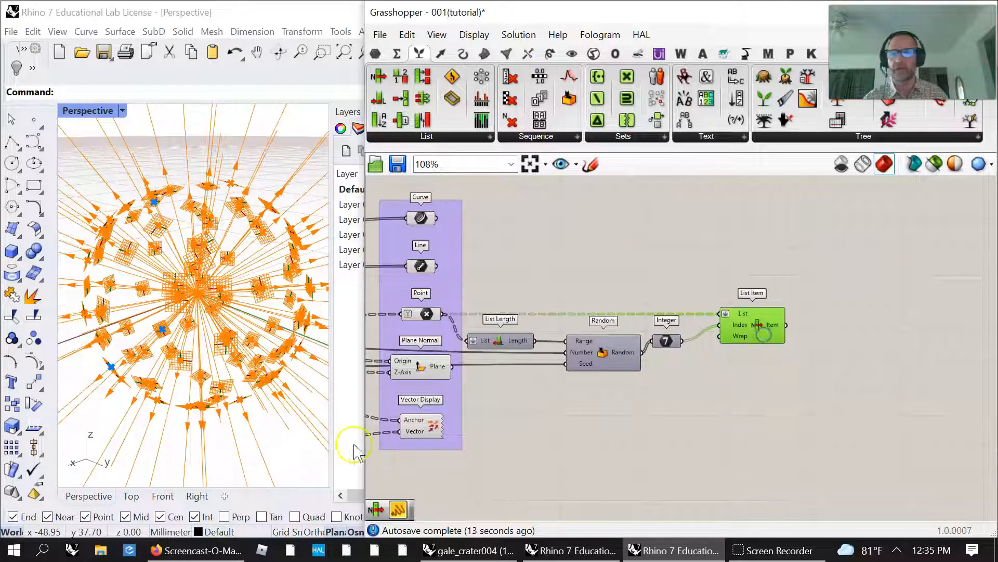
{"action": "right_click_drag", "start_coordinate": [490, 461], "coordinate": [655, 438]}
{"action": "left_click_drag", "start_coordinate": [598, 459], "coordinate": [544, 202]}
{"action": "right_click", "coordinate": [479, 222]}
{"action": "left_click", "coordinate": [520, 254]}
{"action": "right_click_drag", "start_coordinate": [793, 403], "coordinate": [719, 412]}
{"action": "left_click", "coordinate": [835, 319]}
{"action": "right_click_drag", "start_coordinate": [633, 419], "coordinate": [697, 419]}
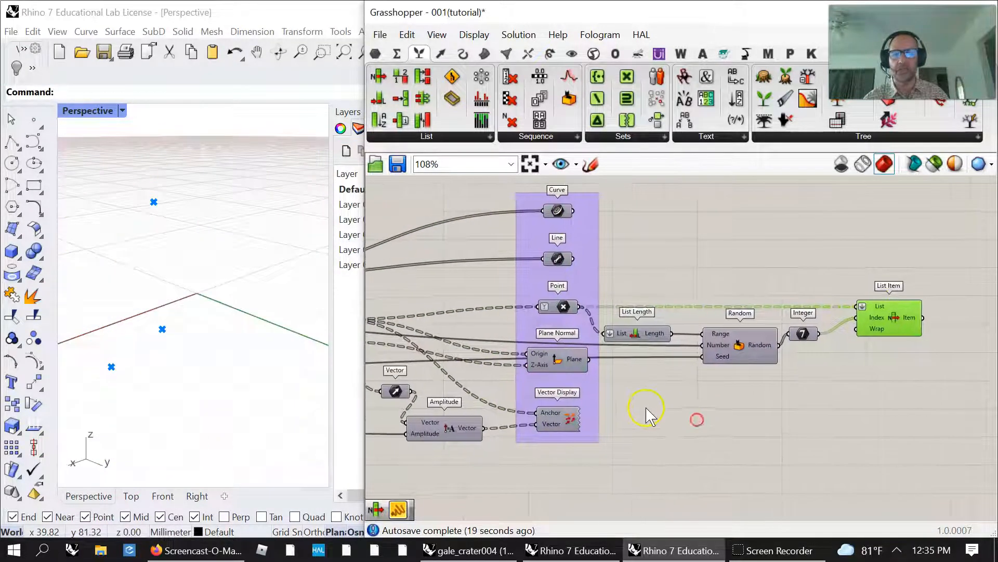
{"action": "right_click_drag", "start_coordinate": [219, 368], "coordinate": [290, 384]}
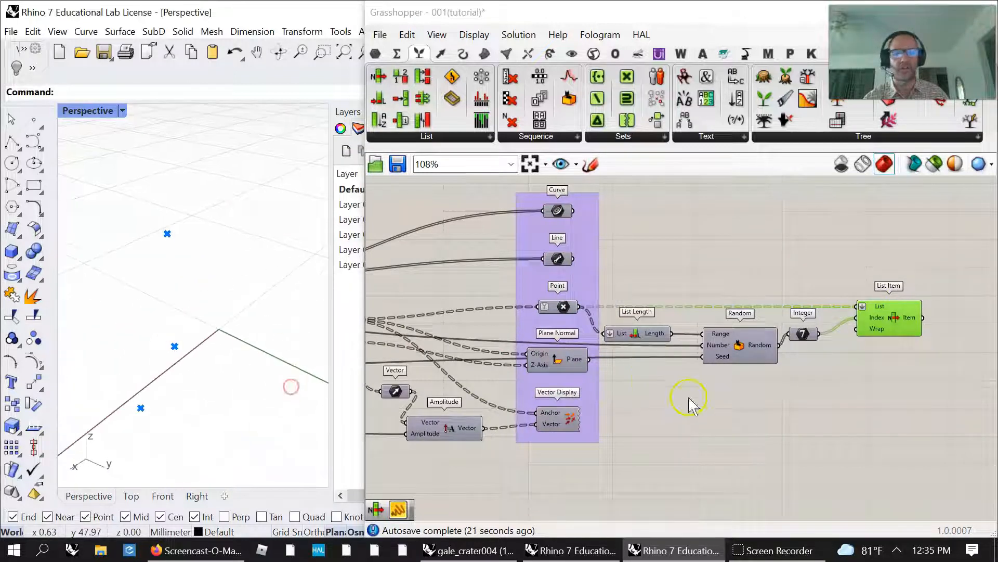
{"action": "right_click_drag", "start_coordinate": [689, 399], "coordinate": [656, 402]}
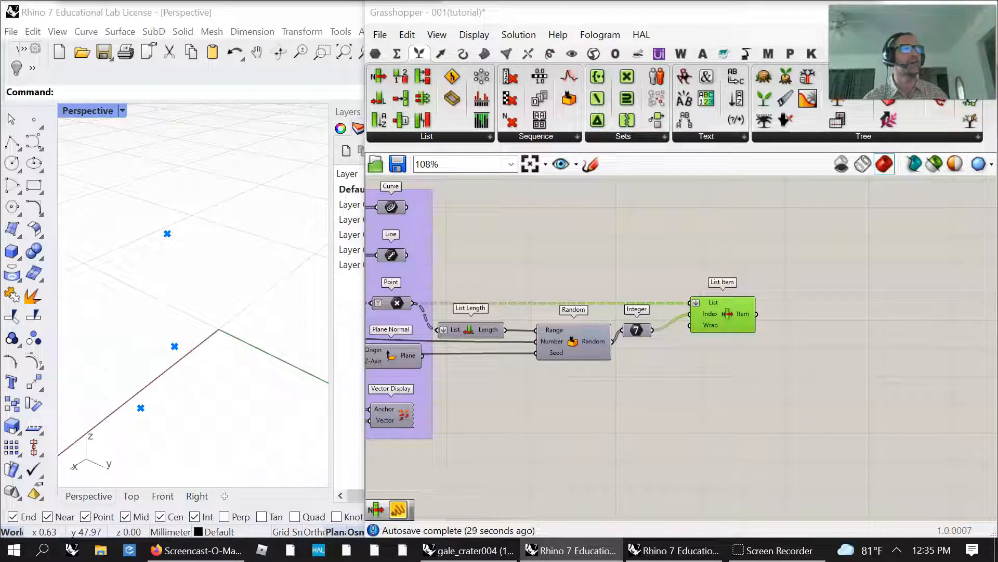
Place a Vector 2Pt component beside List Item and feed the picked points into its Point A input
{"action": "left_click", "coordinate": [391, 229]}
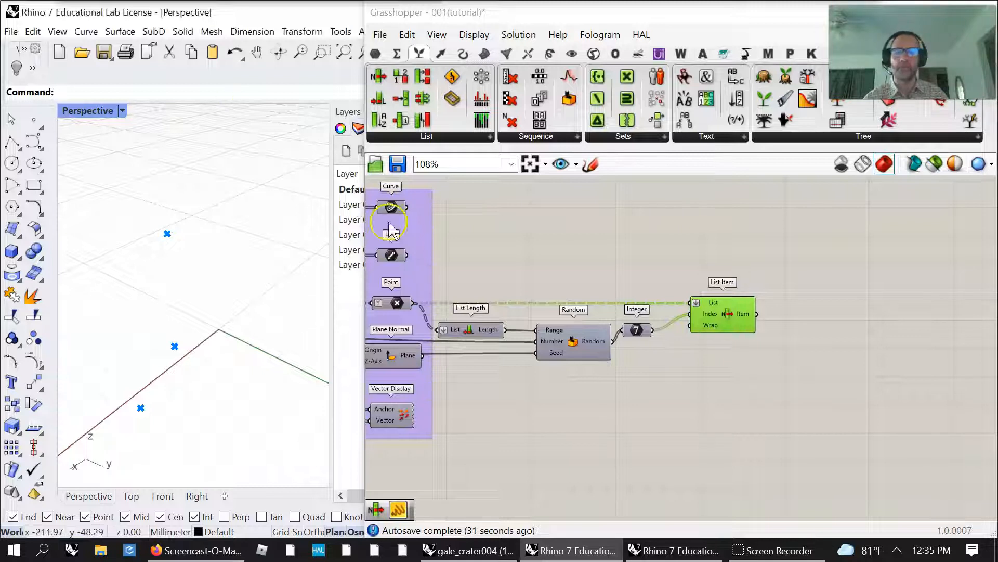
{"action": "left_click", "coordinate": [438, 54]}
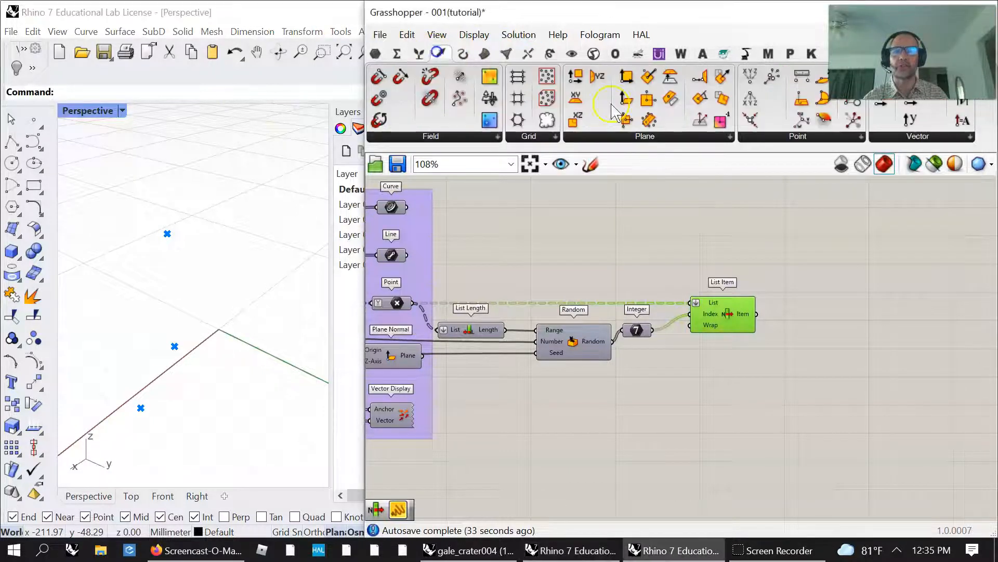
{"action": "left_click", "coordinate": [905, 136]}
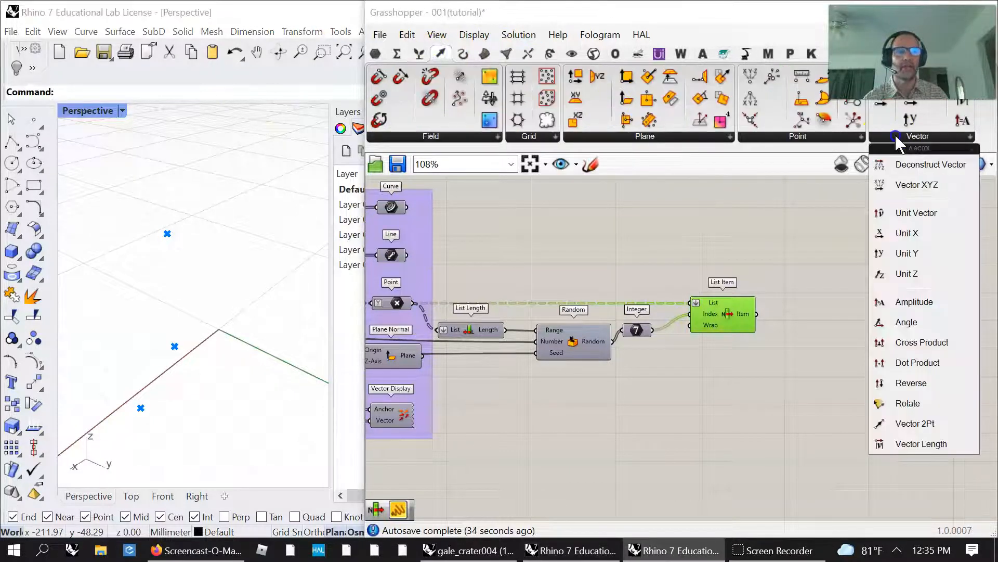
{"action": "left_click", "coordinate": [930, 423]}
{"action": "left_click", "coordinate": [821, 368]}
Connect the Volume component's Centroid output to the Point B input of Vector 2Pt
{"action": "right_click_drag", "start_coordinate": [727, 411], "coordinate": [832, 380]}
{"action": "scroll", "coordinate": [831, 381], "scroll_direction": "down", "scroll_amount": 3}
{"action": "scroll", "coordinate": [867, 358], "scroll_direction": "up", "scroll_amount": 3}
{"action": "left_click_drag", "start_coordinate": [867, 358], "coordinate": [794, 379]}
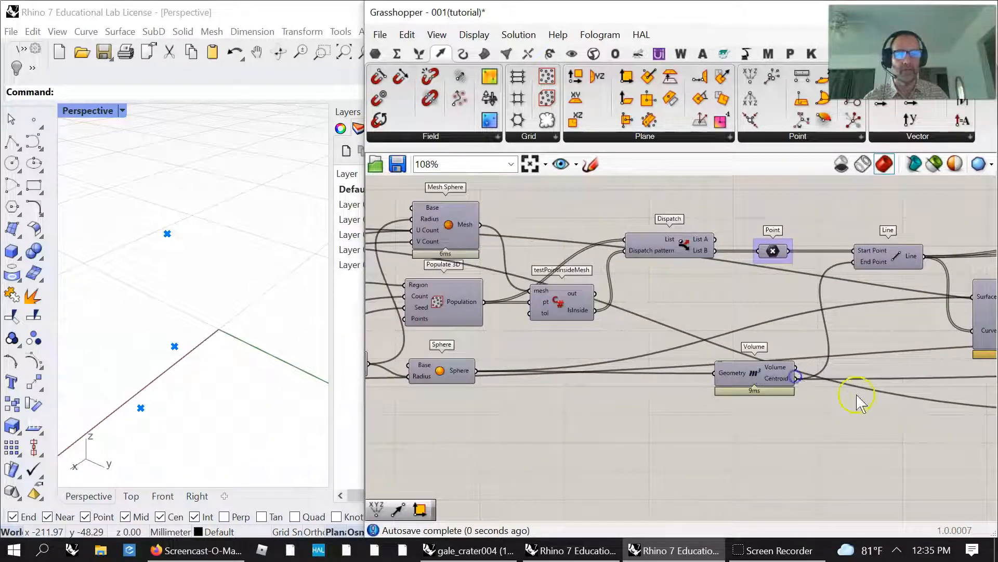
{"action": "right_click_drag", "start_coordinate": [872, 387], "coordinate": [477, 392]}
{"action": "right_click_drag", "start_coordinate": [853, 323], "coordinate": [538, 320]}
{"action": "right_click_drag", "start_coordinate": [890, 348], "coordinate": [504, 354]}
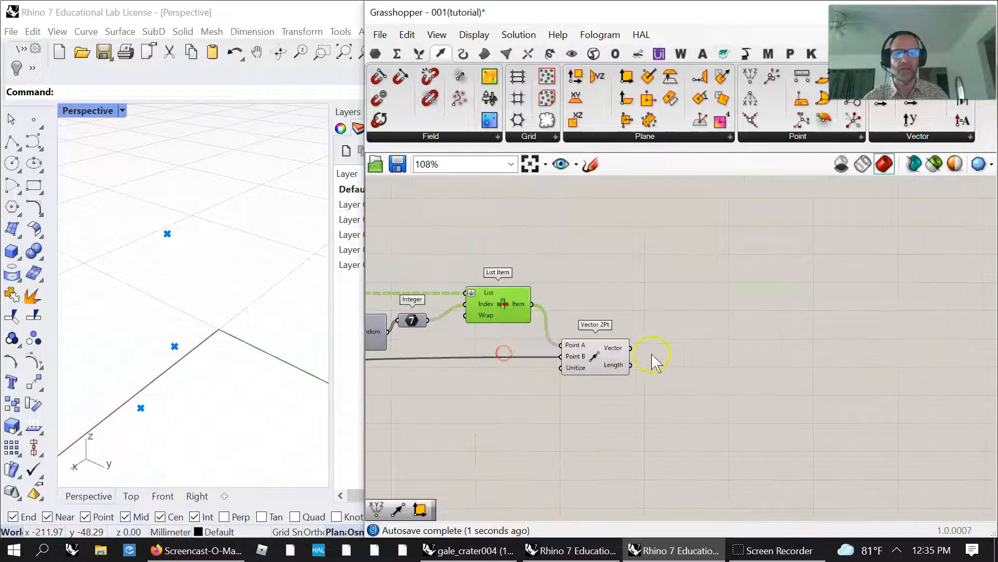
Place a Vector Display after Vector 2Pt and connect the Vector output to both its Vector and Anchor inputs
{"action": "left_click", "coordinate": [613, 358]}
{"action": "right_click_drag", "start_coordinate": [559, 447], "coordinate": [590, 415]}
{"action": "left_click", "coordinate": [571, 56]}
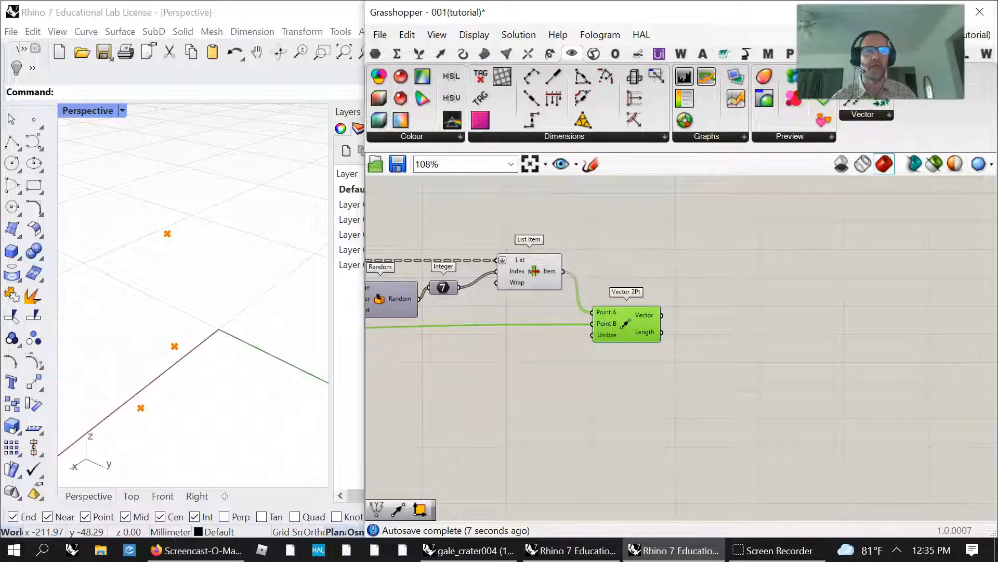
{"action": "left_click_drag", "start_coordinate": [881, 98], "coordinate": [795, 340]}
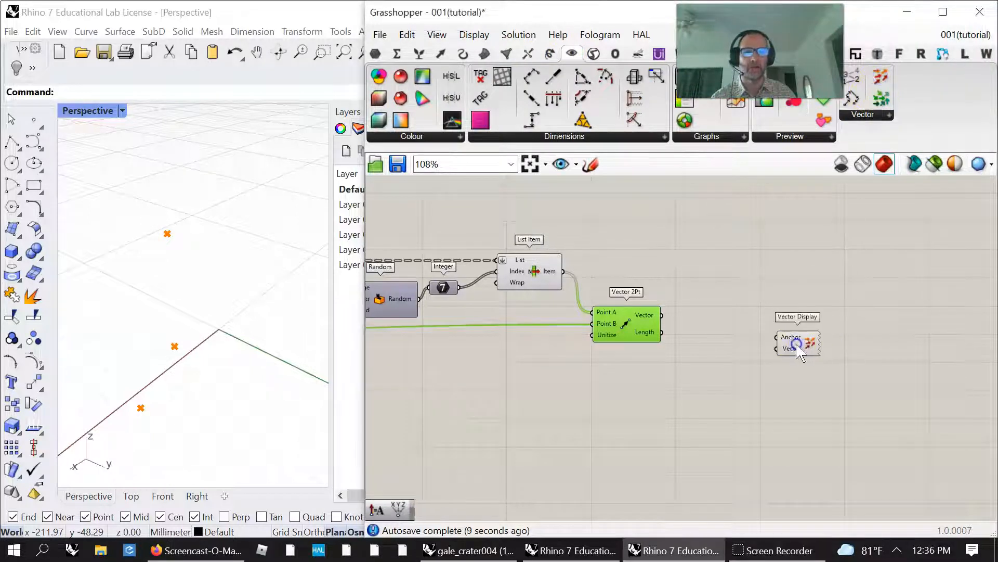
{"action": "left_click_drag", "start_coordinate": [662, 317], "coordinate": [777, 348]}
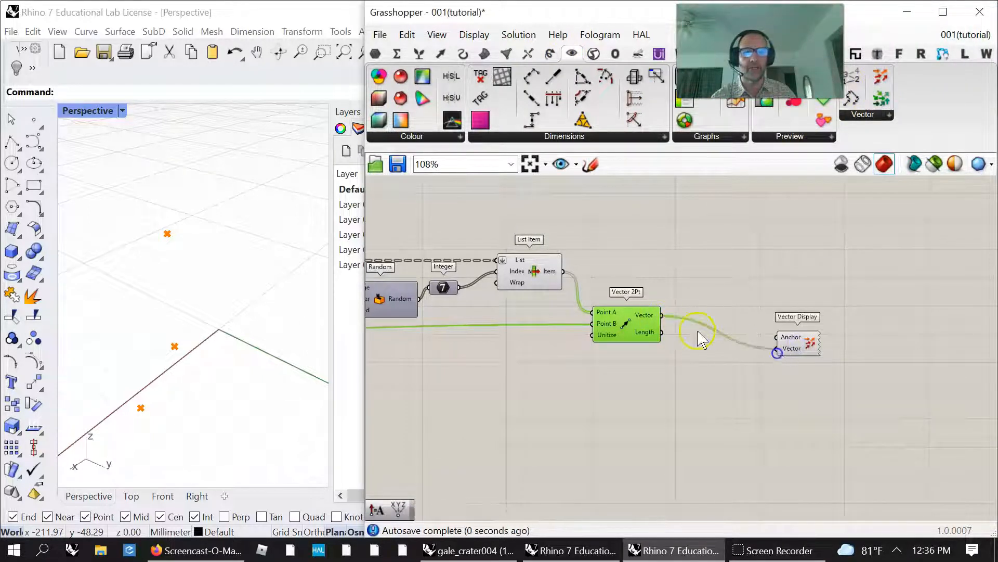
{"action": "left_click_drag", "start_coordinate": [662, 316], "coordinate": [784, 339]}
{"action": "right_click_drag", "start_coordinate": [258, 409], "coordinate": [186, 424]}
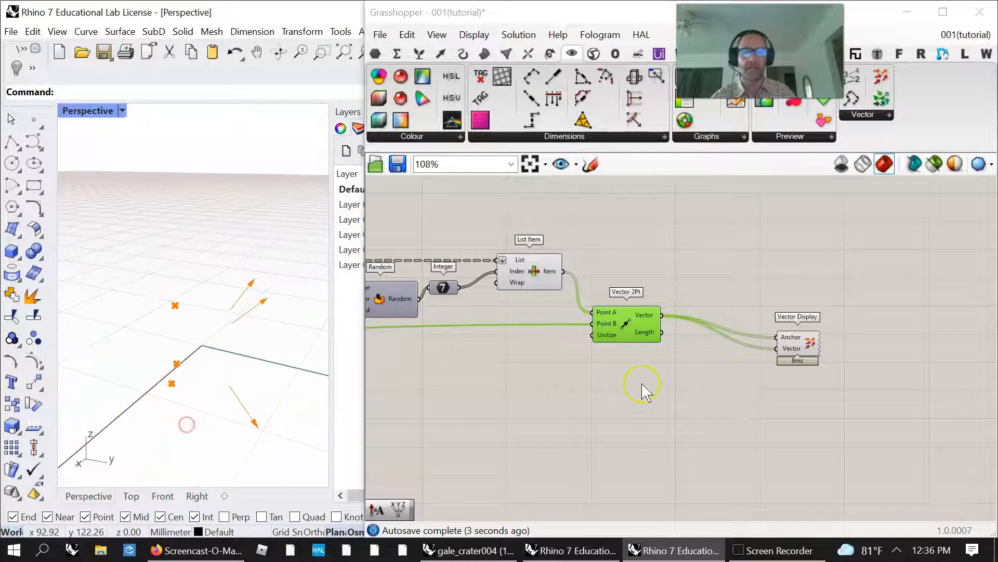
Add an Amplitude component and route Vector 2Pt's vector through it into Vector Display's Vector input
{"action": "double_click", "coordinate": [680, 389]}
{"action": "type", "text": "amplitude"}
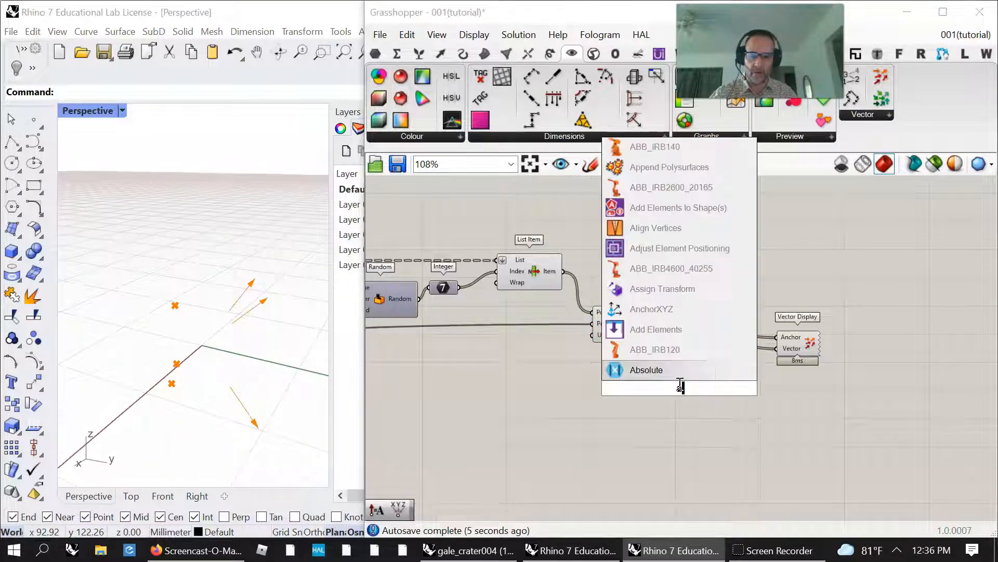
{"action": "key", "text": "Return"}
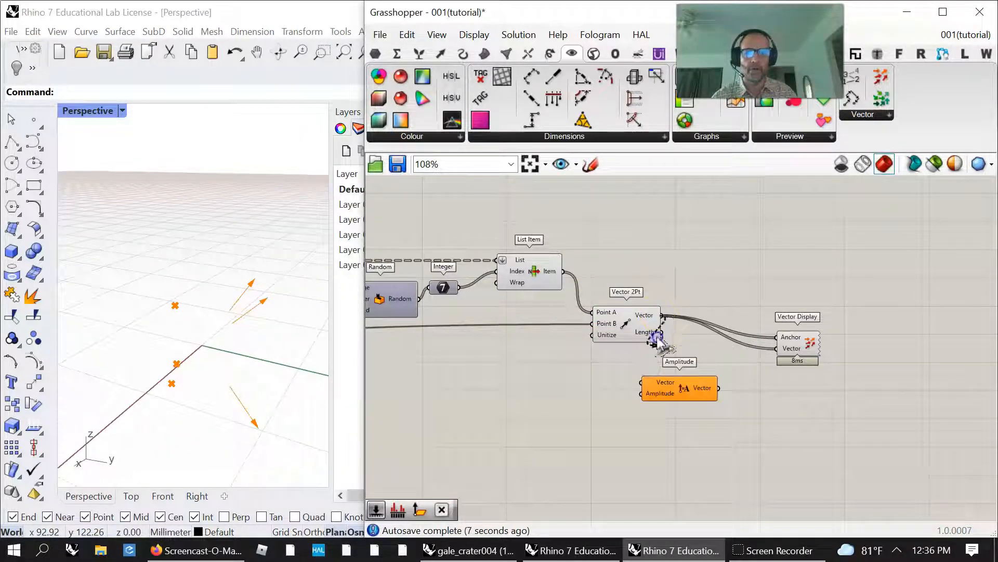
{"action": "left_click_drag", "start_coordinate": [658, 344], "coordinate": [697, 398]}
{"action": "left_click_drag", "start_coordinate": [772, 355], "coordinate": [776, 349]}
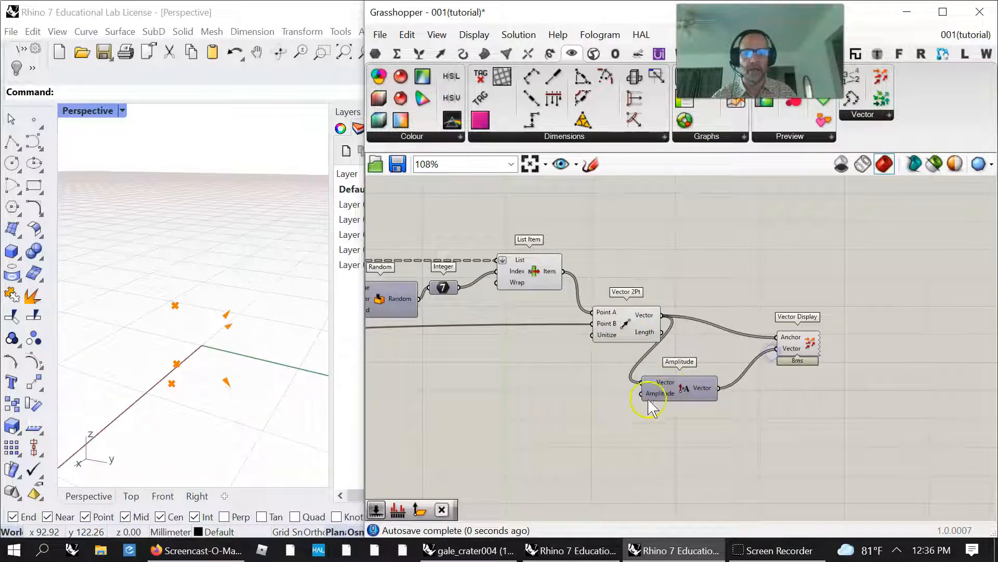
Connect a value from the start of the definition to the new component's Amplitude input, and reposition Amplitude below the Vector 2Pt wires
{"action": "left_click_drag", "start_coordinate": [647, 402], "coordinate": [652, 260]}
{"action": "scroll", "coordinate": [832, 390], "scroll_direction": "down", "scroll_amount": 5}
{"action": "scroll", "coordinate": [423, 379], "scroll_direction": "up", "scroll_amount": 6}
{"action": "scroll", "coordinate": [658, 247], "scroll_direction": "down", "scroll_amount": 1}
{"action": "scroll", "coordinate": [660, 396], "scroll_direction": "down", "scroll_amount": 3}
{"action": "scroll", "coordinate": [674, 316], "scroll_direction": "down", "scroll_amount": 5}
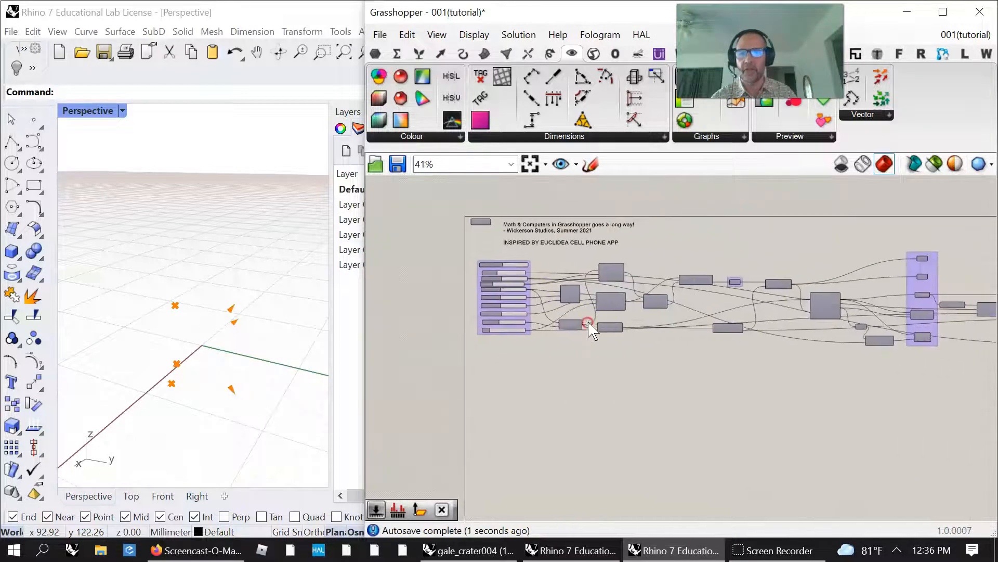
{"action": "scroll", "coordinate": [229, 364], "scroll_direction": "up", "scroll_amount": 2}
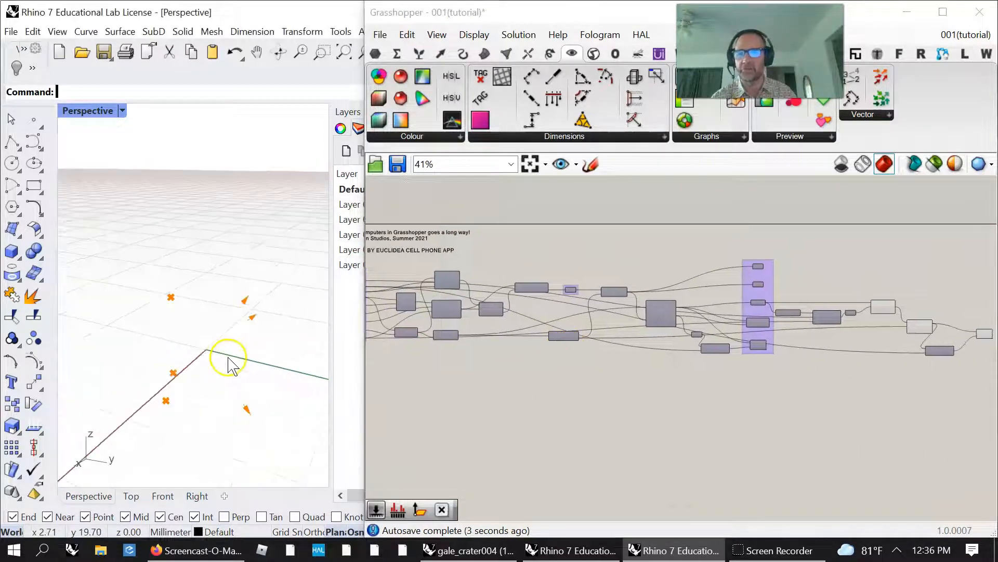
{"action": "right_click_drag", "start_coordinate": [804, 395], "coordinate": [535, 374]}
{"action": "right_click_drag", "start_coordinate": [798, 340], "coordinate": [699, 374]}
{"action": "scroll", "coordinate": [568, 380], "scroll_direction": "up", "scroll_amount": 4}
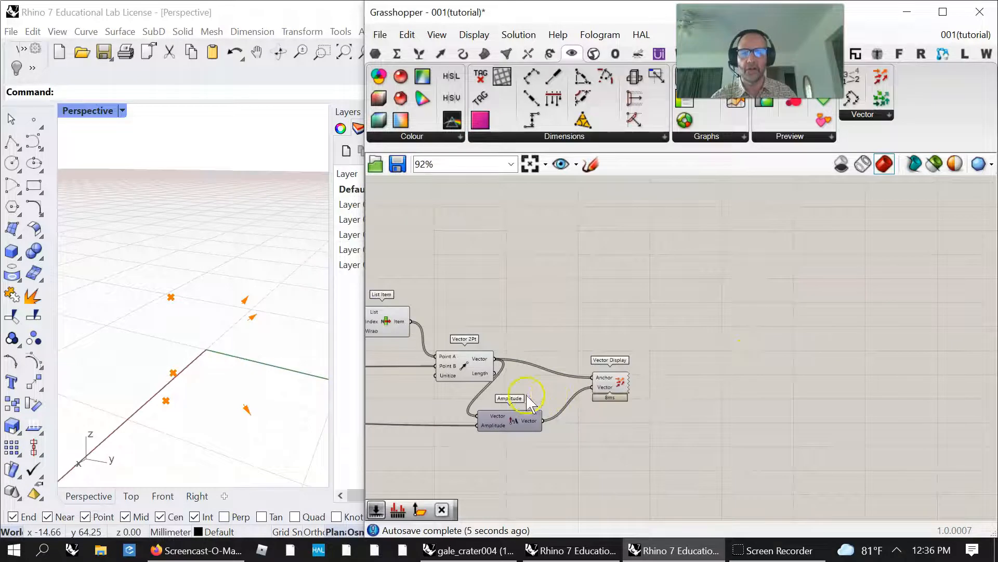
{"action": "left_click", "coordinate": [554, 399]}
{"action": "left_click_drag", "start_coordinate": [555, 400], "coordinate": [585, 406]}
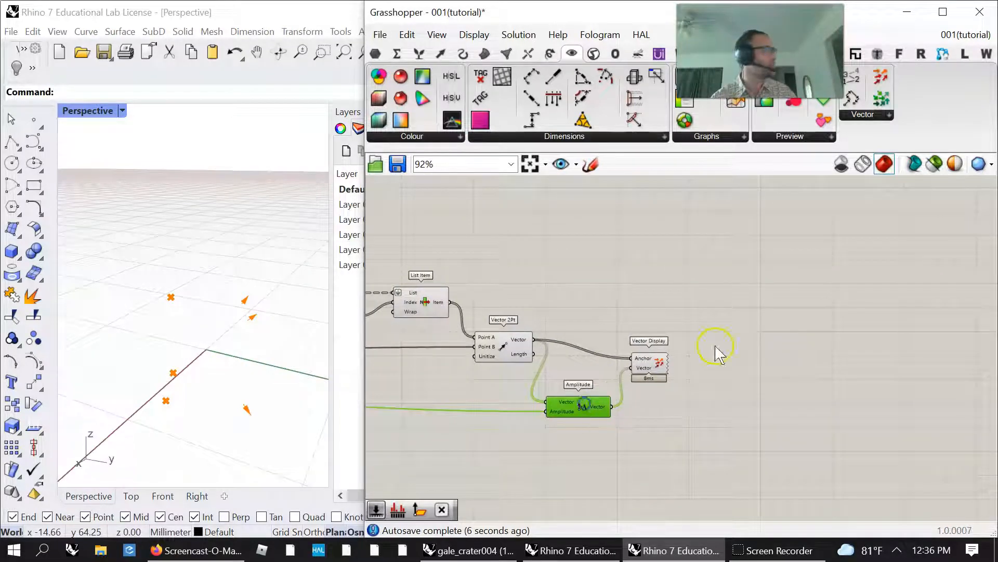
Select List Item to check which points it highlights in the viewport
{"action": "right_click_drag", "start_coordinate": [669, 414], "coordinate": [647, 440]}
{"action": "right_click_drag", "start_coordinate": [538, 332], "coordinate": [654, 330]}
{"action": "left_click", "coordinate": [589, 367]}
{"action": "left_click", "coordinate": [515, 327]}
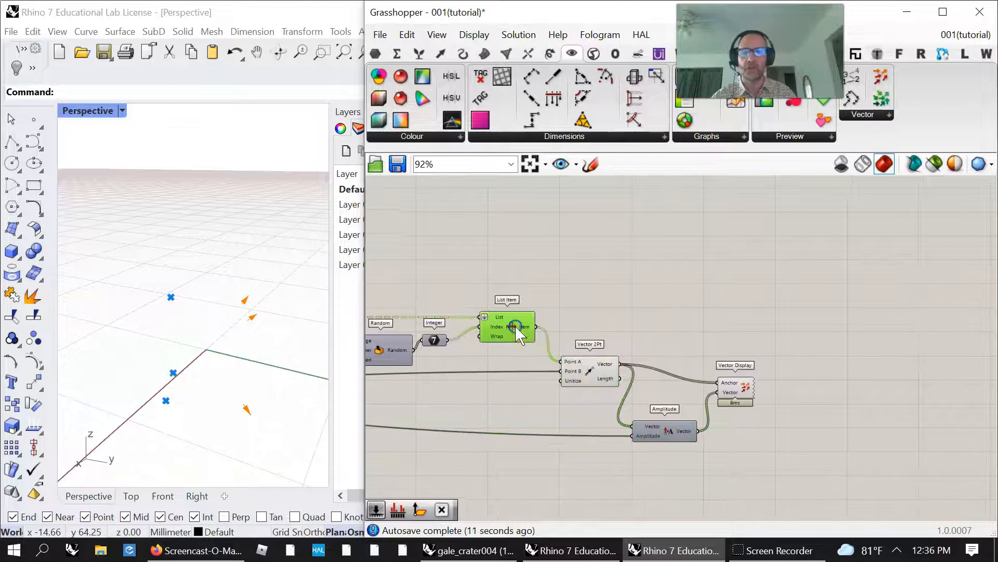
{"action": "left_click", "coordinate": [580, 376]}
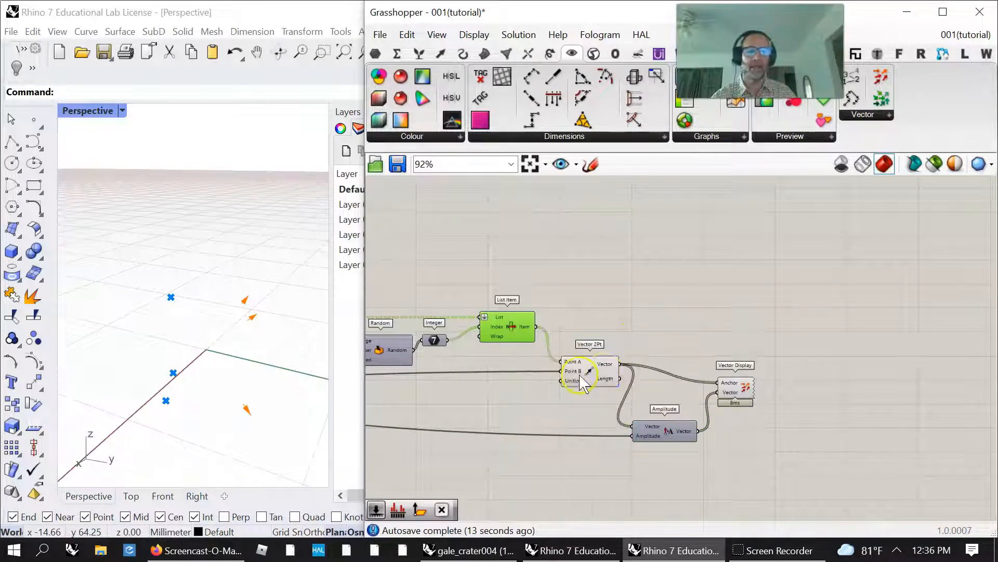
{"action": "left_click_drag", "start_coordinate": [735, 53], "coordinate": [892, 50]}
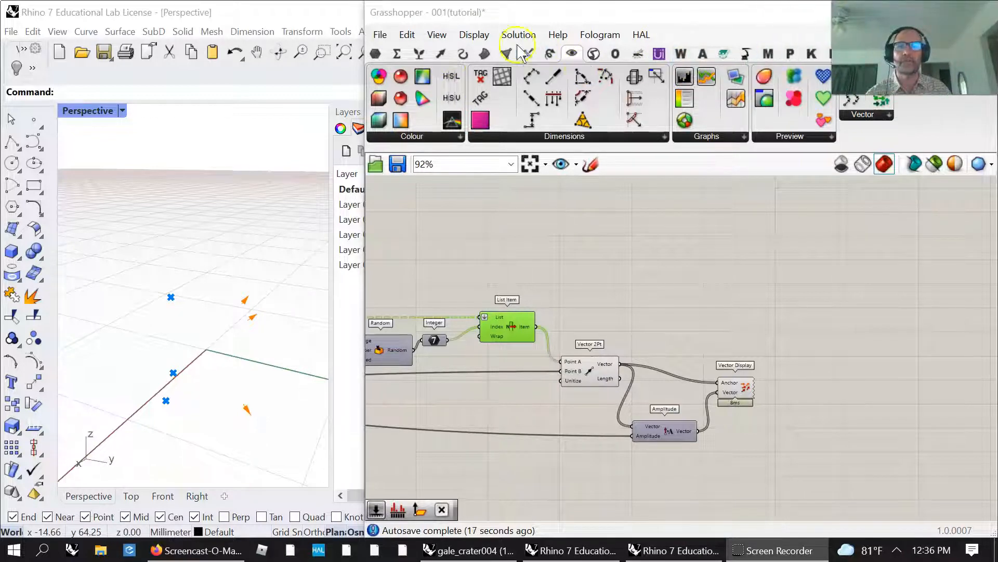
Add a Sphere component with List Item's points as Base and Vector 2Pt's Vector output as Radius, and place it above Vector Display
{"action": "left_click", "coordinate": [484, 53]}
{"action": "left_click", "coordinate": [788, 100]}
{"action": "left_click_drag", "start_coordinate": [693, 319], "coordinate": [635, 310]}
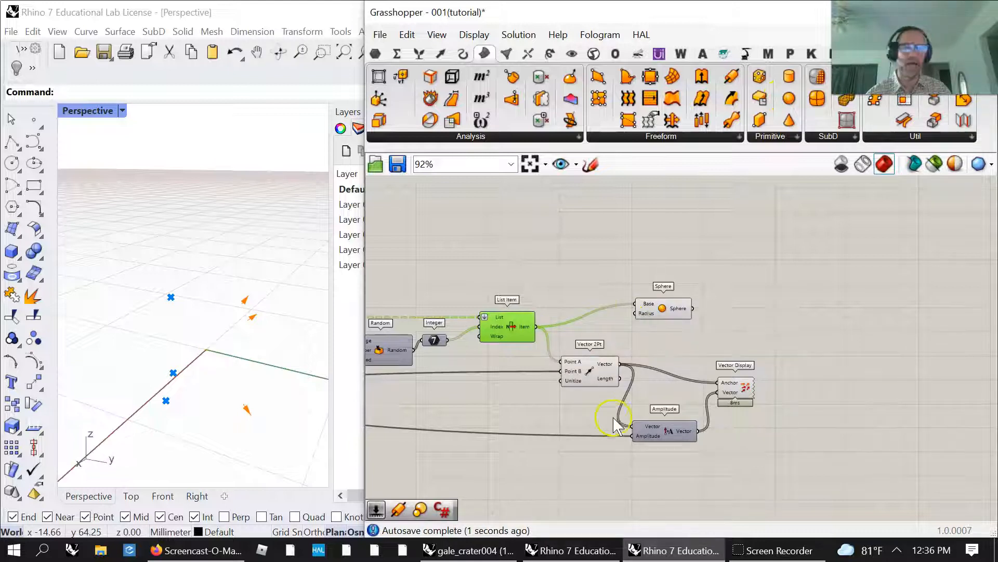
{"action": "left_click_drag", "start_coordinate": [639, 322], "coordinate": [686, 304]}
{"action": "right_click_drag", "start_coordinate": [291, 346], "coordinate": [247, 375]}
{"action": "scroll", "coordinate": [247, 375], "scroll_direction": "down", "scroll_amount": 4}
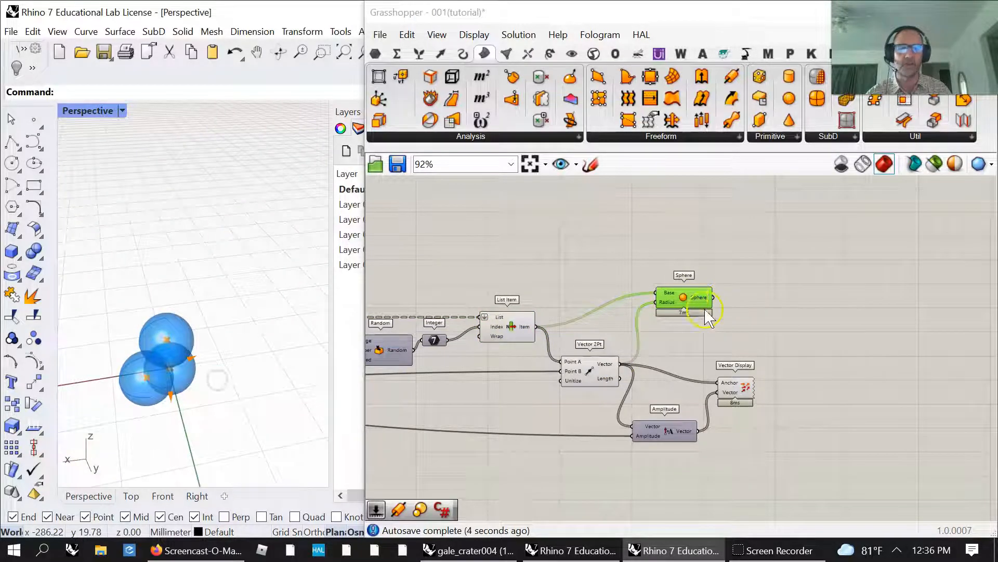
{"action": "left_click_drag", "start_coordinate": [691, 304], "coordinate": [733, 304]}
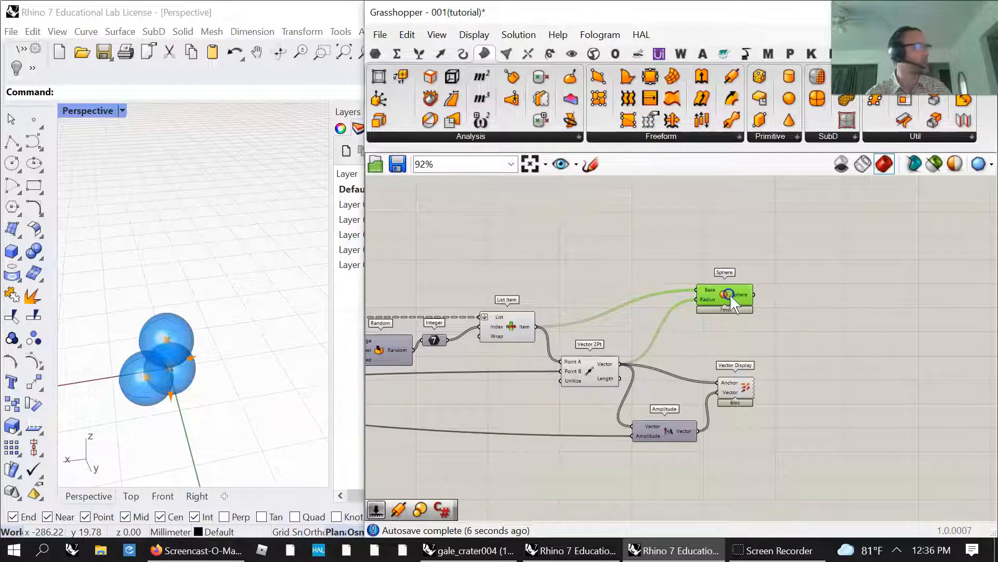
Place an Explode Tree component after the new Sphere and connect the Sphere output to its Data input
{"action": "right_click_drag", "start_coordinate": [811, 349], "coordinate": [588, 288]}
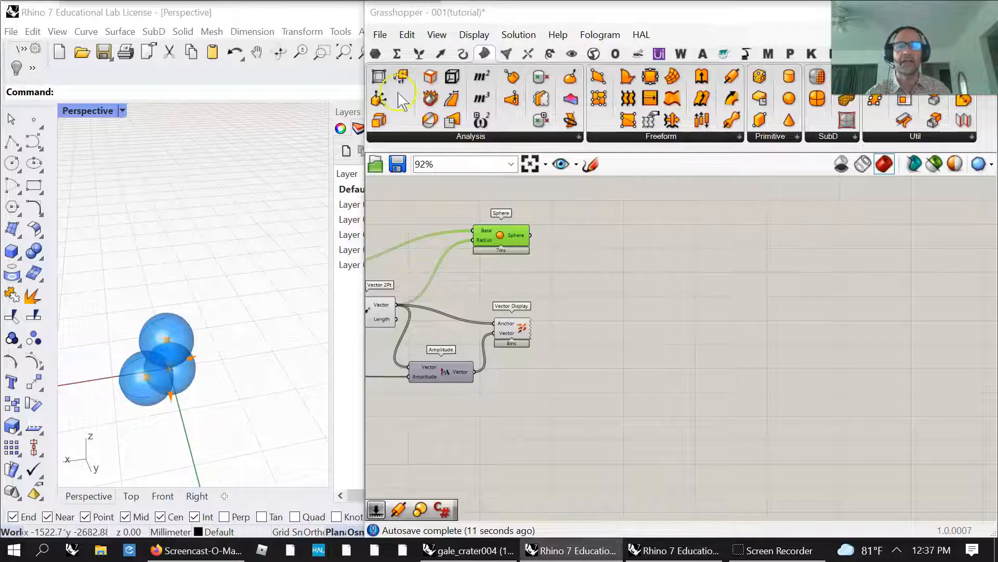
{"action": "left_click", "coordinate": [417, 52]}
{"action": "left_click", "coordinate": [875, 139]}
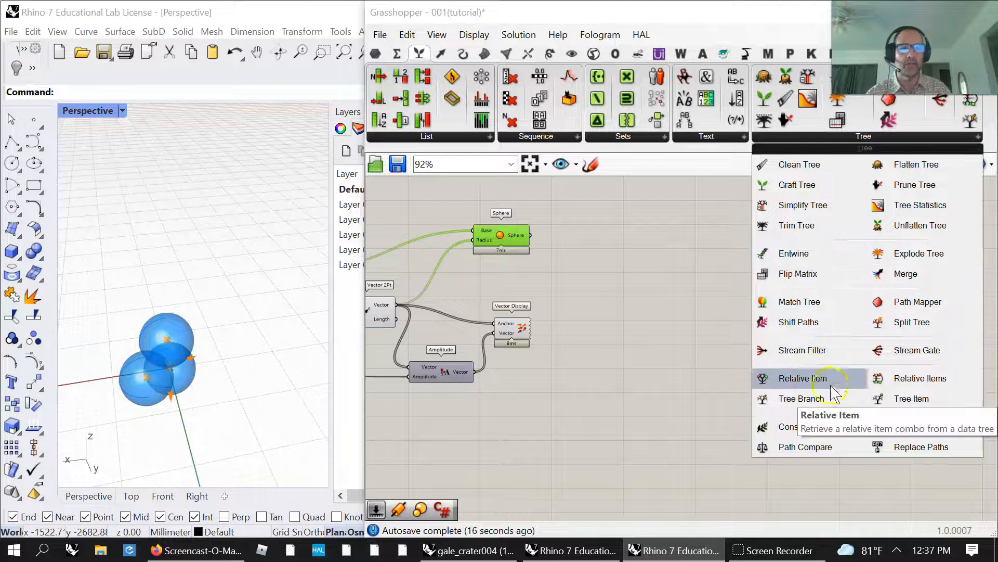
{"action": "left_click_drag", "start_coordinate": [910, 255], "coordinate": [621, 299]}
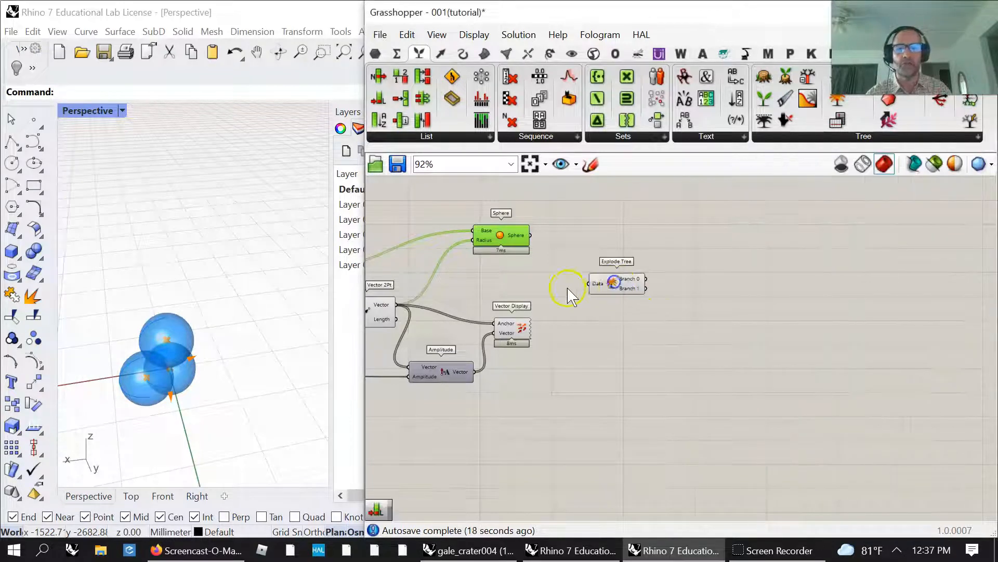
{"action": "scroll", "coordinate": [566, 286], "scroll_direction": "up", "scroll_amount": 3}
{"action": "left_click_drag", "start_coordinate": [555, 253], "coordinate": [603, 284]}
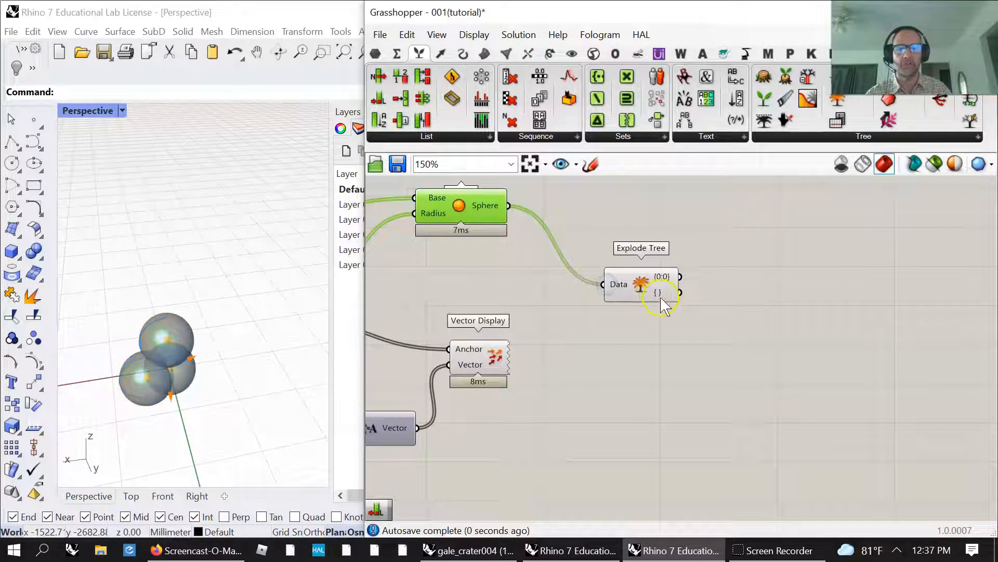
Graft the Data input of Explode Tree
{"action": "right_click", "coordinate": [605, 286]}
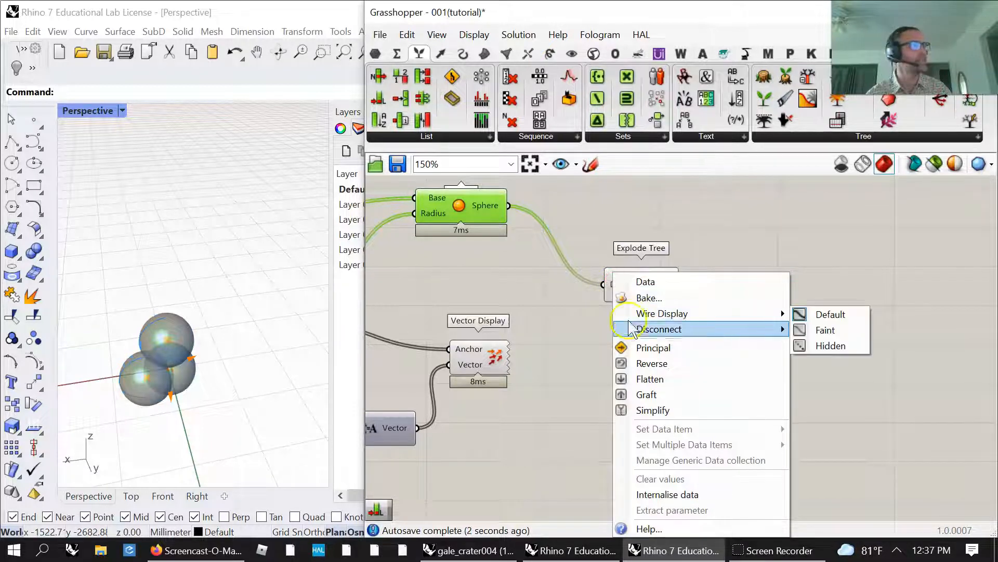
{"action": "left_click", "coordinate": [647, 394]}
{"action": "scroll", "coordinate": [662, 299], "scroll_direction": "up", "scroll_amount": 5}
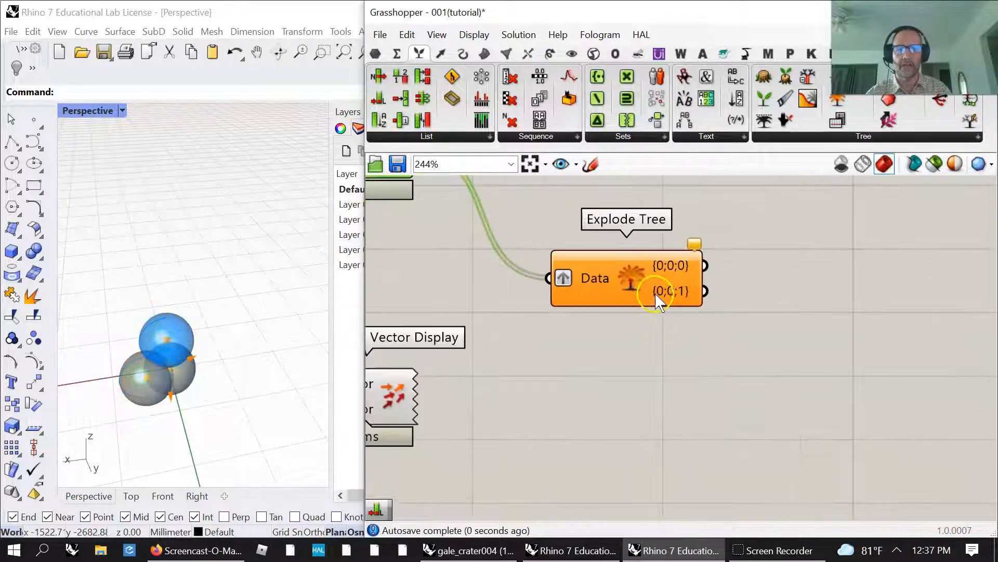
Add outputs to Explode Tree until it has eight branch outputs
{"action": "left_click", "coordinate": [638, 312]}
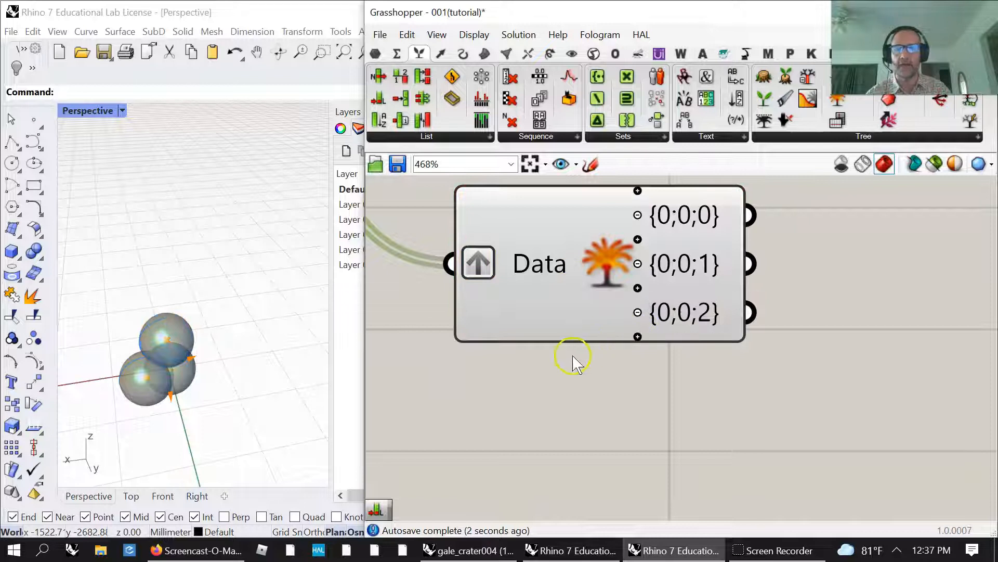
{"action": "scroll", "coordinate": [578, 359], "scroll_direction": "down", "scroll_amount": 3}
{"action": "scroll", "coordinate": [619, 353], "scroll_direction": "up", "scroll_amount": 3}
{"action": "left_click", "coordinate": [603, 338]}
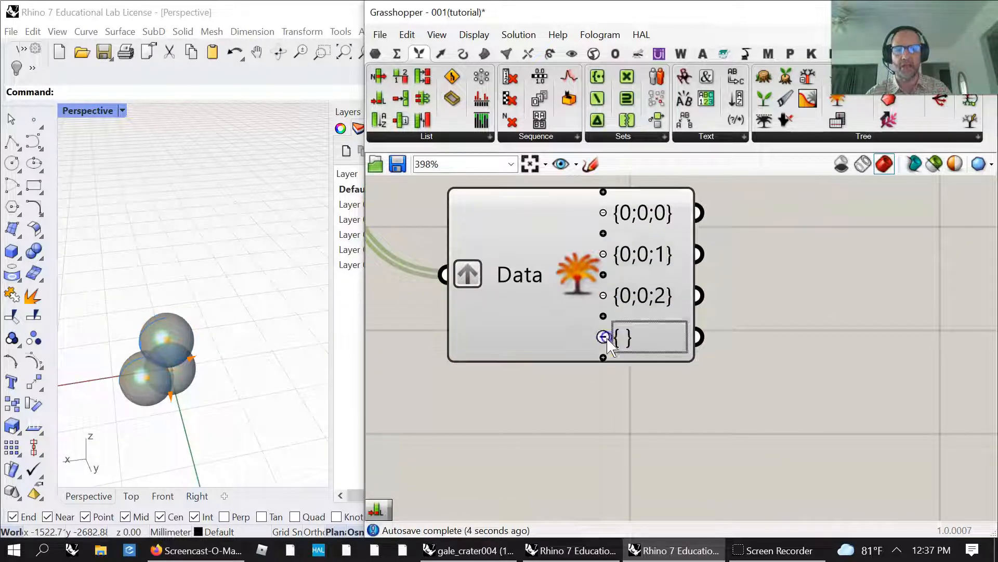
{"action": "left_click", "coordinate": [603, 358]}
{"action": "left_click", "coordinate": [603, 380]}
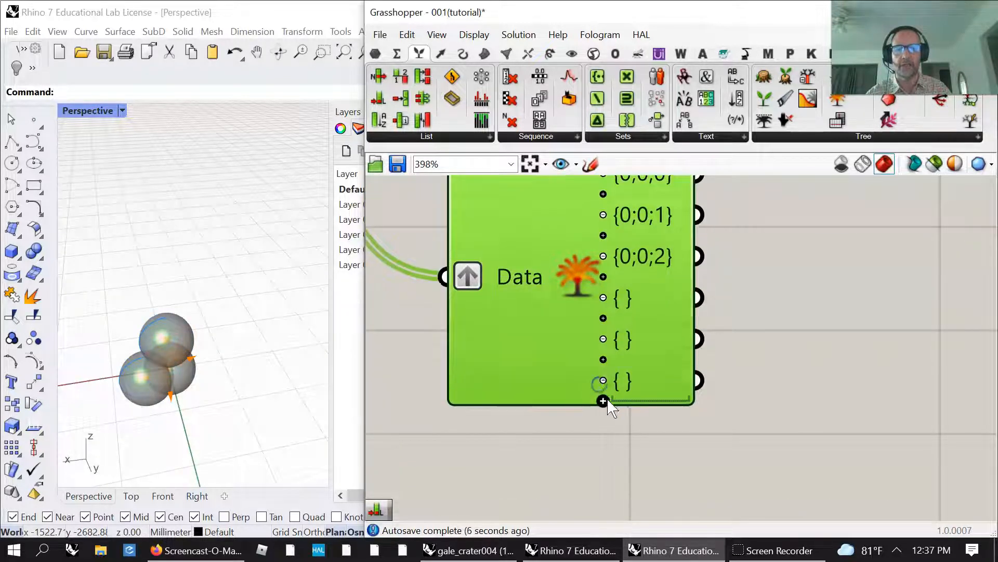
{"action": "left_click", "coordinate": [604, 401]}
{"action": "left_click", "coordinate": [603, 422]}
{"action": "scroll", "coordinate": [571, 377], "scroll_direction": "down", "scroll_amount": 5}
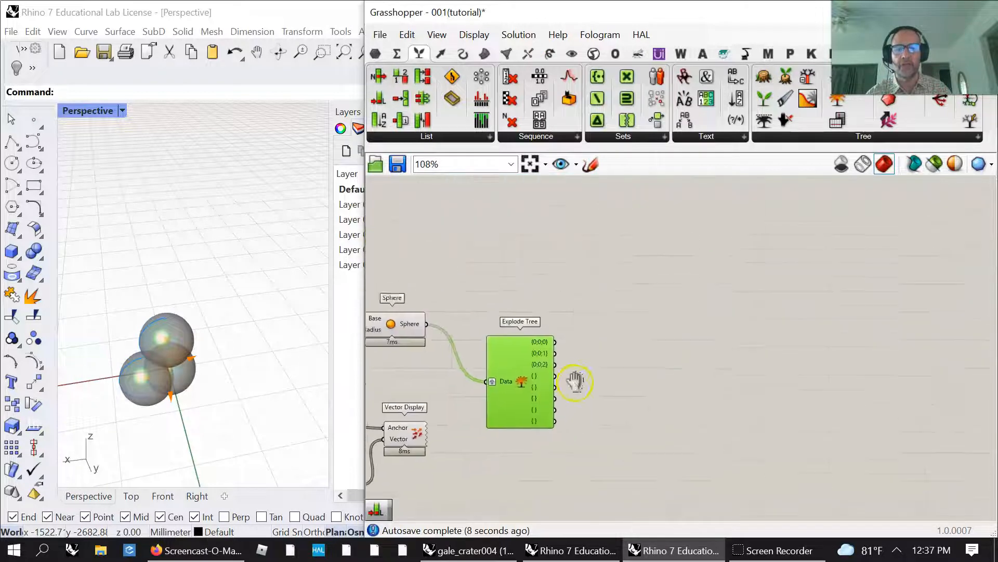
{"action": "mouse_move", "coordinate": [503, 370]}
{"action": "left_mouse_down"}
{"action": "mouse_move", "coordinate": [530, 351]}
{"action": "mouse_move", "coordinate": [507, 355]}
{"action": "left_mouse_up"}
{"action": "left_click", "coordinate": [629, 363]}
{"action": "left_click", "coordinate": [509, 360]}
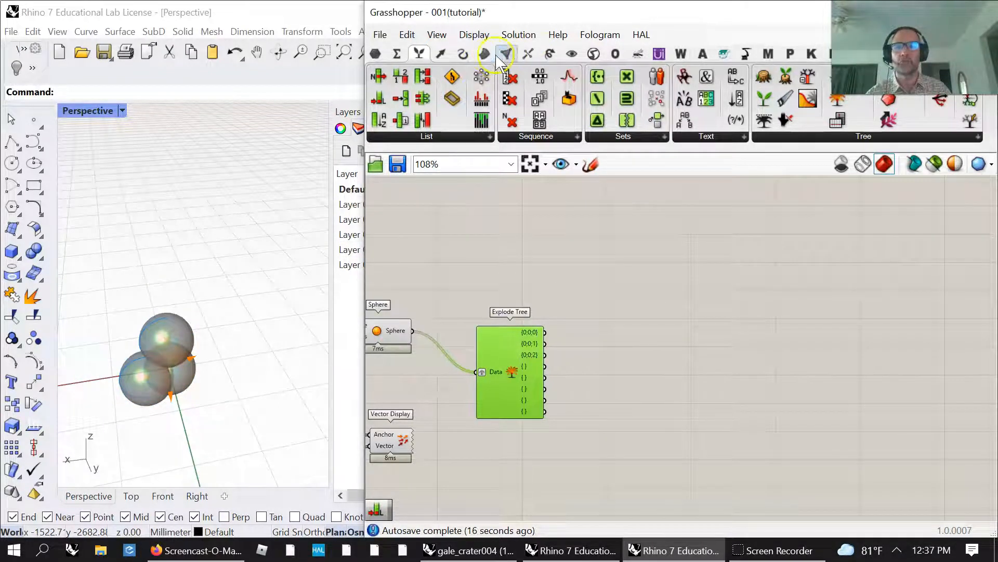
Place a Solid Difference, a Solid Union and a Solid Intersection component after Explode Tree
{"action": "left_click", "coordinate": [532, 56]}
{"action": "left_click", "coordinate": [779, 138]}
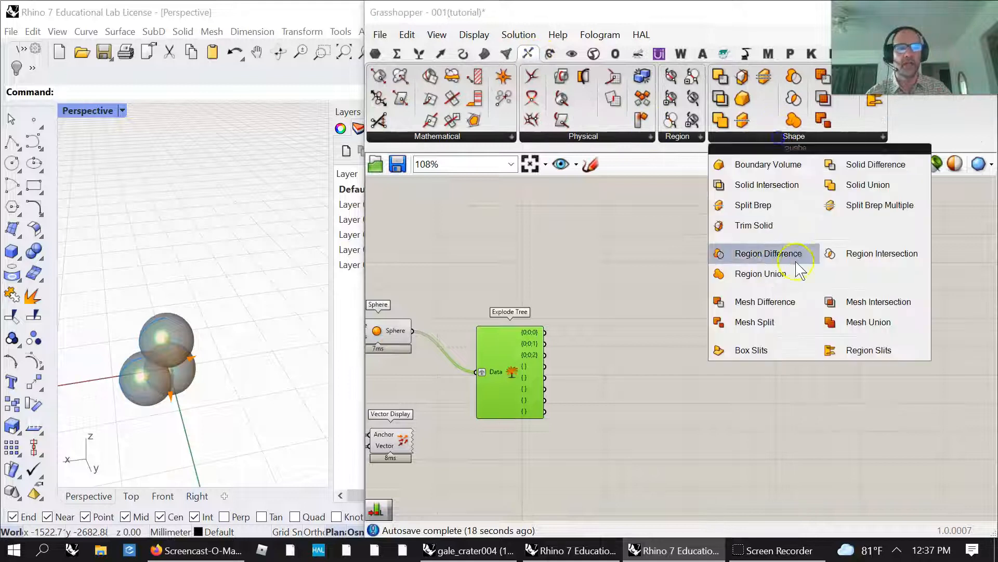
{"action": "left_click_drag", "start_coordinate": [873, 161], "coordinate": [720, 356]}
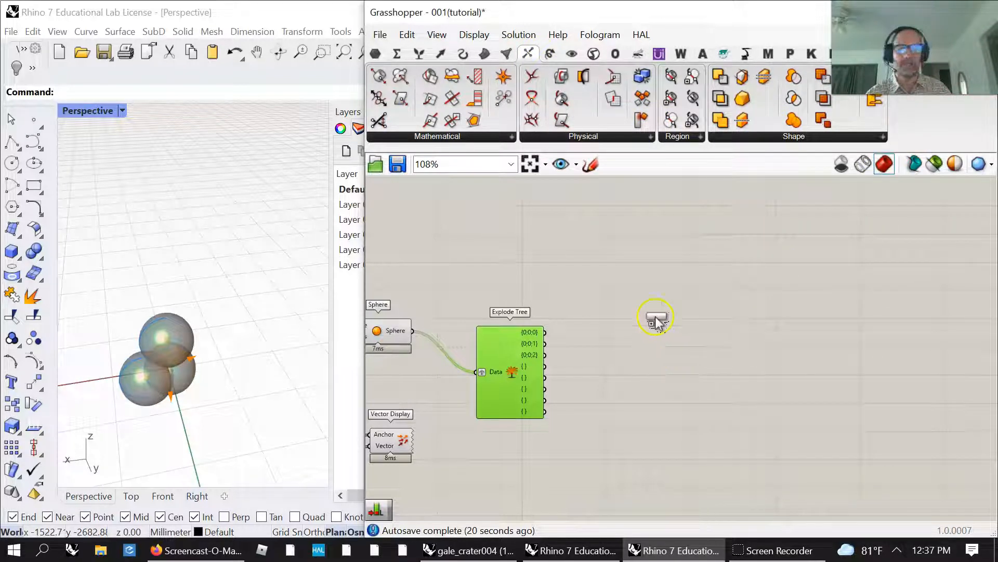
{"action": "left_click_drag", "start_coordinate": [656, 321], "coordinate": [657, 319]}
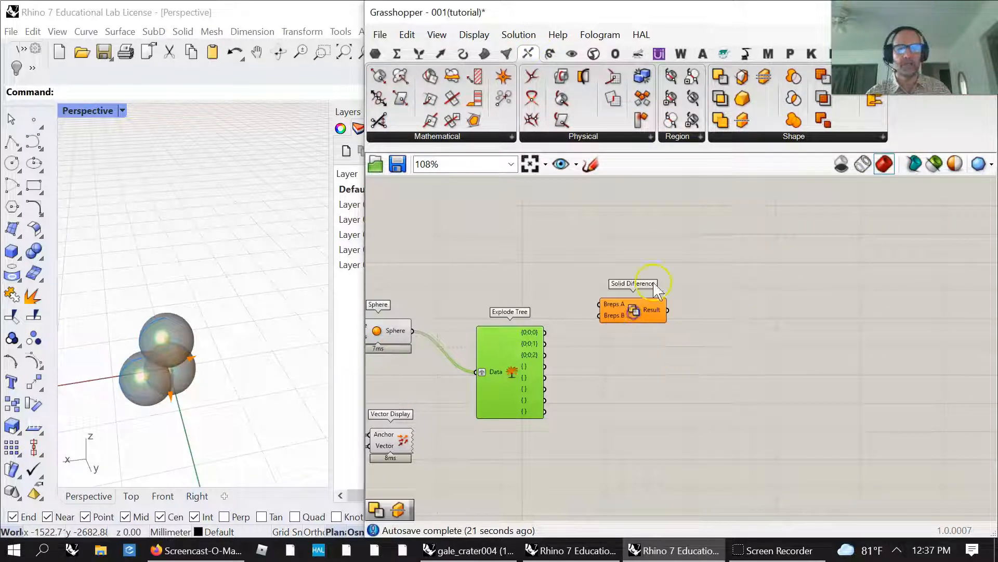
{"action": "left_click", "coordinate": [780, 141]}
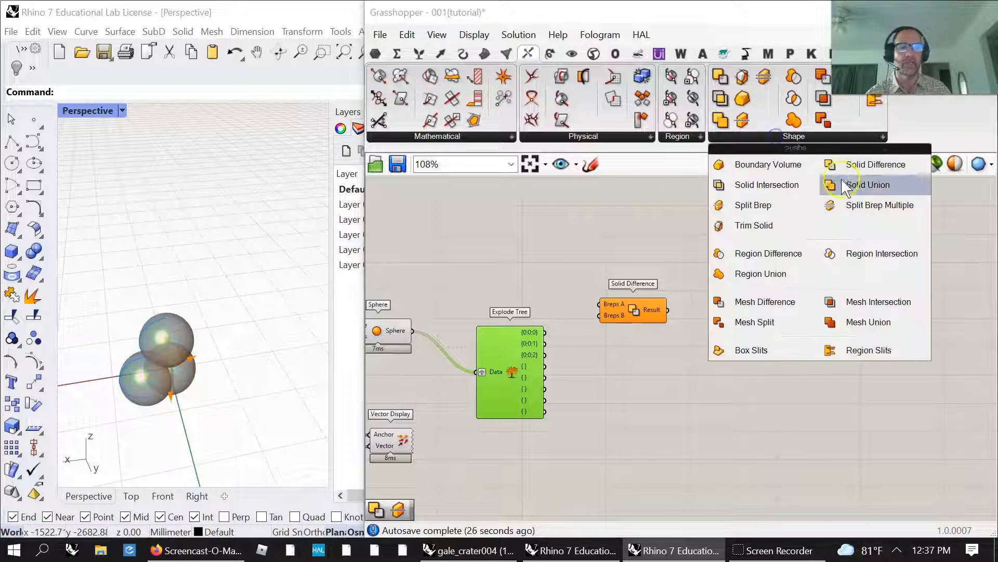
{"action": "left_click_drag", "start_coordinate": [861, 186], "coordinate": [713, 364]}
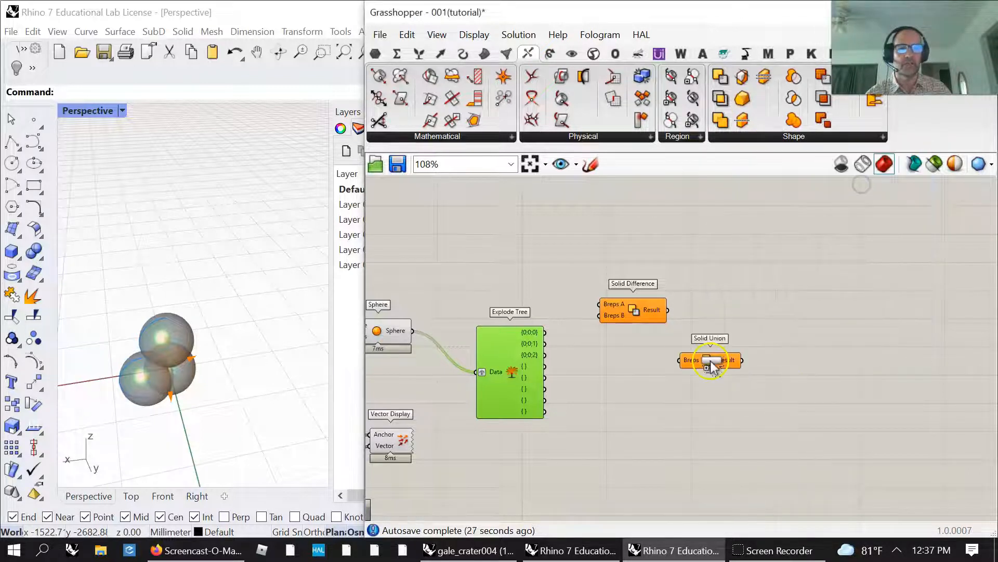
{"action": "left_click", "coordinate": [789, 138]}
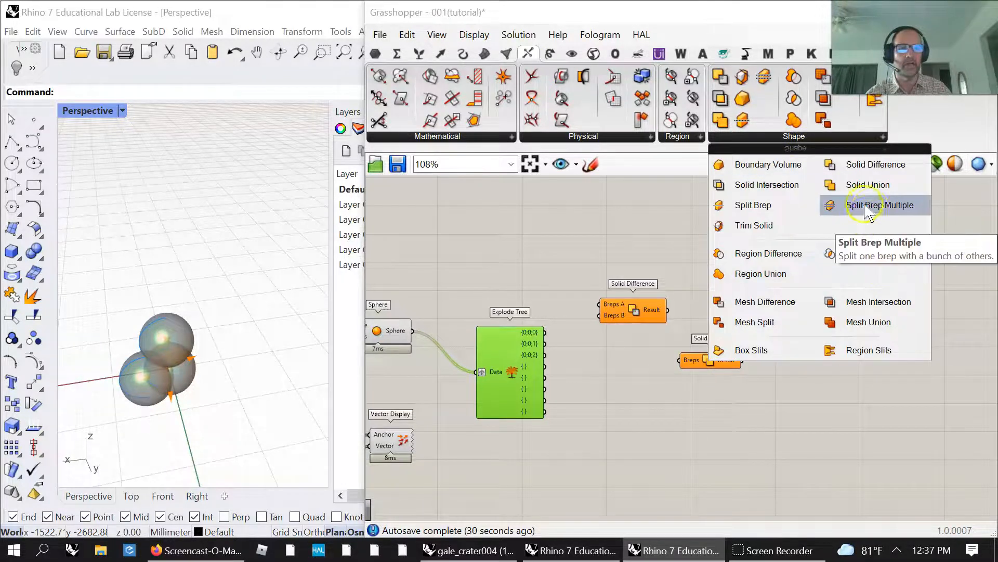
{"action": "left_click_drag", "start_coordinate": [767, 185], "coordinate": [697, 426]}
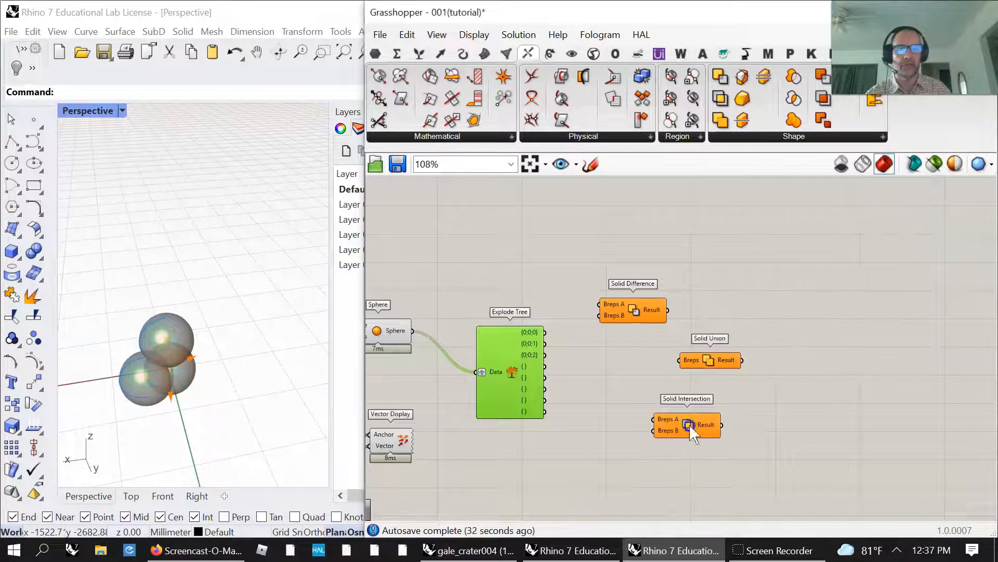
Connect the Sphere output directly to Solid Union's Breps input and move Solid Union above and well beyond the other two solid components
{"action": "left_click_drag", "start_coordinate": [638, 319], "coordinate": [653, 381]}
{"action": "left_click_drag", "start_coordinate": [708, 364], "coordinate": [639, 316]}
{"action": "right_click_drag", "start_coordinate": [591, 372], "coordinate": [595, 345]}
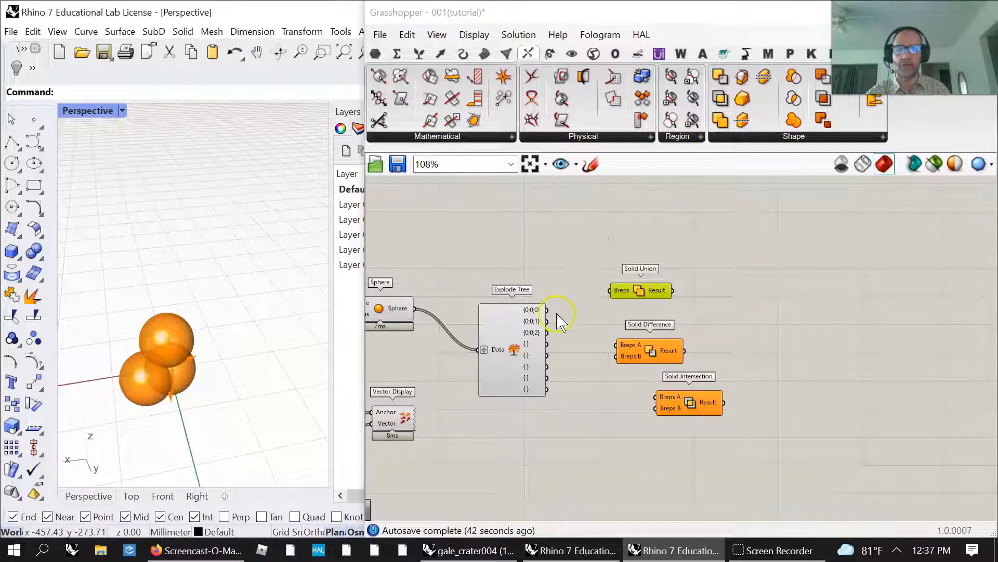
{"action": "left_click_drag", "start_coordinate": [414, 309], "coordinate": [862, 250]}
{"action": "right_click_drag", "start_coordinate": [884, 294], "coordinate": [711, 287]}
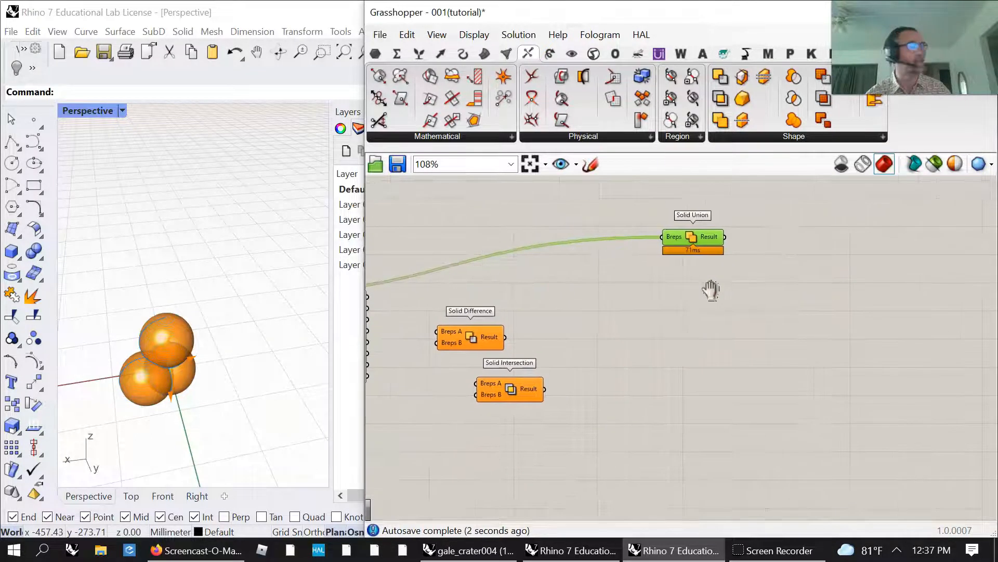
{"action": "left_click_drag", "start_coordinate": [699, 255], "coordinate": [728, 252]}
Line up Solid Difference and Solid Intersection, and connect Explode Tree's {0;0;0} and {0;0;1} outputs to Solid Difference's Breps A and Breps B
{"action": "left_click_drag", "start_coordinate": [474, 341], "coordinate": [498, 336]}
{"action": "left_click_drag", "start_coordinate": [534, 395], "coordinate": [520, 385]}
{"action": "right_click_drag", "start_coordinate": [489, 395], "coordinate": [612, 415]}
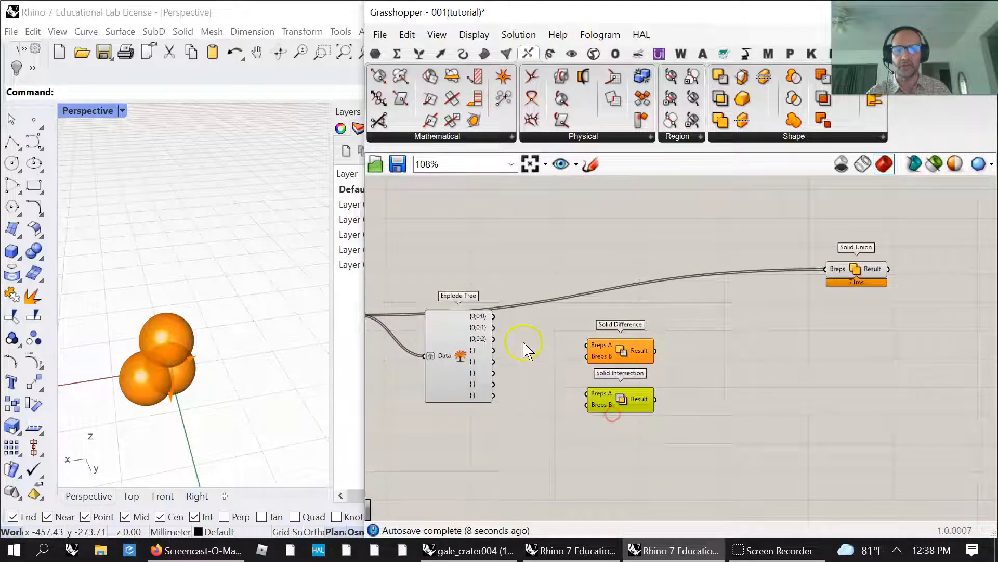
{"action": "left_click_drag", "start_coordinate": [495, 317], "coordinate": [580, 337]}
{"action": "left_click_drag", "start_coordinate": [491, 329], "coordinate": [624, 336]}
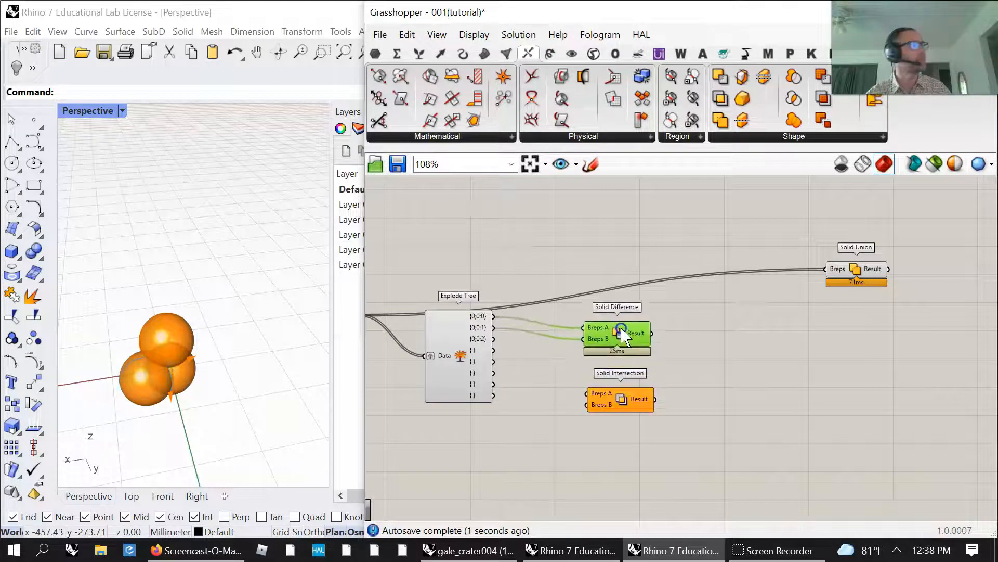
Connect Explode Tree's {0;0;0} and {0;0;1} outputs to Solid Intersection's Breps A and Breps B
{"action": "left_click_drag", "start_coordinate": [624, 407], "coordinate": [624, 420]}
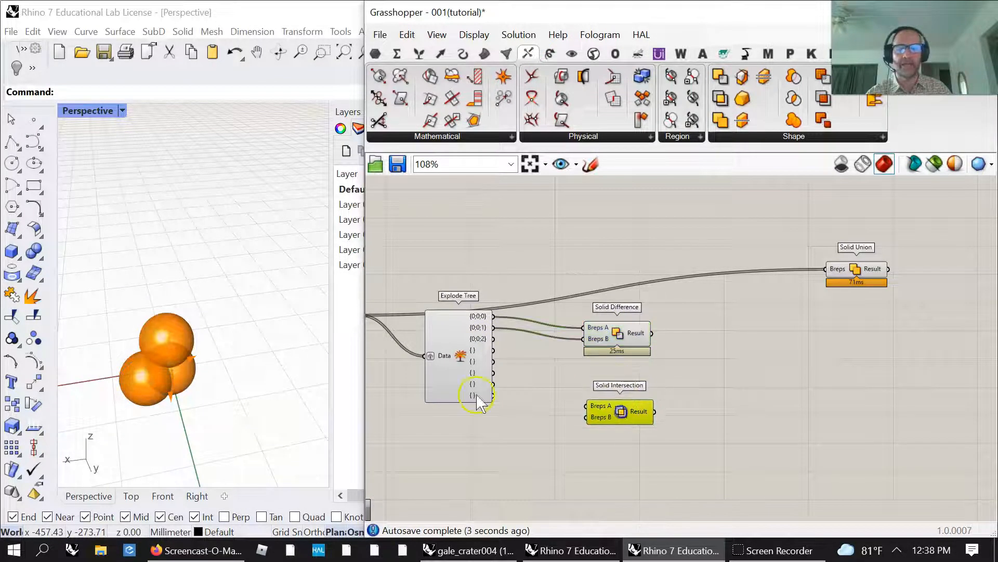
{"action": "left_click_drag", "start_coordinate": [494, 317], "coordinate": [581, 407]}
{"action": "left_click_drag", "start_coordinate": [494, 328], "coordinate": [576, 387]}
{"action": "left_click_drag", "start_coordinate": [588, 422], "coordinate": [588, 420]}
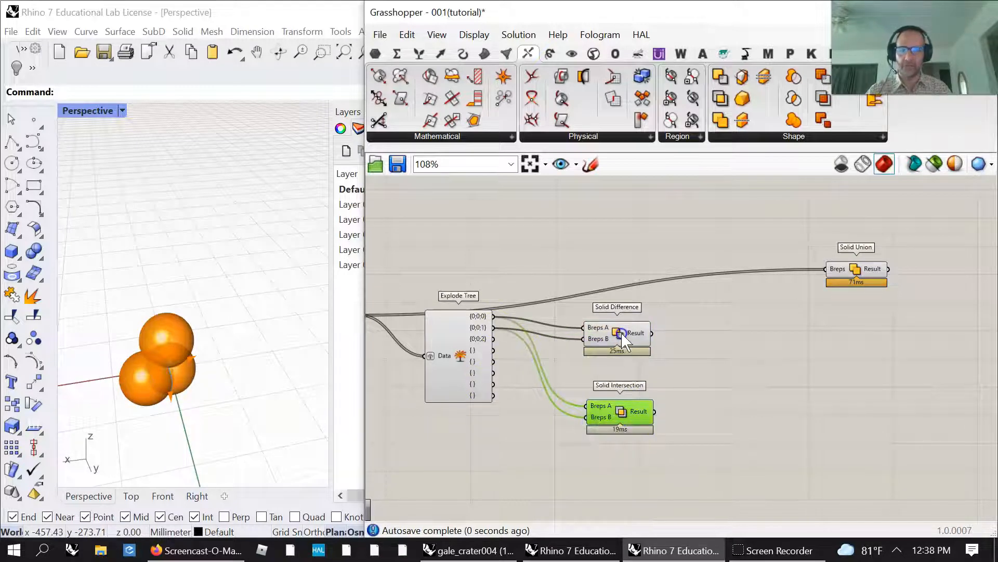
Duplicate Solid Difference and Solid Intersection, feeding each copy the original's Result as Breps A and Explode Tree's {0;0;2} output as Breps B
{"action": "left_click_drag", "start_coordinate": [657, 463], "coordinate": [670, 366]}
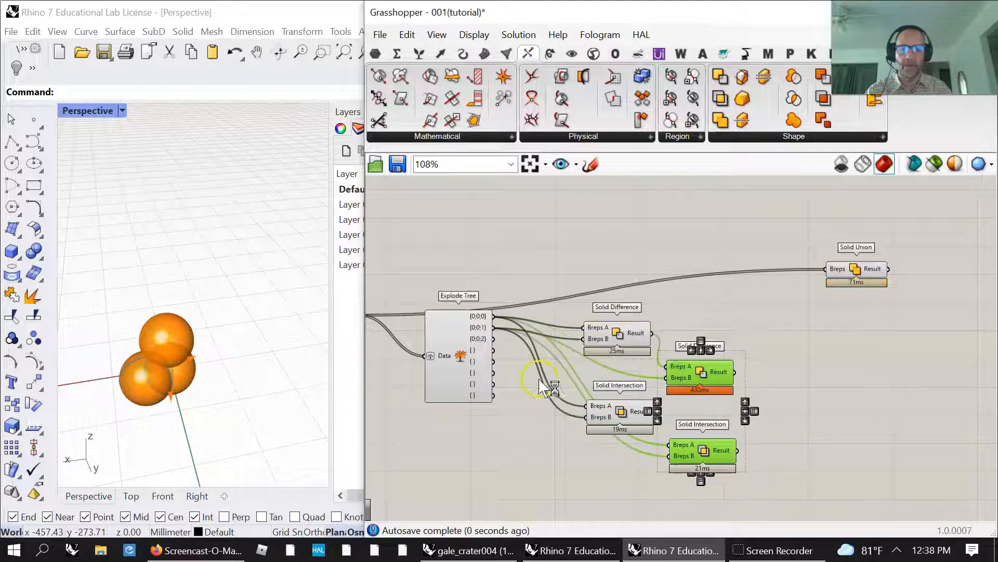
{"action": "left_click_drag", "start_coordinate": [494, 341], "coordinate": [667, 378]}
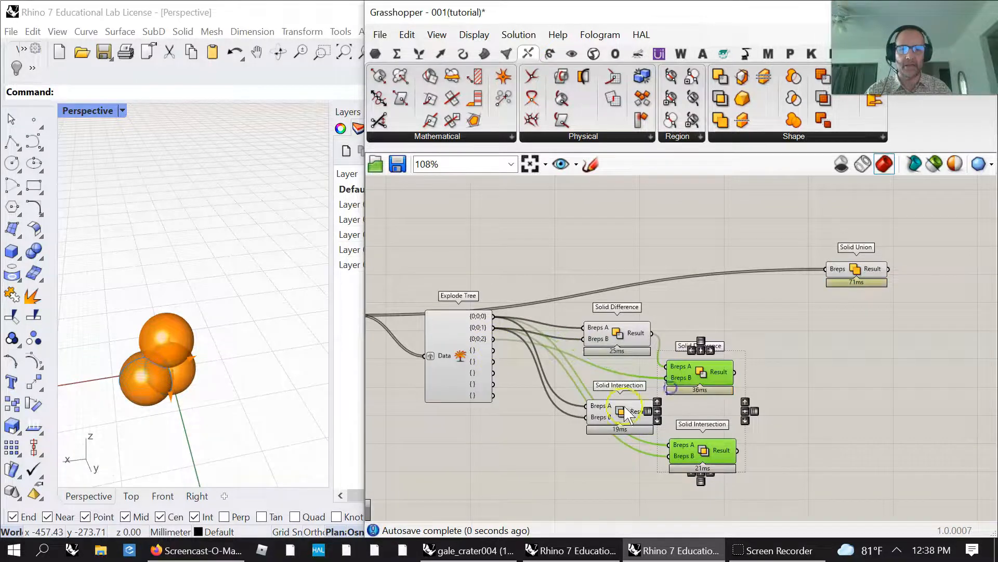
{"action": "left_click", "coordinate": [677, 411]}
{"action": "left_click_drag", "start_coordinate": [654, 411], "coordinate": [681, 445]}
{"action": "left_click_drag", "start_coordinate": [493, 338], "coordinate": [669, 456]}
{"action": "left_click", "coordinate": [722, 449]}
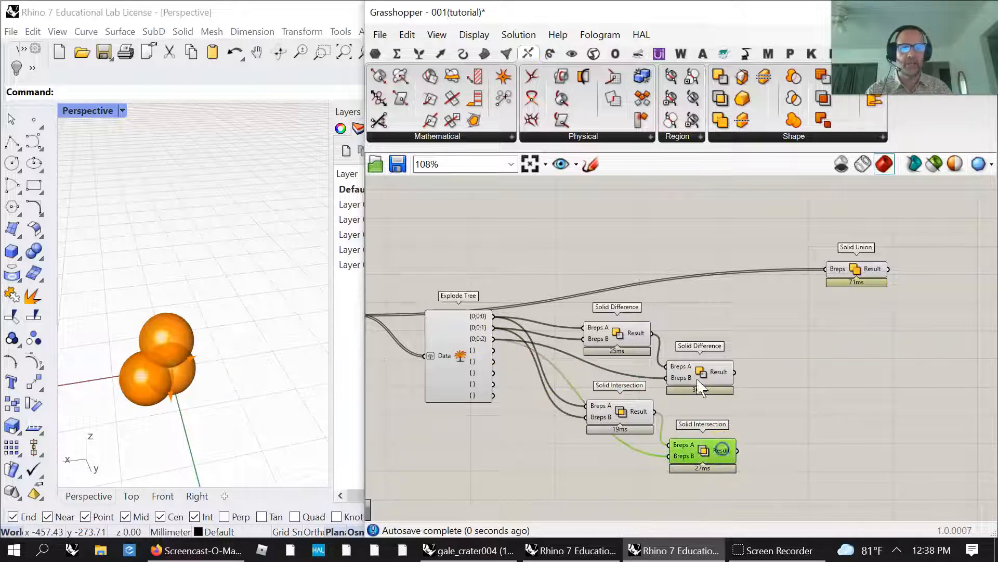
{"action": "left_click", "coordinate": [700, 374]}
Shift Solid Union further along the canvas and place two Move components stacked beneath it
{"action": "right_click_drag", "start_coordinate": [811, 418], "coordinate": [676, 351]}
{"action": "left_click_drag", "start_coordinate": [729, 204], "coordinate": [801, 210]}
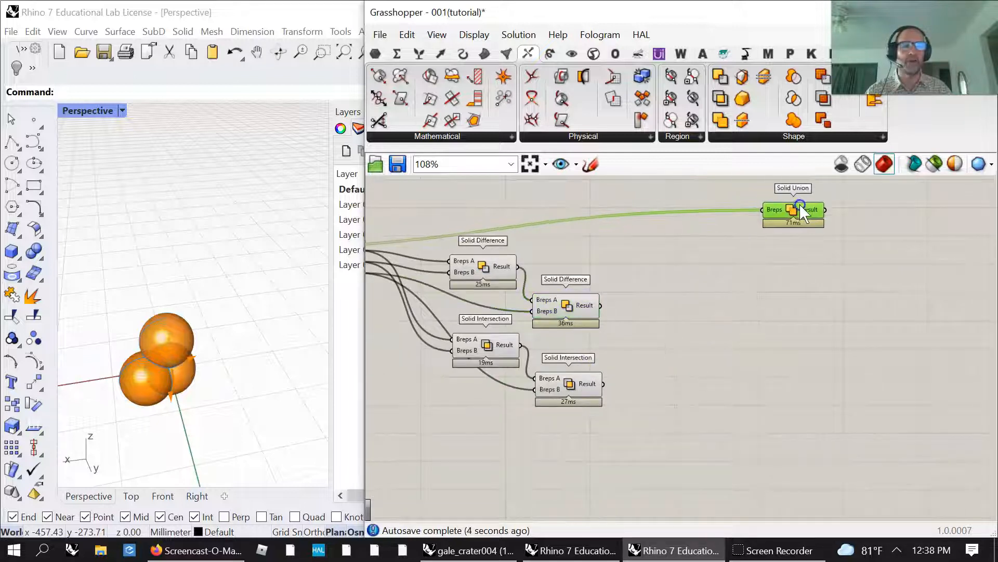
{"action": "left_click", "coordinate": [549, 53]}
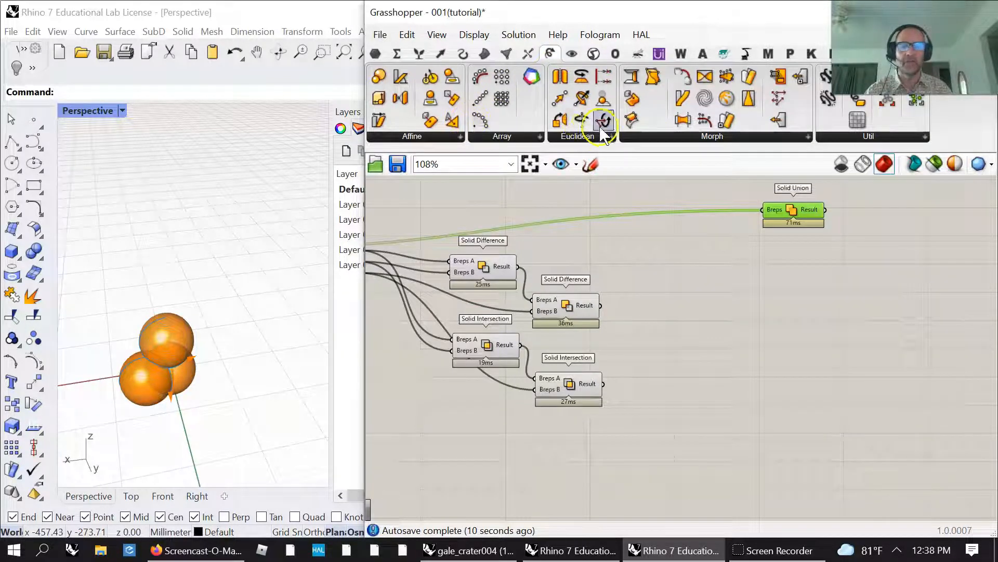
{"action": "left_click_drag", "start_coordinate": [559, 98], "coordinate": [790, 391]}
Add a Negative component and connect its Result to the lower Move's Motion input
{"action": "left_click", "coordinate": [693, 394]}
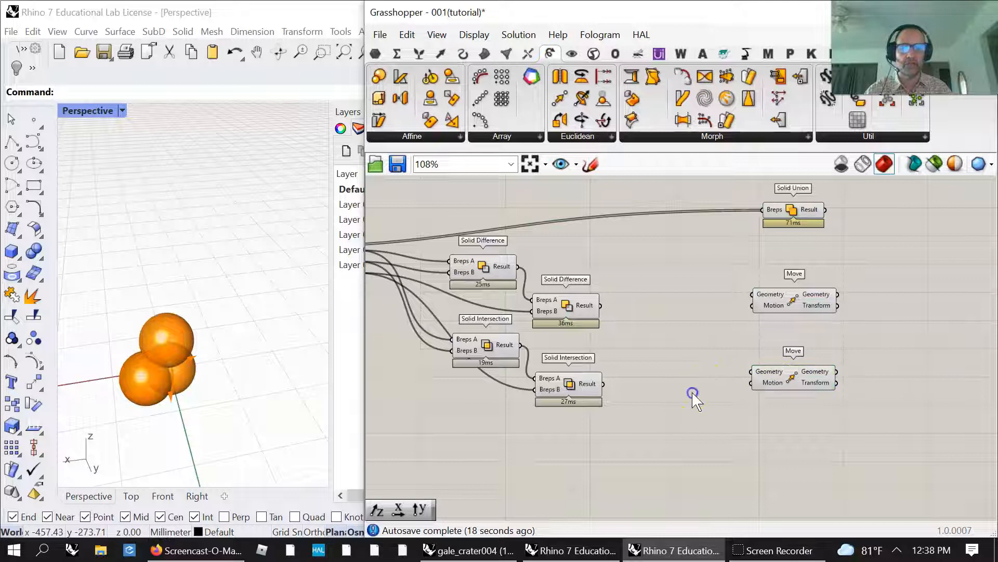
{"action": "double_click", "coordinate": [693, 394]}
{"action": "type", "text": "neg"}
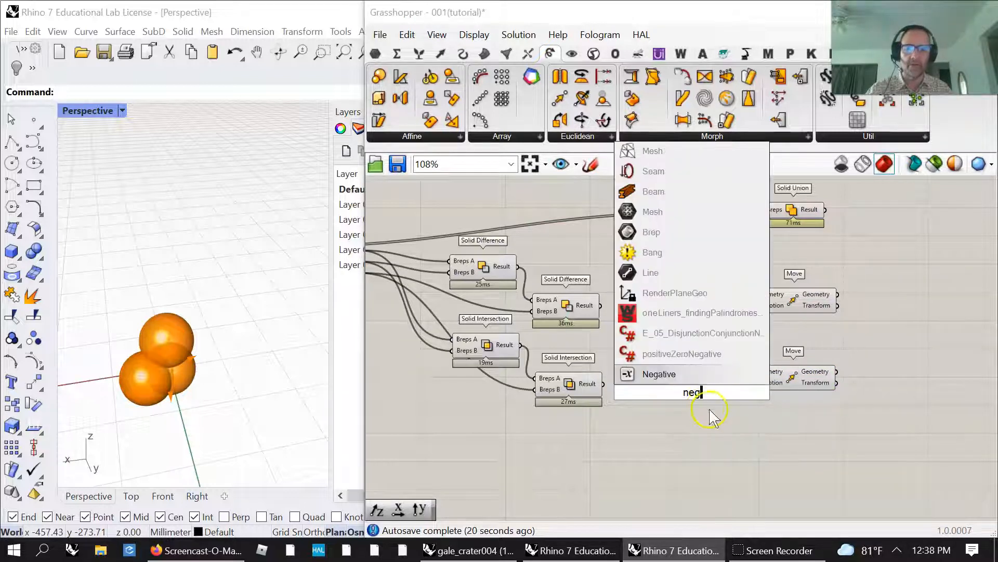
{"action": "left_click", "coordinate": [671, 374]}
{"action": "left_click_drag", "start_coordinate": [739, 394], "coordinate": [752, 382]}
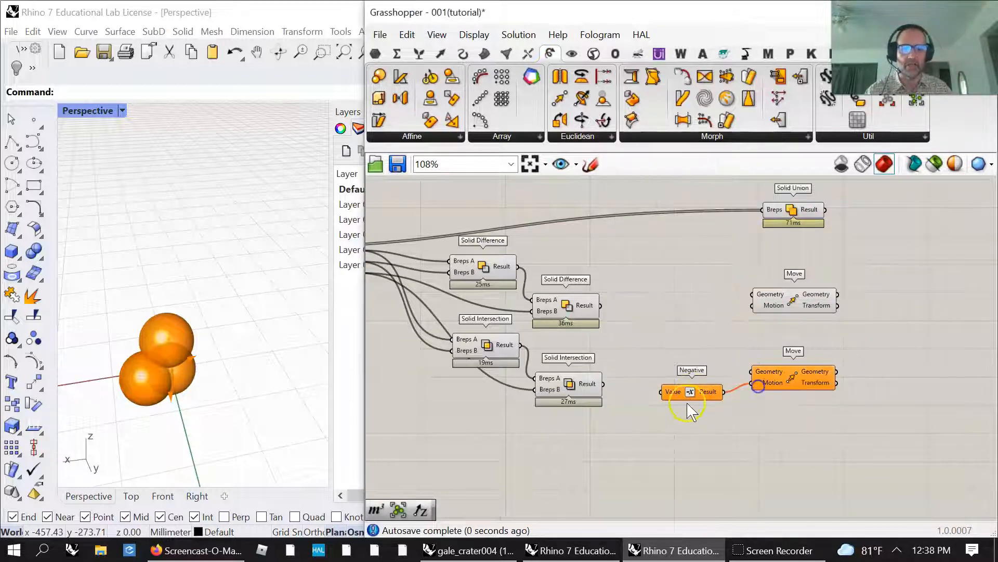
{"action": "left_click_drag", "start_coordinate": [686, 394], "coordinate": [705, 397]}
Add Unit X driving the upper Move's Motion and Negative, and connect the second Solid Difference and Solid Intersection results to the two Moves' Geometry inputs
{"action": "double_click", "coordinate": [637, 449]}
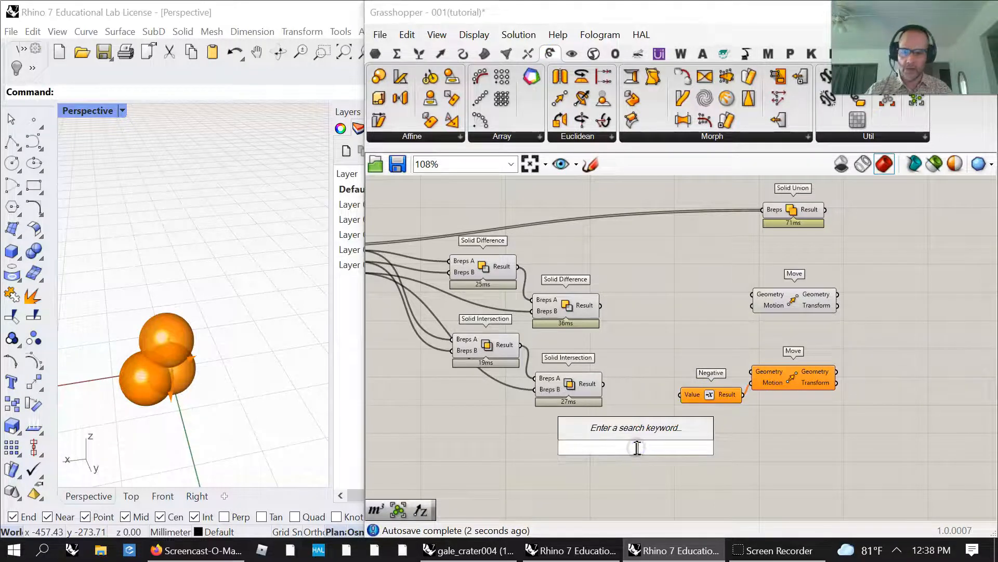
{"action": "type", "text": "x"}
{"action": "left_click", "coordinate": [599, 392]}
{"action": "left_click_drag", "start_coordinate": [647, 447], "coordinate": [757, 306]}
{"action": "left_click_drag", "start_coordinate": [607, 311], "coordinate": [753, 294]}
{"action": "left_click_drag", "start_coordinate": [602, 385], "coordinate": [750, 371]}
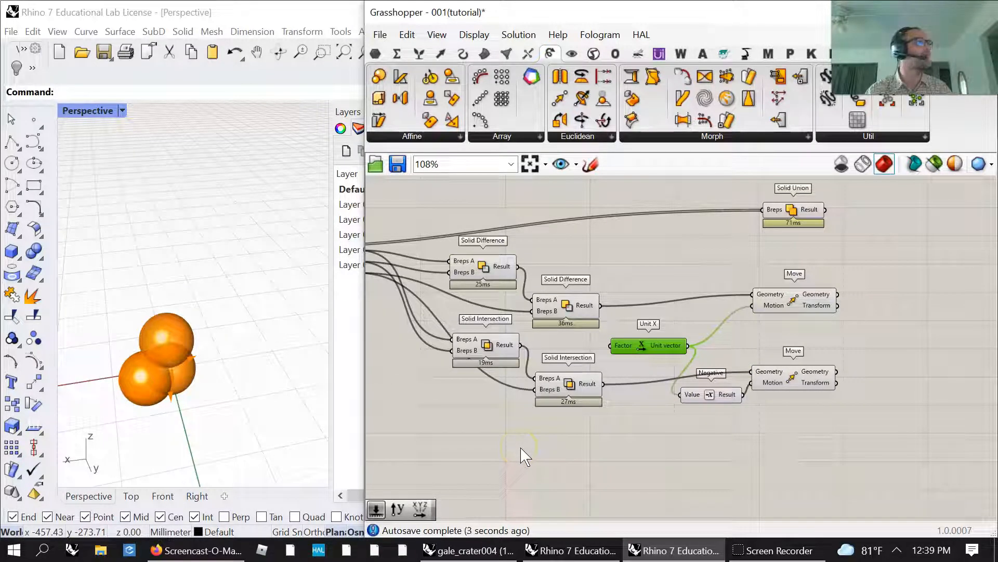
Wire an existing upstream value into Unit X's Factor input to spread the moved solids apart
{"action": "left_click_drag", "start_coordinate": [608, 344], "coordinate": [540, 351]}
{"action": "scroll", "coordinate": [885, 360], "scroll_direction": "down", "scroll_amount": 5}
{"action": "scroll", "coordinate": [885, 377], "scroll_direction": "down", "scroll_amount": 3}
{"action": "scroll", "coordinate": [435, 313], "scroll_direction": "up", "scroll_amount": 3}
{"action": "scroll", "coordinate": [474, 351], "scroll_direction": "up", "scroll_amount": 3}
{"action": "scroll", "coordinate": [474, 351], "scroll_direction": "up", "scroll_amount": 3}
{"action": "scroll", "coordinate": [606, 362], "scroll_direction": "down", "scroll_amount": 6}
{"action": "right_click_drag", "start_coordinate": [695, 370], "coordinate": [577, 334]}
{"action": "right_click_drag", "start_coordinate": [877, 385], "coordinate": [605, 417]}
{"action": "scroll", "coordinate": [838, 421], "scroll_direction": "up", "scroll_amount": 2}
{"action": "right_click_drag", "start_coordinate": [845, 404], "coordinate": [748, 408]}
Select Solid Union and both Move components to inspect their geometry, and set the Perspective viewport to Rendered display
{"action": "left_click_drag", "start_coordinate": [718, 415], "coordinate": [693, 296]}
{"action": "scroll", "coordinate": [722, 352], "scroll_direction": "up", "scroll_amount": 4}
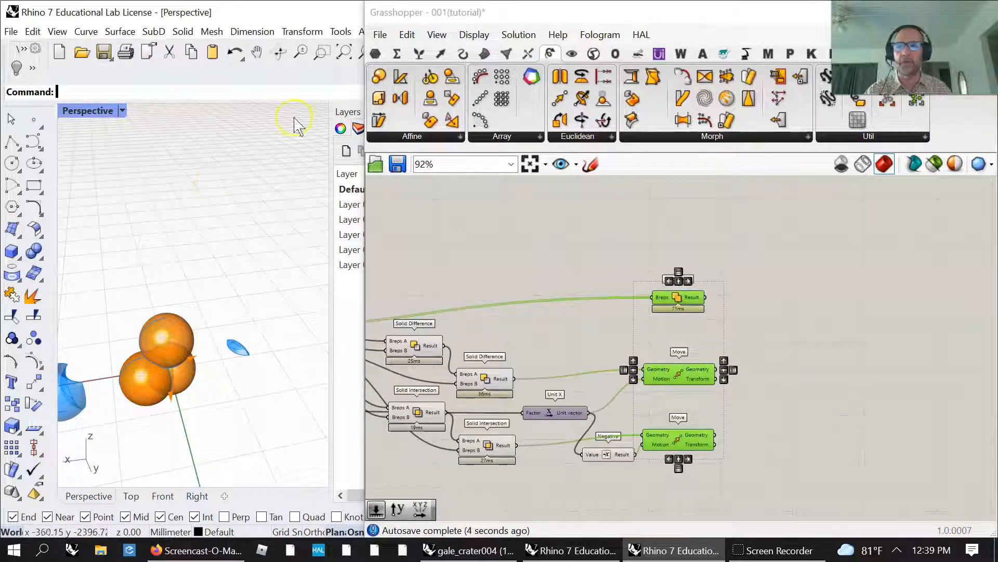
{"action": "left_click", "coordinate": [90, 137]}
{"action": "left_click", "coordinate": [89, 111]}
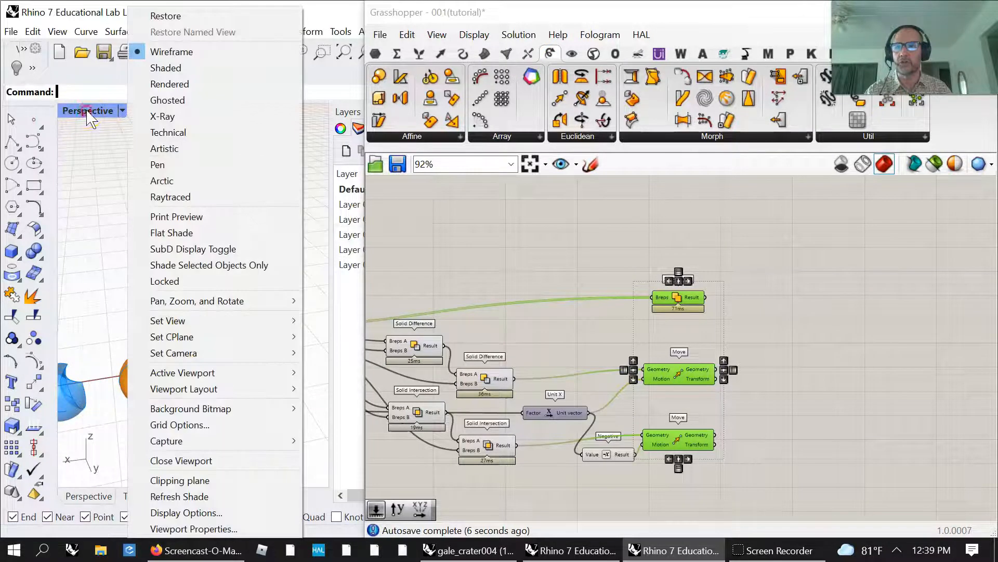
{"action": "left_click", "coordinate": [162, 84]}
{"action": "left_click", "coordinate": [786, 364]}
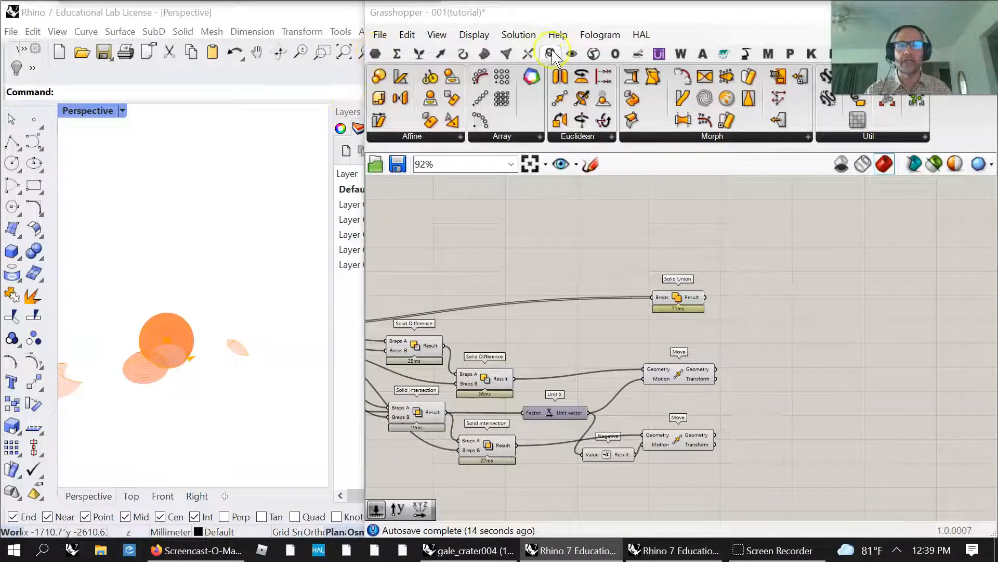
Place three Custom Preview components, one beside Solid Union and one beside each Move
{"action": "left_click", "coordinate": [572, 54]}
{"action": "left_click_drag", "start_coordinate": [764, 101], "coordinate": [843, 442]}
{"action": "key", "text": "ctrl+c"}
{"action": "key", "text": "ctrl+v"}
{"action": "key", "text": "ctrl+v"}
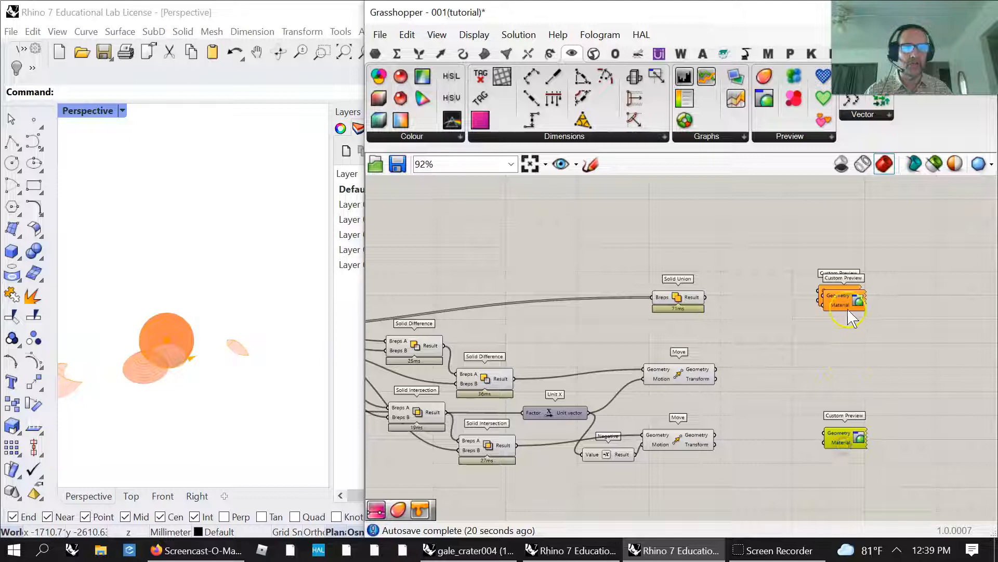
{"action": "left_click_drag", "start_coordinate": [847, 310], "coordinate": [844, 374]}
Connect Solid Union's Result and both Moves' Geometry outputs to the Geometry inputs of their neighbouring Custom Preview components
{"action": "left_click_drag", "start_coordinate": [708, 296], "coordinate": [821, 291]}
{"action": "left_click_drag", "start_coordinate": [717, 369], "coordinate": [824, 364]}
{"action": "left_click_drag", "start_coordinate": [716, 435], "coordinate": [825, 434]}
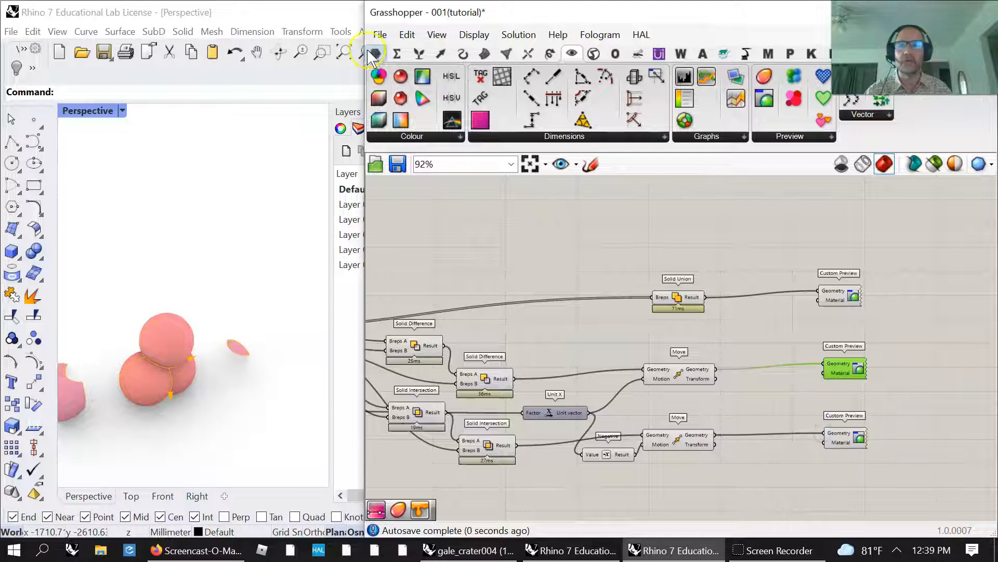
Add a Colour Swatch and duplicate it so each of the three Custom Preview components has one beside it
{"action": "left_click", "coordinate": [375, 54]}
{"action": "left_click", "coordinate": [522, 136]}
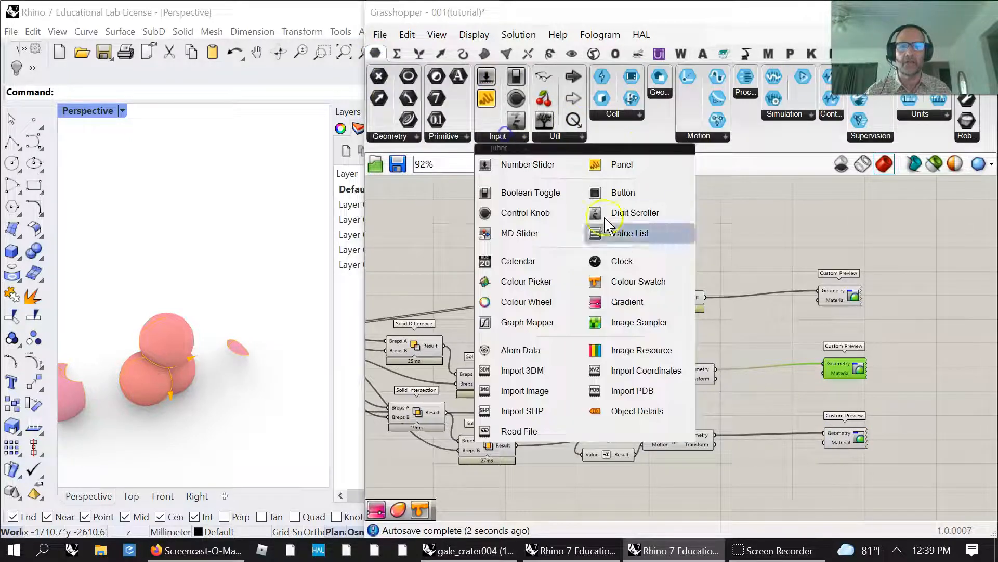
{"action": "left_click_drag", "start_coordinate": [639, 282], "coordinate": [764, 465]}
{"action": "left_click", "coordinate": [762, 333]}
{"action": "left_click_drag", "start_coordinate": [757, 350], "coordinate": [761, 411], "text": "alt"}
Connect each of the three Colour Swatches to the Material input of its neighbouring Custom Preview component
{"action": "left_click_drag", "start_coordinate": [796, 330], "coordinate": [819, 300]}
{"action": "left_click_drag", "start_coordinate": [802, 405], "coordinate": [823, 372]}
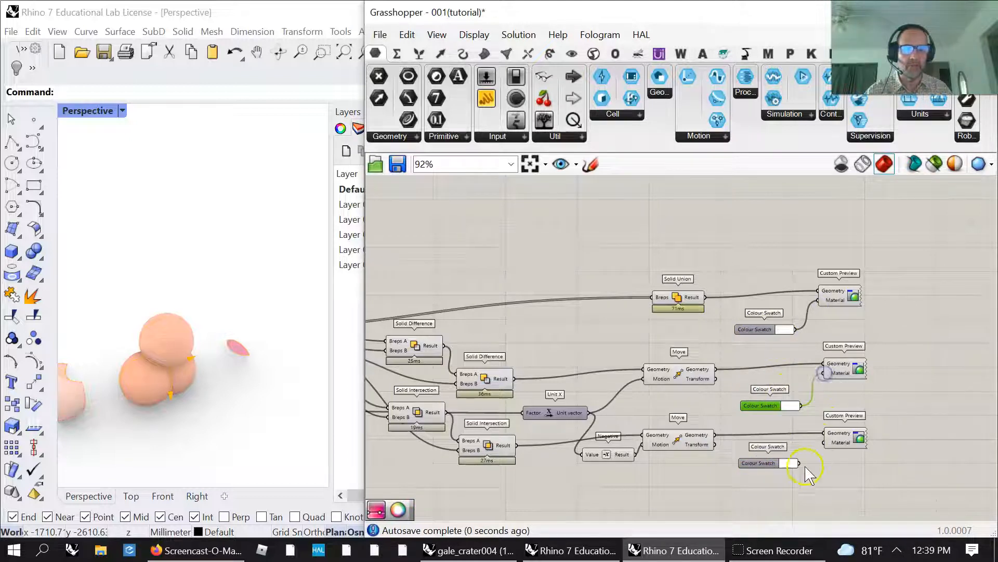
{"action": "right_click", "coordinate": [768, 330]}
{"action": "left_click", "coordinate": [784, 313]}
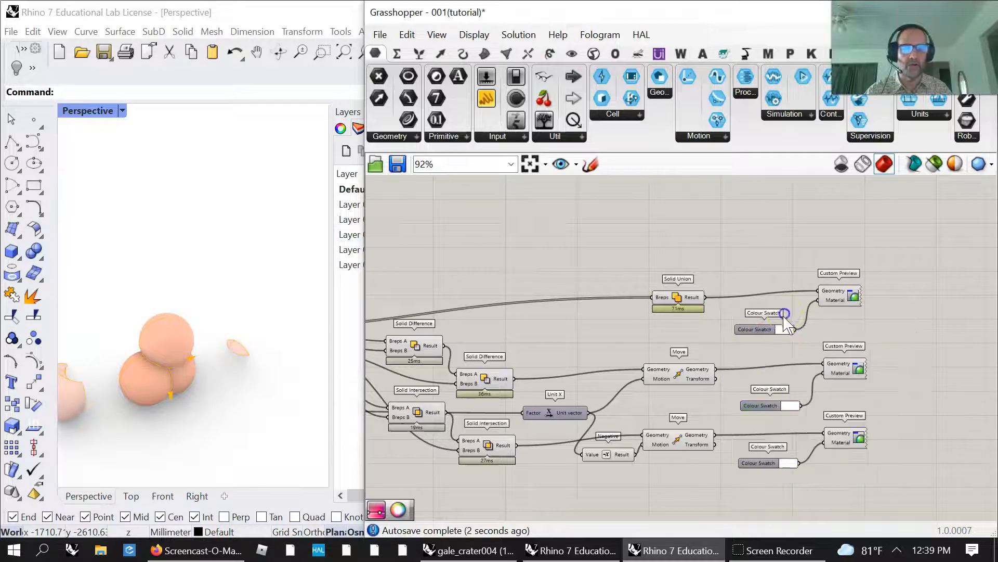
Set the Solid Union swatch to cyan (R 0, G 255, B 255) and the solid difference swatch to magenta
{"action": "left_click", "coordinate": [784, 329]}
{"action": "left_click", "coordinate": [932, 394]}
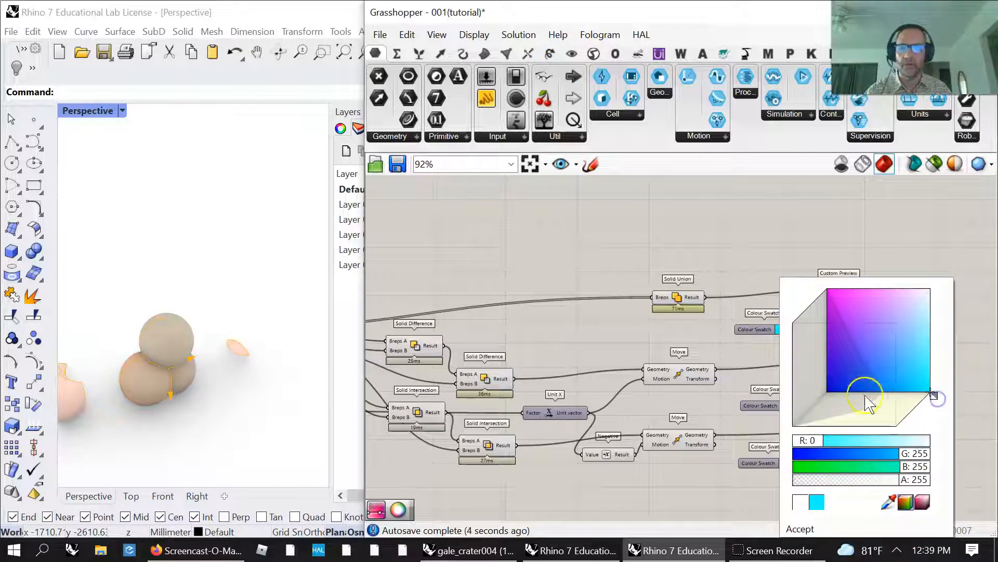
{"action": "left_click", "coordinate": [834, 213]}
{"action": "left_click", "coordinate": [791, 405]}
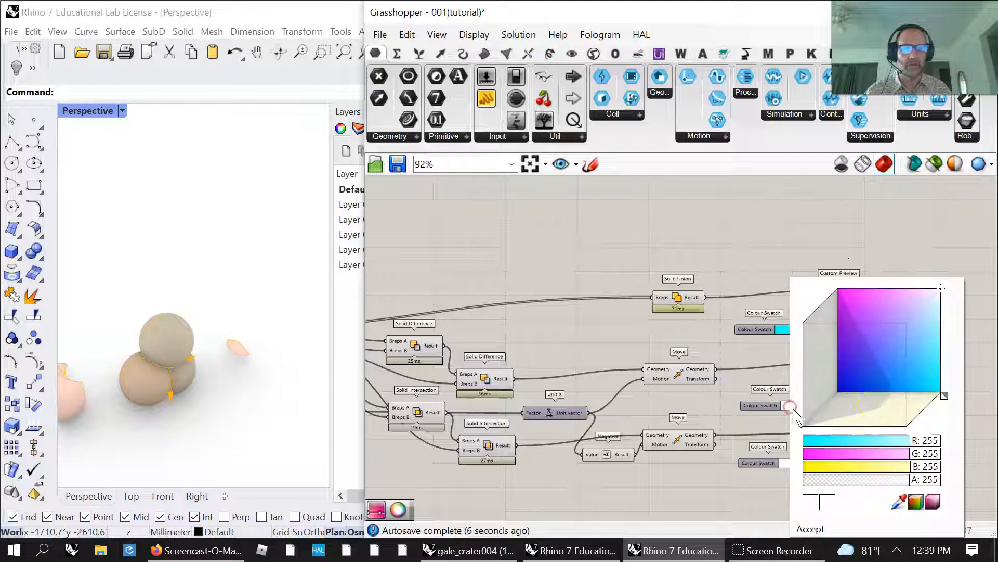
{"action": "left_click", "coordinate": [849, 319]}
{"action": "left_click", "coordinate": [706, 238]}
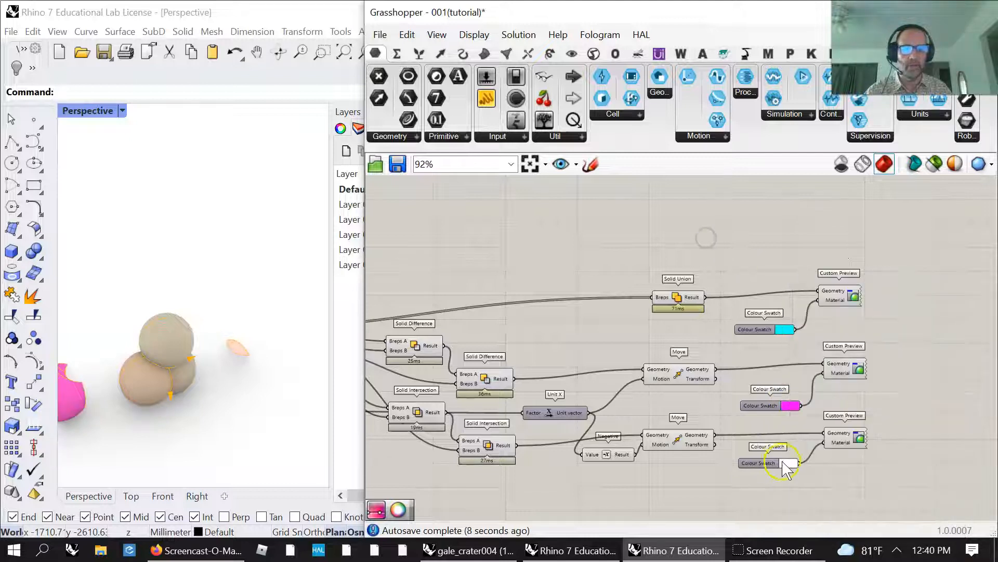
Set the solid intersection's Colour Swatch to orange (R 255, G 147, B 0)
{"action": "left_click", "coordinate": [783, 461]}
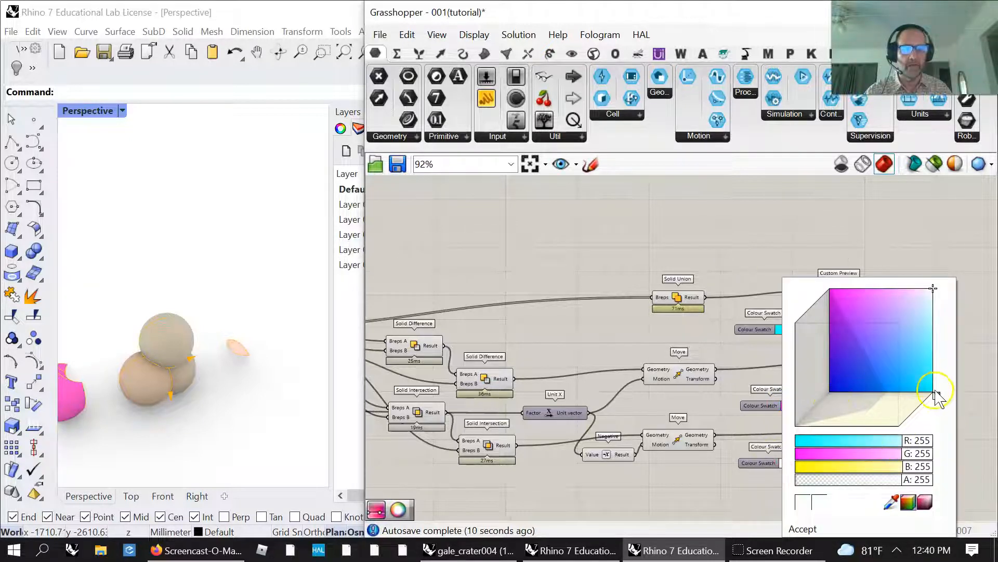
{"action": "left_click_drag", "start_coordinate": [935, 390], "coordinate": [904, 424]}
{"action": "left_click_drag", "start_coordinate": [847, 384], "coordinate": [855, 314]}
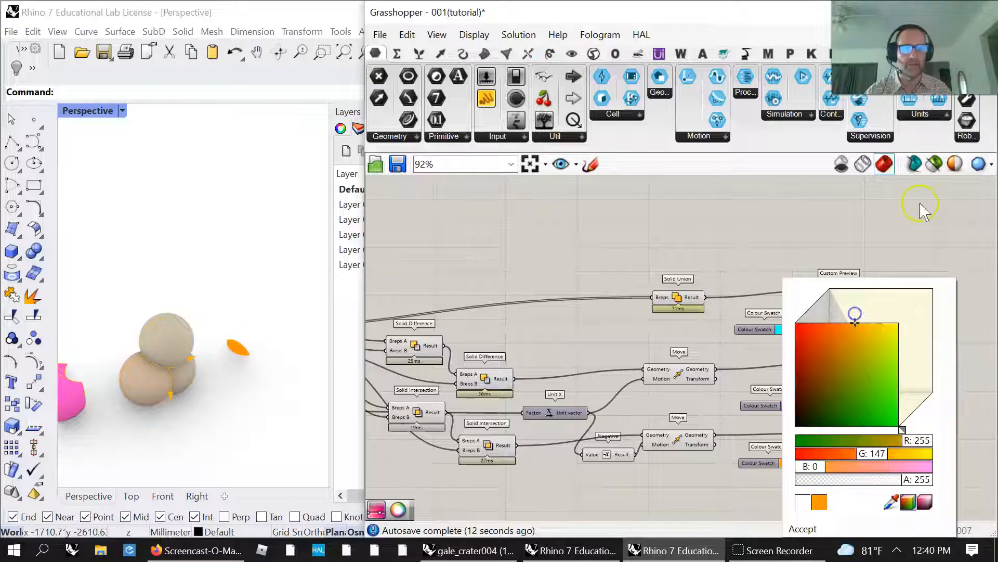
{"action": "left_click", "coordinate": [919, 208]}
Restrict preview drawing to selected objects and turn off the preview of every component except the three Custom Previews
{"action": "left_click_drag", "start_coordinate": [878, 471], "coordinate": [818, 251]}
{"action": "left_click", "coordinate": [934, 164]}
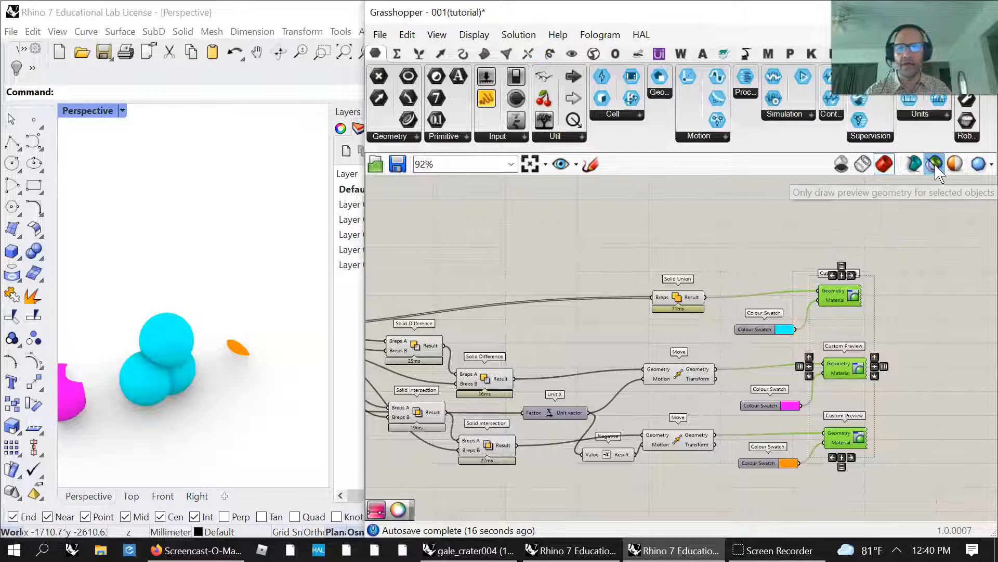
{"action": "scroll", "coordinate": [780, 369], "scroll_direction": "down", "scroll_amount": 5}
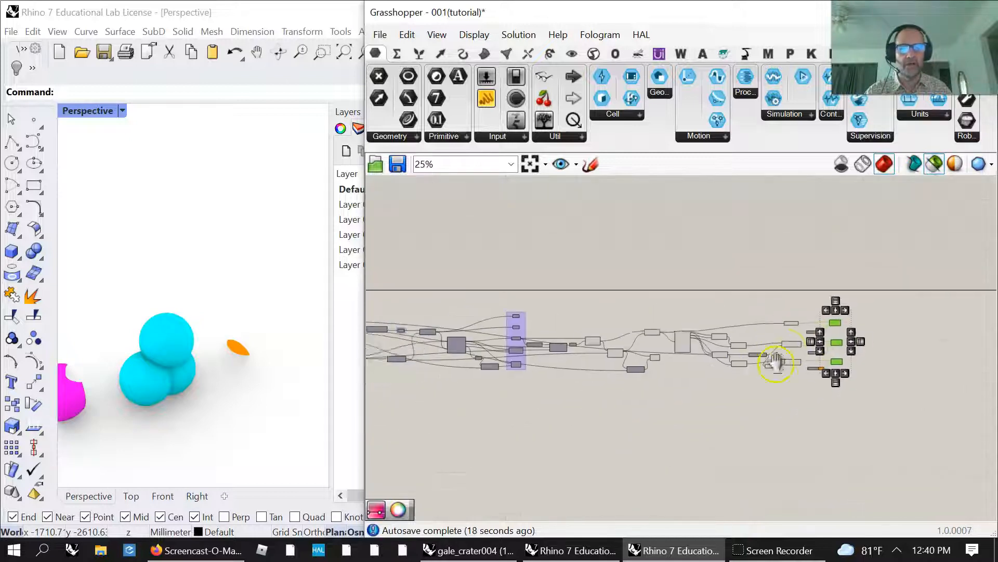
{"action": "scroll", "coordinate": [776, 362], "scroll_direction": "down", "scroll_amount": 2}
{"action": "left_click_drag", "start_coordinate": [896, 392], "coordinate": [513, 276]}
{"action": "right_click", "coordinate": [498, 289]}
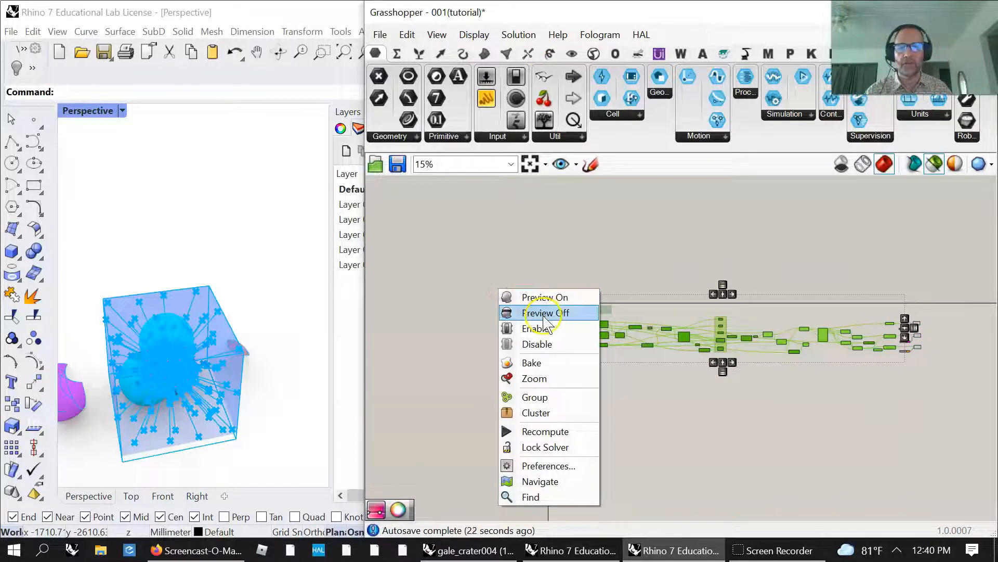
{"action": "left_click", "coordinate": [543, 314]}
{"action": "left_click", "coordinate": [672, 423]}
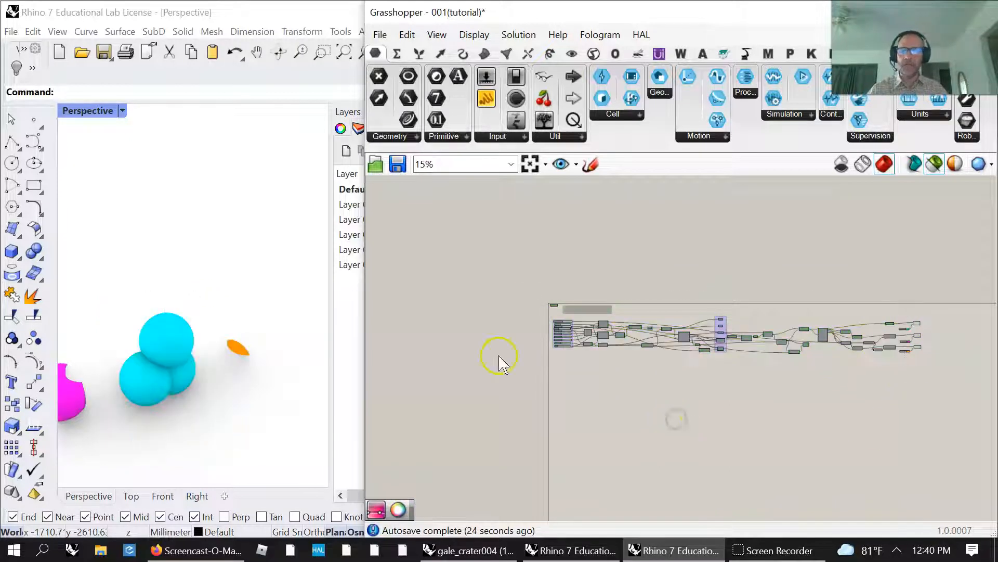
Inspect the coloured union, difference and intersection solids from another side in the Perspective viewport
{"action": "scroll", "coordinate": [276, 396], "scroll_direction": "down", "scroll_amount": 3}
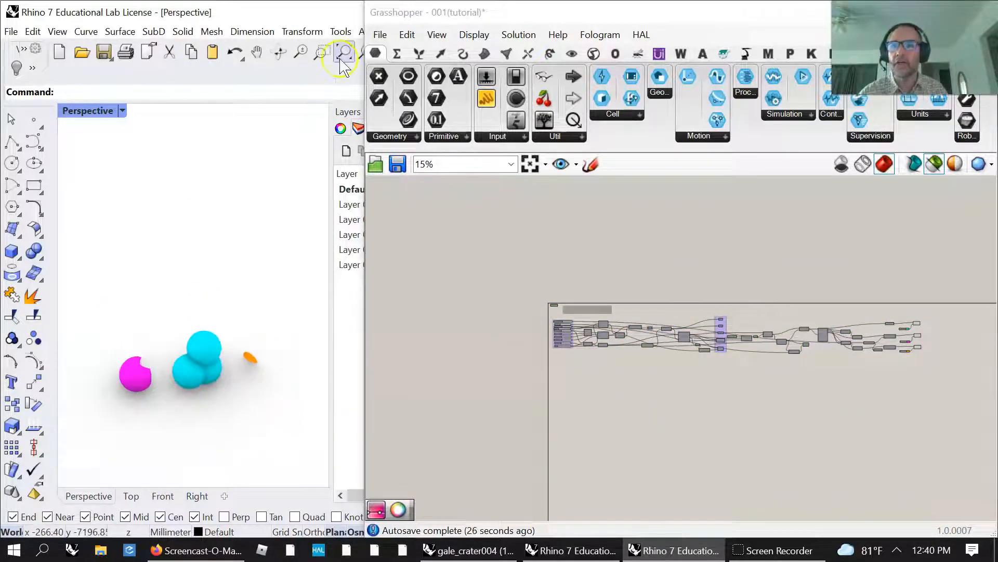
{"action": "scroll", "coordinate": [156, 309], "scroll_direction": "up", "scroll_amount": 3}
{"action": "right_click_drag", "start_coordinate": [190, 307], "coordinate": [308, 299]}
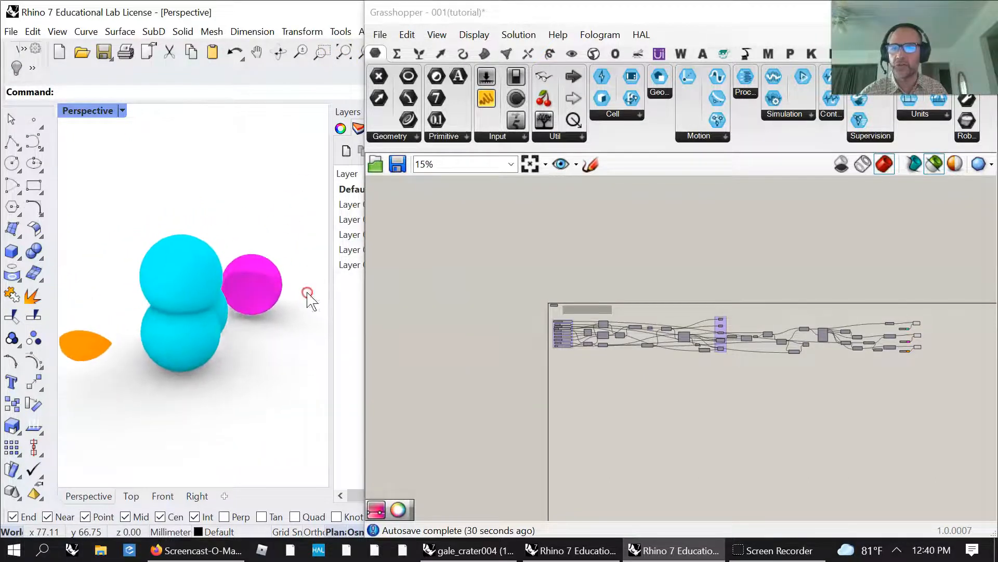
{"action": "scroll", "coordinate": [588, 364], "scroll_direction": "up", "scroll_amount": 5}
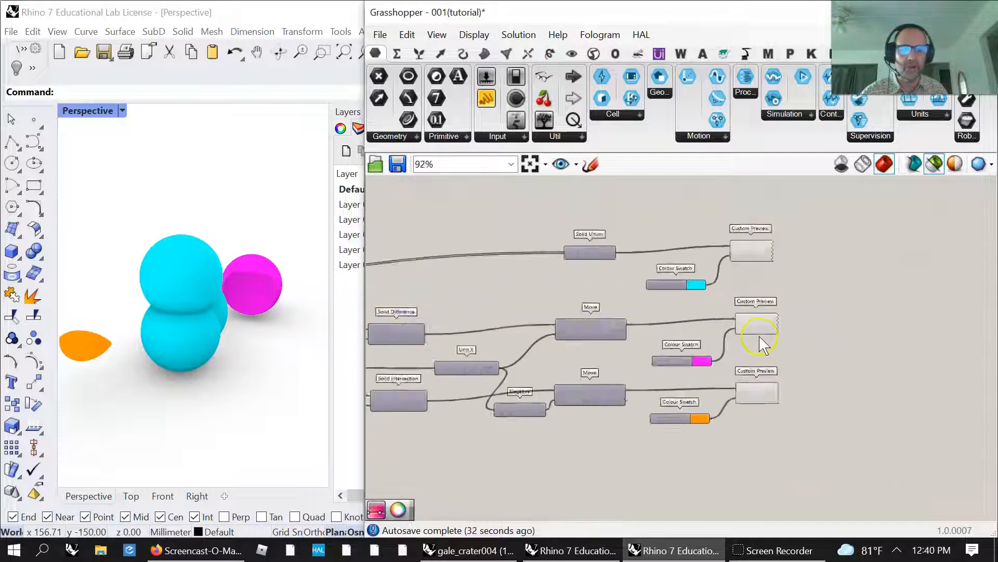
{"action": "scroll", "coordinate": [759, 343], "scroll_direction": "up", "scroll_amount": 1}
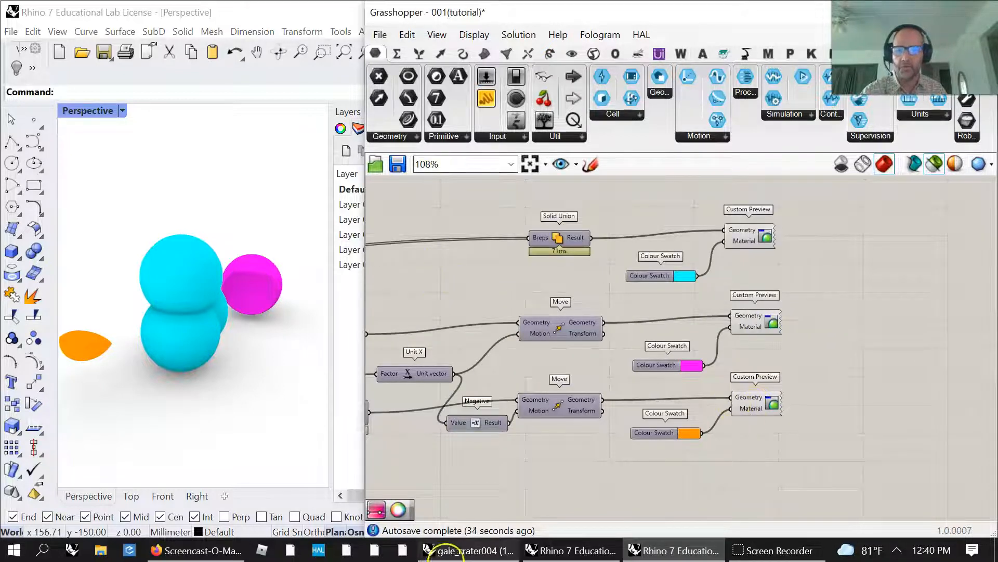
Review the Grasshopper display options and the Solver and Widgets pages of its settings
{"action": "left_click", "coordinate": [461, 37]}
{"action": "left_click", "coordinate": [489, 174]}
{"action": "left_click", "coordinate": [476, 35]}
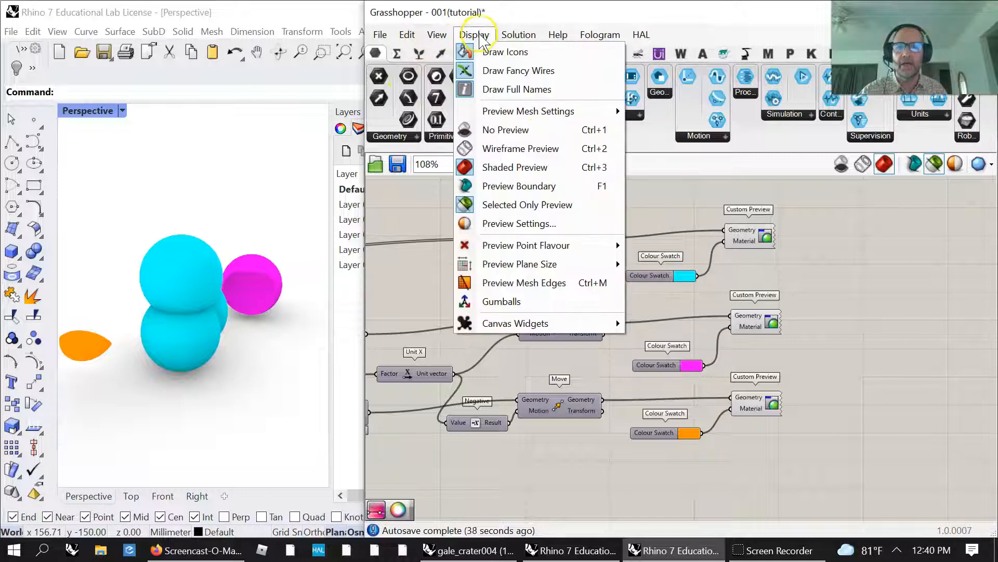
{"action": "left_click", "coordinate": [510, 301]}
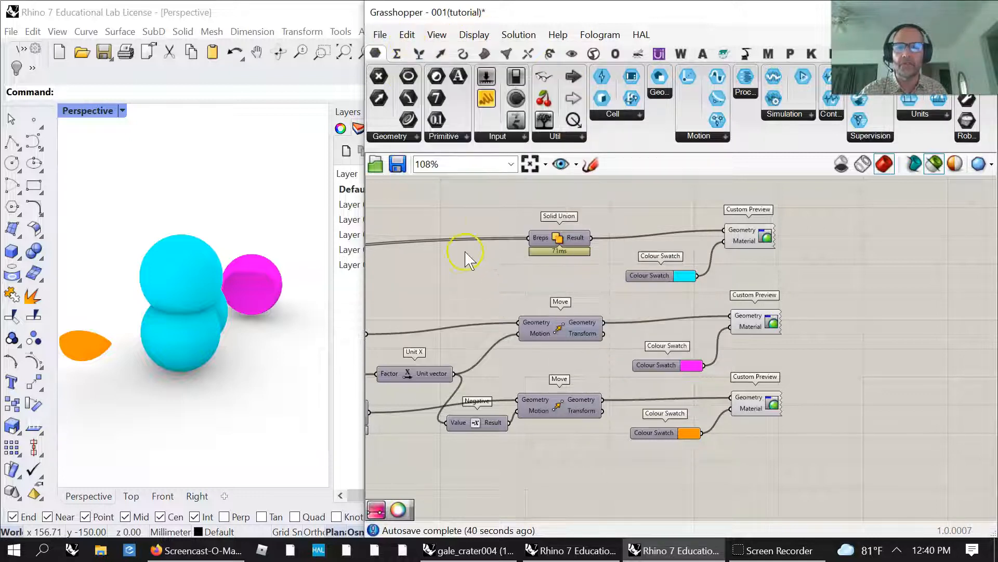
{"action": "right_click", "coordinate": [474, 275]}
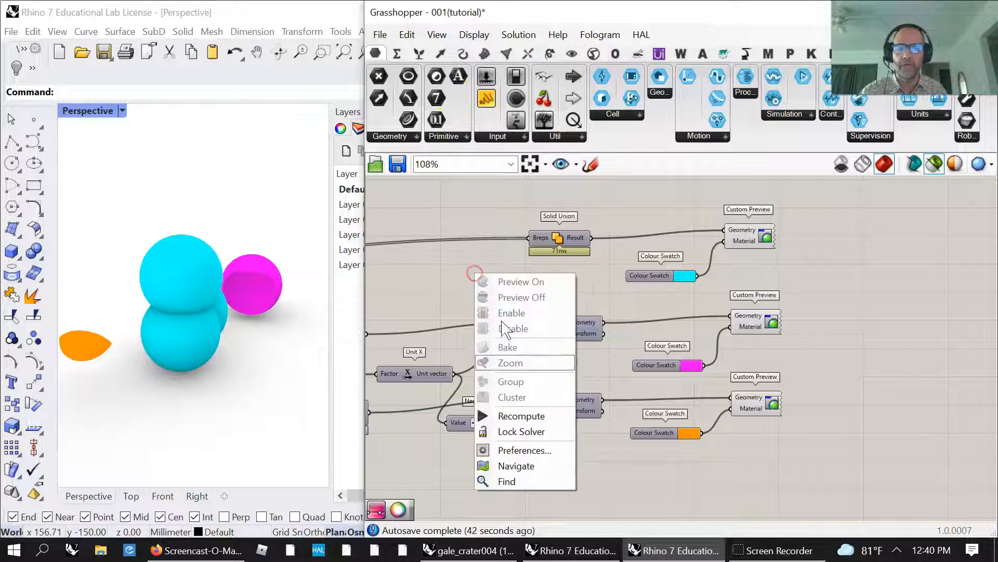
{"action": "left_click", "coordinate": [520, 448]}
{"action": "left_click", "coordinate": [369, 479]}
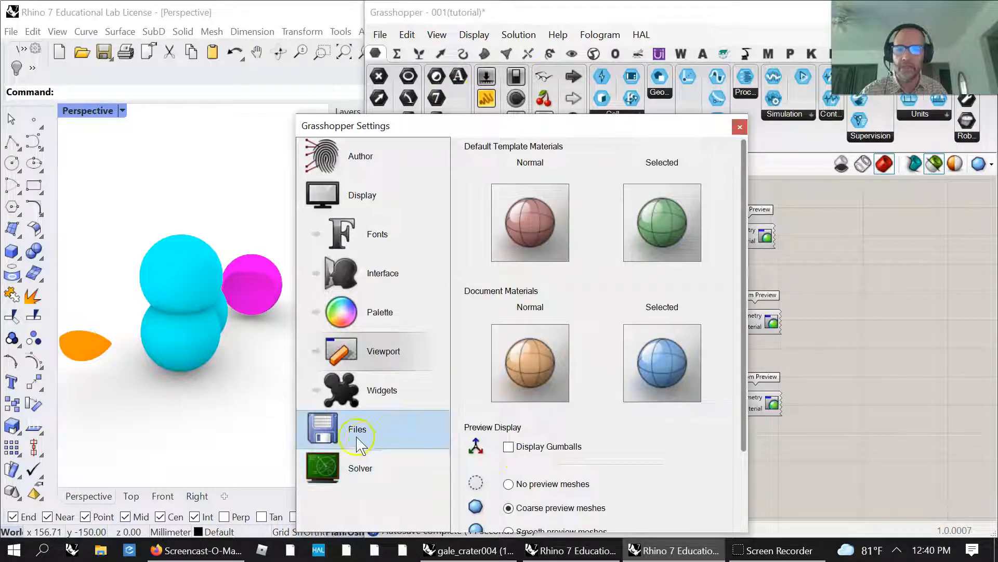
{"action": "left_click", "coordinate": [370, 469]}
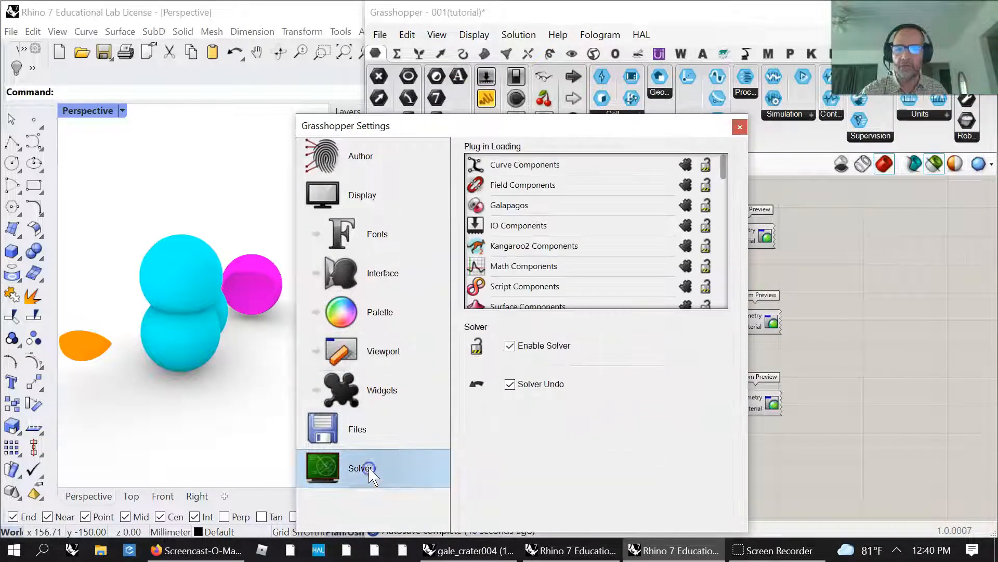
{"action": "left_click", "coordinate": [382, 387]}
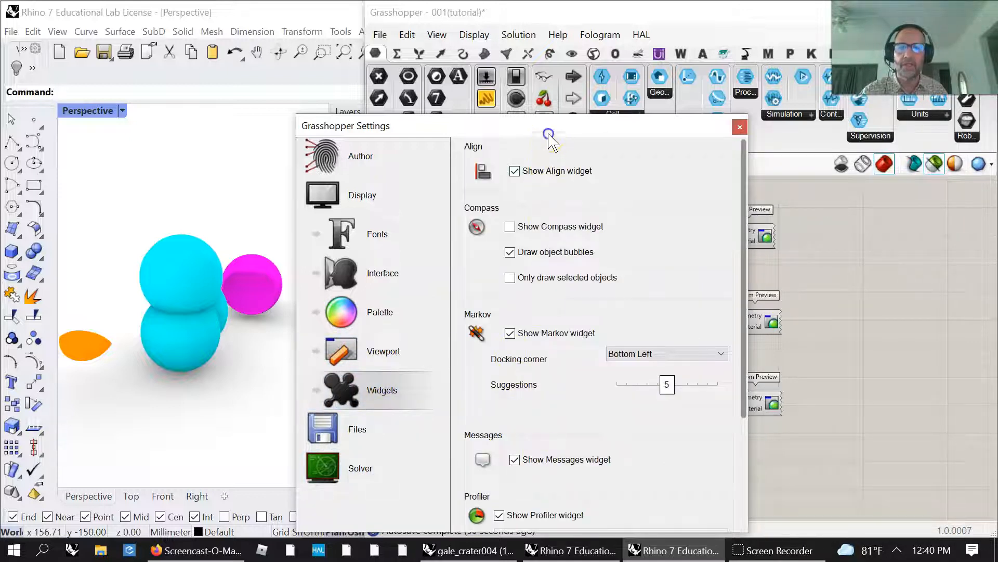
{"action": "left_click_drag", "start_coordinate": [549, 135], "coordinate": [529, 53]}
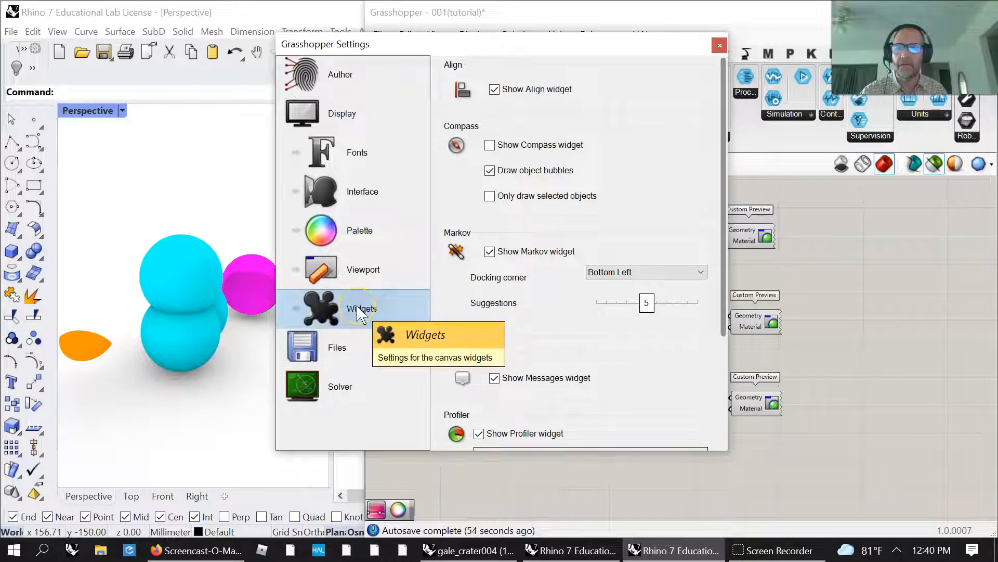
{"action": "left_click_drag", "start_coordinate": [723, 322], "coordinate": [715, 296]}
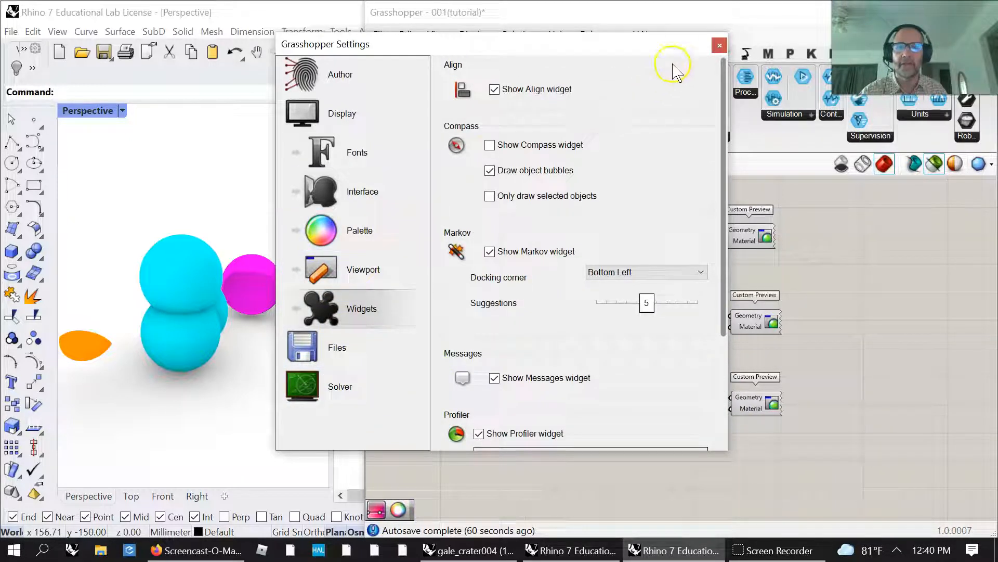
{"action": "left_click", "coordinate": [719, 46]}
Group the three Custom Preview components at the end of the definition
{"action": "left_click_drag", "start_coordinate": [568, 410], "coordinate": [579, 408]}
{"action": "scroll", "coordinate": [659, 454], "scroll_direction": "down", "scroll_amount": 7}
{"action": "right_click_drag", "start_coordinate": [527, 469], "coordinate": [768, 421]}
{"action": "right_click_drag", "start_coordinate": [688, 472], "coordinate": [705, 459]}
{"action": "left_click_drag", "start_coordinate": [869, 410], "coordinate": [843, 327]}
{"action": "right_click", "coordinate": [843, 285]}
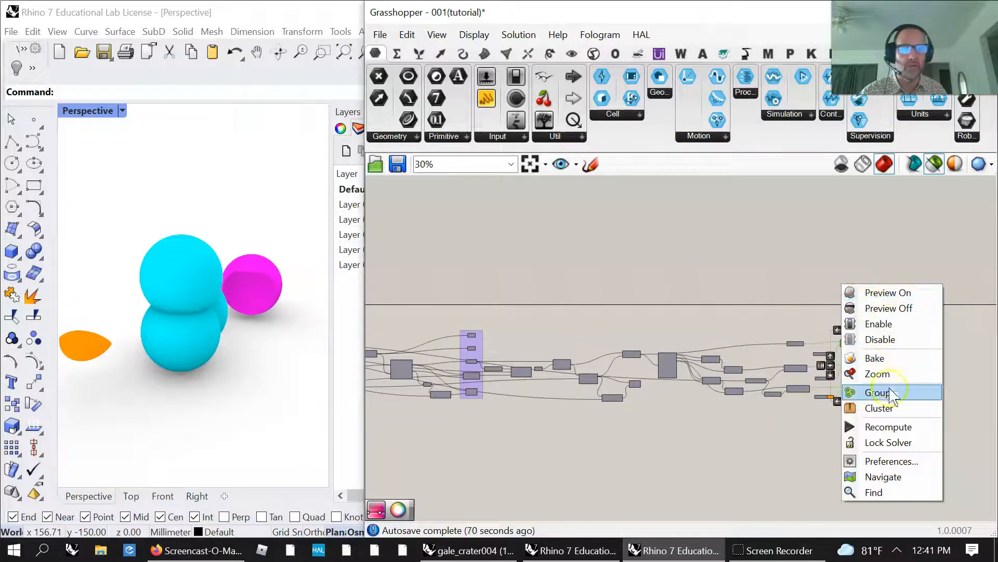
{"action": "left_click", "coordinate": [866, 393]}
{"action": "left_click", "coordinate": [846, 330]}
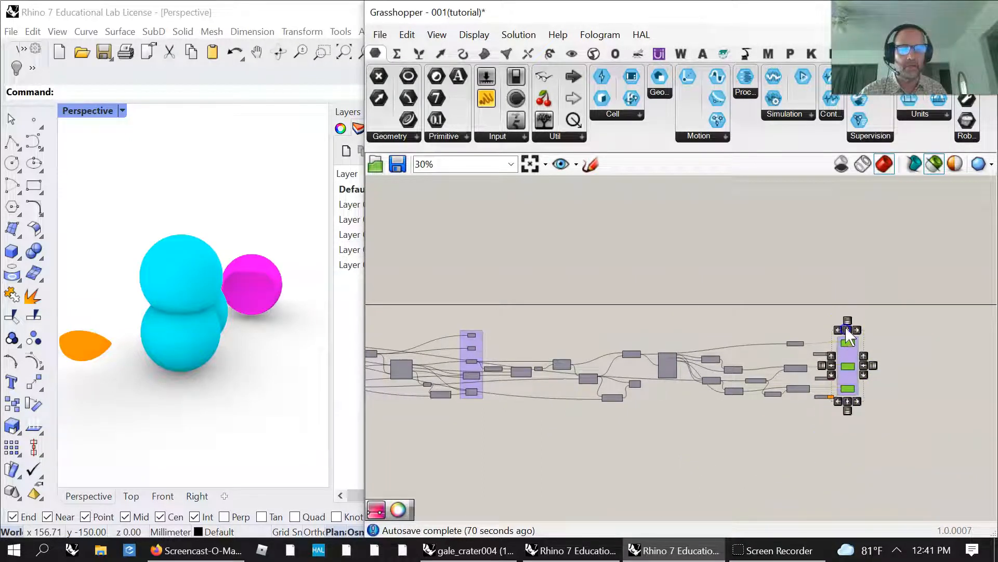
{"action": "left_click", "coordinate": [717, 300]}
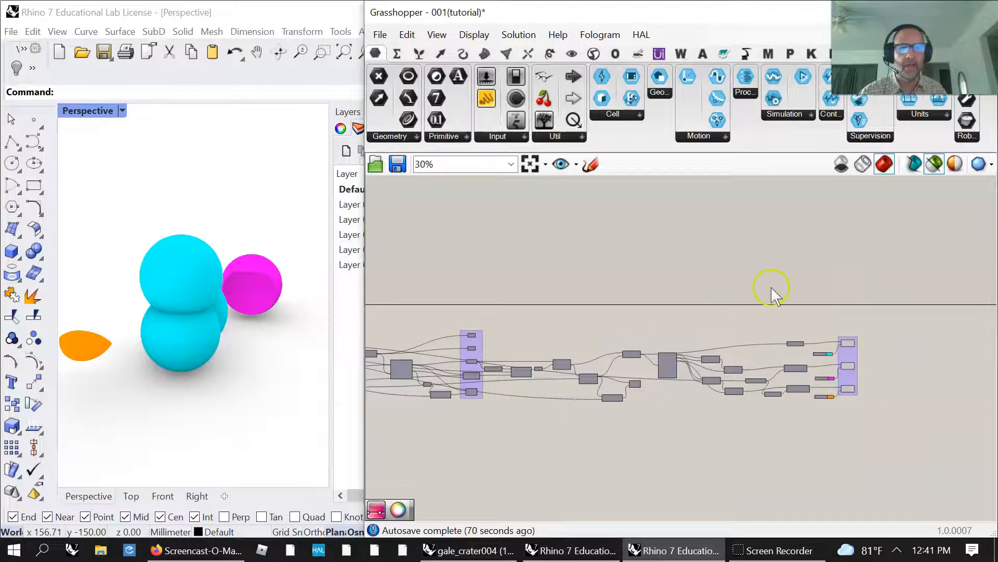
{"action": "left_click", "coordinate": [935, 165]}
{"action": "right_click_drag", "start_coordinate": [515, 440], "coordinate": [584, 447]}
{"action": "left_click", "coordinate": [921, 342]}
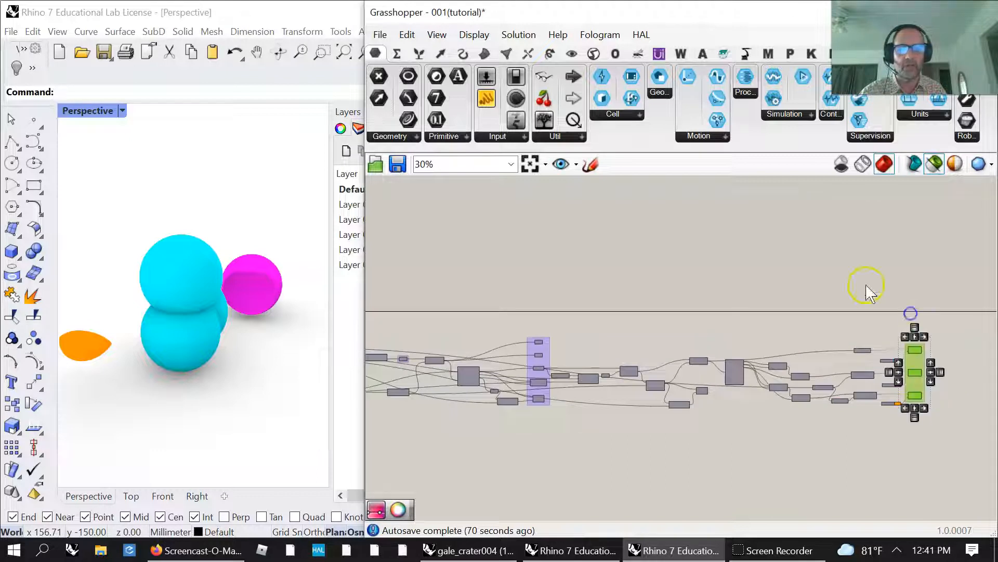
{"action": "right_click", "coordinate": [832, 251]}
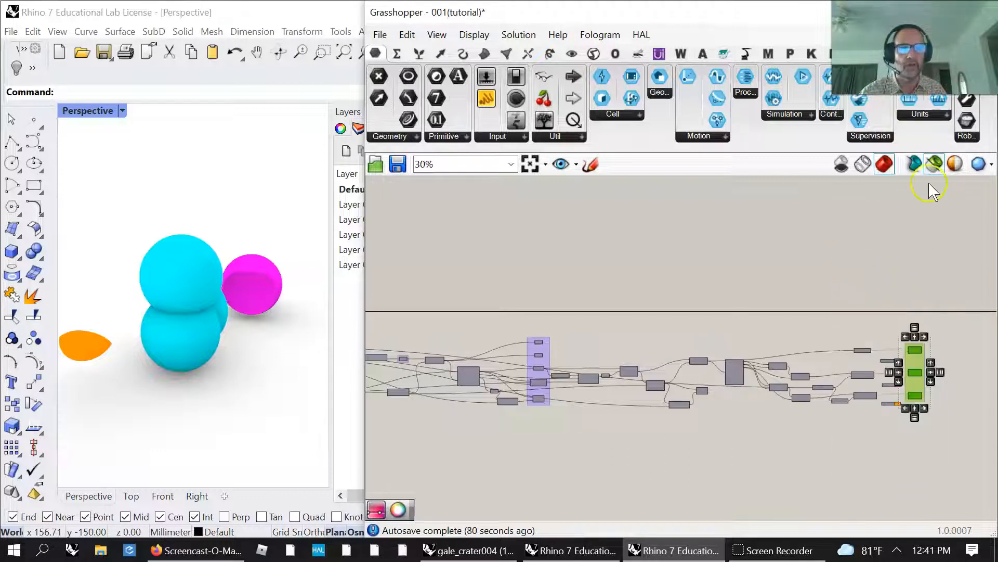
{"action": "left_click", "coordinate": [859, 235]}
Lower the separation_distance slider slightly and raise the node_count slider in the input group
{"action": "right_click_drag", "start_coordinate": [555, 367], "coordinate": [736, 383]}
{"action": "mouse_move", "coordinate": [520, 423]}
{"action": "right_mouse_down"}
{"action": "mouse_move", "coordinate": [591, 414]}
{"action": "mouse_move", "coordinate": [524, 397]}
{"action": "right_mouse_up"}
{"action": "scroll", "coordinate": [473, 396], "scroll_direction": "up", "scroll_amount": 3}
{"action": "scroll", "coordinate": [474, 401], "scroll_direction": "up", "scroll_amount": 8}
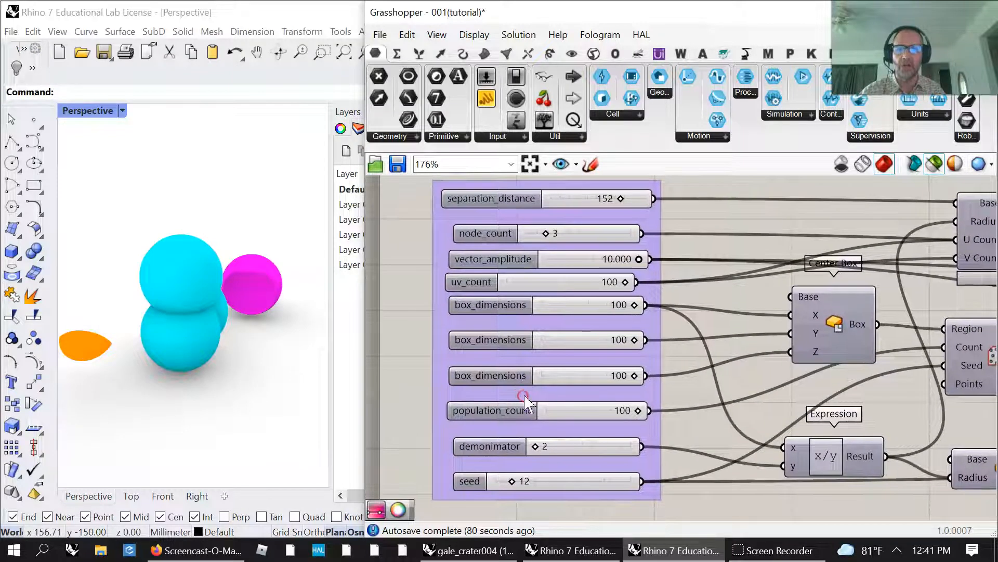
{"action": "left_click_drag", "start_coordinate": [622, 201], "coordinate": [609, 213]}
{"action": "mouse_move", "coordinate": [548, 237]}
{"action": "left_mouse_down"}
{"action": "mouse_move", "coordinate": [598, 238]}
{"action": "mouse_move", "coordinate": [544, 243]}
{"action": "mouse_move", "coordinate": [578, 242]}
{"action": "mouse_move", "coordinate": [556, 242]}
{"action": "mouse_move", "coordinate": [566, 232]}
{"action": "left_mouse_up"}
Examine the definition from Explode Tree through the solid difference and intersection components to the Custom Previews
{"action": "scroll", "coordinate": [843, 335], "scroll_direction": "down", "scroll_amount": 5}
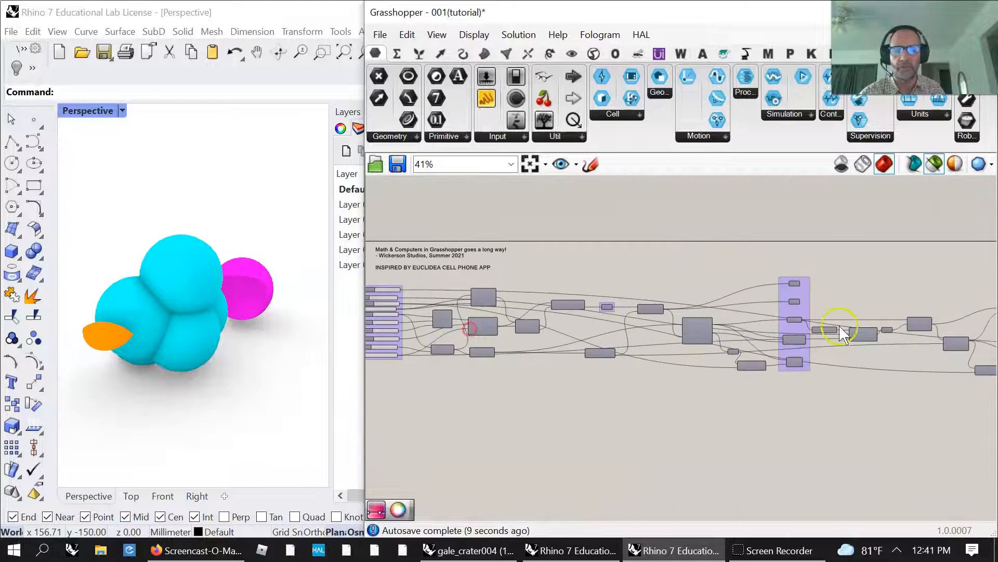
{"action": "right_click_drag", "start_coordinate": [861, 321], "coordinate": [575, 290]}
{"action": "scroll", "coordinate": [880, 307], "scroll_direction": "up", "scroll_amount": 3}
{"action": "right_click_drag", "start_coordinate": [875, 309], "coordinate": [541, 292]}
{"action": "right_click_drag", "start_coordinate": [731, 324], "coordinate": [662, 377]}
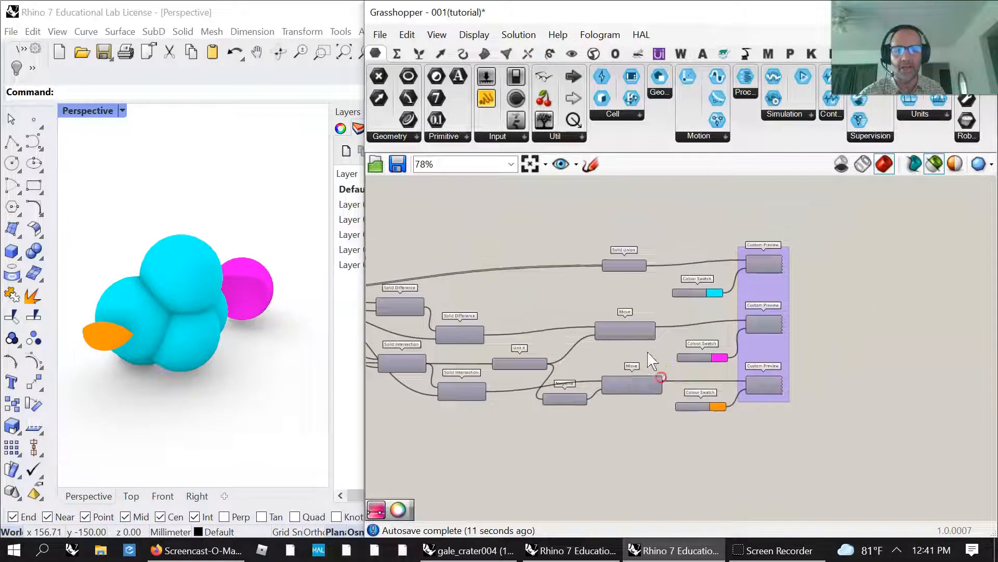
{"action": "scroll", "coordinate": [645, 369], "scroll_direction": "up", "scroll_amount": 3}
{"action": "right_click_drag", "start_coordinate": [564, 377], "coordinate": [815, 339]}
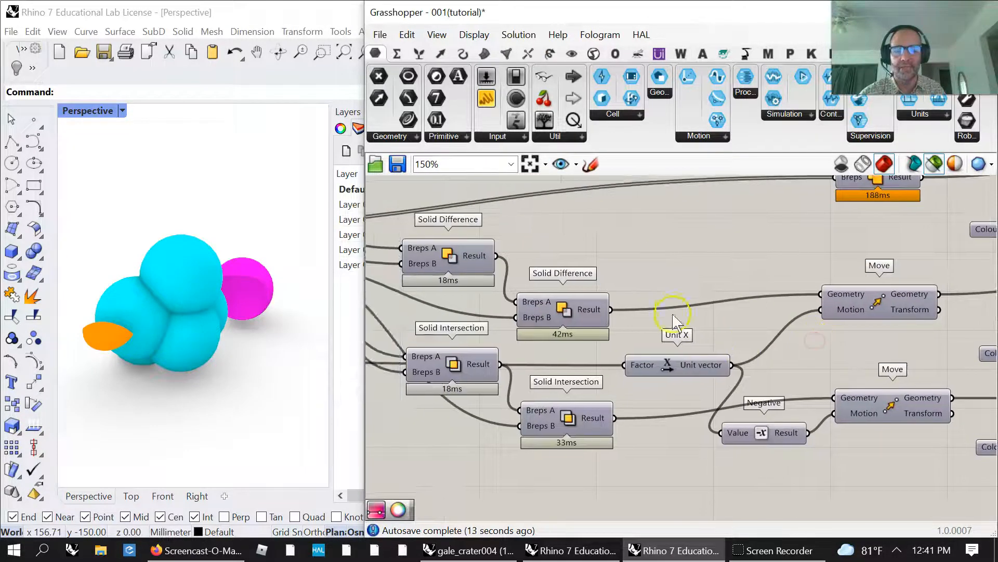
{"action": "right_click_drag", "start_coordinate": [547, 402], "coordinate": [810, 423]}
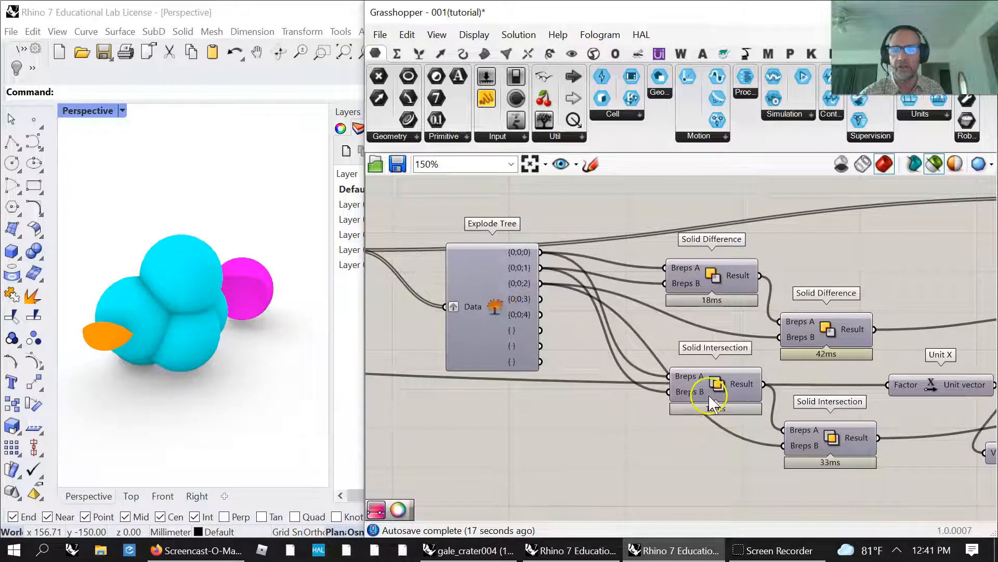
{"action": "scroll", "coordinate": [707, 396], "scroll_direction": "down", "scroll_amount": 5}
{"action": "right_click_drag", "start_coordinate": [637, 460], "coordinate": [536, 404]}
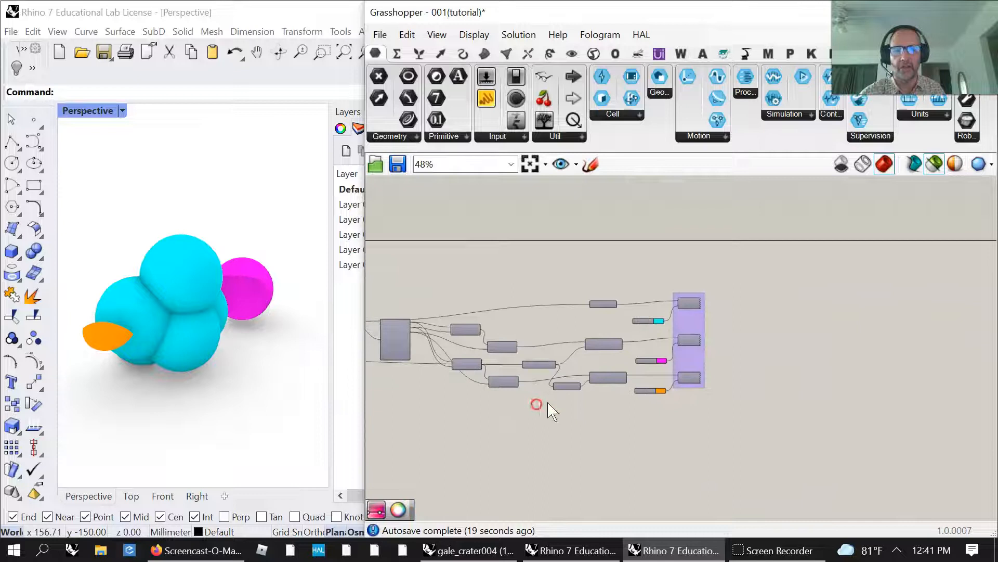
Disable the magenta and orange Custom Preview components together with their colour swatches
{"action": "left_click_drag", "start_coordinate": [718, 445], "coordinate": [654, 335]}
{"action": "right_click", "coordinate": [754, 350]}
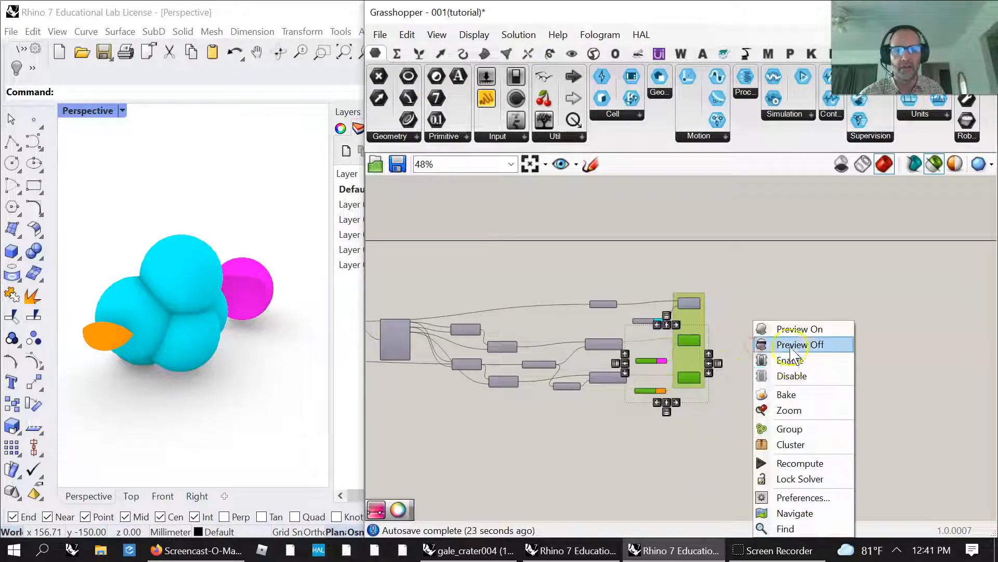
{"action": "left_click", "coordinate": [787, 381]}
Set the node_count slider to 4 and the uv_count slider to 100 in the input group
{"action": "right_click_drag", "start_coordinate": [473, 375], "coordinate": [727, 405]}
{"action": "right_click_drag", "start_coordinate": [543, 394], "coordinate": [713, 383]}
{"action": "scroll", "coordinate": [600, 388], "scroll_direction": "down", "scroll_amount": 2}
{"action": "right_click_drag", "start_coordinate": [534, 412], "coordinate": [696, 371]}
{"action": "right_click_drag", "start_coordinate": [552, 348], "coordinate": [653, 383]}
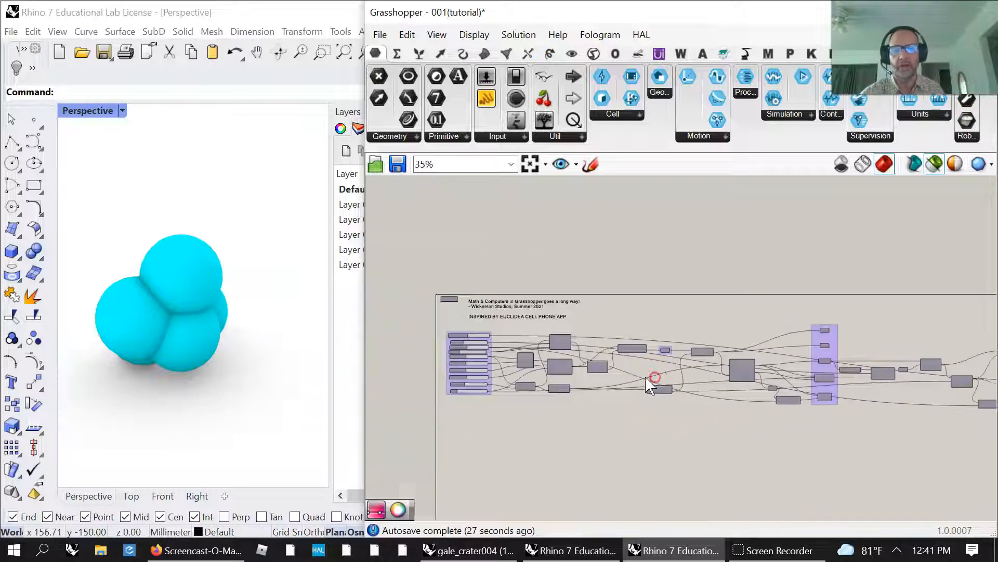
{"action": "scroll", "coordinate": [519, 384], "scroll_direction": "up", "scroll_amount": 5}
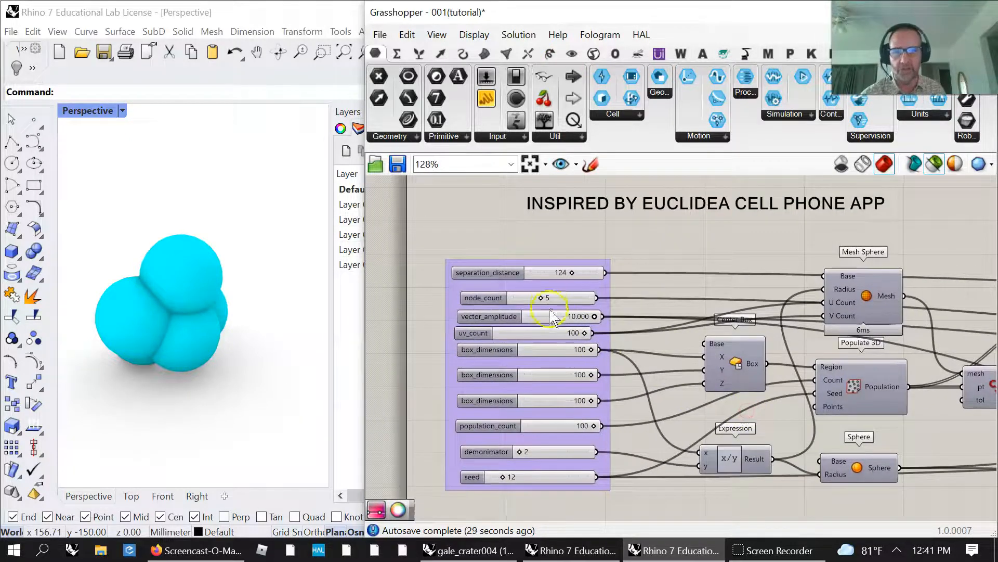
{"action": "left_click_drag", "start_coordinate": [562, 304], "coordinate": [534, 303]}
{"action": "left_click", "coordinate": [585, 332]}
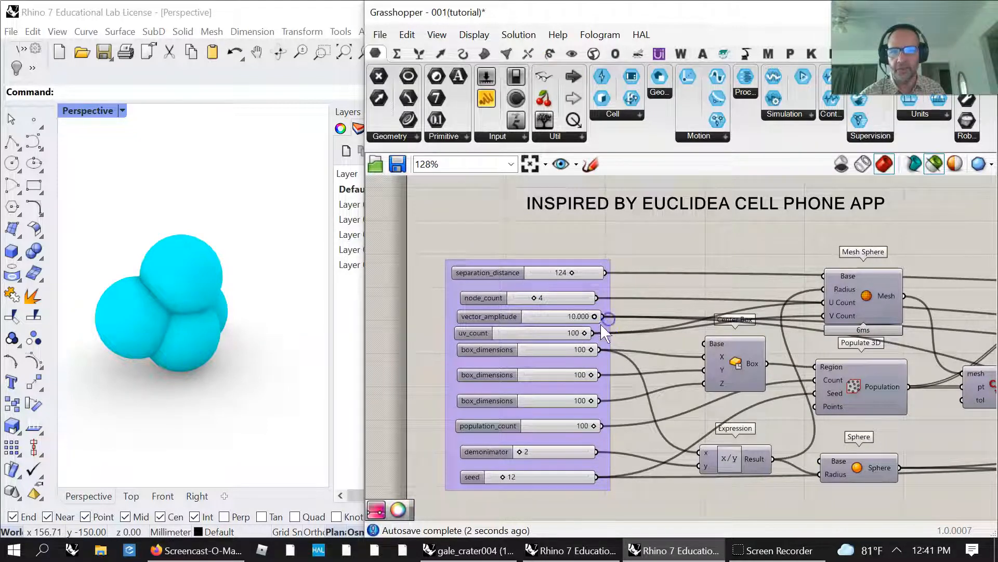
{"action": "left_click_drag", "start_coordinate": [572, 336], "coordinate": [594, 341]}
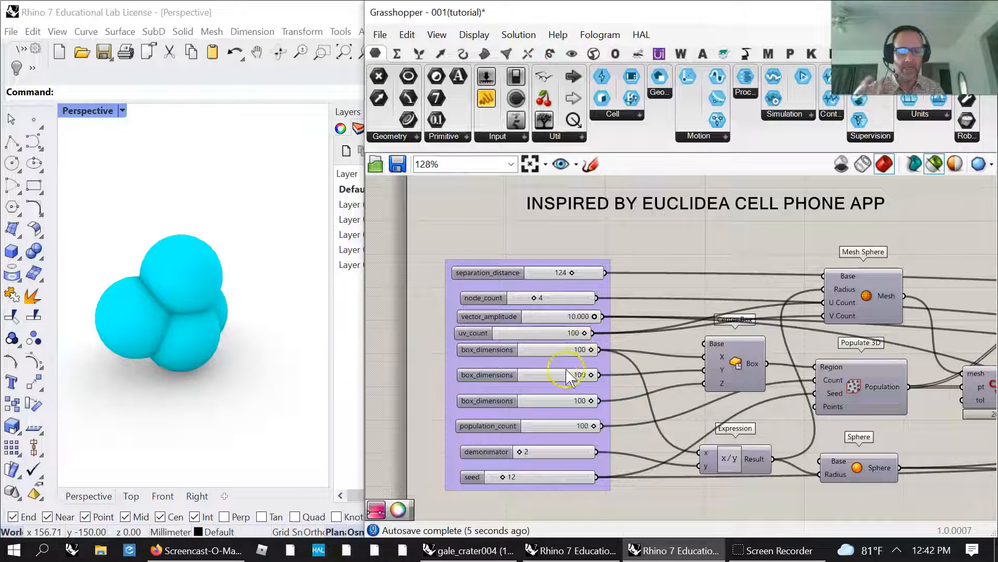
Set the second box_dimensions slider to 33 and the third box_dimensions slider to 29
{"action": "scroll", "coordinate": [165, 317], "scroll_direction": "up", "scroll_amount": 3}
{"action": "right_click_drag", "start_coordinate": [165, 317], "coordinate": [188, 326]}
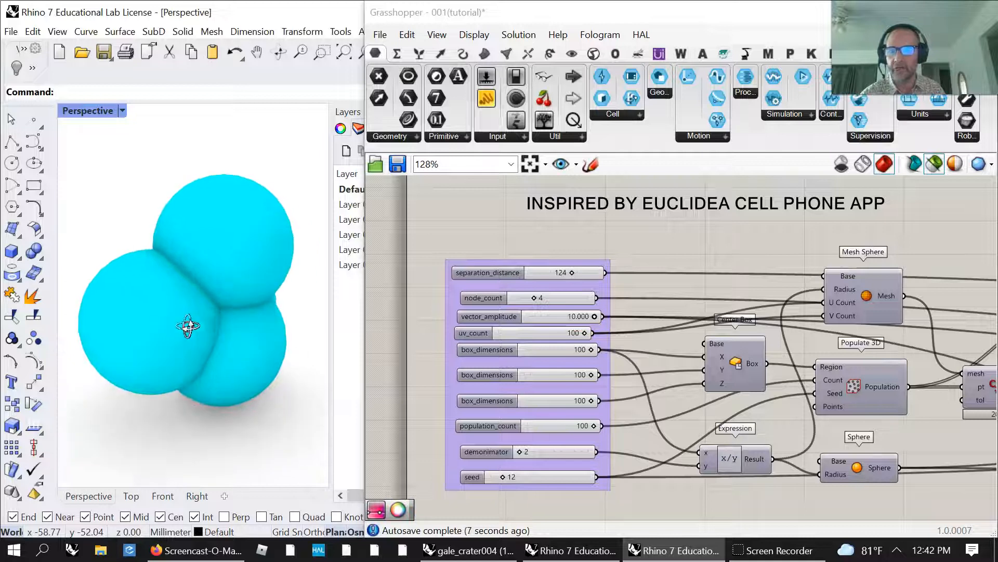
{"action": "scroll", "coordinate": [188, 326], "scroll_direction": "down", "scroll_amount": 4}
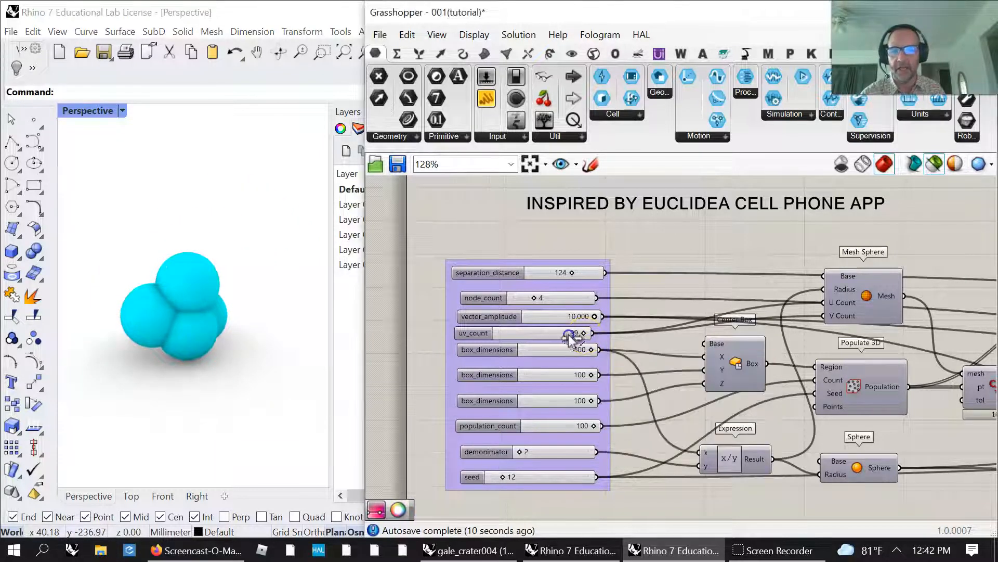
{"action": "left_click_drag", "start_coordinate": [542, 333], "coordinate": [548, 375]}
{"action": "left_click_drag", "start_coordinate": [590, 401], "coordinate": [544, 401]}
Examine the Solid Union, the disabled Custom Previews at the end of the definition and the cyan spheres in the viewport
{"action": "right_click_drag", "start_coordinate": [790, 382], "coordinate": [559, 348]}
{"action": "right_click_drag", "start_coordinate": [862, 328], "coordinate": [522, 345]}
{"action": "scroll", "coordinate": [616, 367], "scroll_direction": "down", "scroll_amount": 7}
{"action": "right_click_drag", "start_coordinate": [758, 361], "coordinate": [474, 375]}
{"action": "right_click_drag", "start_coordinate": [257, 363], "coordinate": [125, 357]}
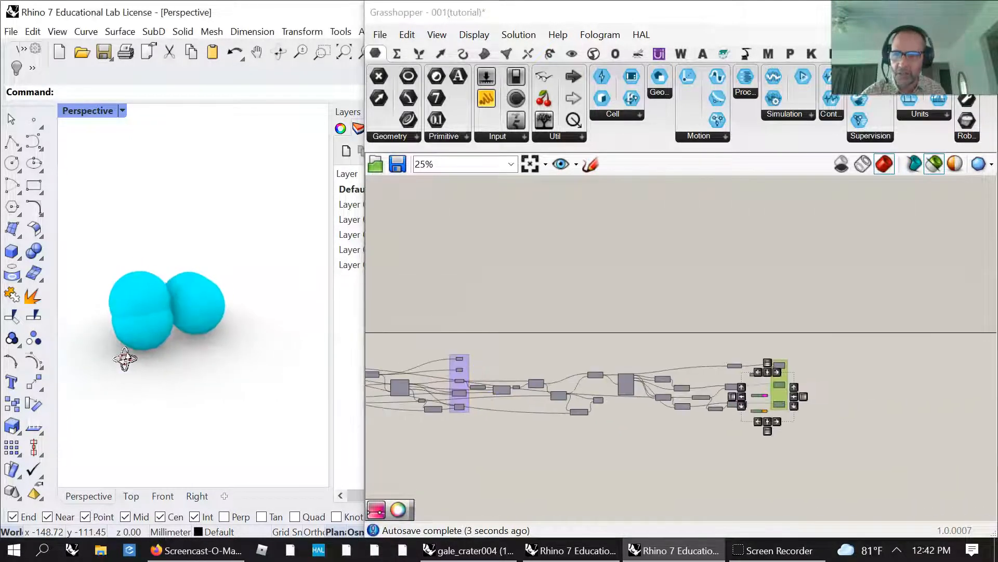
{"action": "scroll", "coordinate": [754, 372], "scroll_direction": "up", "scroll_amount": 6}
{"action": "mouse_move", "coordinate": [849, 351]}
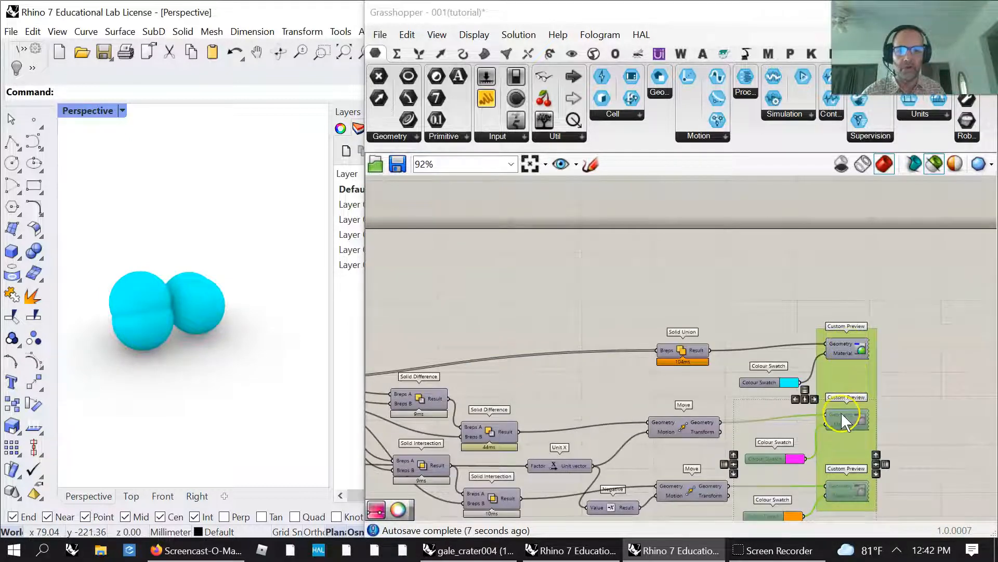
{"action": "right_click_drag", "start_coordinate": [161, 333], "coordinate": [185, 357]}
{"action": "scroll", "coordinate": [213, 360], "scroll_direction": "down", "scroll_amount": 4}
{"action": "scroll", "coordinate": [178, 337], "scroll_direction": "up", "scroll_amount": 8}
{"action": "scroll", "coordinate": [179, 337], "scroll_direction": "up", "scroll_amount": 3}
Align the sliders of the input group on a common vertical centre line and space them evenly
{"action": "right_click_drag", "start_coordinate": [500, 342], "coordinate": [767, 225]}
{"action": "scroll", "coordinate": [685, 264], "scroll_direction": "down", "scroll_amount": 4}
{"action": "scroll", "coordinate": [685, 264], "scroll_direction": "down", "scroll_amount": 4}
{"action": "right_click_drag", "start_coordinate": [602, 332], "coordinate": [789, 369]}
{"action": "right_click_drag", "start_coordinate": [486, 349], "coordinate": [573, 383]}
{"action": "scroll", "coordinate": [549, 341], "scroll_direction": "up", "scroll_amount": 8}
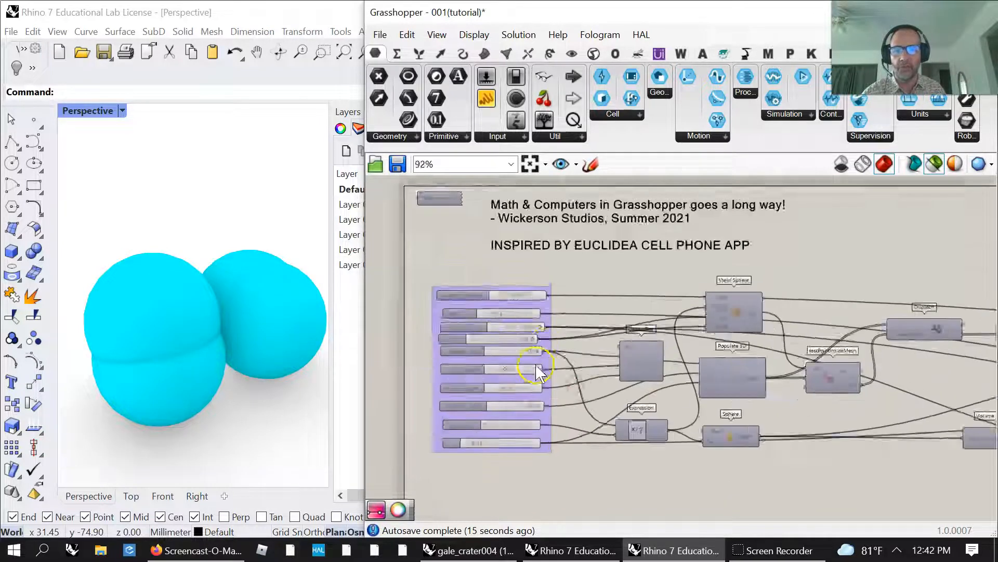
{"action": "scroll", "coordinate": [537, 366], "scroll_direction": "up", "scroll_amount": 4}
{"action": "right_click_drag", "start_coordinate": [599, 435], "coordinate": [698, 302]}
{"action": "scroll", "coordinate": [672, 345], "scroll_direction": "down", "scroll_amount": 4}
{"action": "right_click_drag", "start_coordinate": [693, 375], "coordinate": [701, 414]}
{"action": "left_click_drag", "start_coordinate": [702, 414], "coordinate": [582, 240]}
{"action": "left_click", "coordinate": [618, 238]}
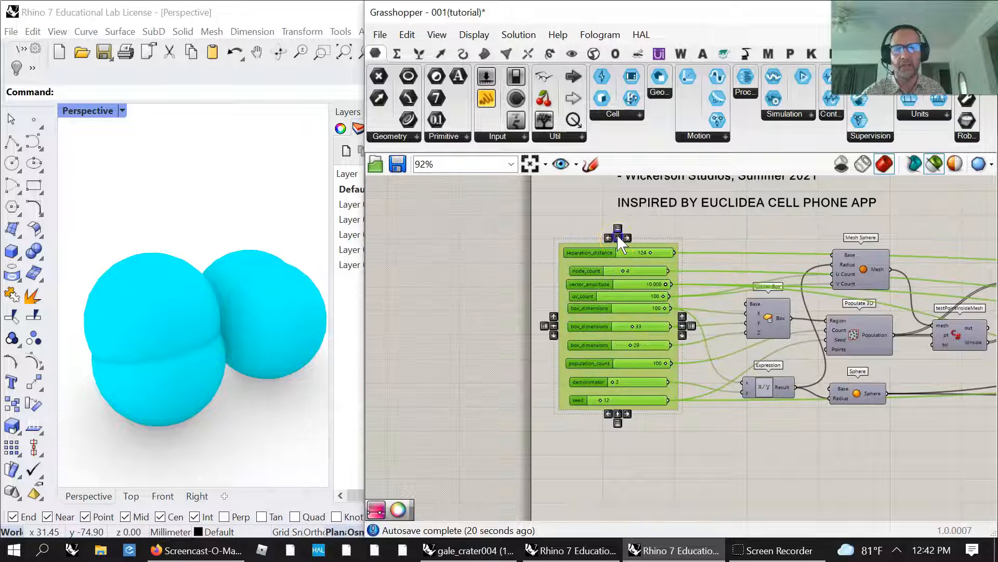
Read through the C# code of the testPointInsideMesh script component, then close its editor without changes
{"action": "right_click_drag", "start_coordinate": [769, 238], "coordinate": [546, 258]}
{"action": "left_click", "coordinate": [705, 358]}
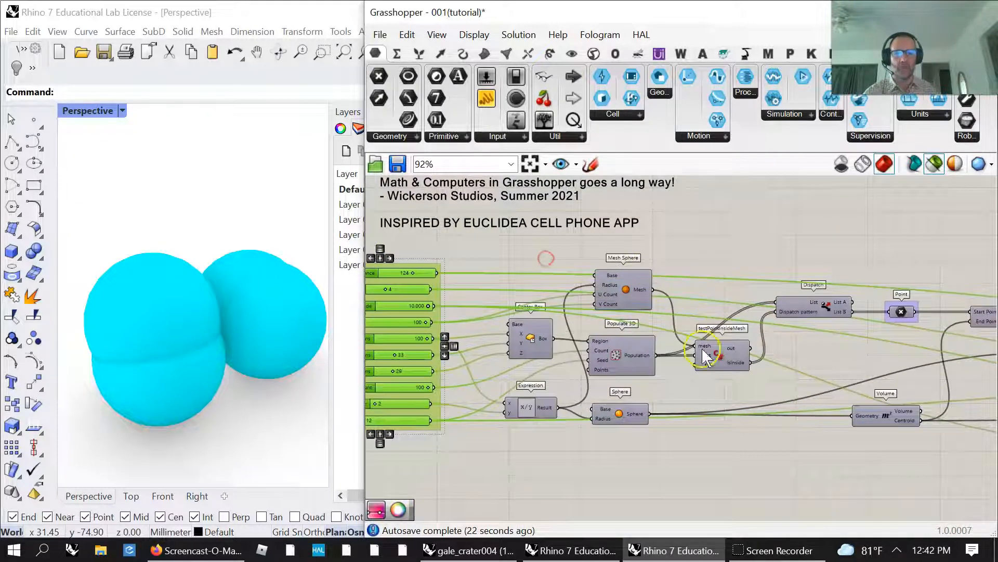
{"action": "double_click", "coordinate": [717, 358]}
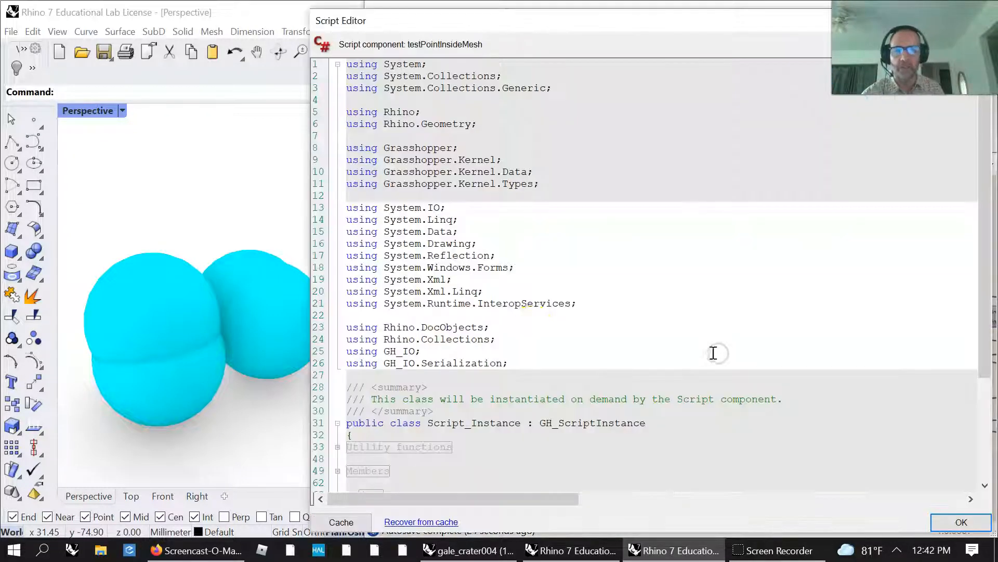
{"action": "scroll", "coordinate": [498, 322], "scroll_direction": "down", "scroll_amount": 4}
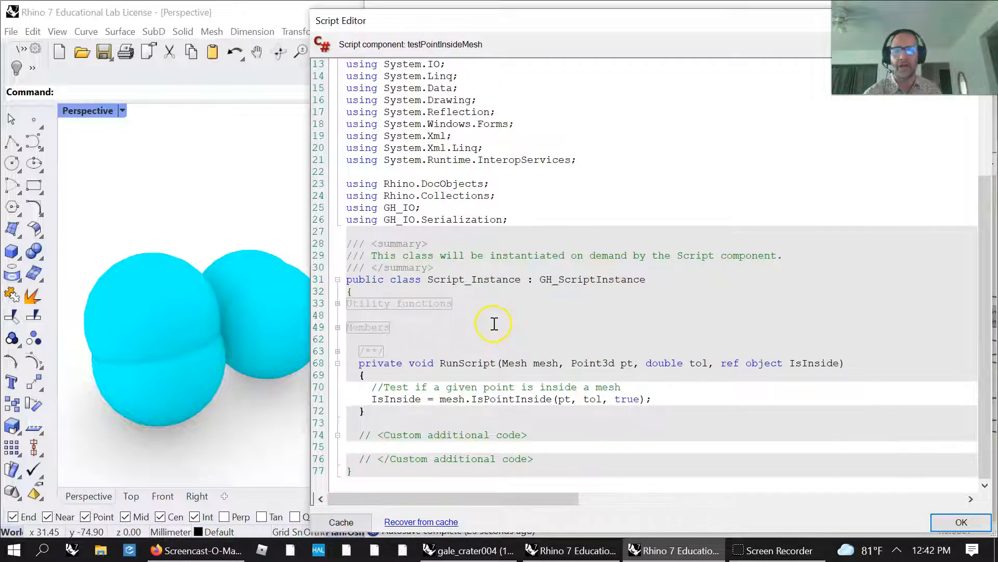
{"action": "scroll", "coordinate": [450, 194], "scroll_direction": "up", "scroll_amount": 2}
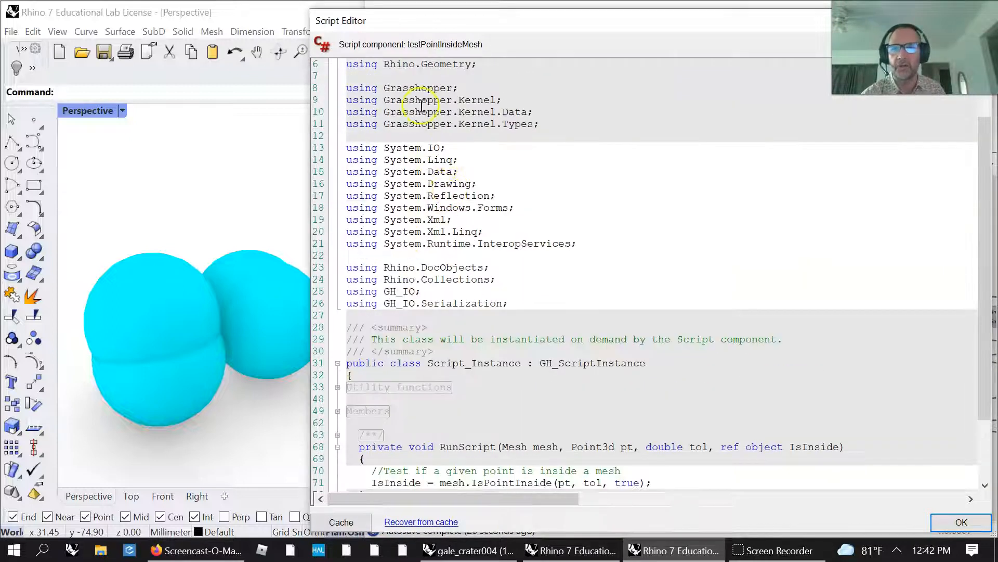
{"action": "scroll", "coordinate": [508, 280], "scroll_direction": "up", "scroll_amount": 2}
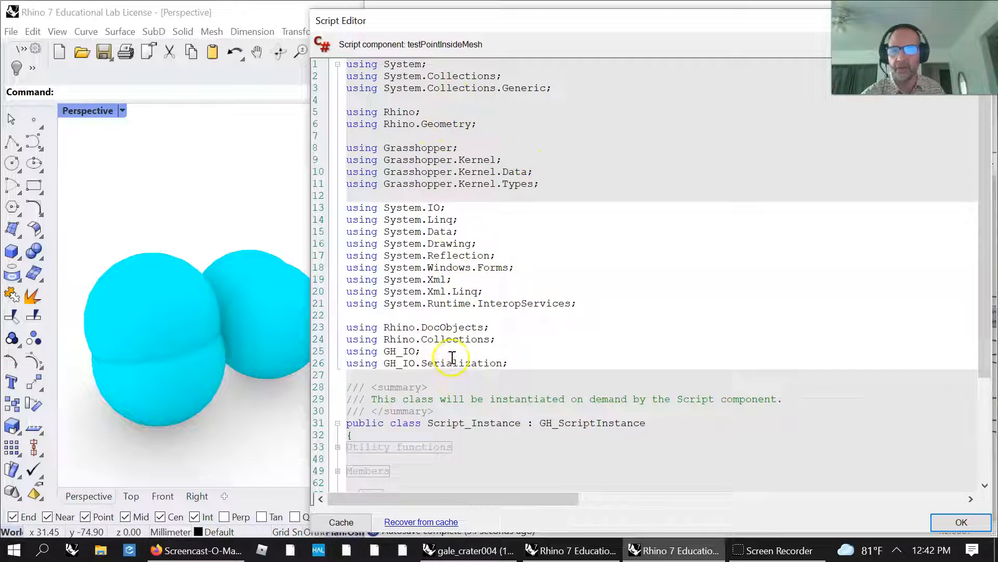
{"action": "scroll", "coordinate": [453, 353], "scroll_direction": "down", "scroll_amount": 4}
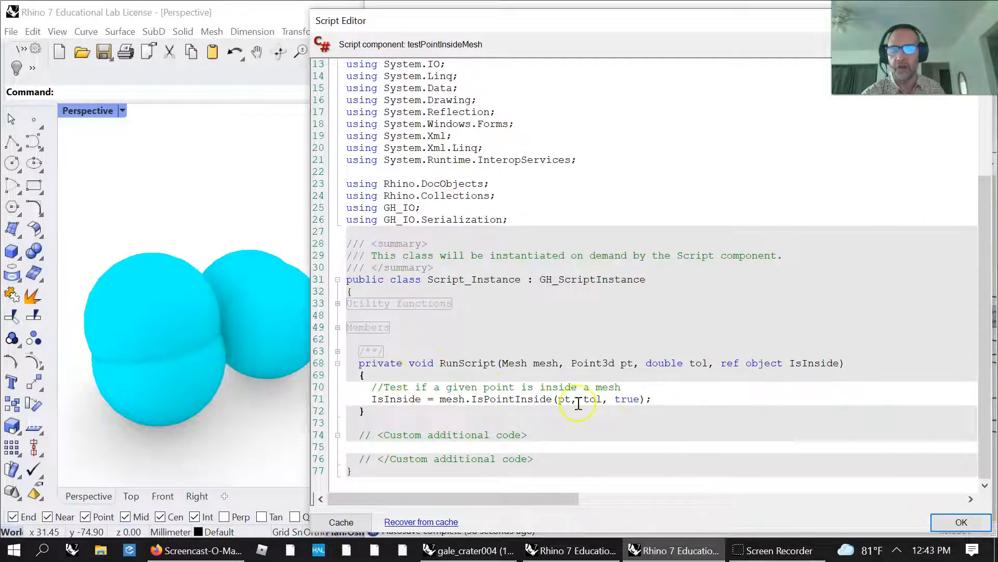
{"action": "left_click_drag", "start_coordinate": [884, 63], "coordinate": [780, 59]}
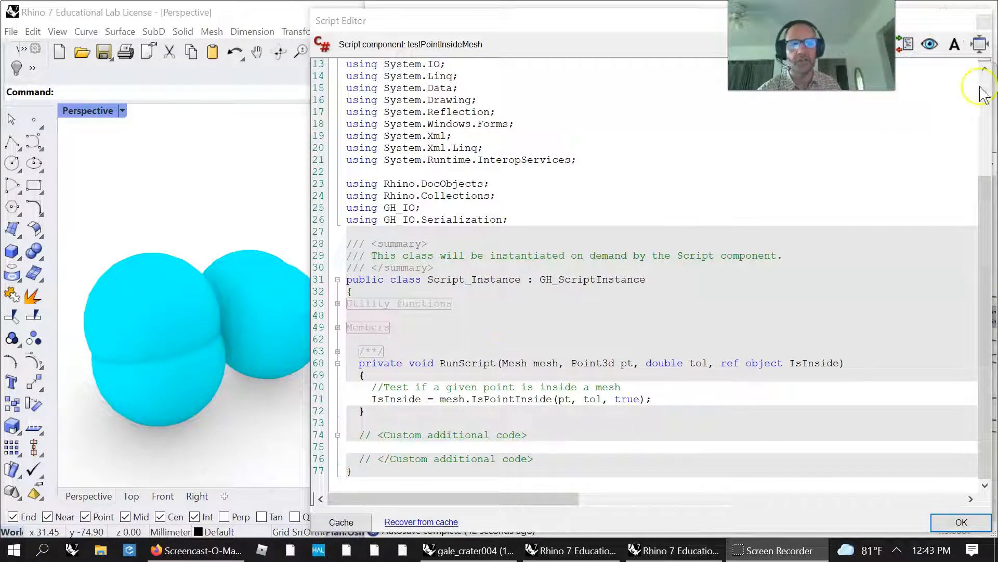
{"action": "left_click", "coordinate": [985, 21]}
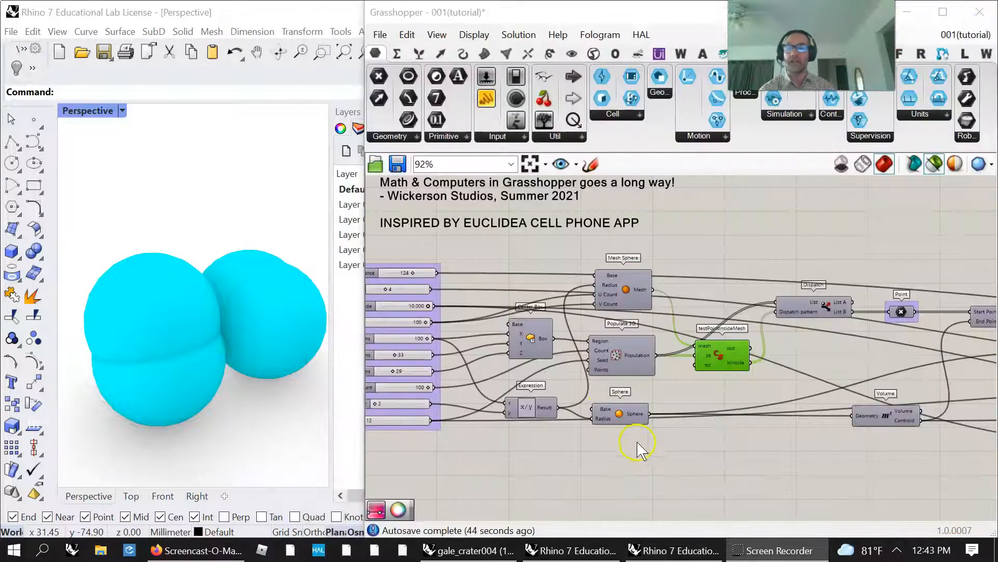
Examine how testPointInsideMesh feeds Dispatch, Line and Surface | Curve, and show the WS plugin's component set
{"action": "scroll", "coordinate": [728, 424], "scroll_direction": "down", "scroll_amount": 5}
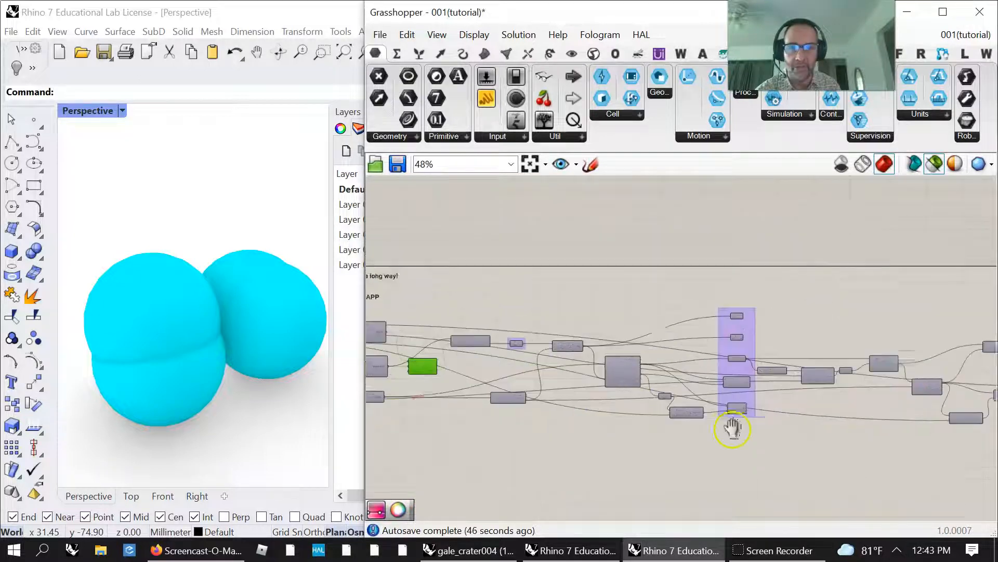
{"action": "right_click_drag", "start_coordinate": [879, 458], "coordinate": [546, 420]}
{"action": "right_click_drag", "start_coordinate": [740, 448], "coordinate": [601, 440]}
{"action": "right_click_drag", "start_coordinate": [410, 392], "coordinate": [875, 438]}
{"action": "right_click_drag", "start_coordinate": [574, 446], "coordinate": [713, 441]}
{"action": "scroll", "coordinate": [594, 357], "scroll_direction": "up", "scroll_amount": 6}
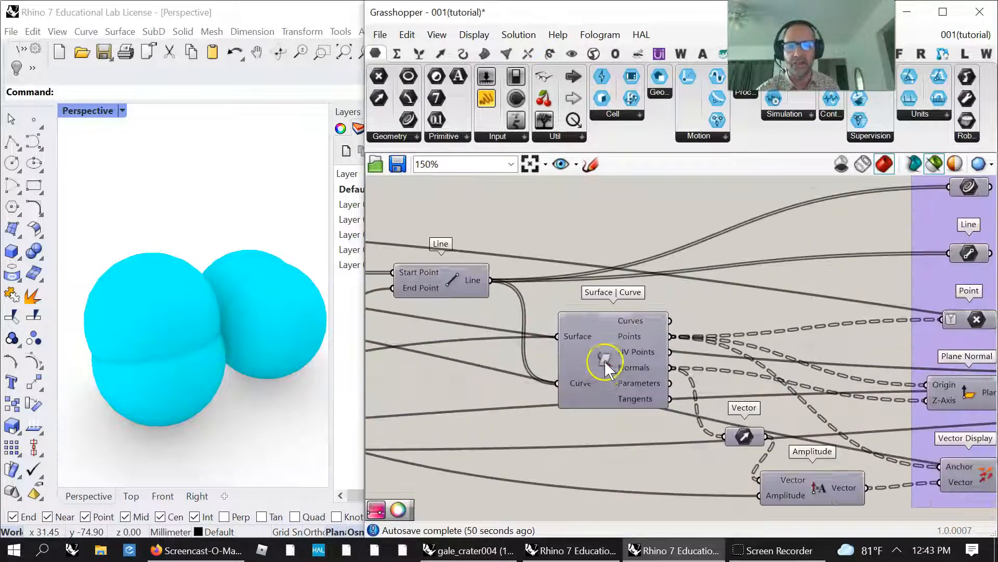
{"action": "right_click_drag", "start_coordinate": [530, 388], "coordinate": [739, 374]}
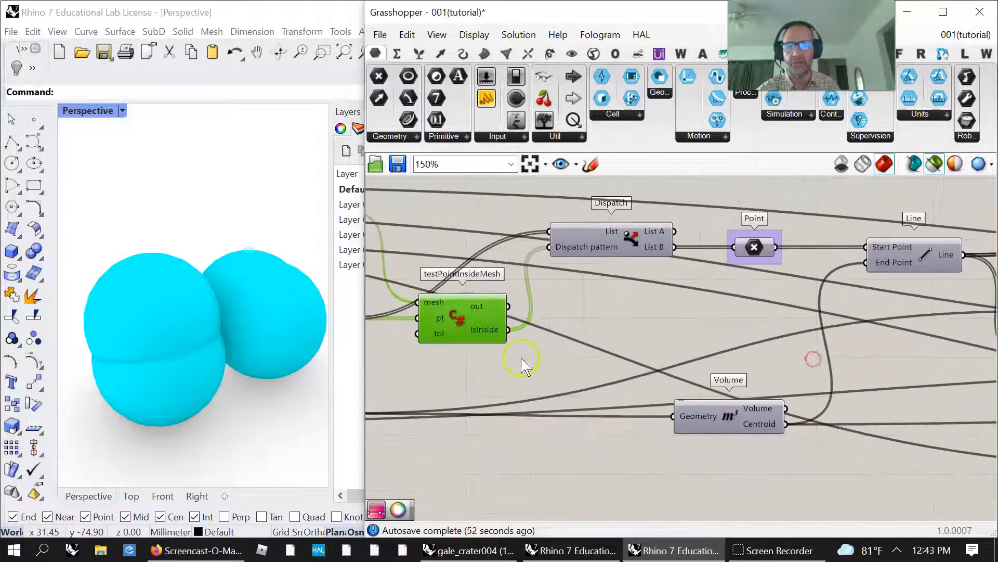
{"action": "right_click_drag", "start_coordinate": [524, 357], "coordinate": [654, 372]}
{"action": "mouse_move", "coordinate": [628, 350]}
{"action": "right_click_drag", "start_coordinate": [631, 401], "coordinate": [607, 378]}
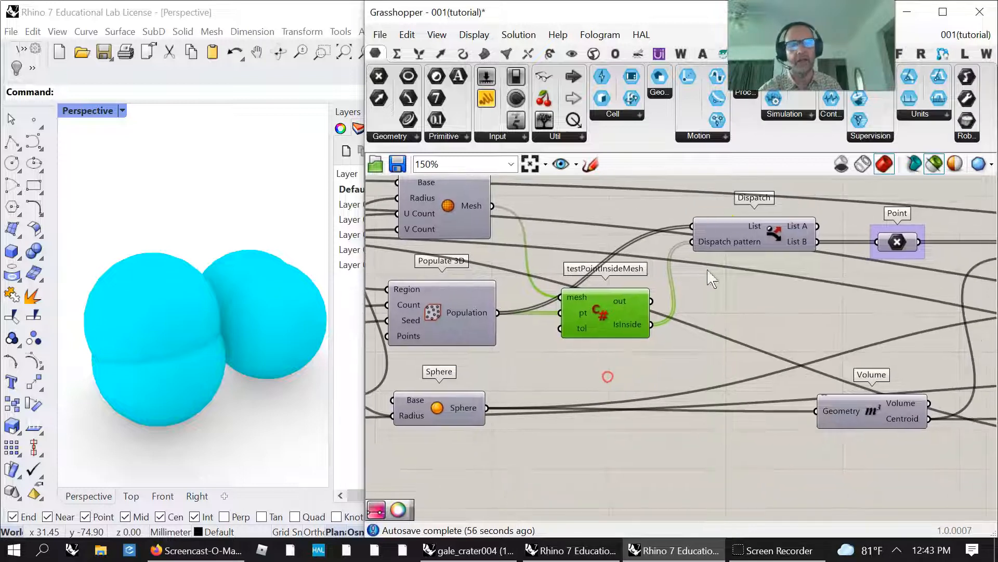
{"action": "left_click", "coordinate": [986, 55]}
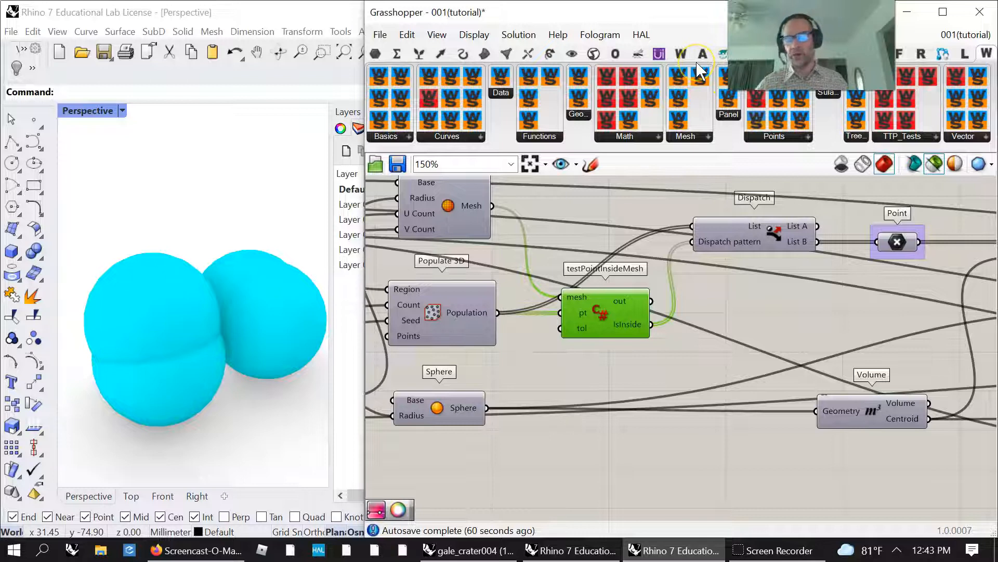
Set the third box_dimensions slider in the input group to 1
{"action": "scroll", "coordinate": [688, 404], "scroll_direction": "down", "scroll_amount": 5}
{"action": "right_click_drag", "start_coordinate": [688, 403], "coordinate": [609, 358]}
{"action": "scroll", "coordinate": [610, 360], "scroll_direction": "down", "scroll_amount": 2}
{"action": "mouse_move", "coordinate": [633, 414]}
{"action": "right_mouse_down"}
{"action": "mouse_move", "coordinate": [550, 389]}
{"action": "mouse_move", "coordinate": [843, 487]}
{"action": "right_mouse_up"}
{"action": "scroll", "coordinate": [550, 390], "scroll_direction": "up", "scroll_amount": 4}
{"action": "right_click_drag", "start_coordinate": [650, 474], "coordinate": [726, 487]}
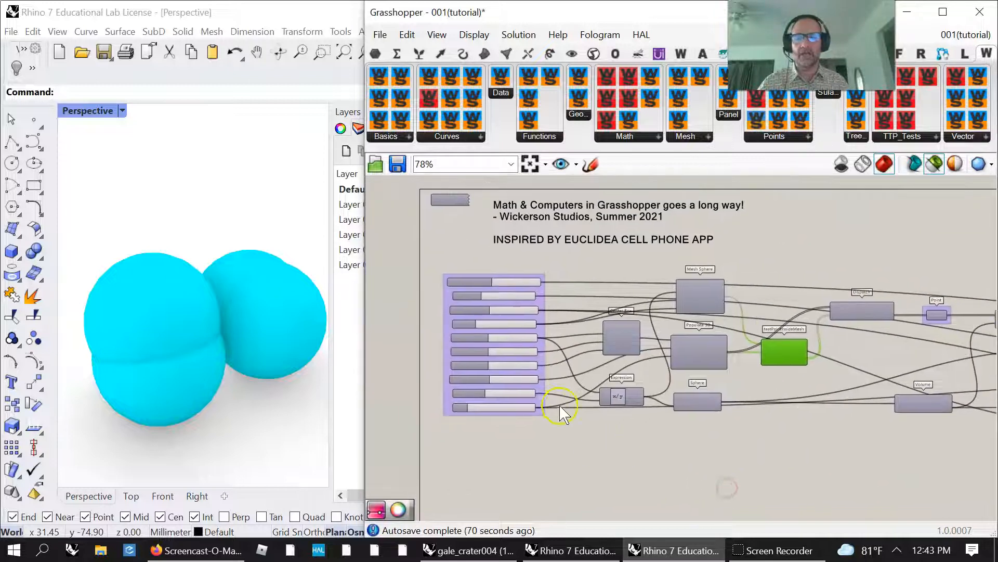
{"action": "scroll", "coordinate": [533, 372], "scroll_direction": "up", "scroll_amount": 3}
{"action": "scroll", "coordinate": [506, 373], "scroll_direction": "up", "scroll_amount": 2}
{"action": "left_click_drag", "start_coordinate": [462, 359], "coordinate": [430, 354]}
{"action": "left_click_drag", "start_coordinate": [552, 399], "coordinate": [471, 404]}
{"action": "left_click_drag", "start_coordinate": [540, 407], "coordinate": [562, 400]}
Set the demonimator slider to 4 and the seed slider to 30
{"action": "right_click_drag", "start_coordinate": [634, 443], "coordinate": [689, 327]}
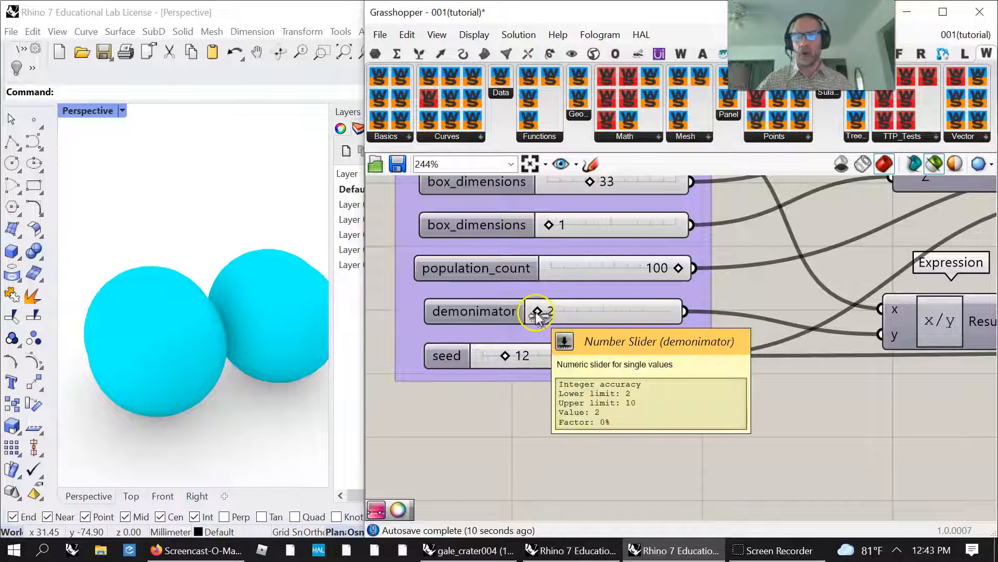
{"action": "left_click_drag", "start_coordinate": [536, 312], "coordinate": [563, 319]}
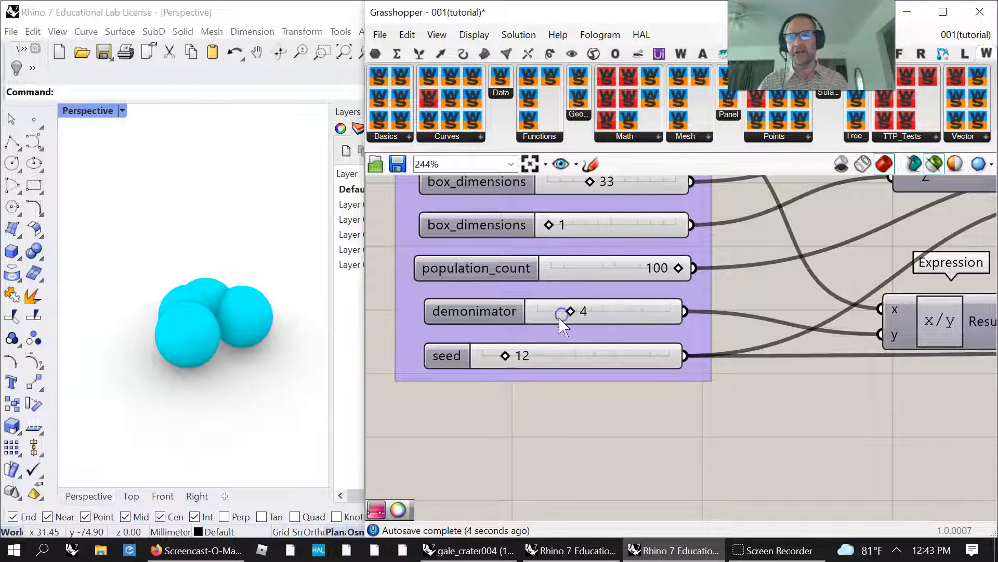
{"action": "right_click_drag", "start_coordinate": [290, 343], "coordinate": [256, 384]}
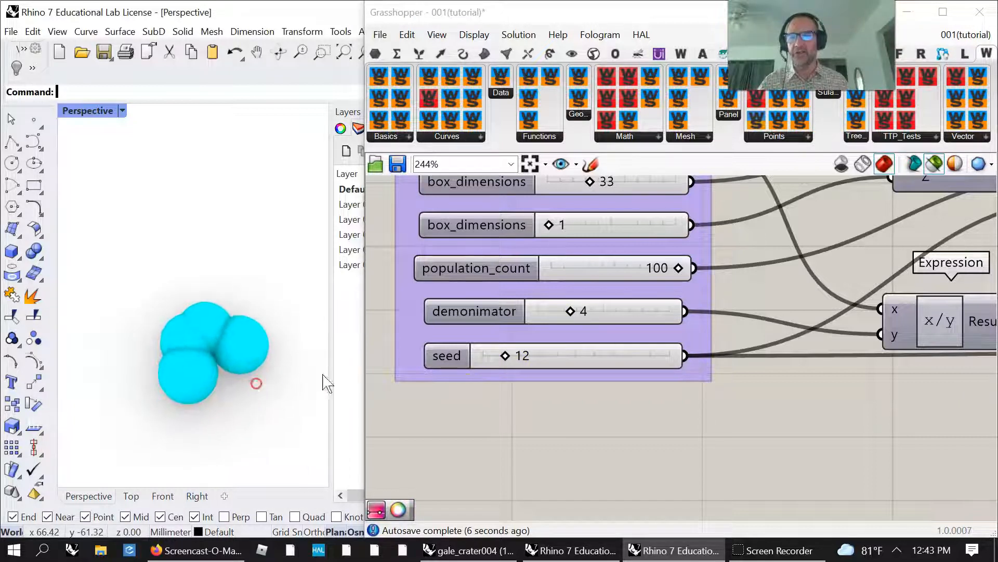
{"action": "left_click_drag", "start_coordinate": [516, 362], "coordinate": [541, 375]}
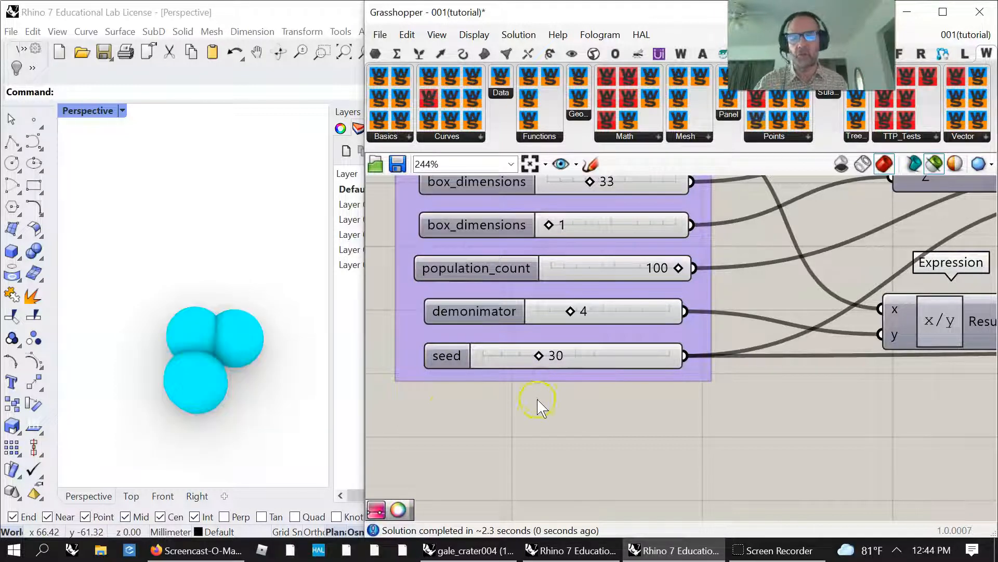
Fit the whole definition in the canvas and inspect the united spheres up close in the Perspective view
{"action": "scroll", "coordinate": [676, 445], "scroll_direction": "down", "scroll_amount": 5}
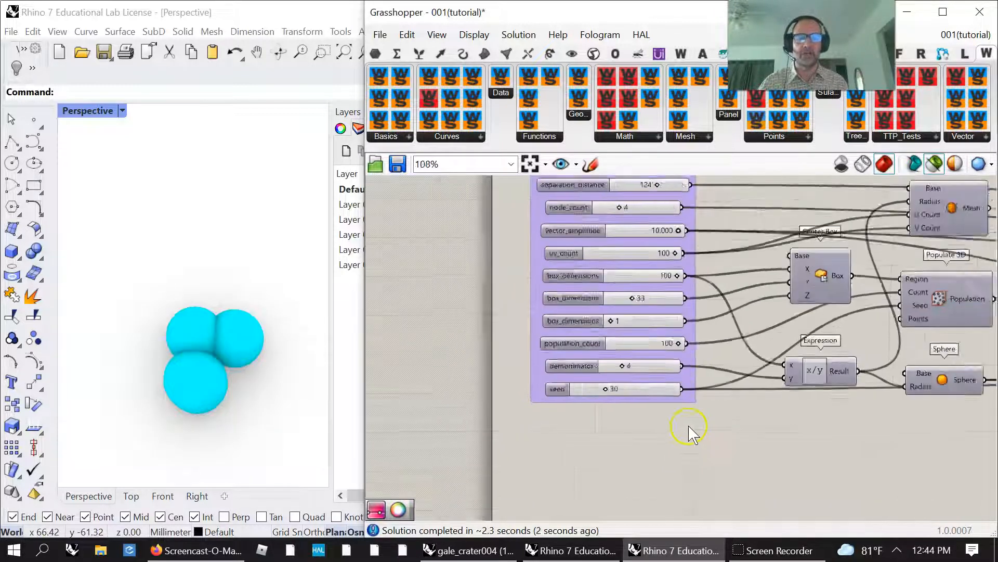
{"action": "scroll", "coordinate": [608, 434], "scroll_direction": "down", "scroll_amount": 3}
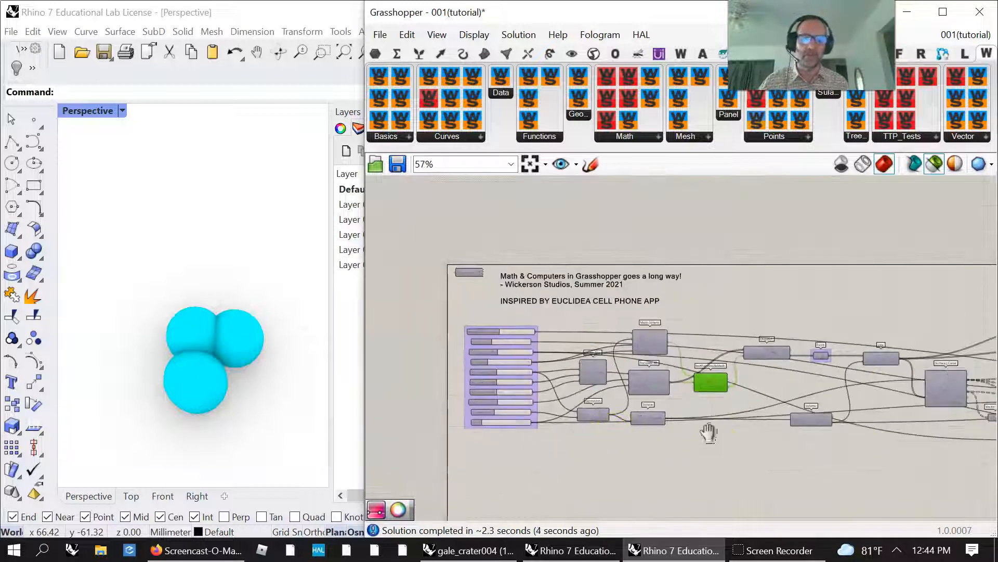
{"action": "right_click_drag", "start_coordinate": [708, 431], "coordinate": [693, 392]}
{"action": "left_click", "coordinate": [530, 164]}
{"action": "scroll", "coordinate": [228, 367], "scroll_direction": "up", "scroll_amount": 6}
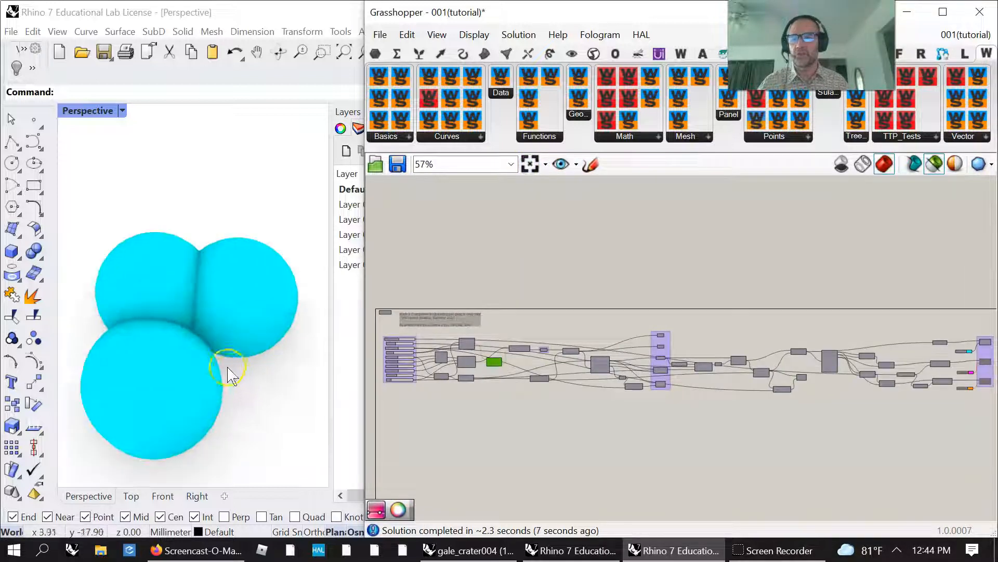